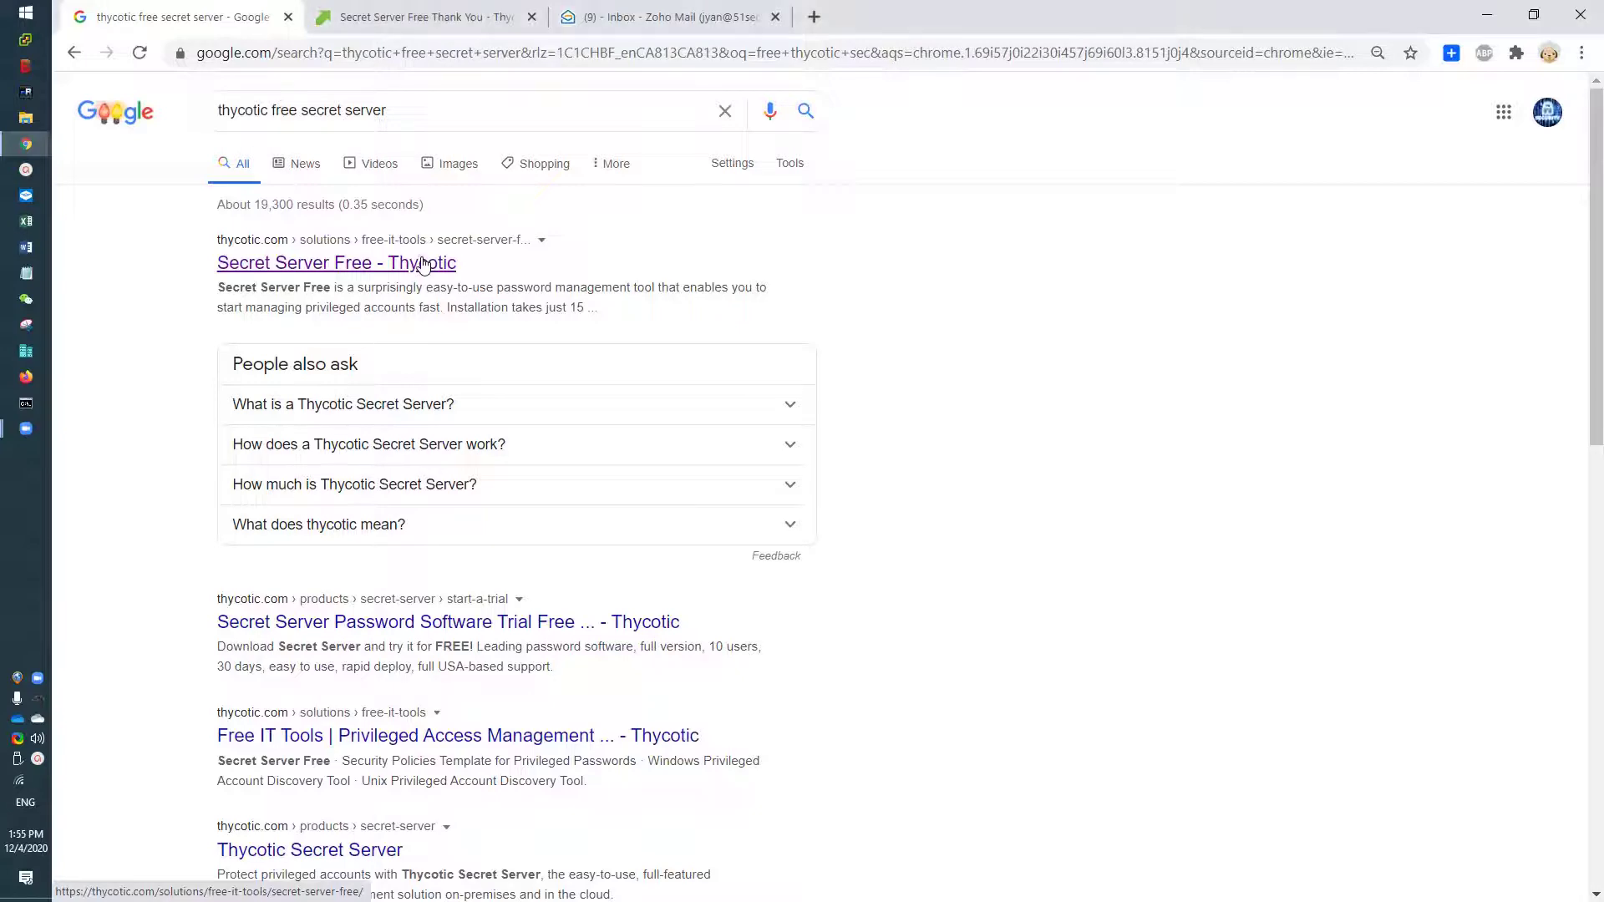
# Review the Secret Server Free features: 10 users, Active Directory integration, perpetual license, RDP/PuTTY support
pyautogui.click(422, 264)
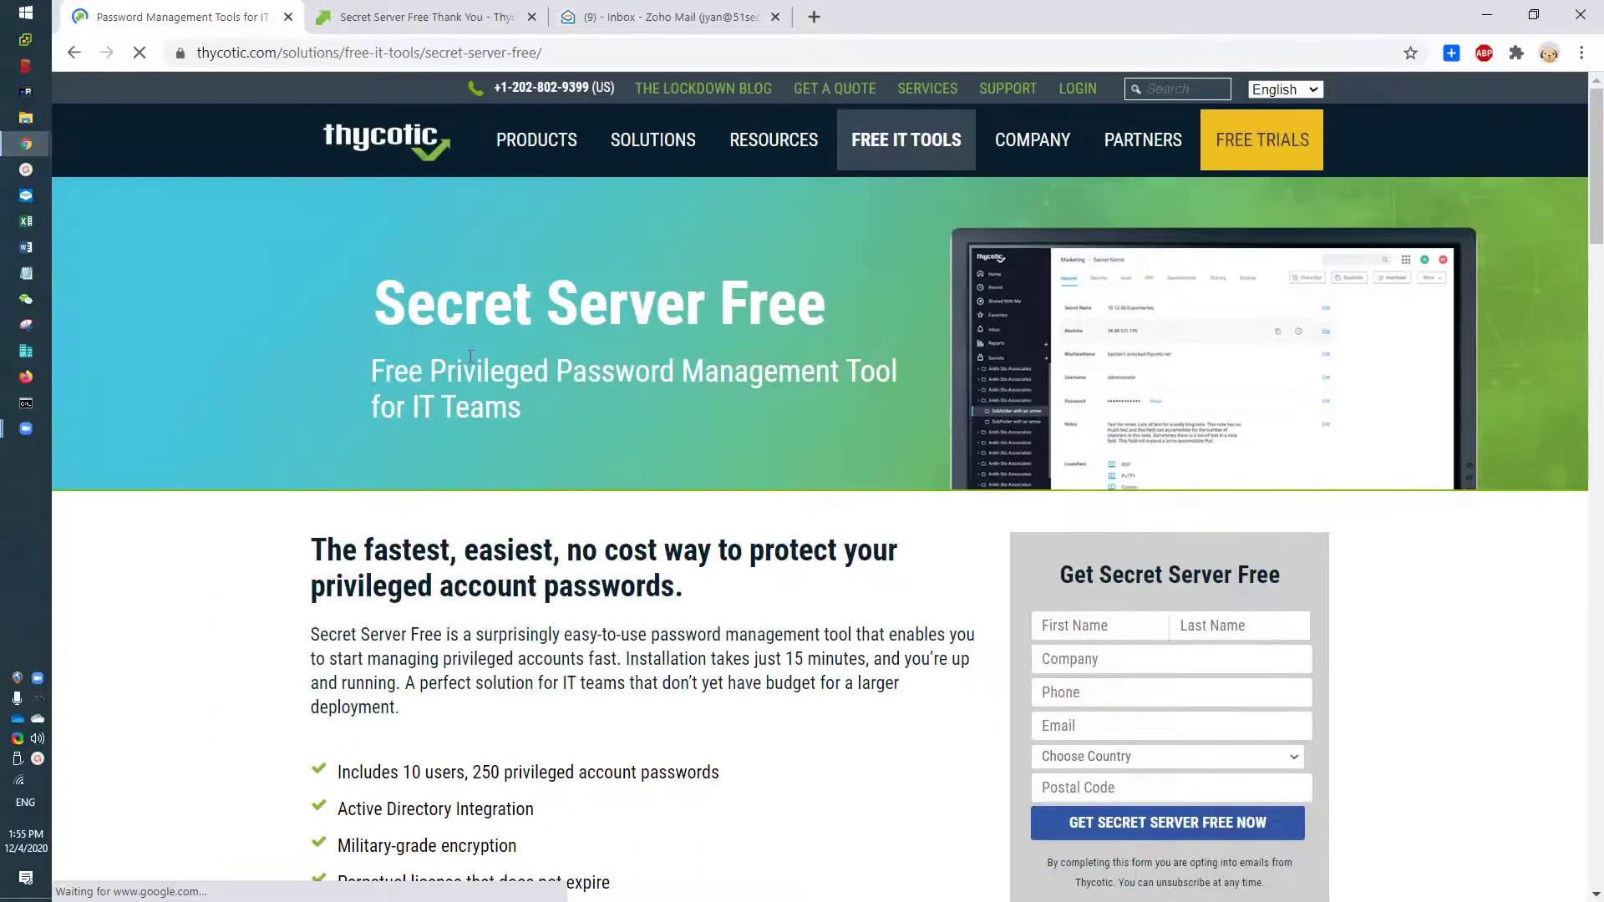
pyautogui.scroll(-3, 527, 513)
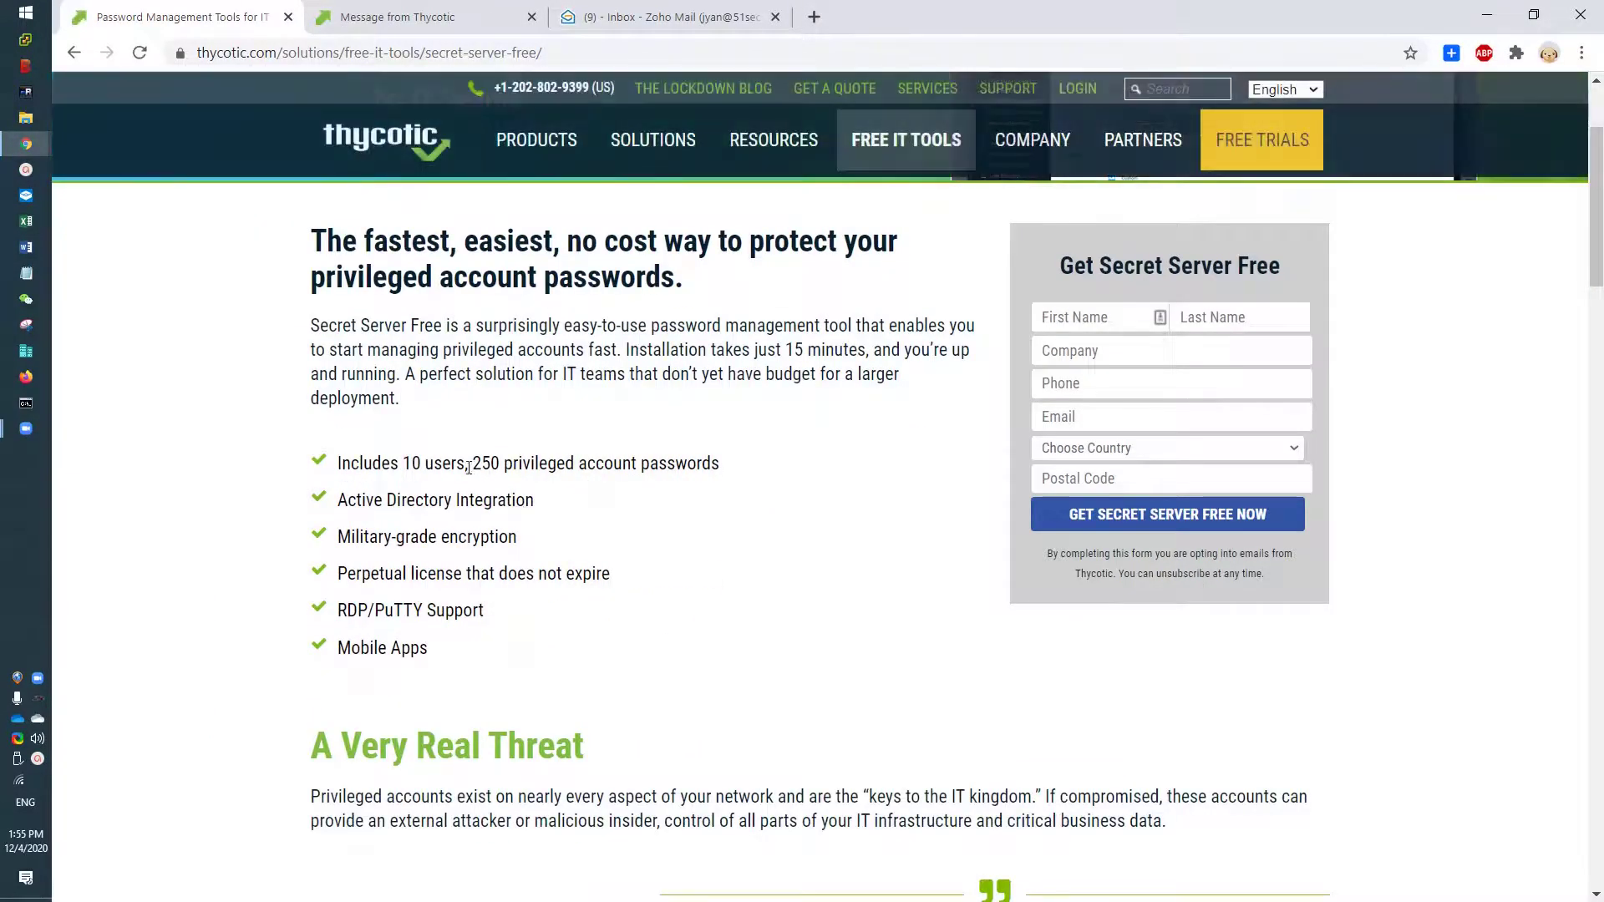
pyautogui.moveTo(404, 464); pyautogui.dragTo(668, 465)
pyautogui.moveTo(541, 492); pyautogui.dragTo(386, 500)
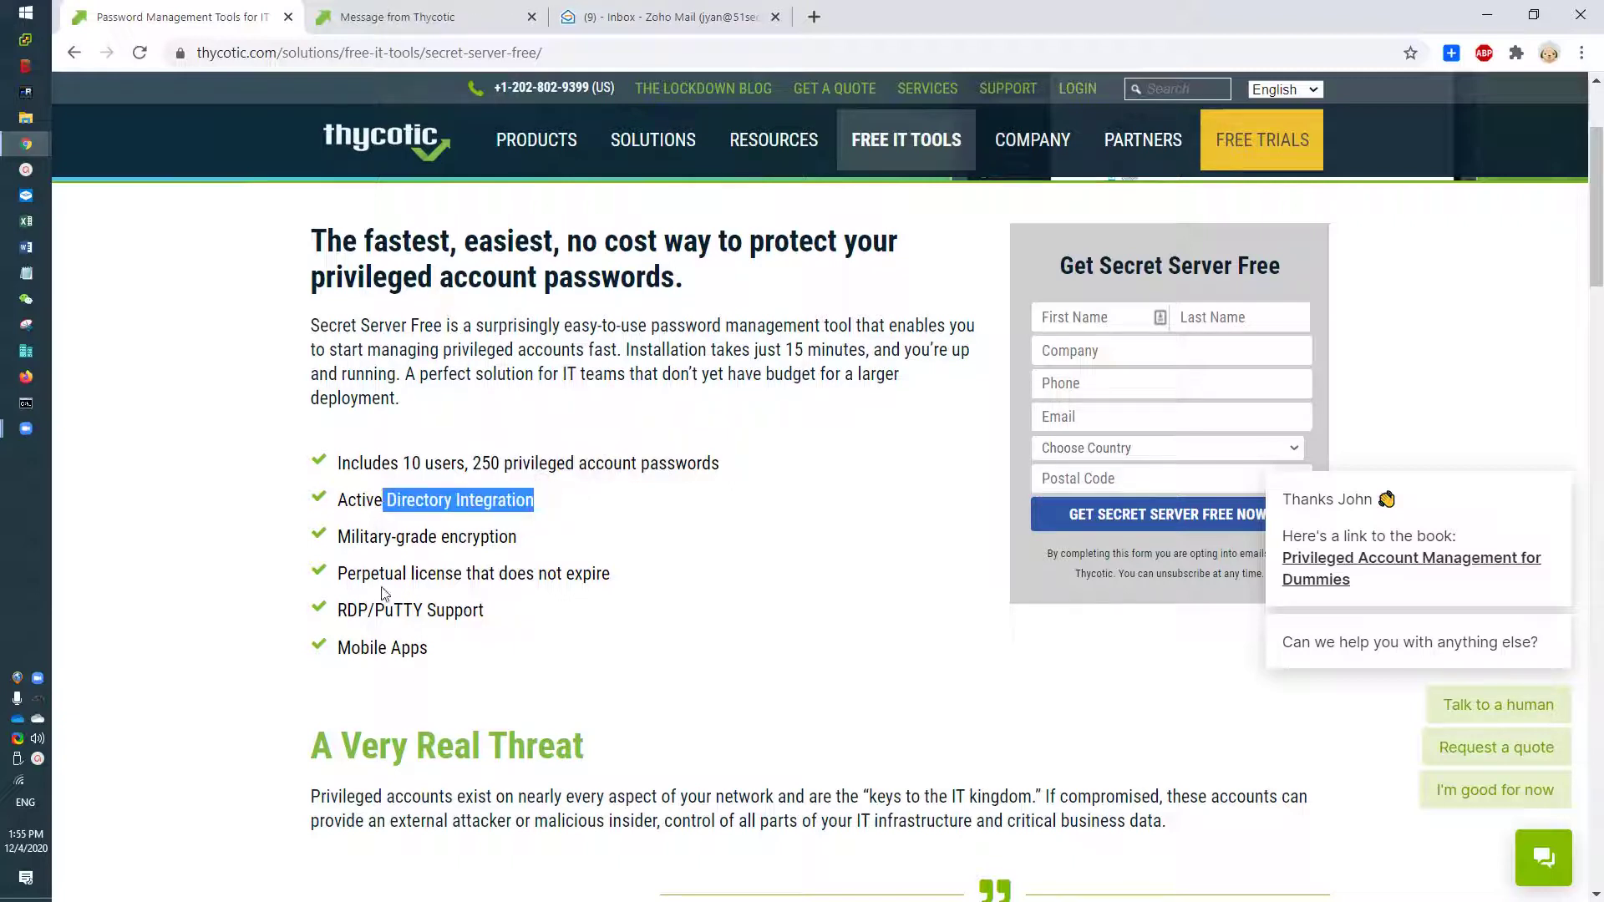
pyautogui.moveTo(339, 573); pyautogui.dragTo(623, 574)
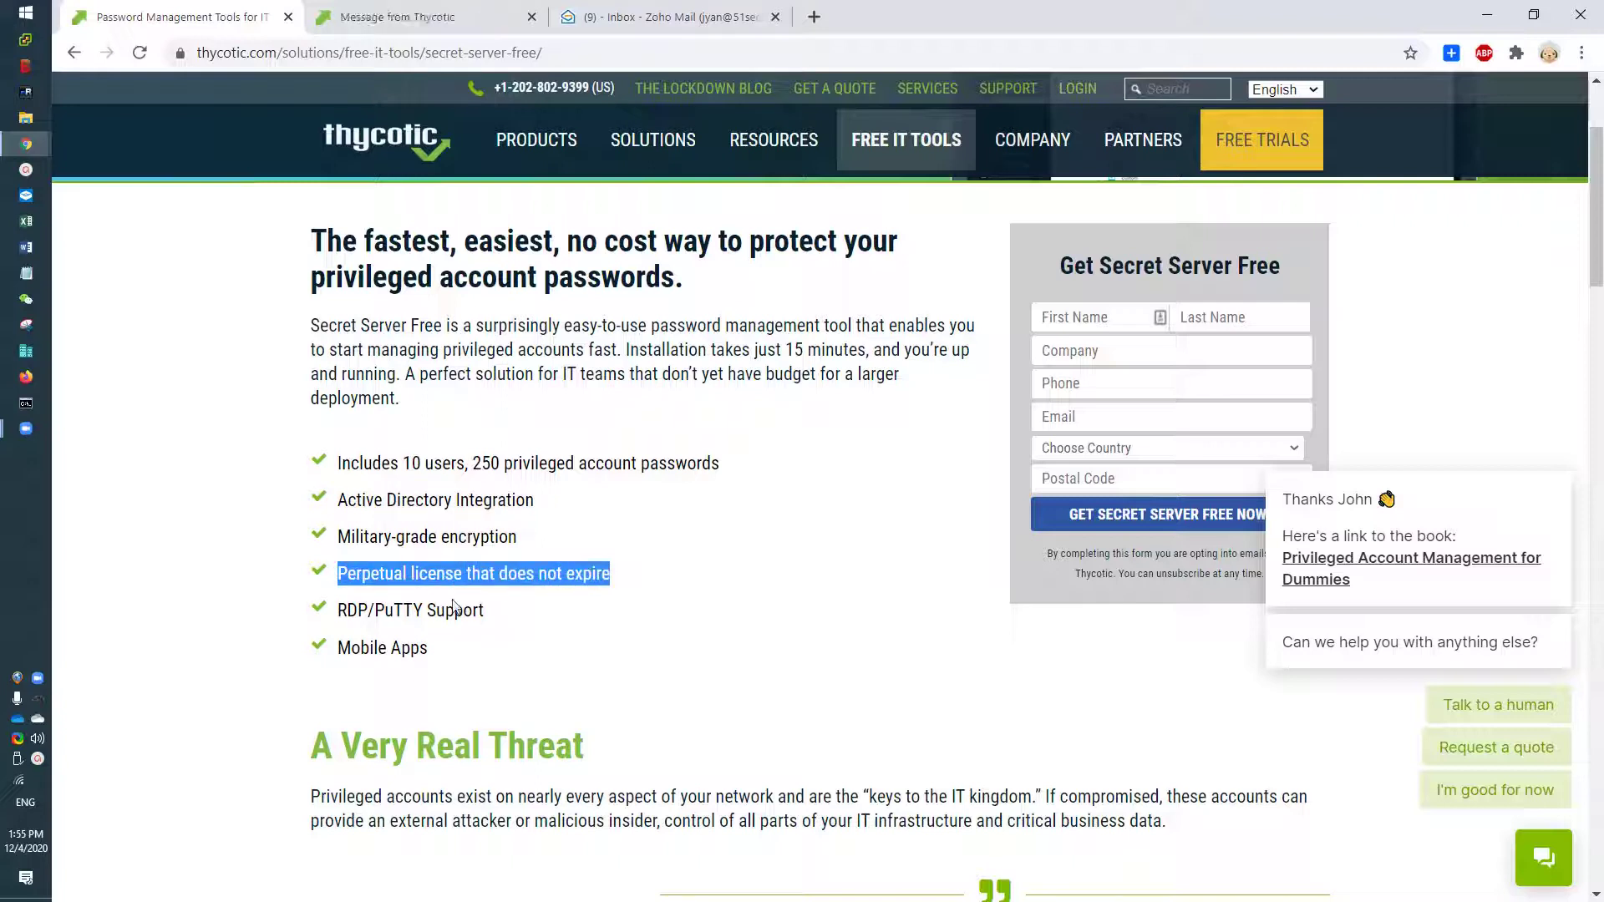
pyautogui.moveTo(375, 610); pyautogui.dragTo(428, 645)
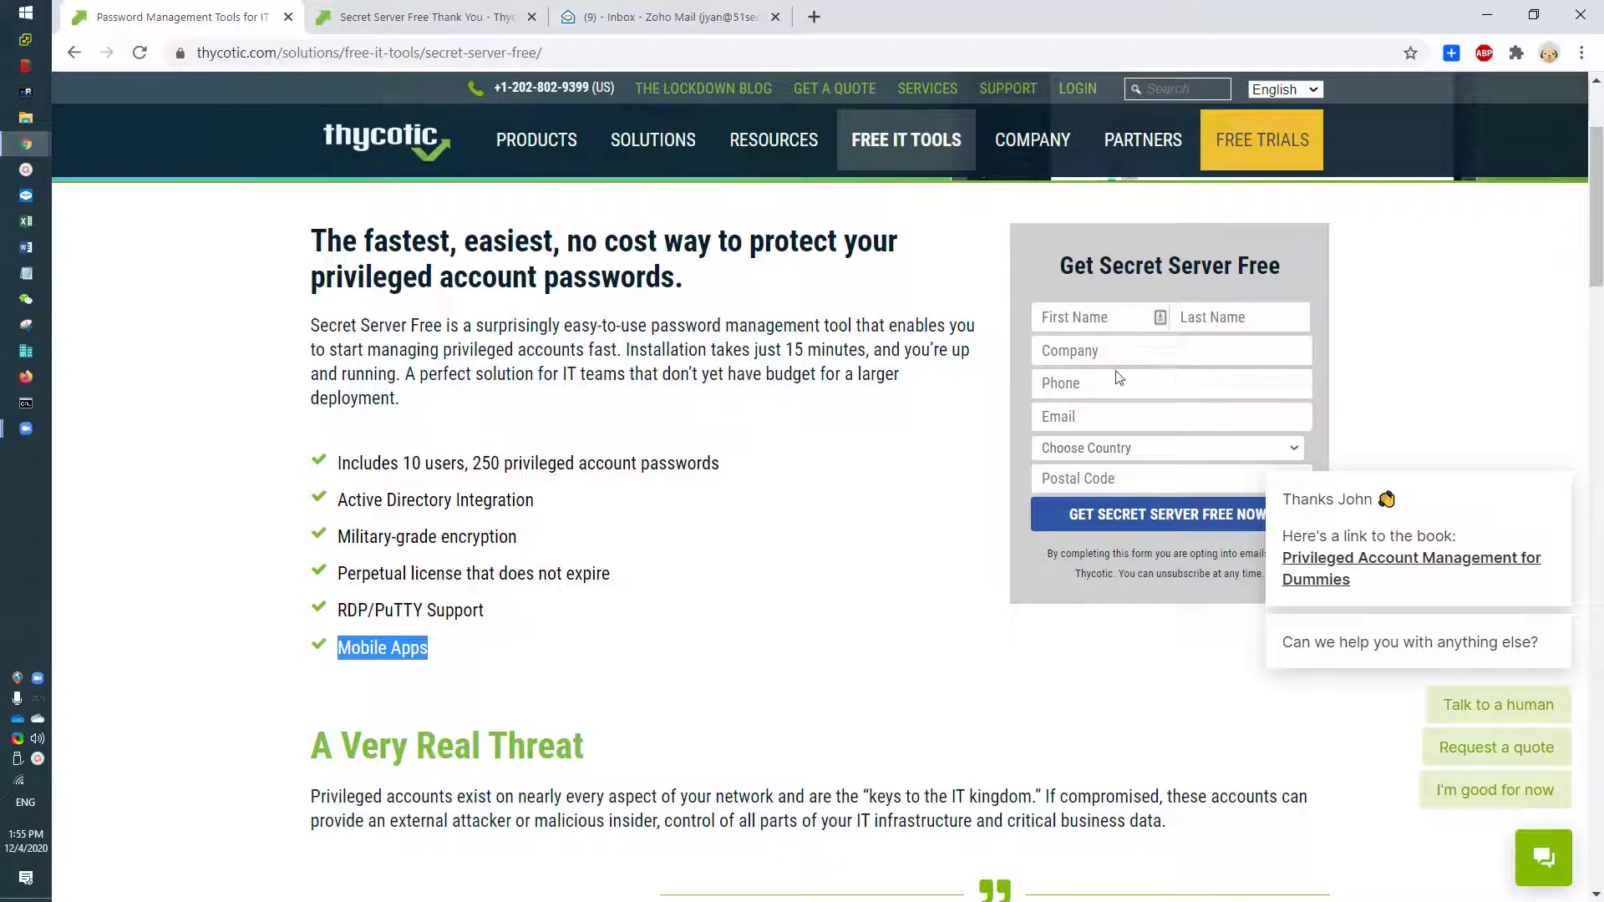
# Start the signup and go to the thank-you page saying license keys will be emailed
pyautogui.click(1098, 416)
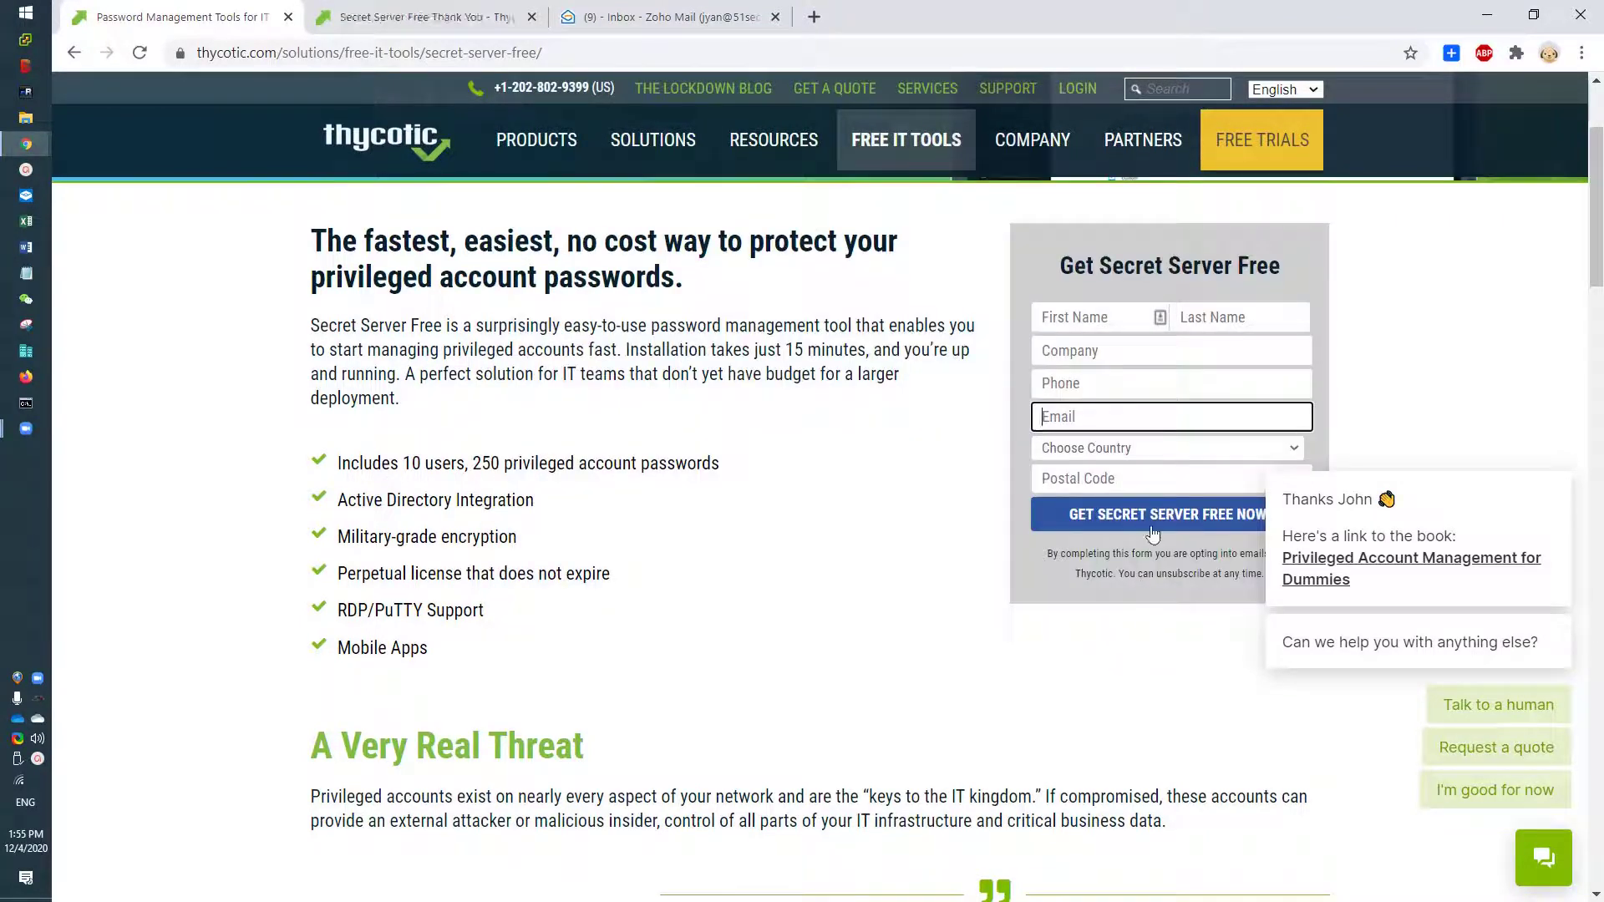
pyautogui.click(1117, 514)
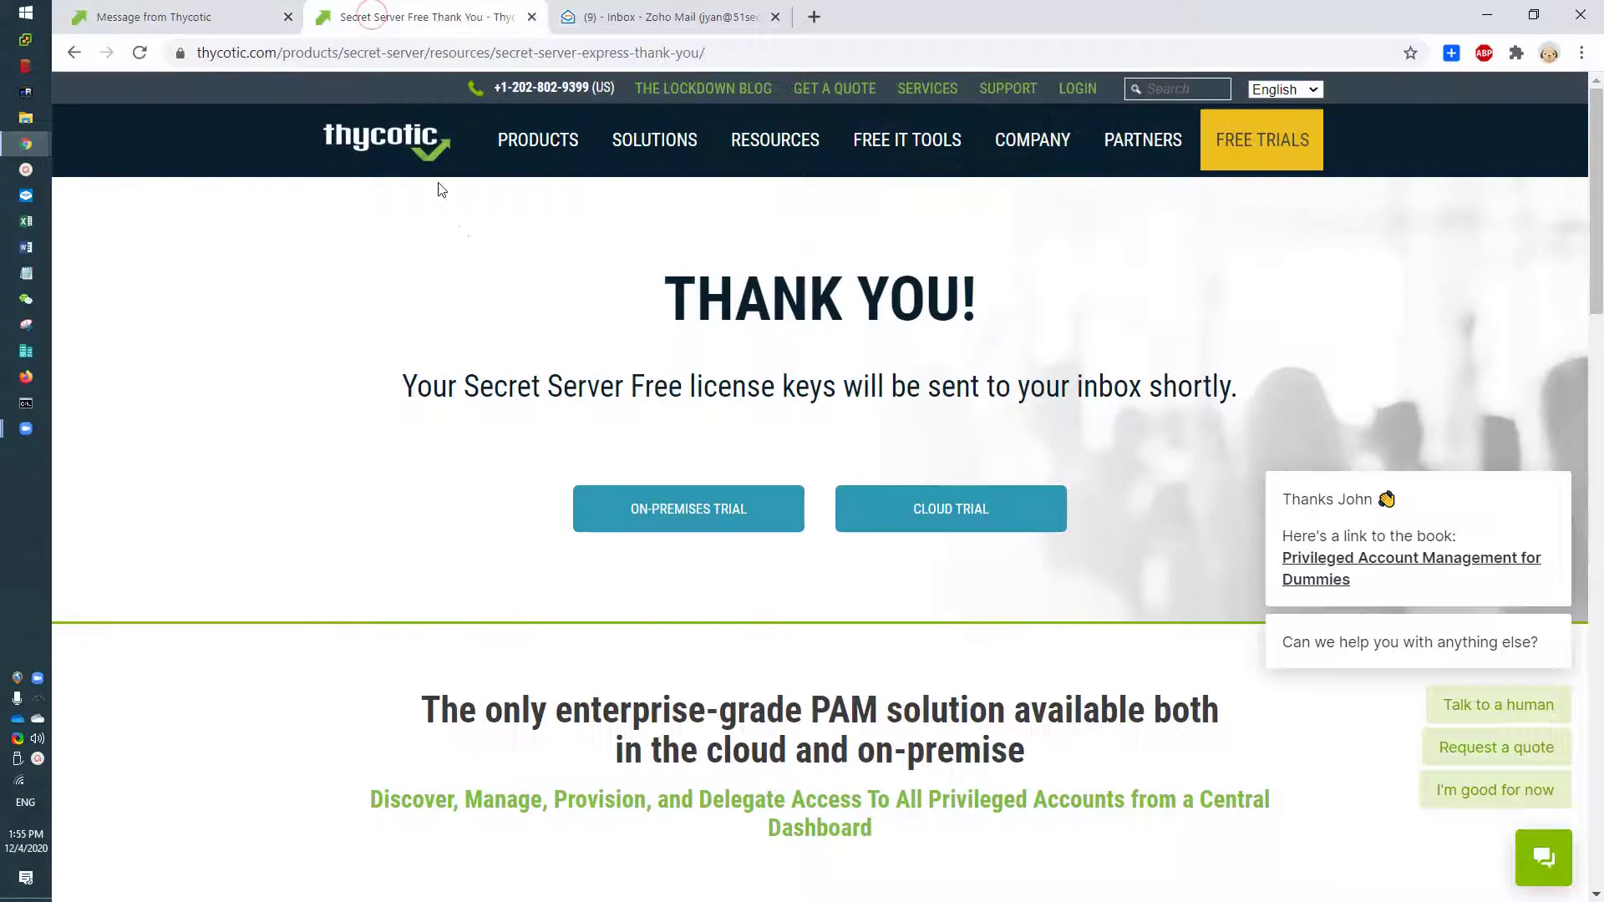
pyautogui.moveTo(408, 377); pyautogui.dragTo(1192, 415)
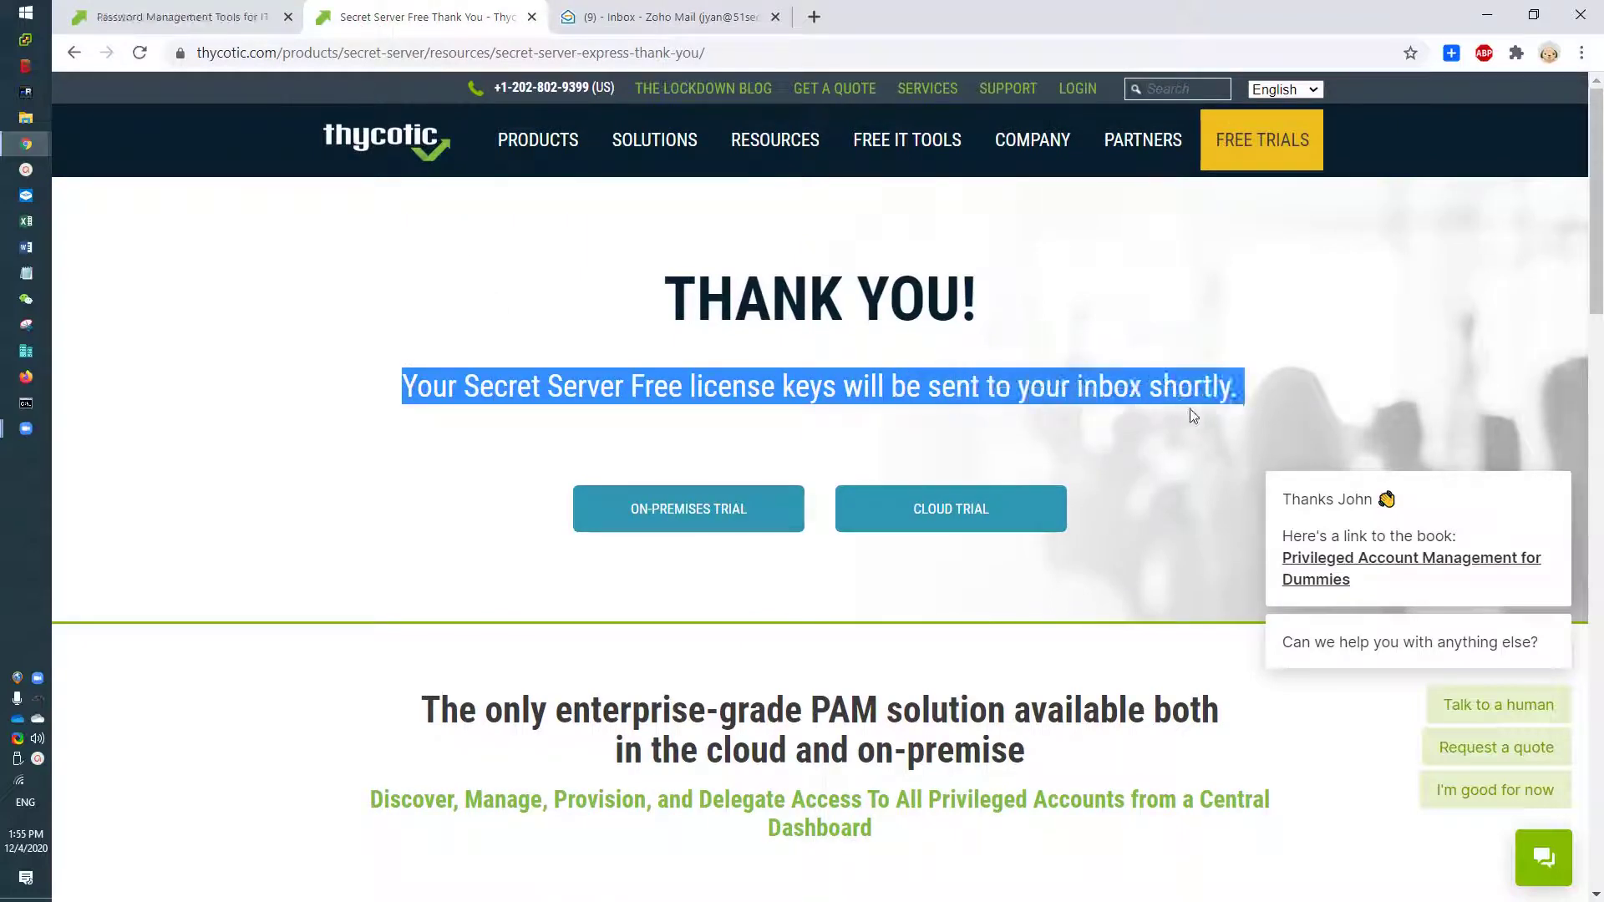
# Open the Product Download page from the Secret Server Free welcome email in Zoho Mail
pyautogui.click(584, 18)
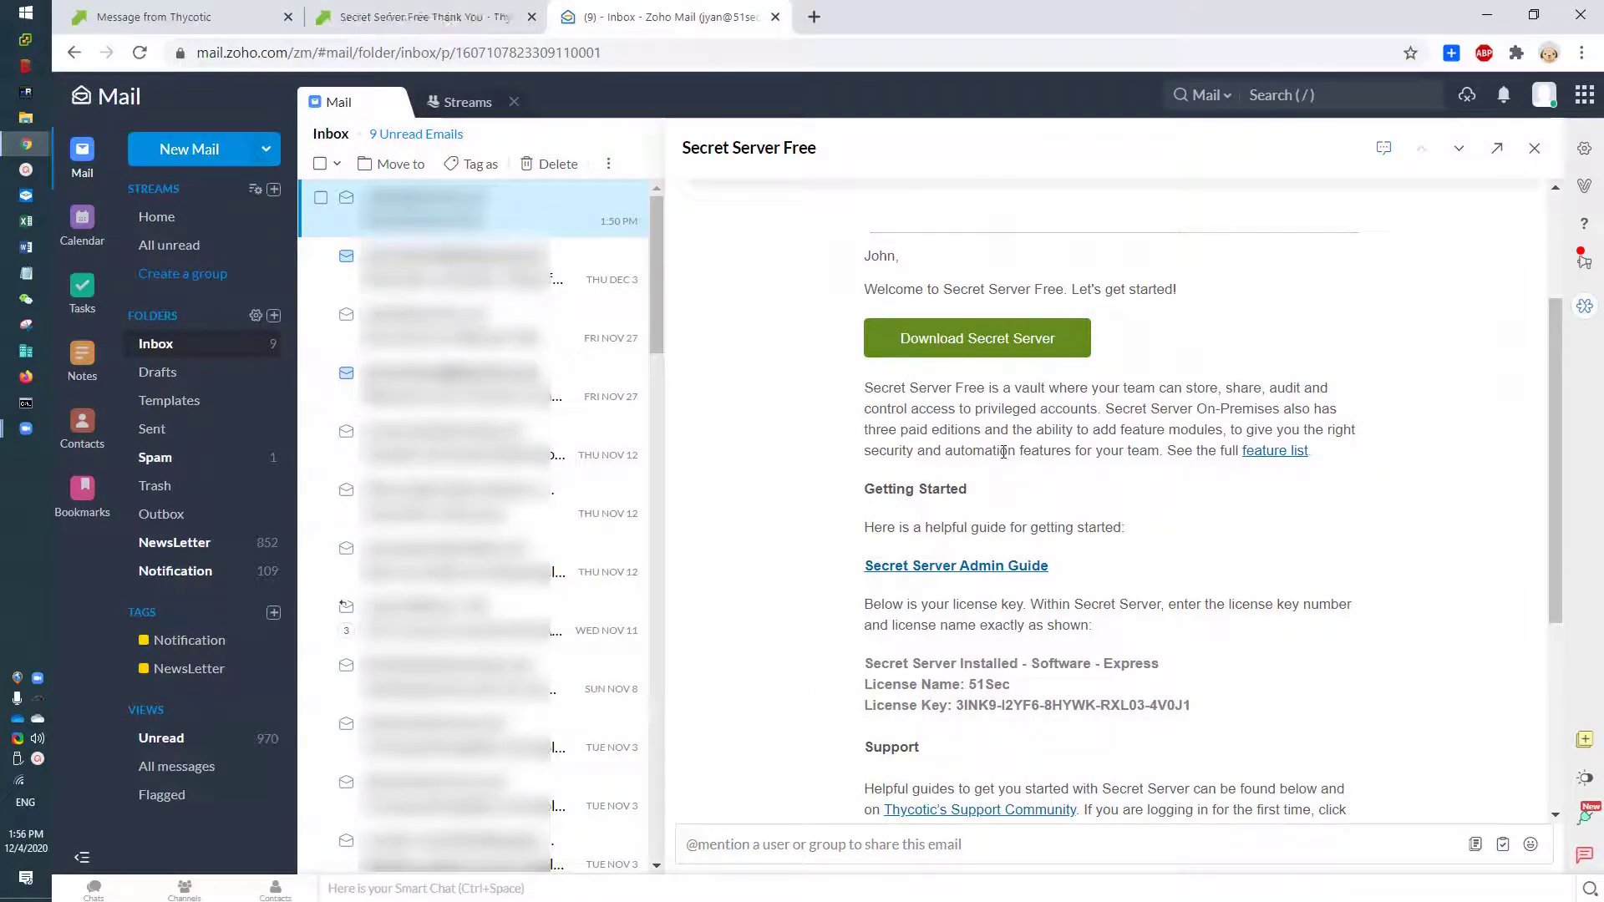
pyautogui.click(961, 341)
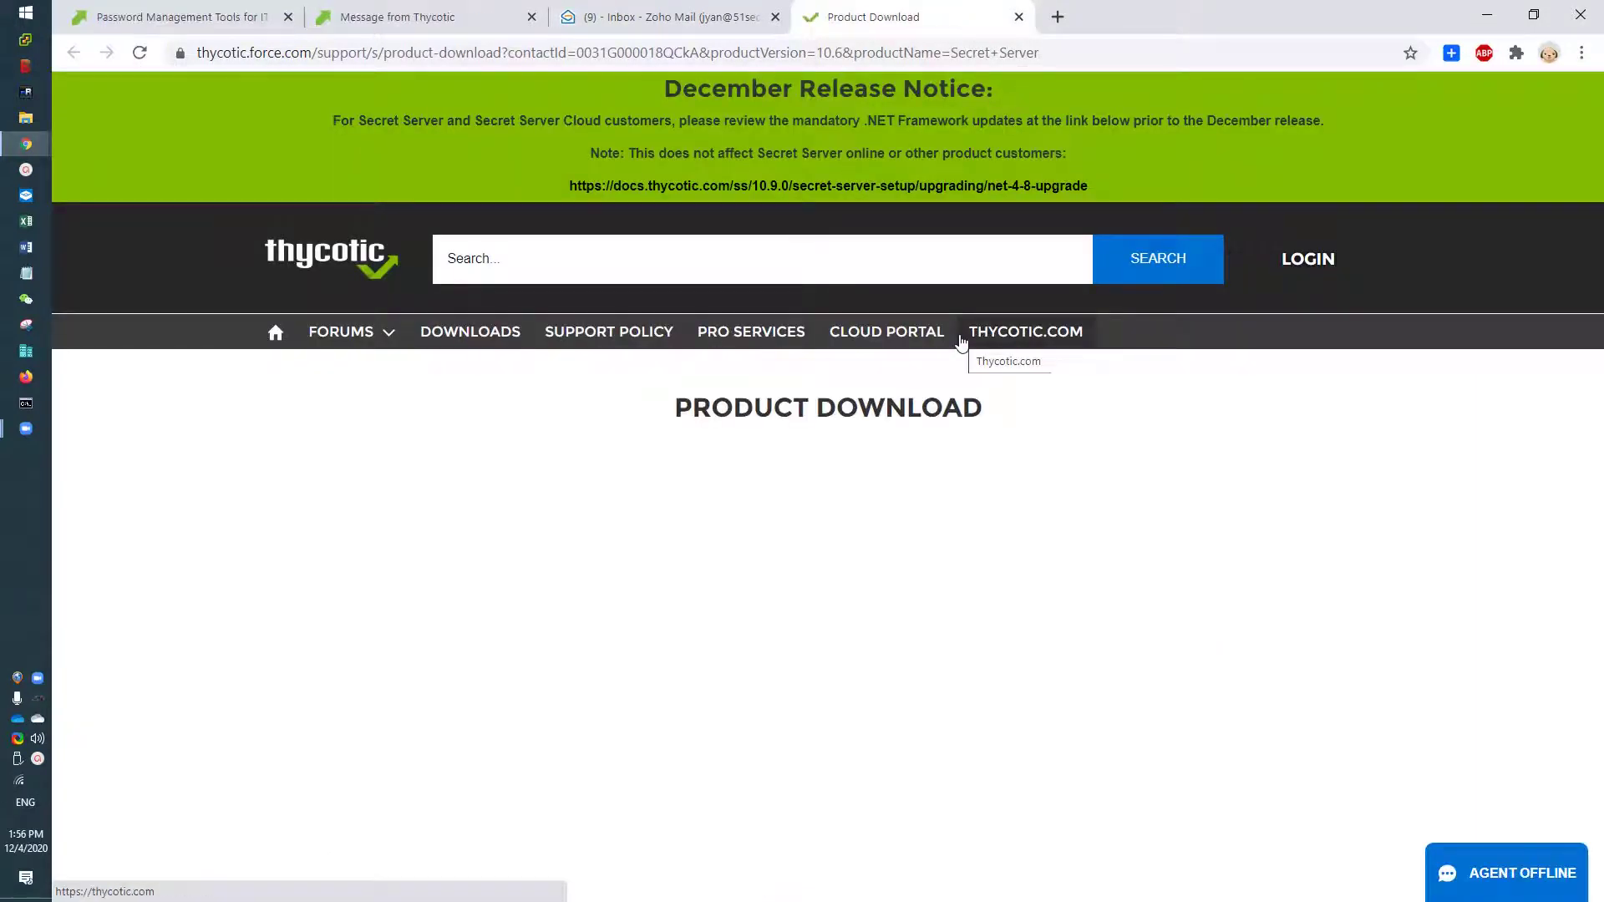
# Answer No to the EU citizens question and accept the end user license agreement
pyautogui.click(574, 594)
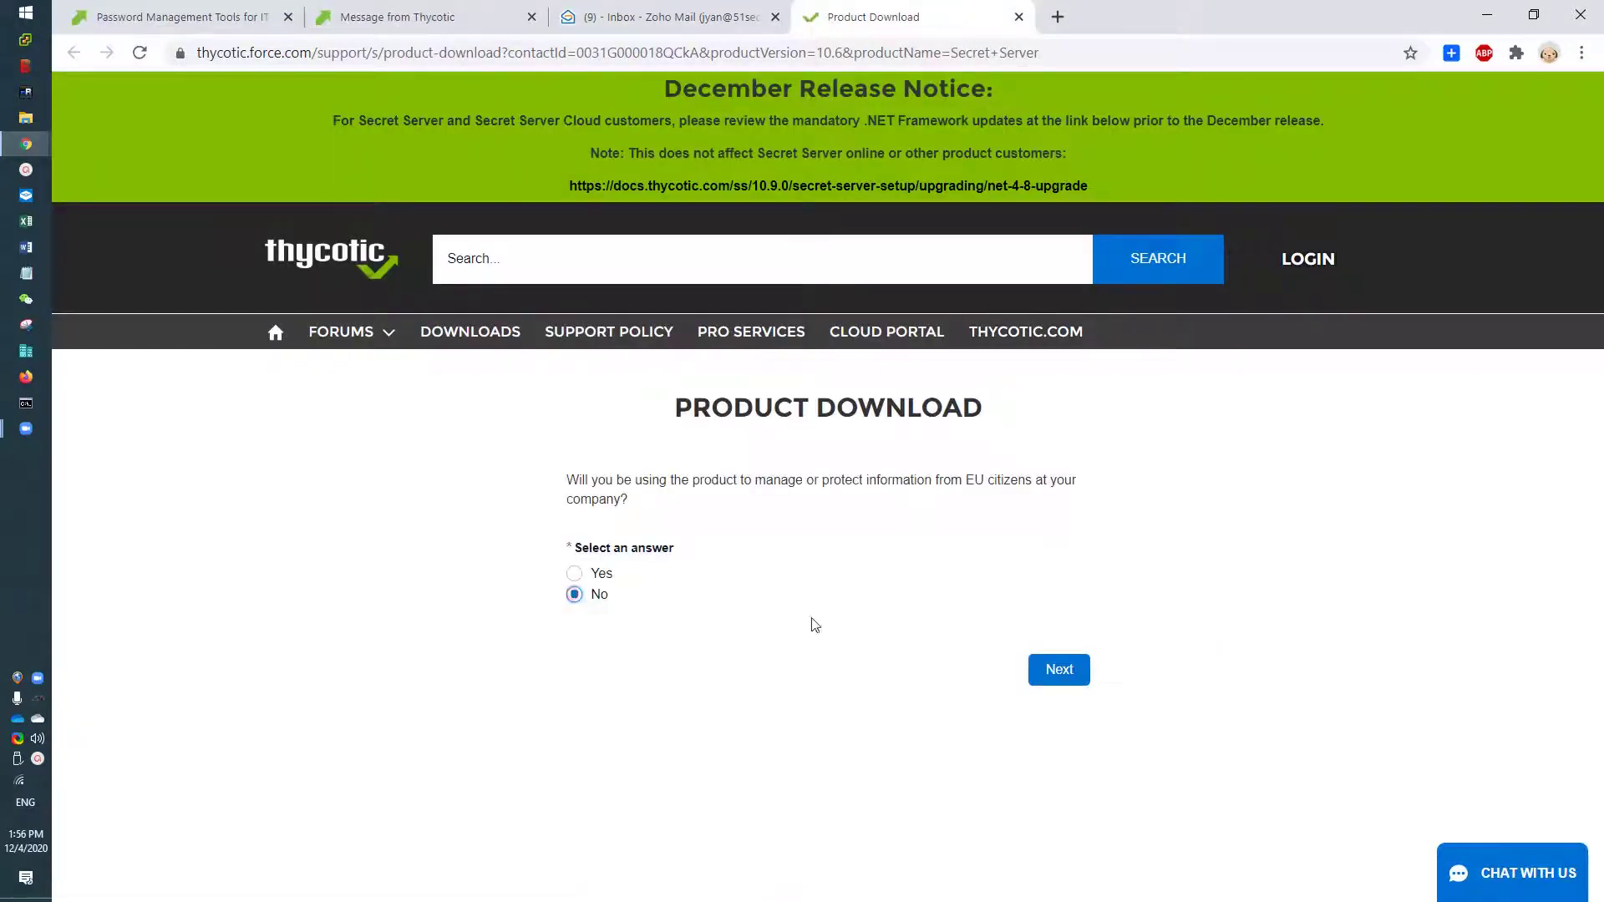
pyautogui.click(1061, 672)
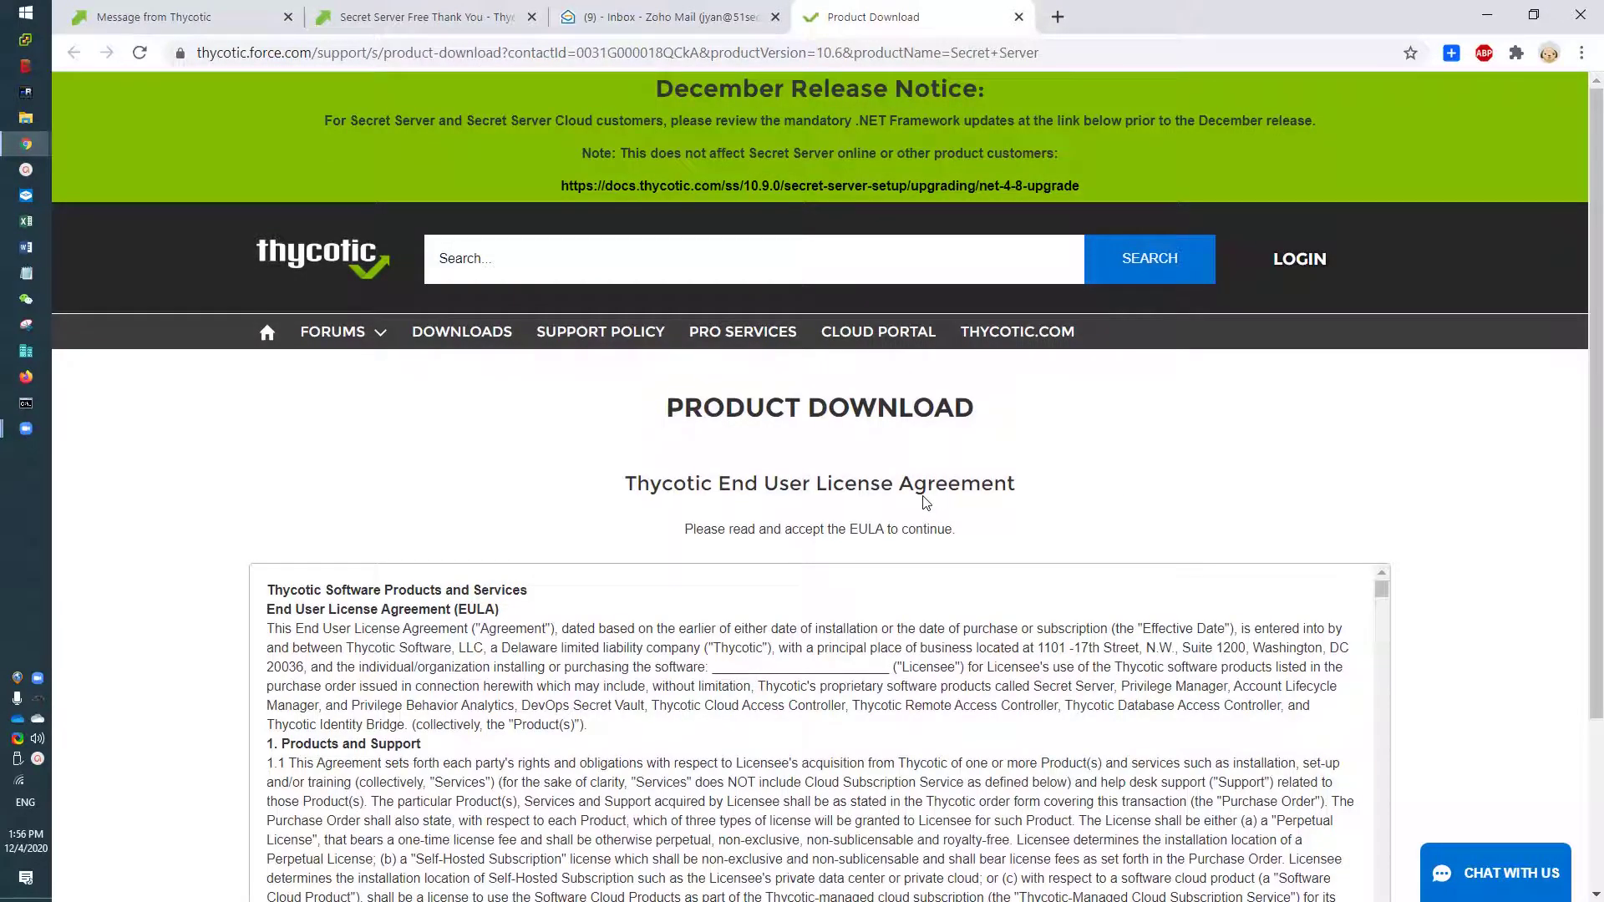
pyautogui.scroll(-3, 925, 501)
pyautogui.click(828, 775)
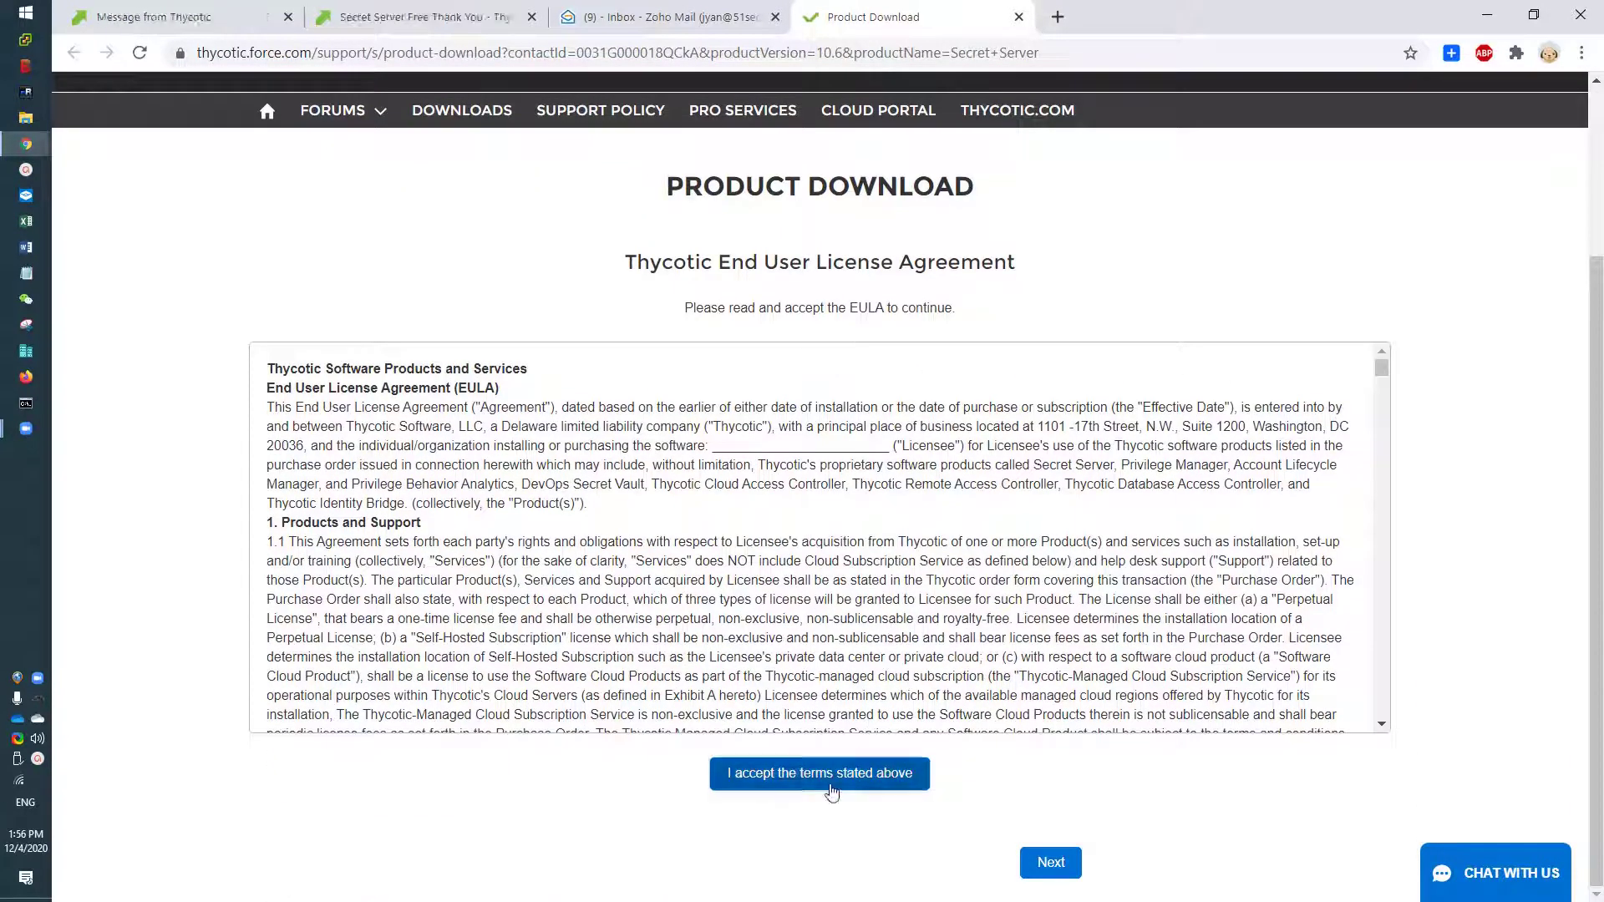
pyautogui.click(1045, 865)
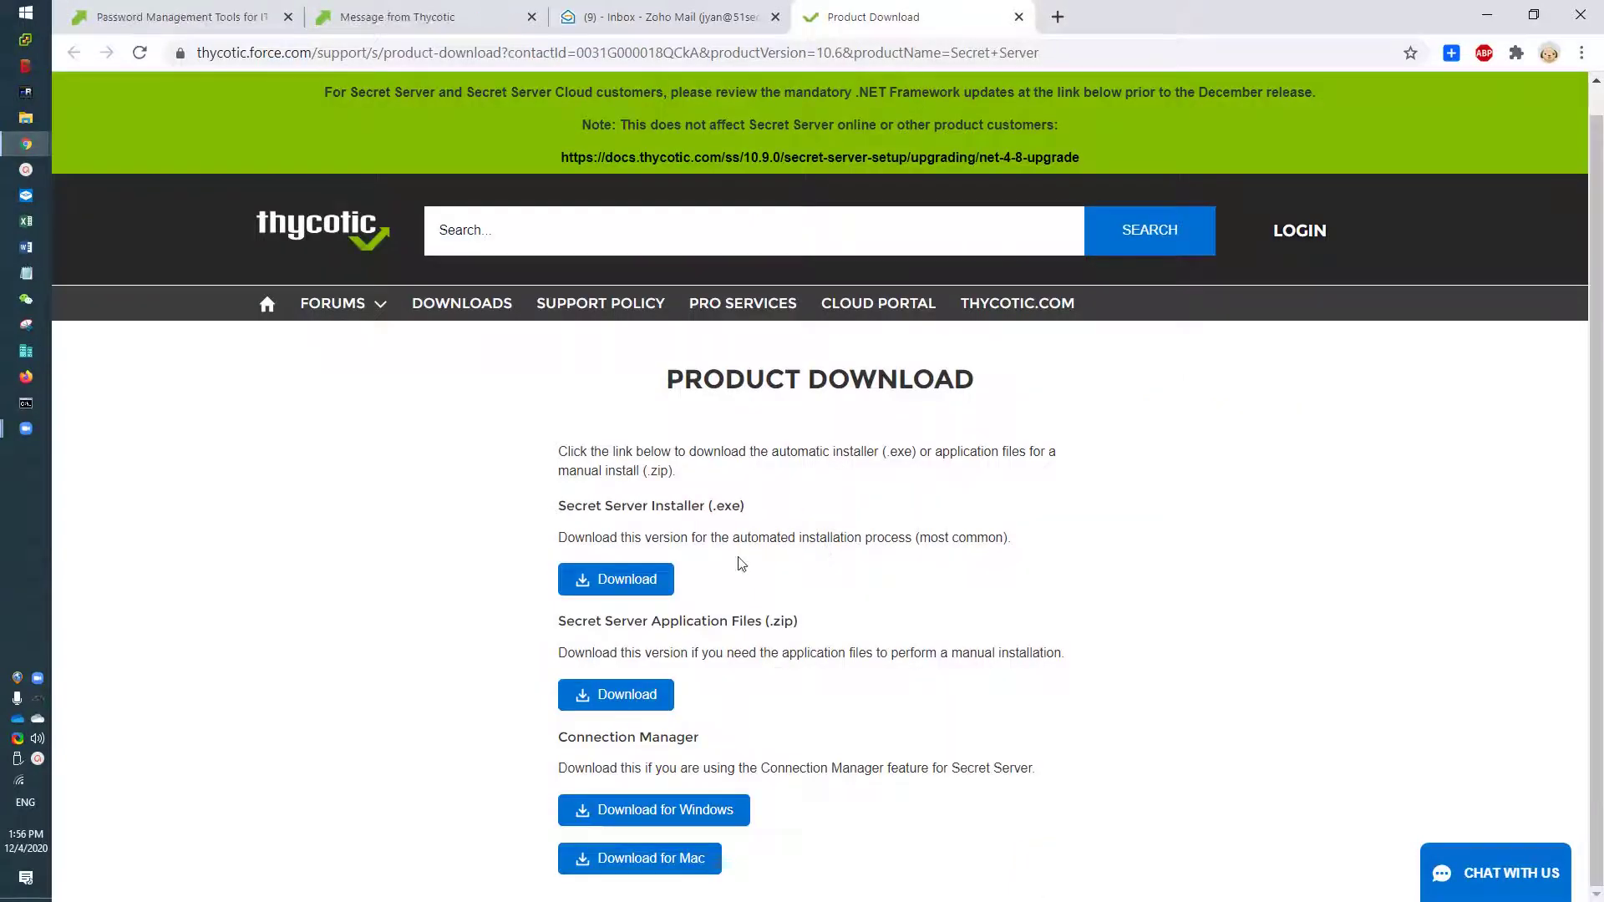
# Download the Secret Server setup.exe installer and the Connection Manager for Windows
pyautogui.click(663, 580)
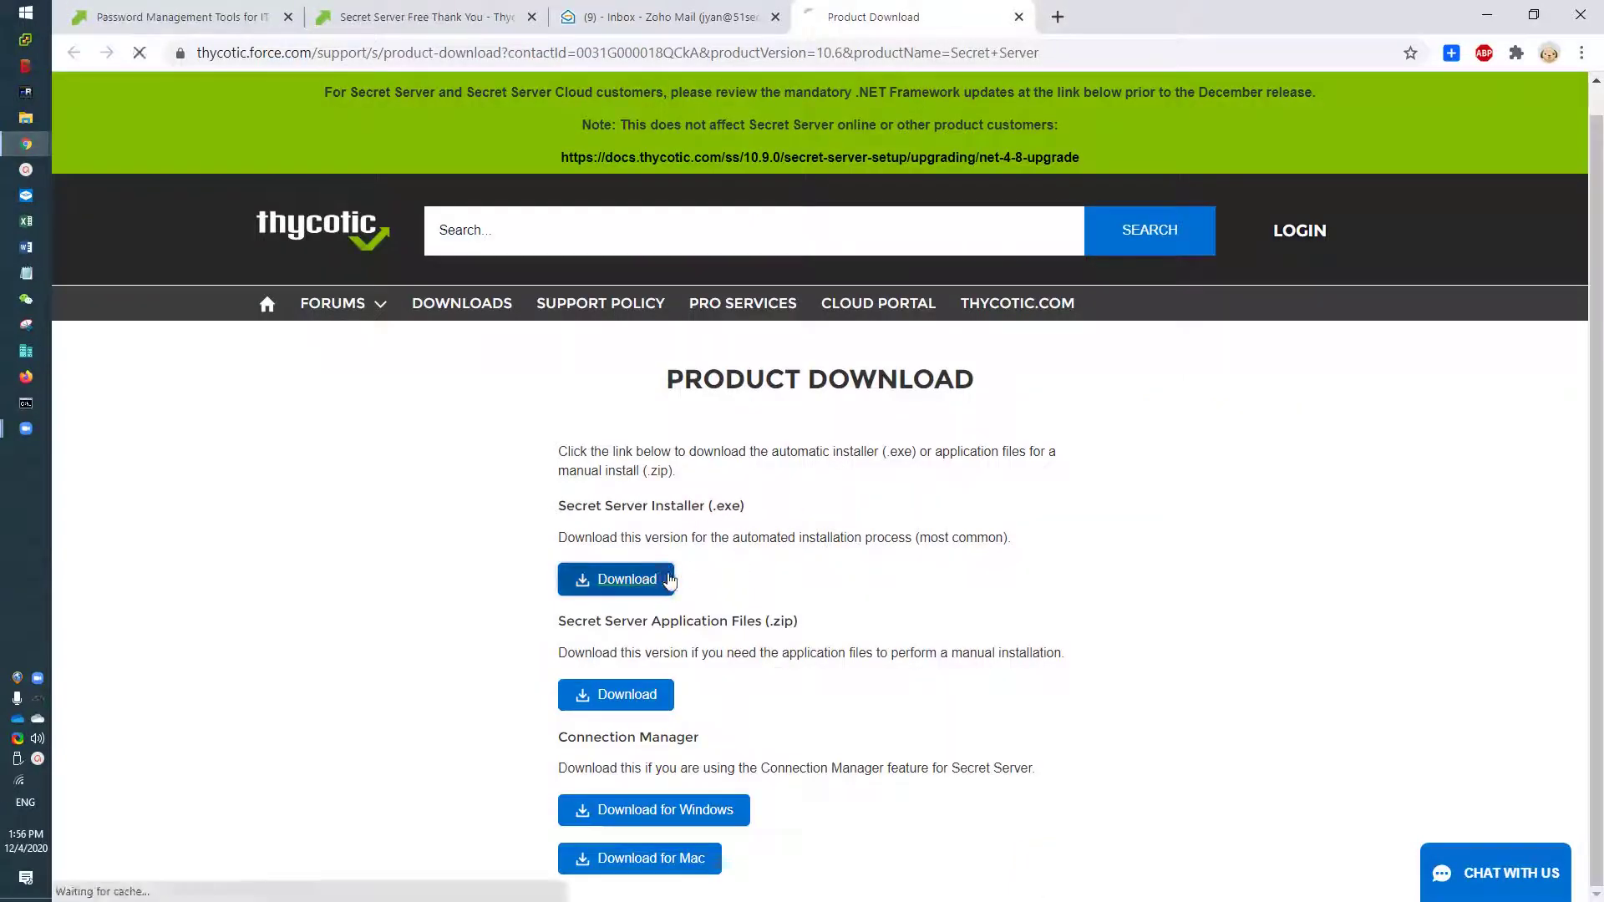
pyautogui.scroll(-1, 758, 585)
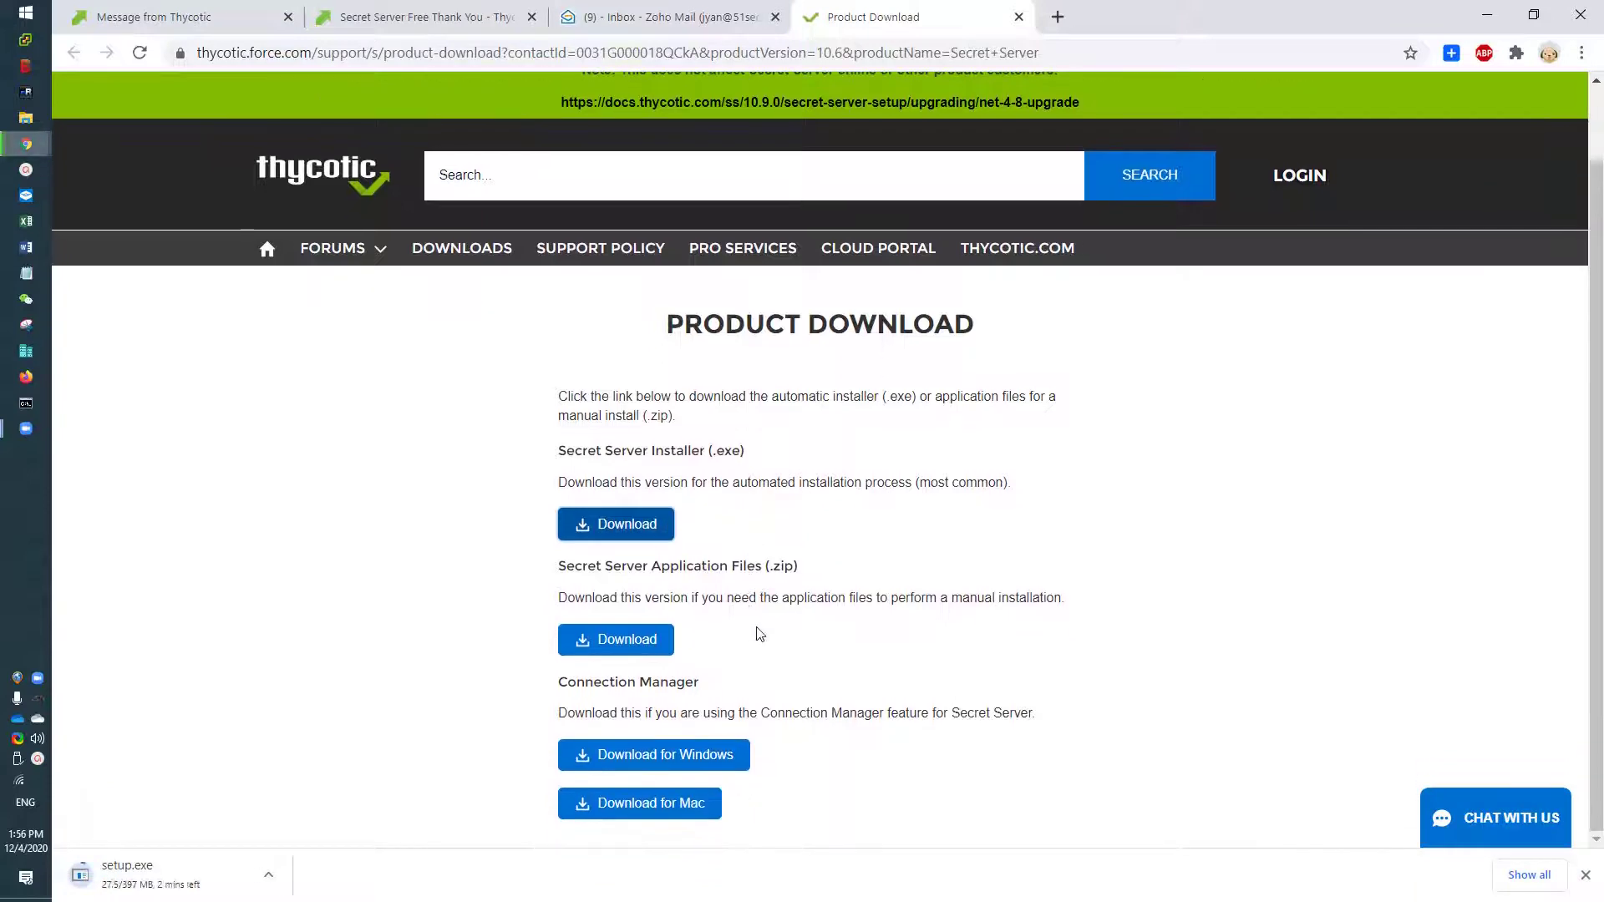
pyautogui.click(719, 756)
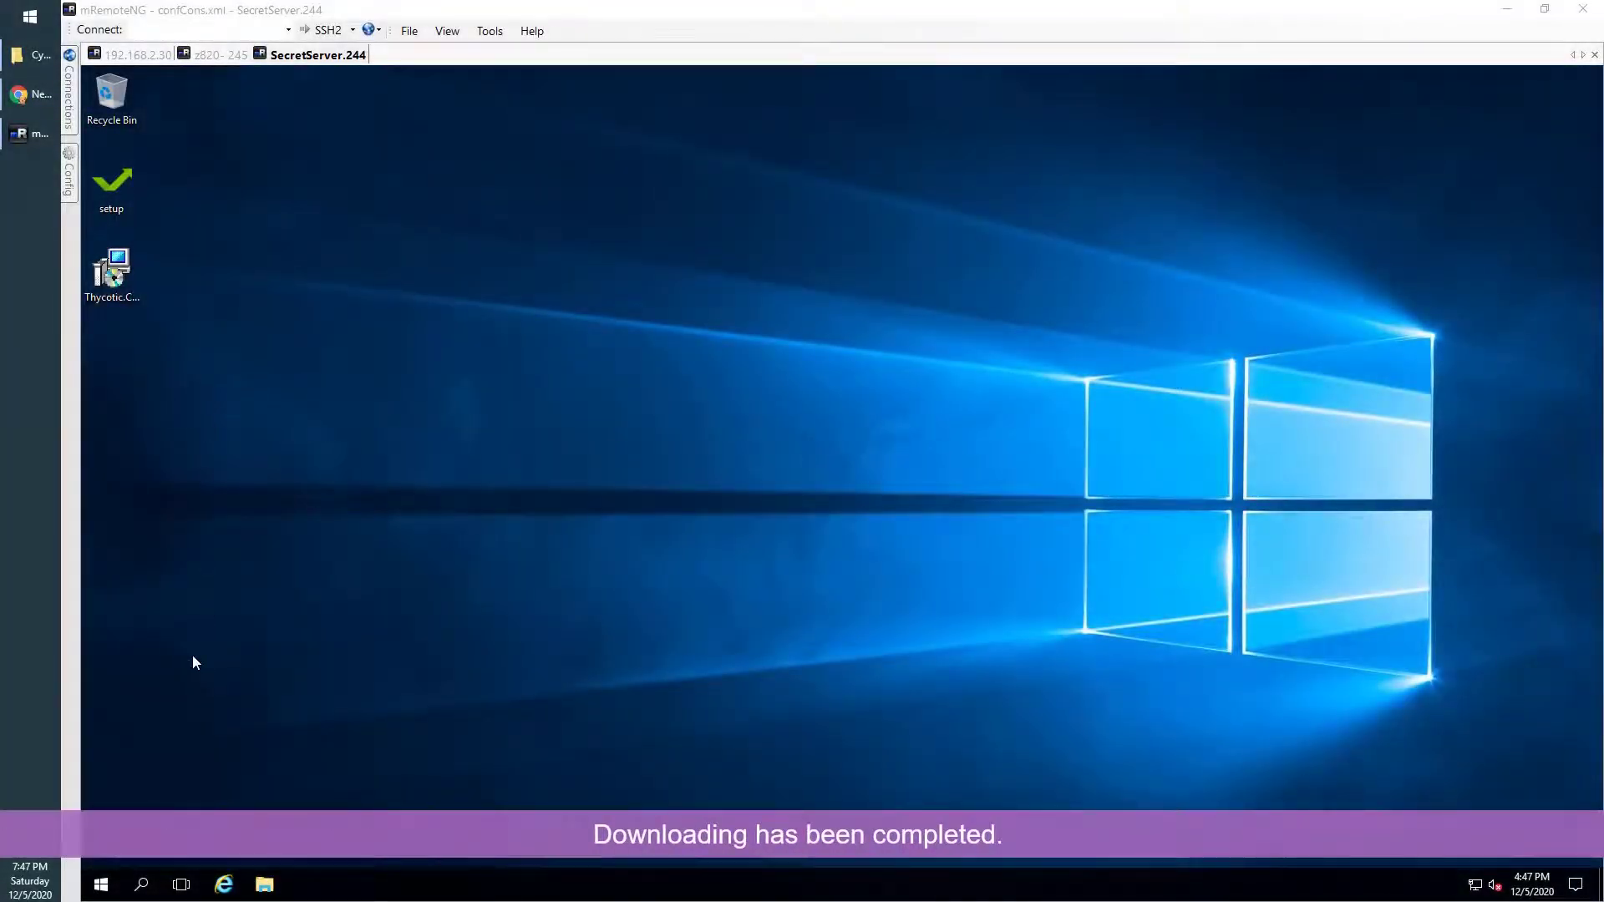
# On the SecretServer.244 session, show System info: computer free-ss on domain 51sectest.dev
pyautogui.click(173, 432)
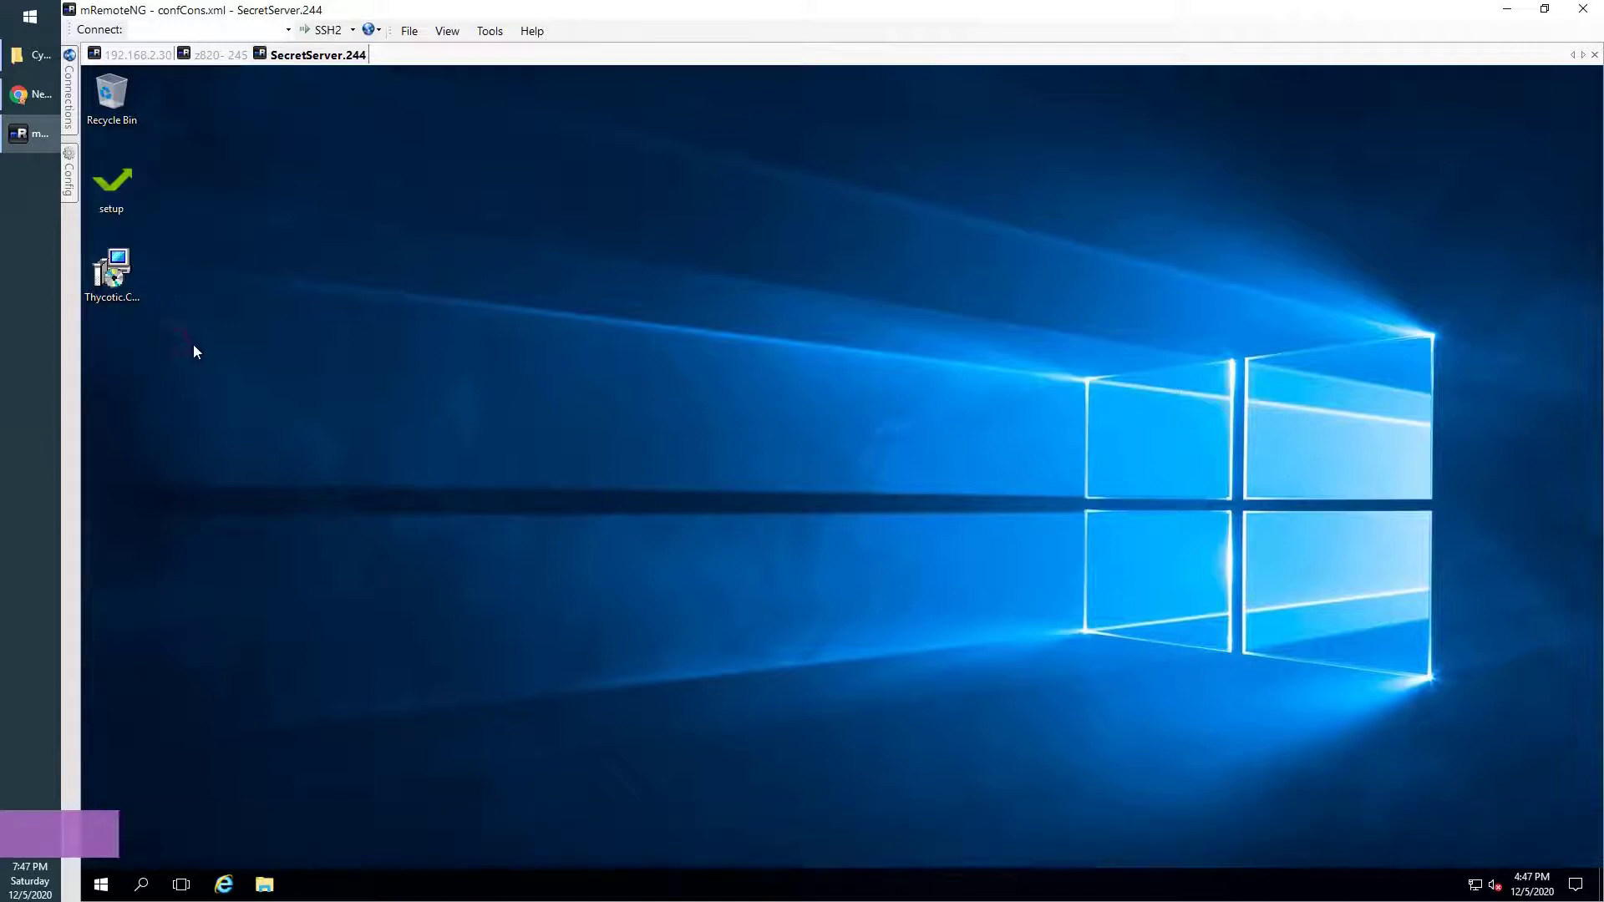
pyautogui.moveTo(163, 324); pyautogui.dragTo(106, 155)
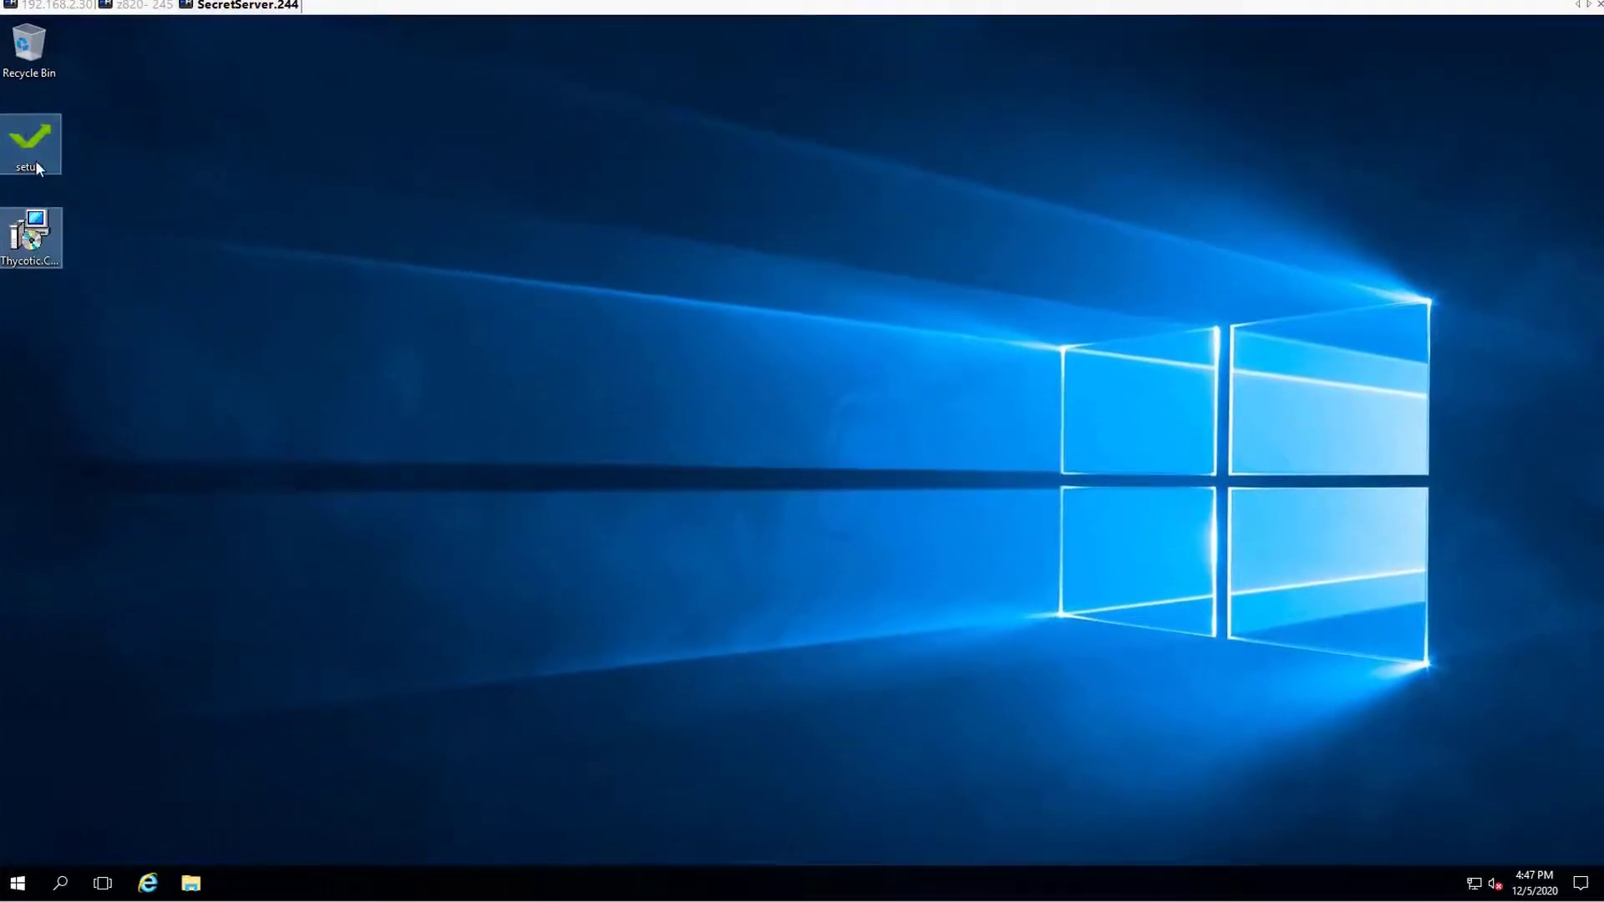
pyautogui.rightClick(18, 883)
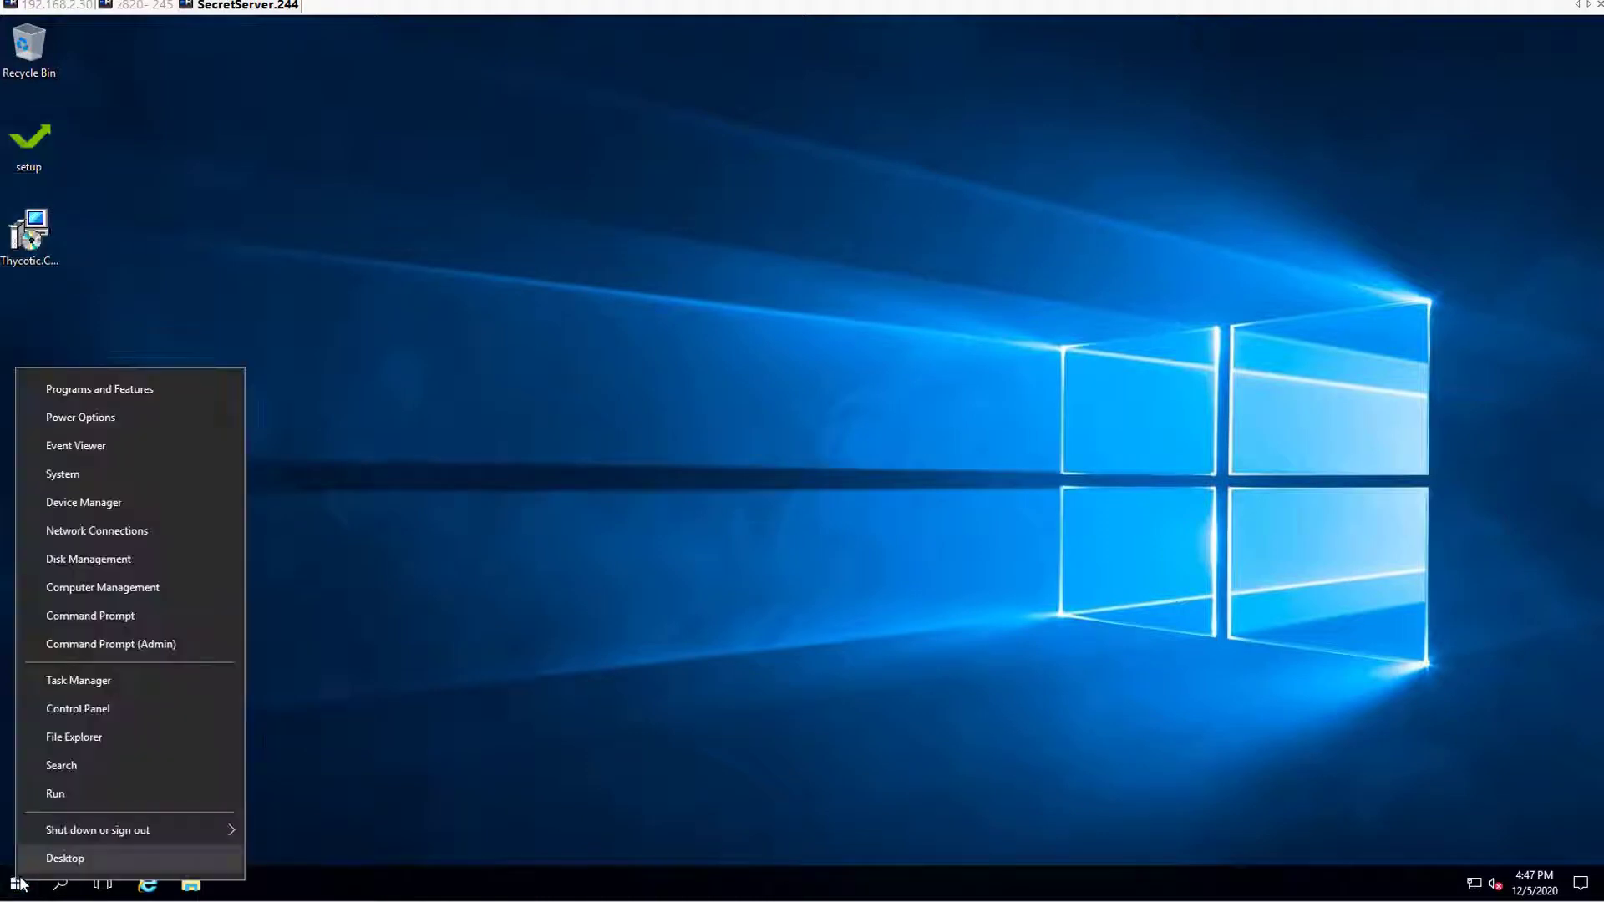
pyautogui.click(170, 473)
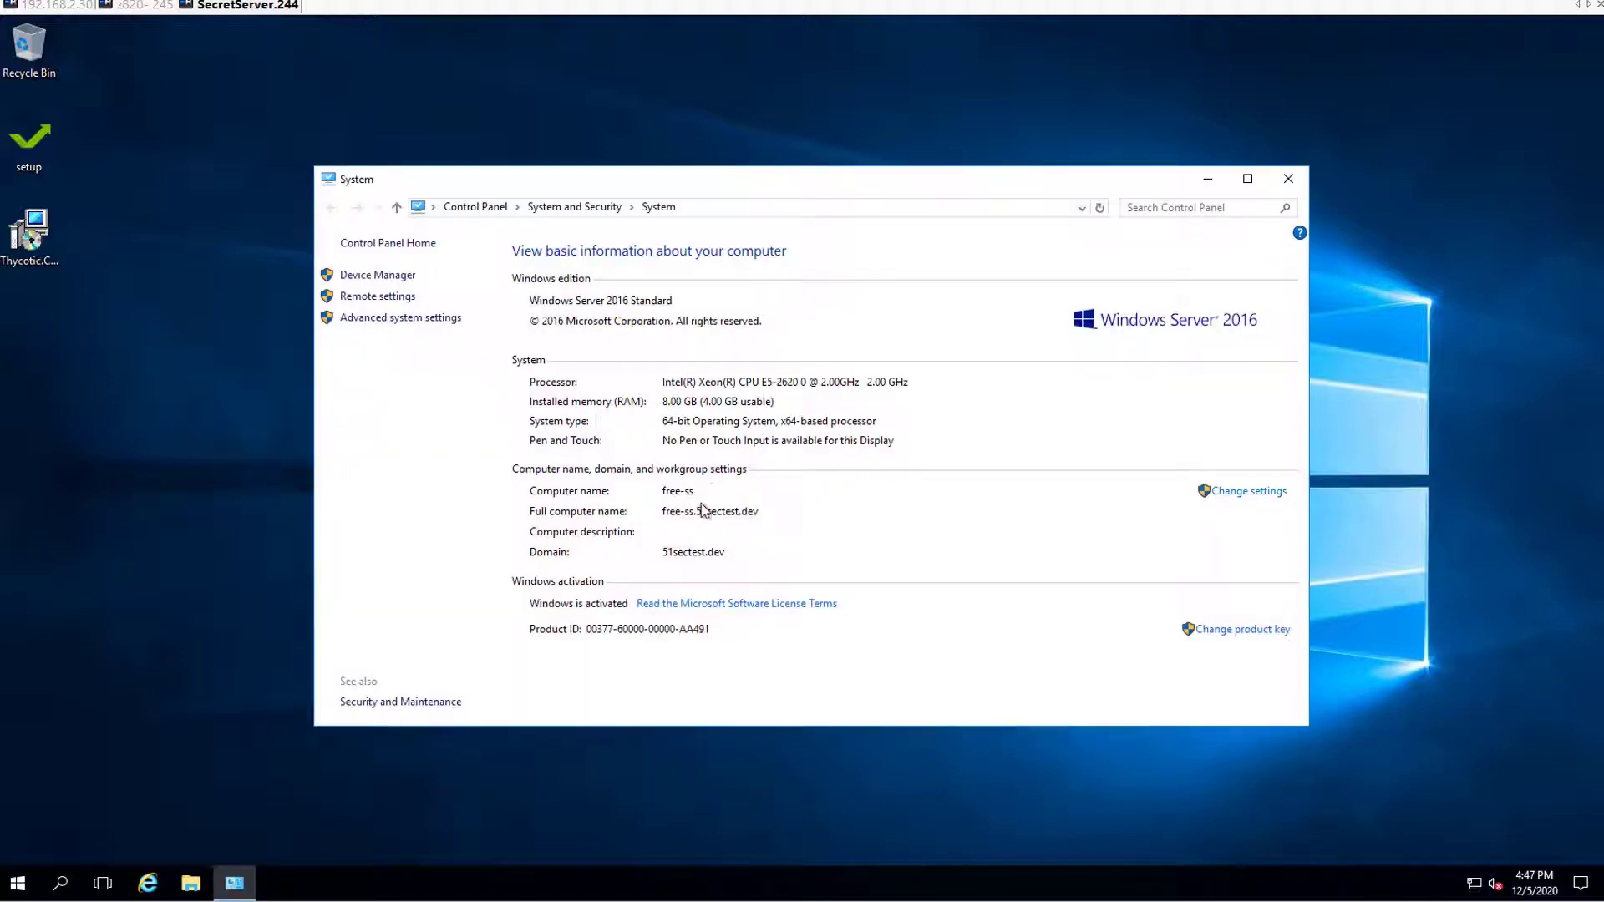
pyautogui.click(660, 512)
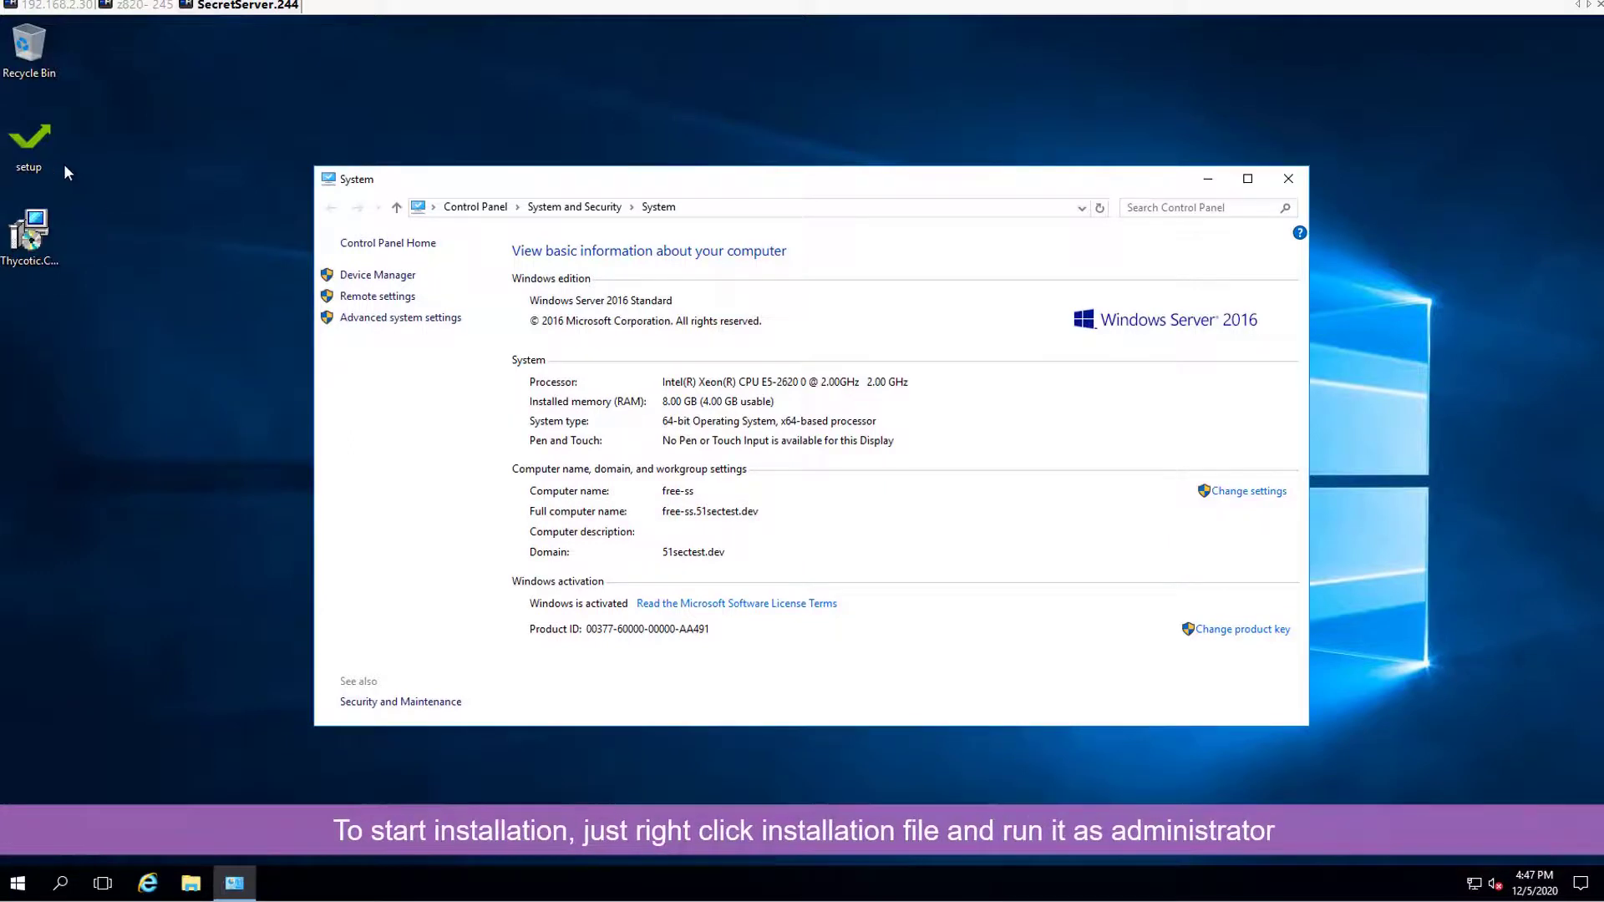
pyautogui.click(36, 159)
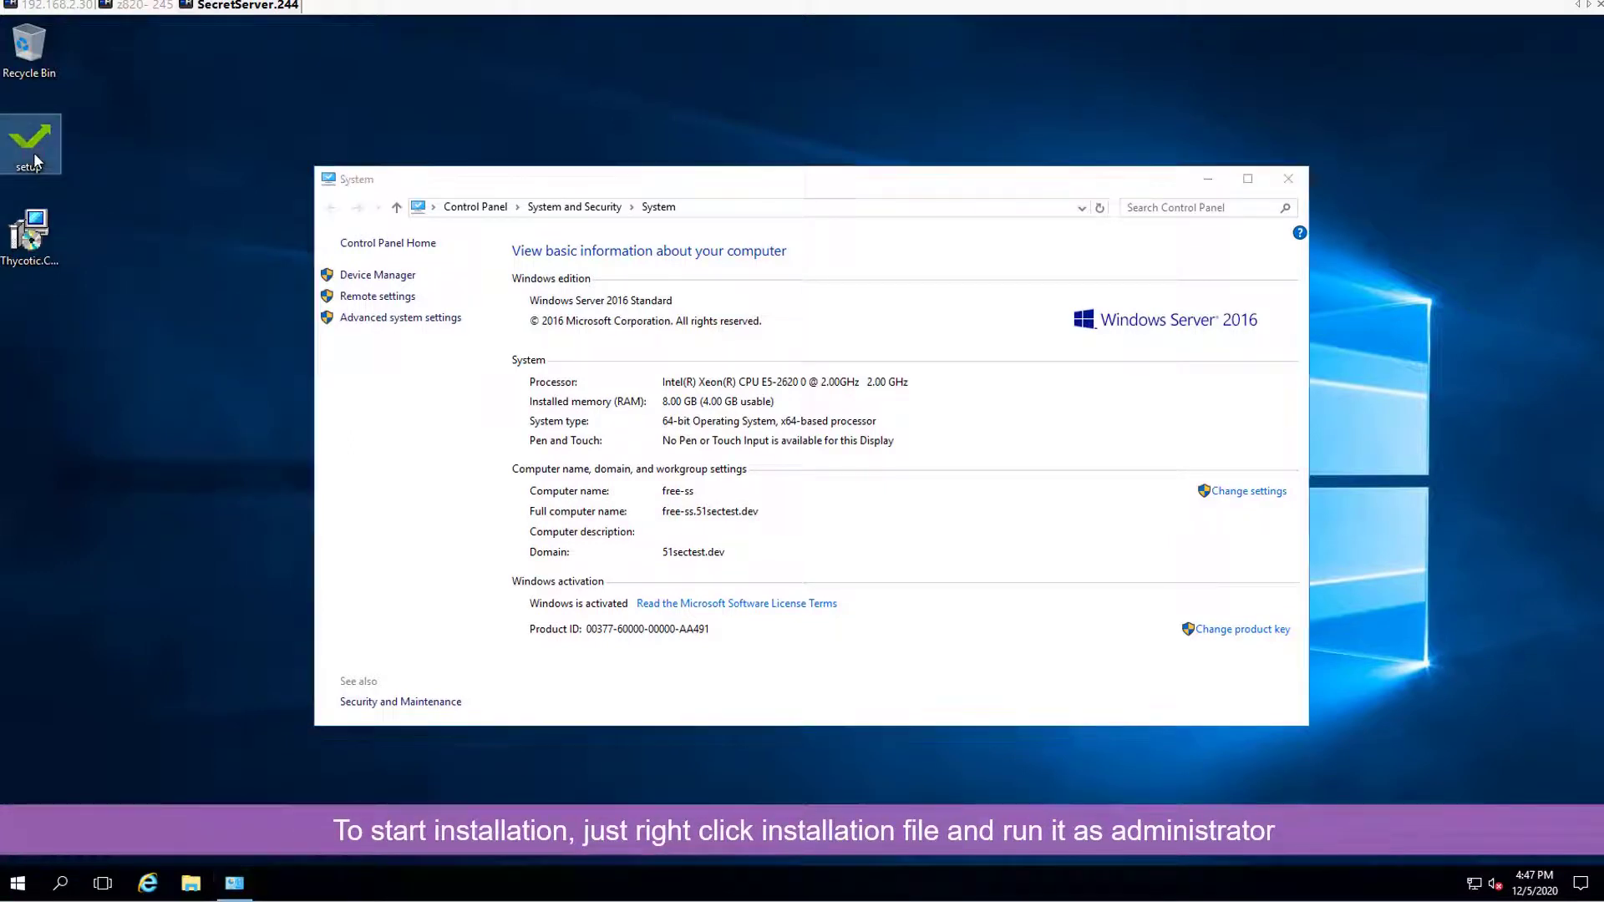
# Run the desktop setup file as administrator to launch the Thycotic Installer
pyautogui.rightClick(36, 160)
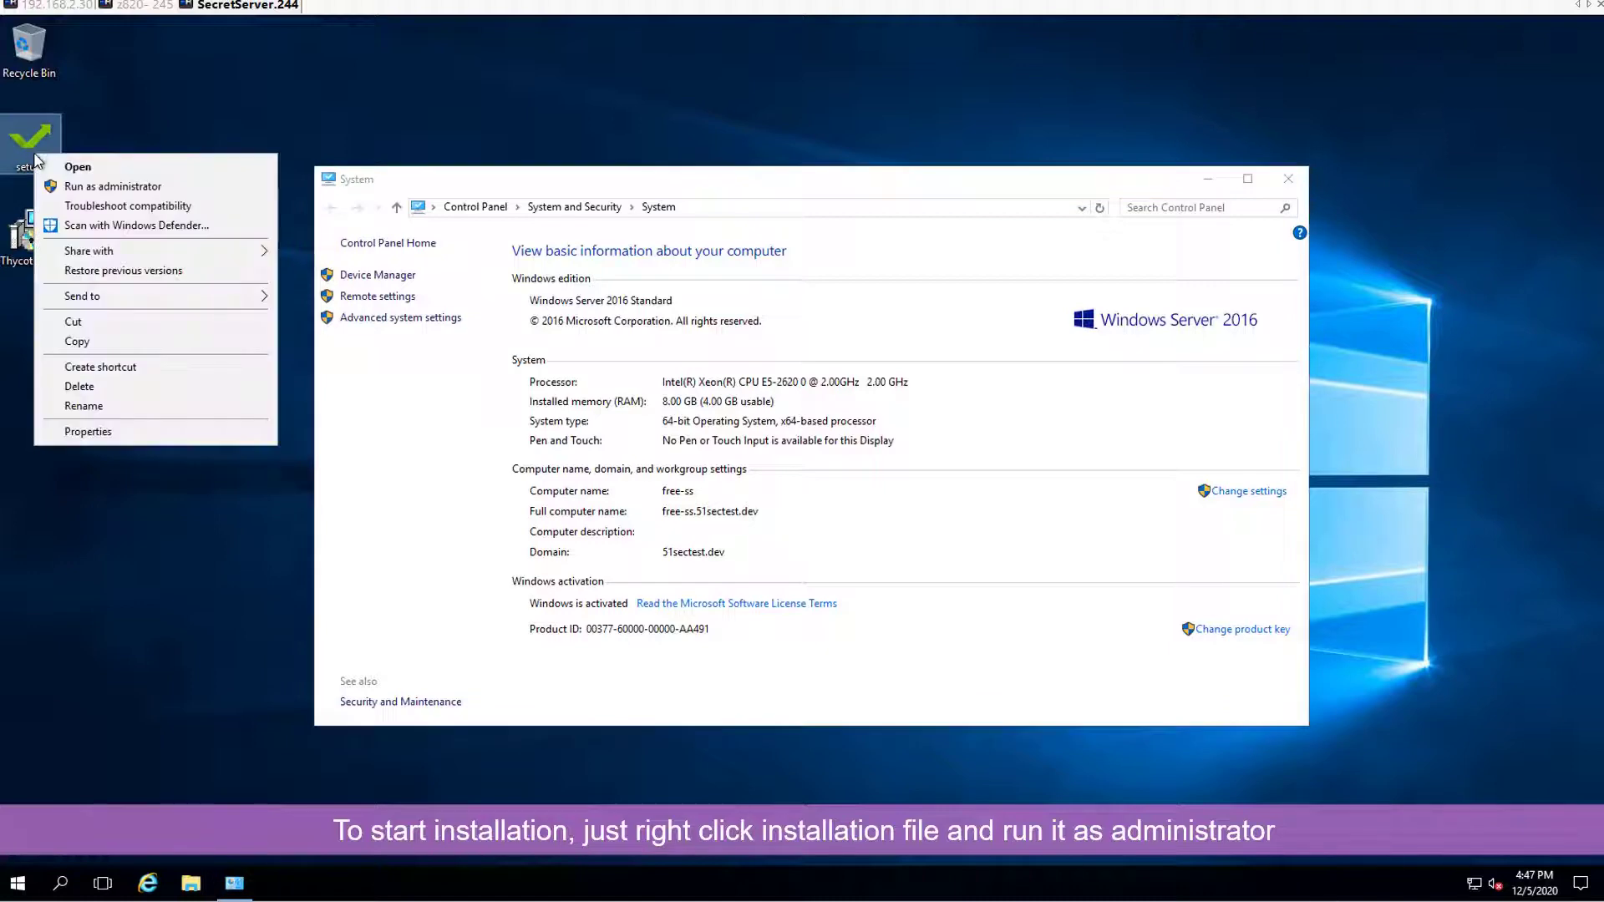
pyautogui.click(117, 186)
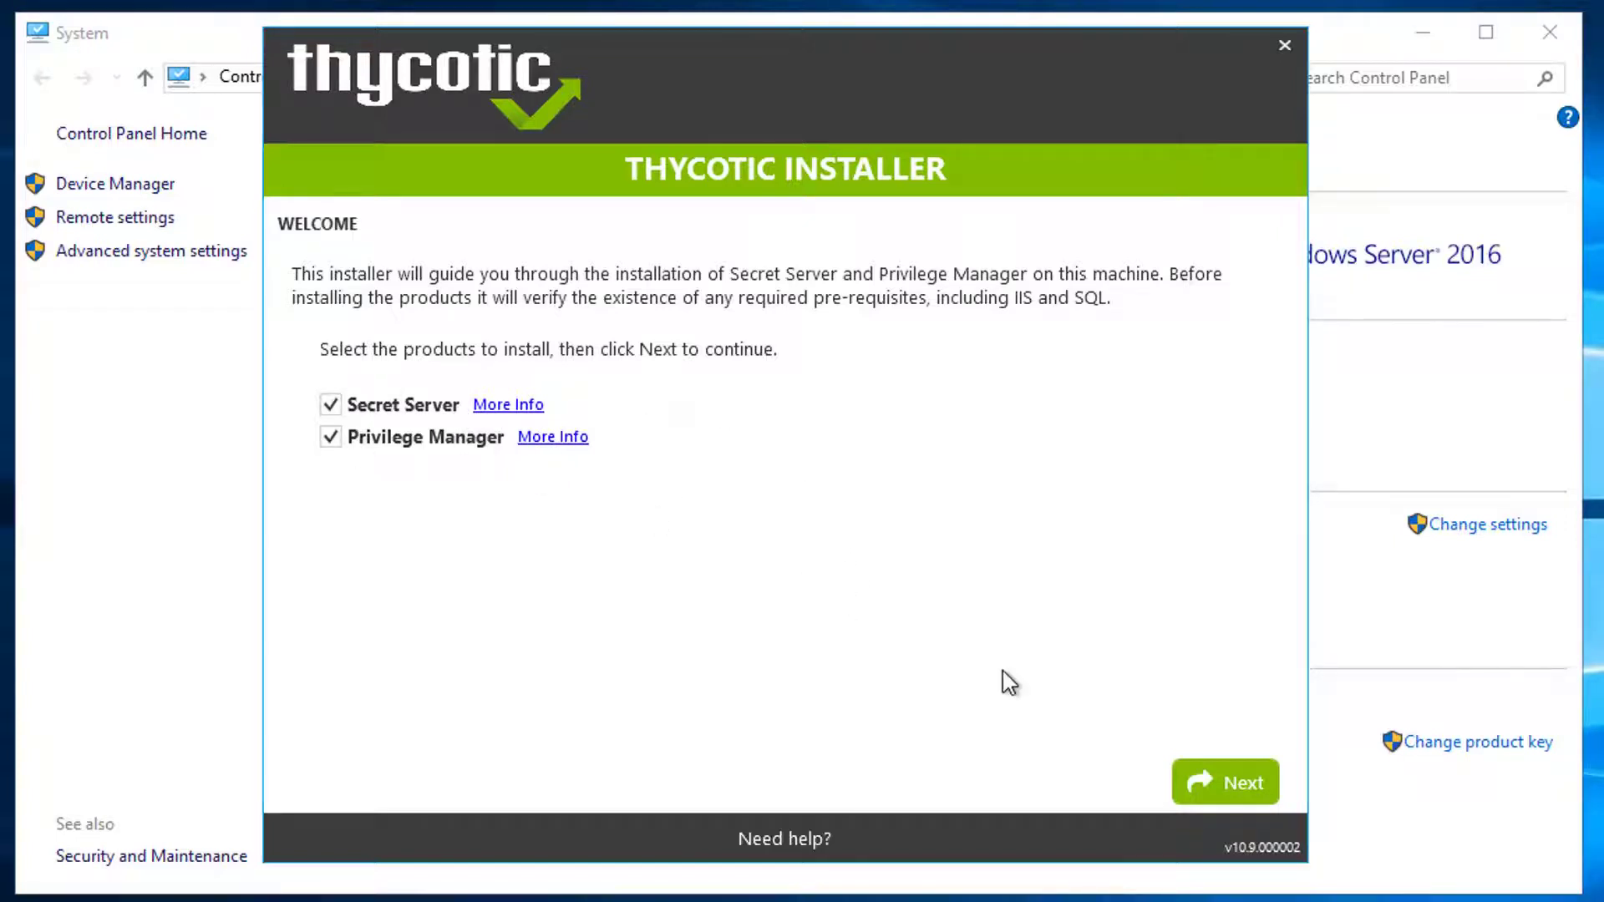
# Choose to install SQL Server Express on this server and run the pre-requisite checks
pyautogui.click(1195, 784)
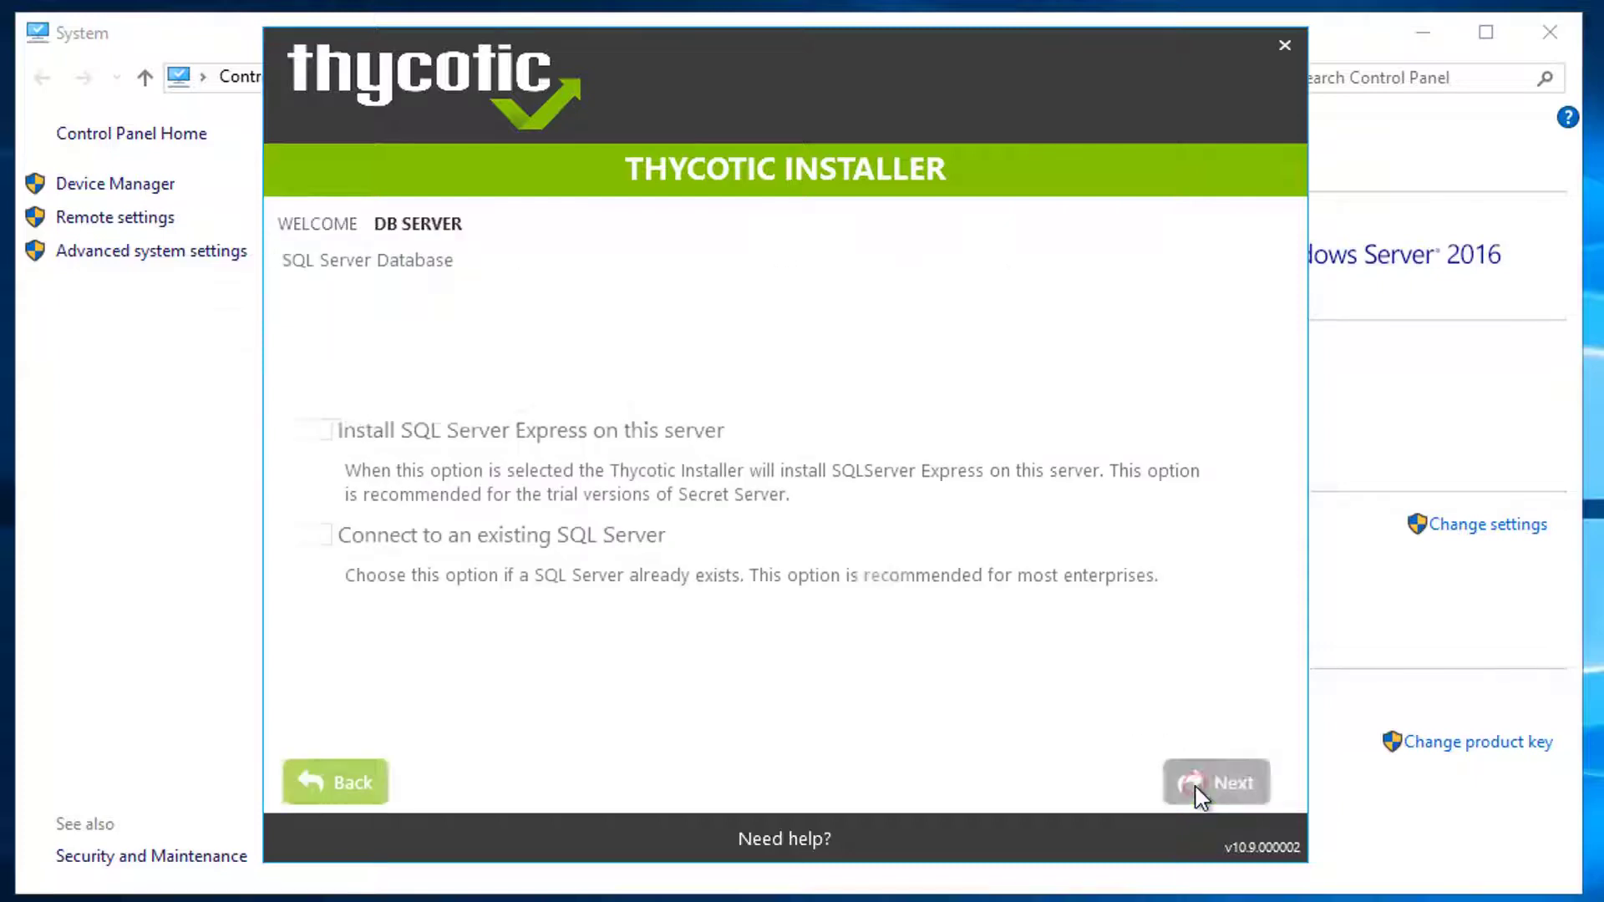
pyautogui.click(673, 431)
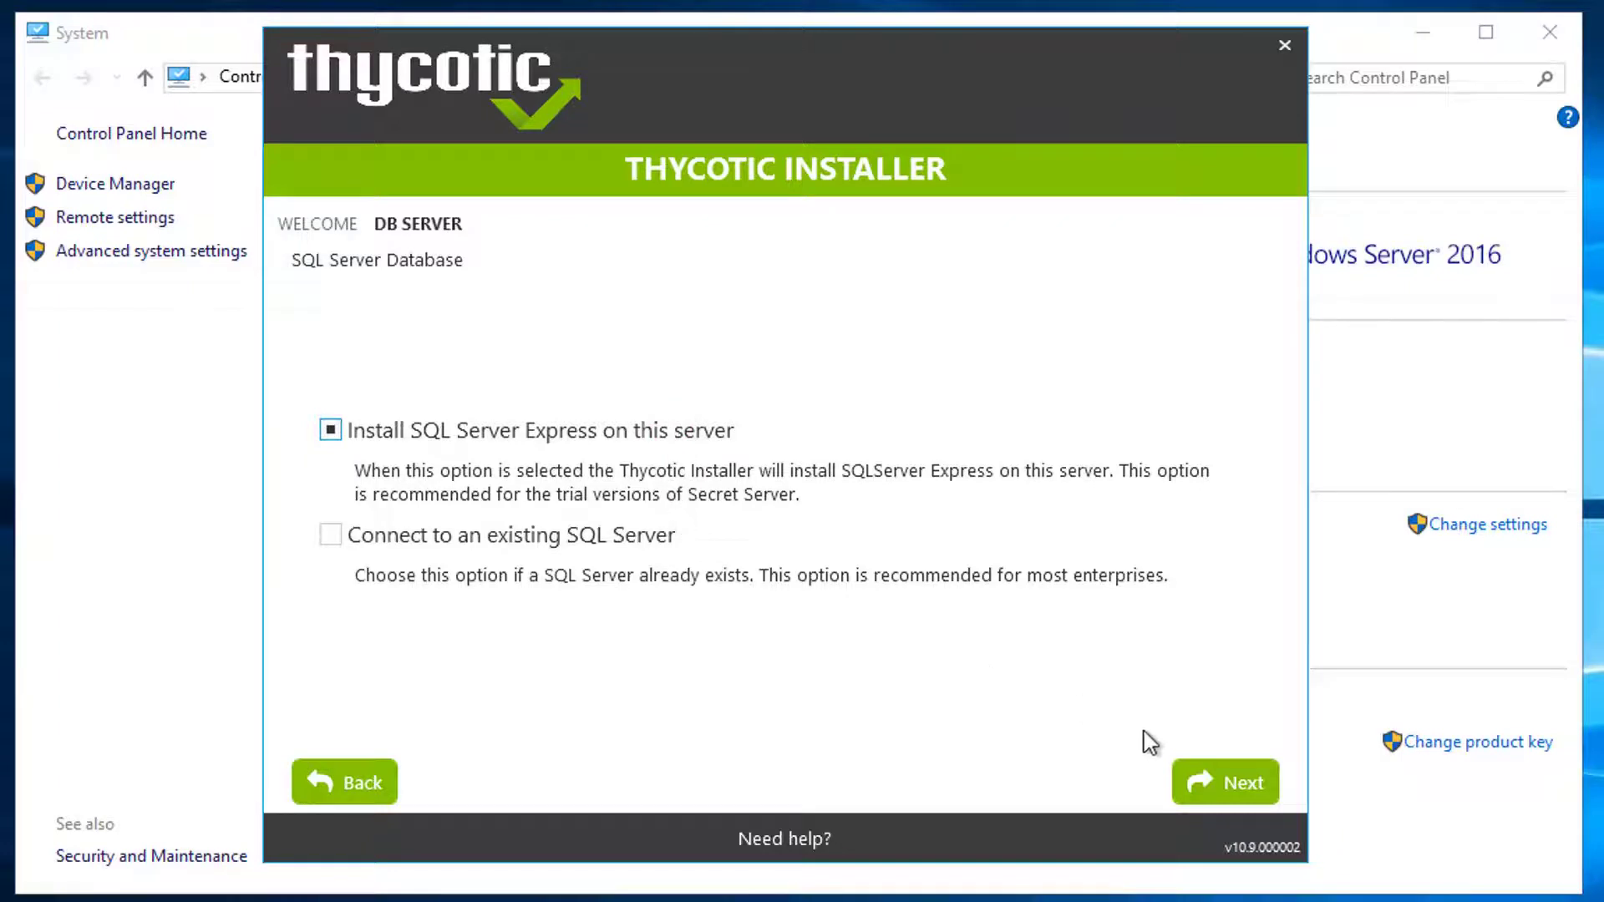
pyautogui.click(1220, 801)
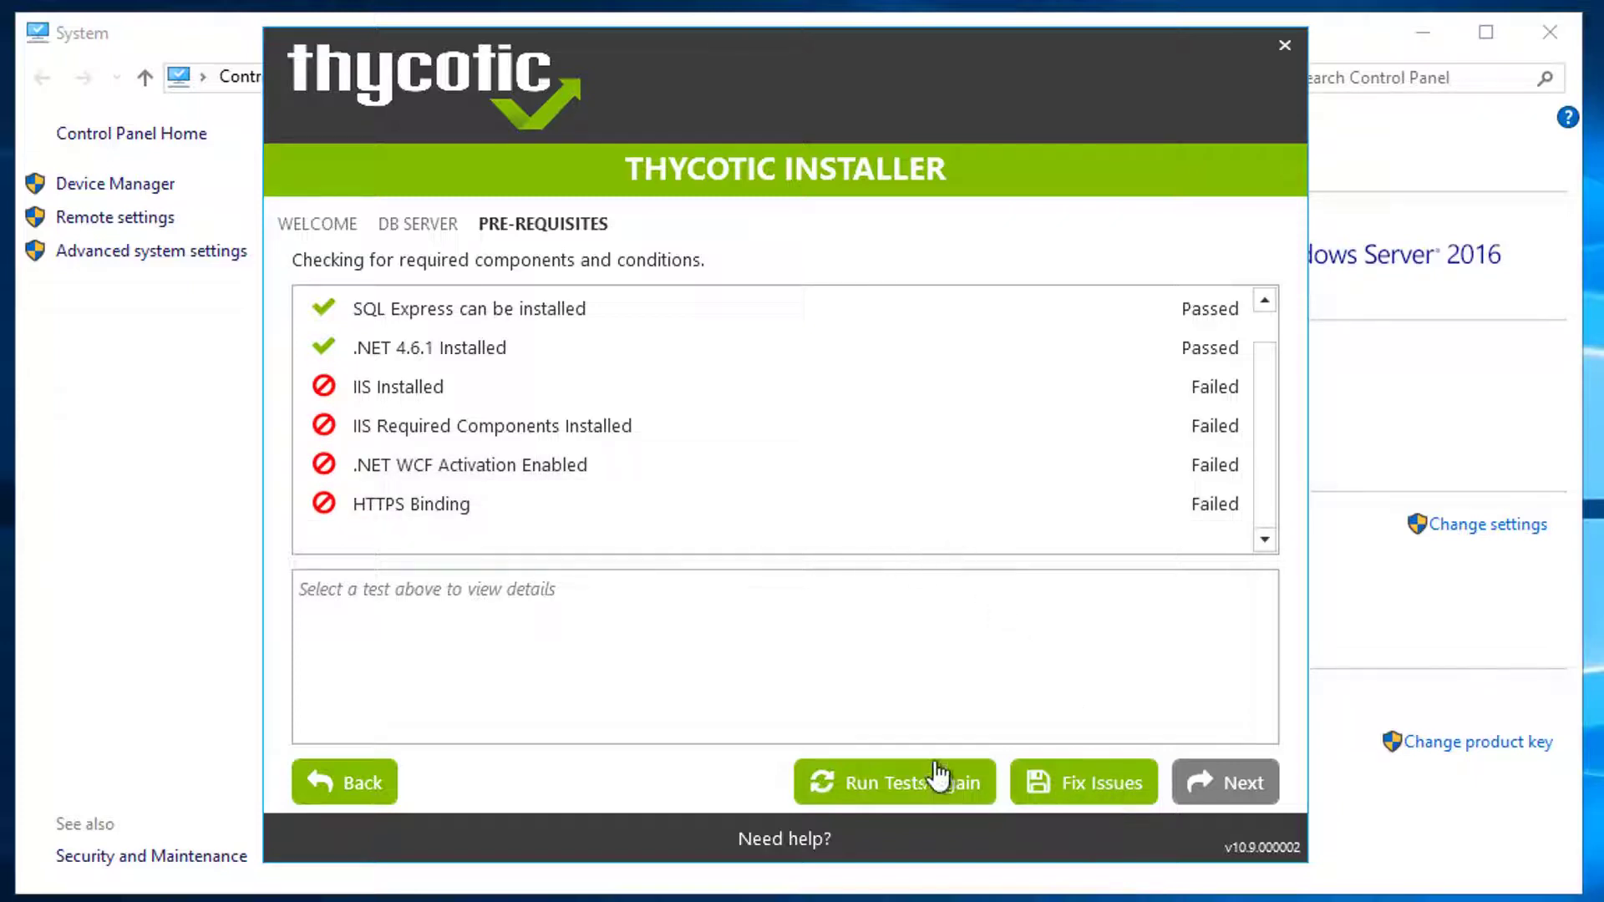
# Automatically install the missing IIS dependencies, then close the finished installation log
pyautogui.click(1068, 789)
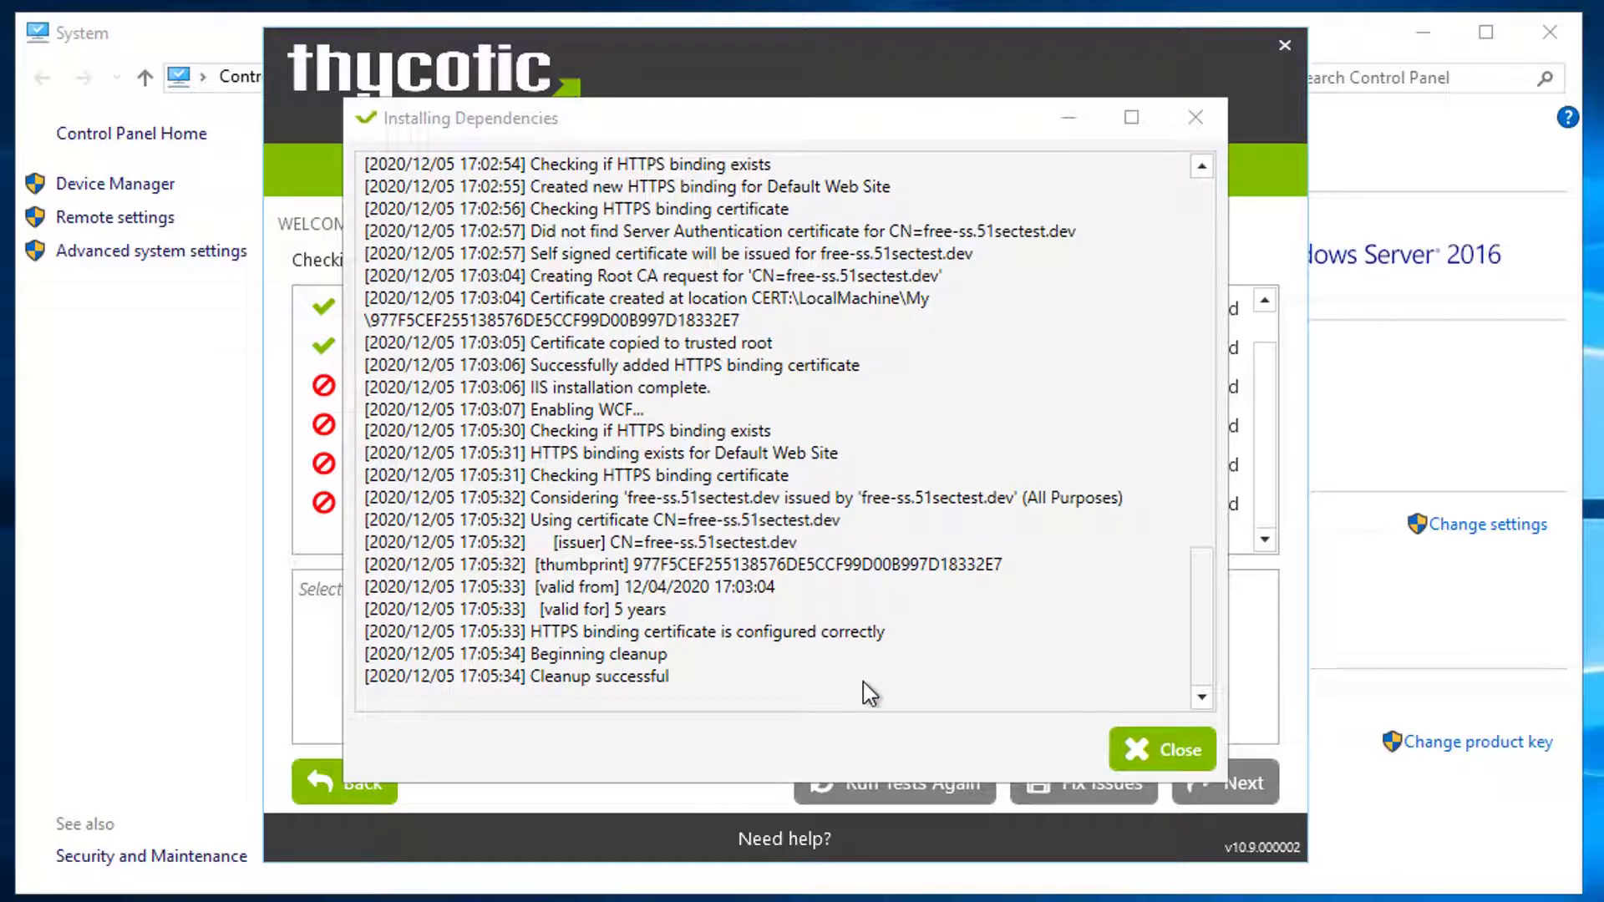
pyautogui.click(1157, 750)
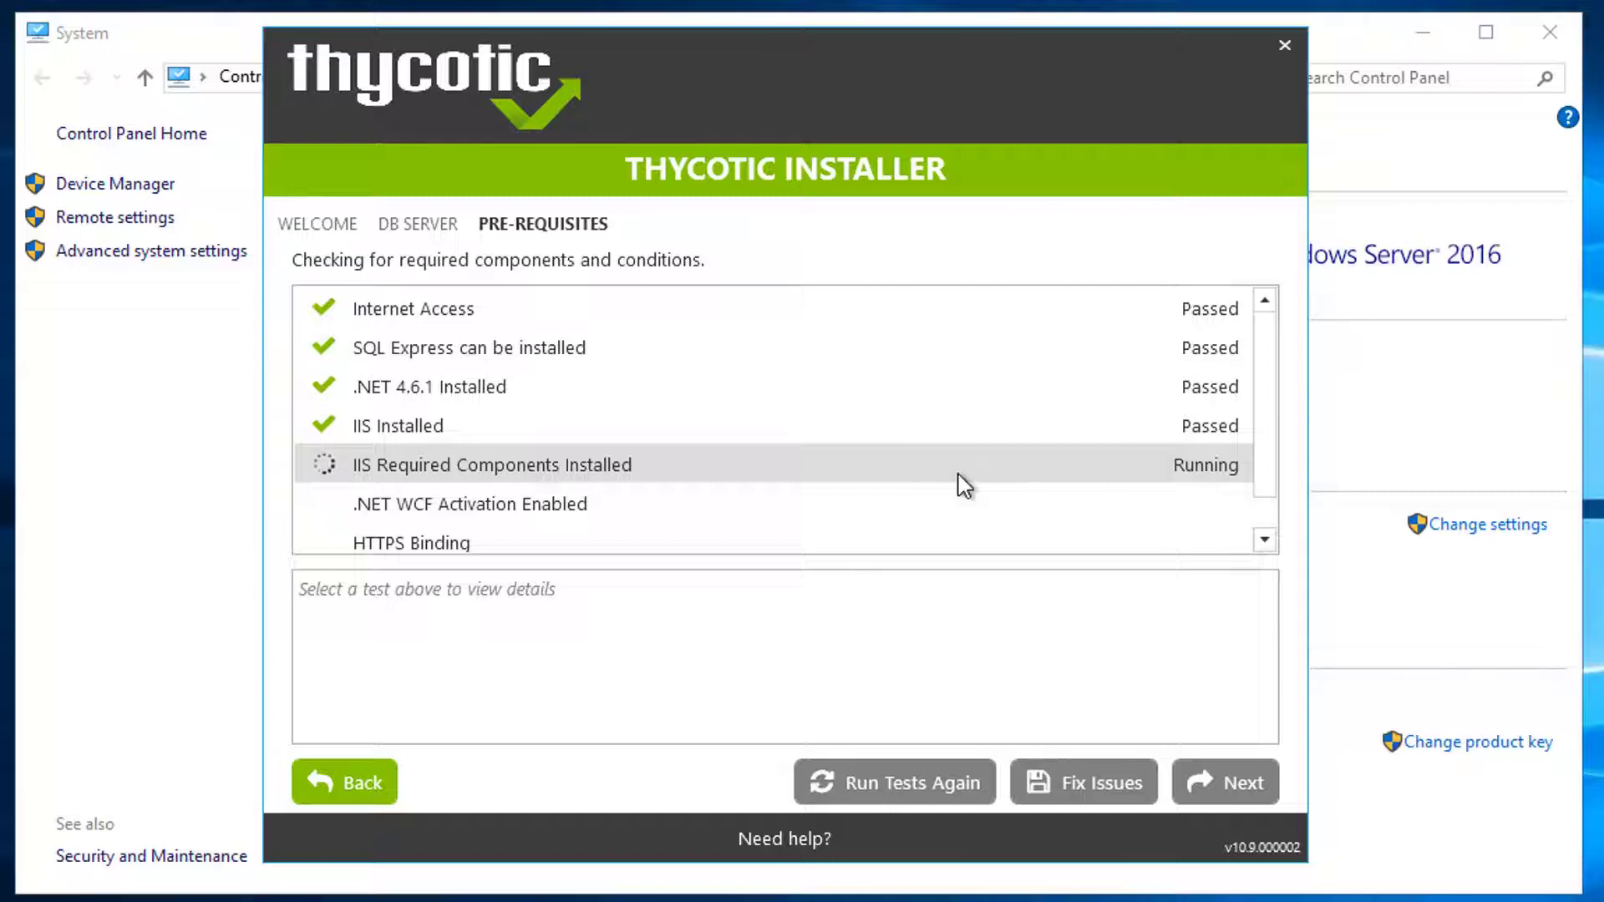
# Scroll the completed pre-requisite results to see HTTPS Binding still marked Failed
pyautogui.scroll(-1, 963, 509)
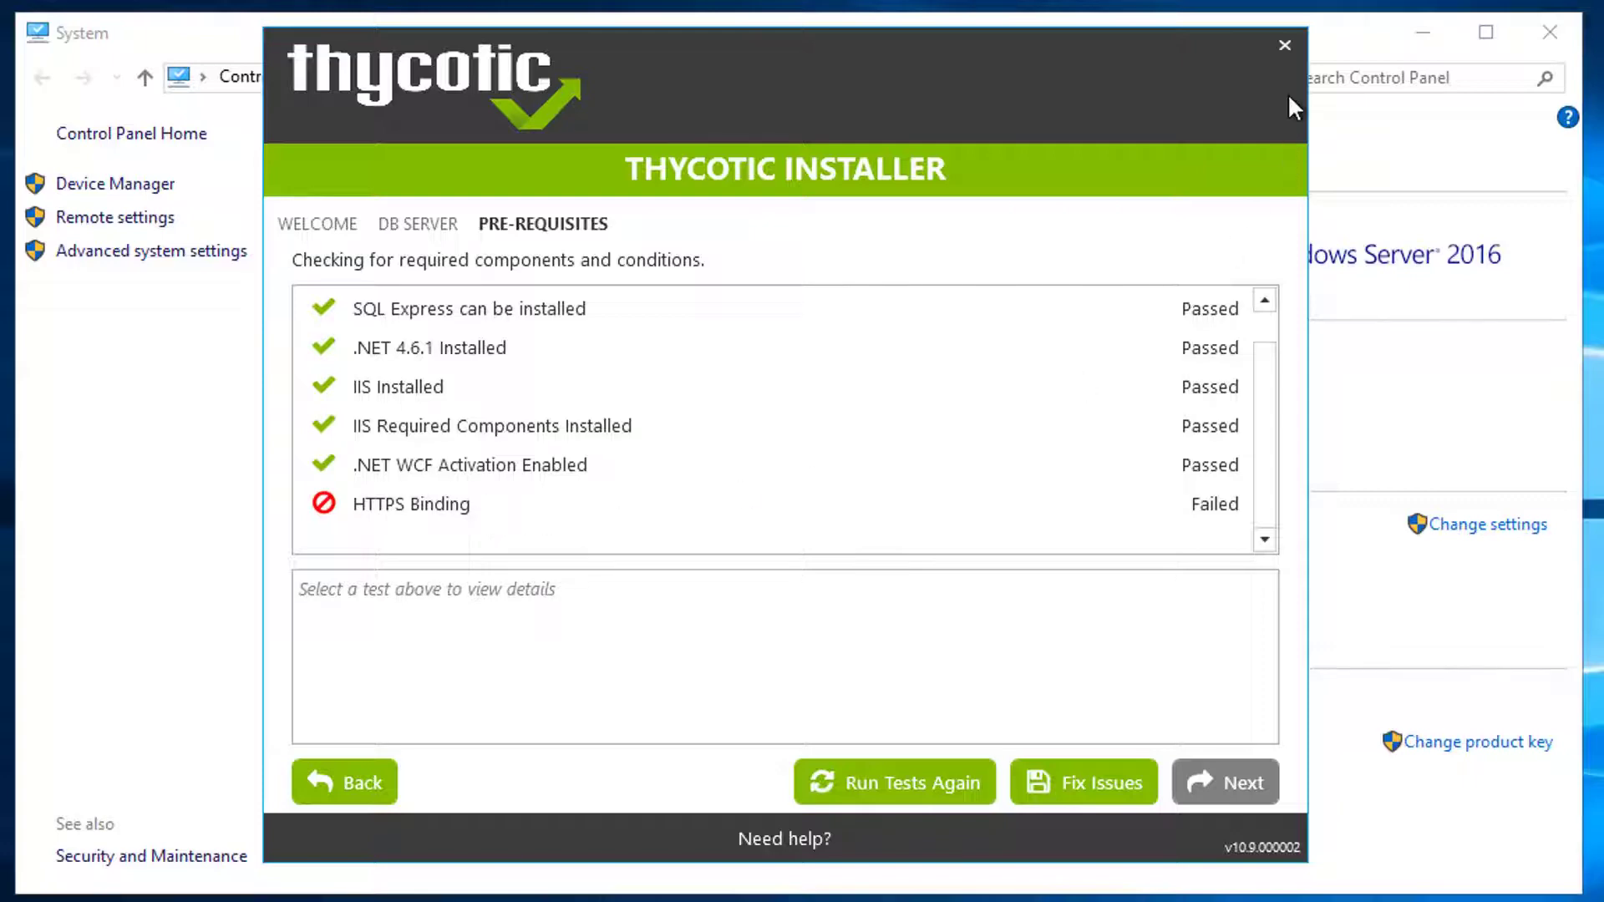
# Back out of the installer, cancel the unfinished installation, and close the System window
pyautogui.click(347, 794)
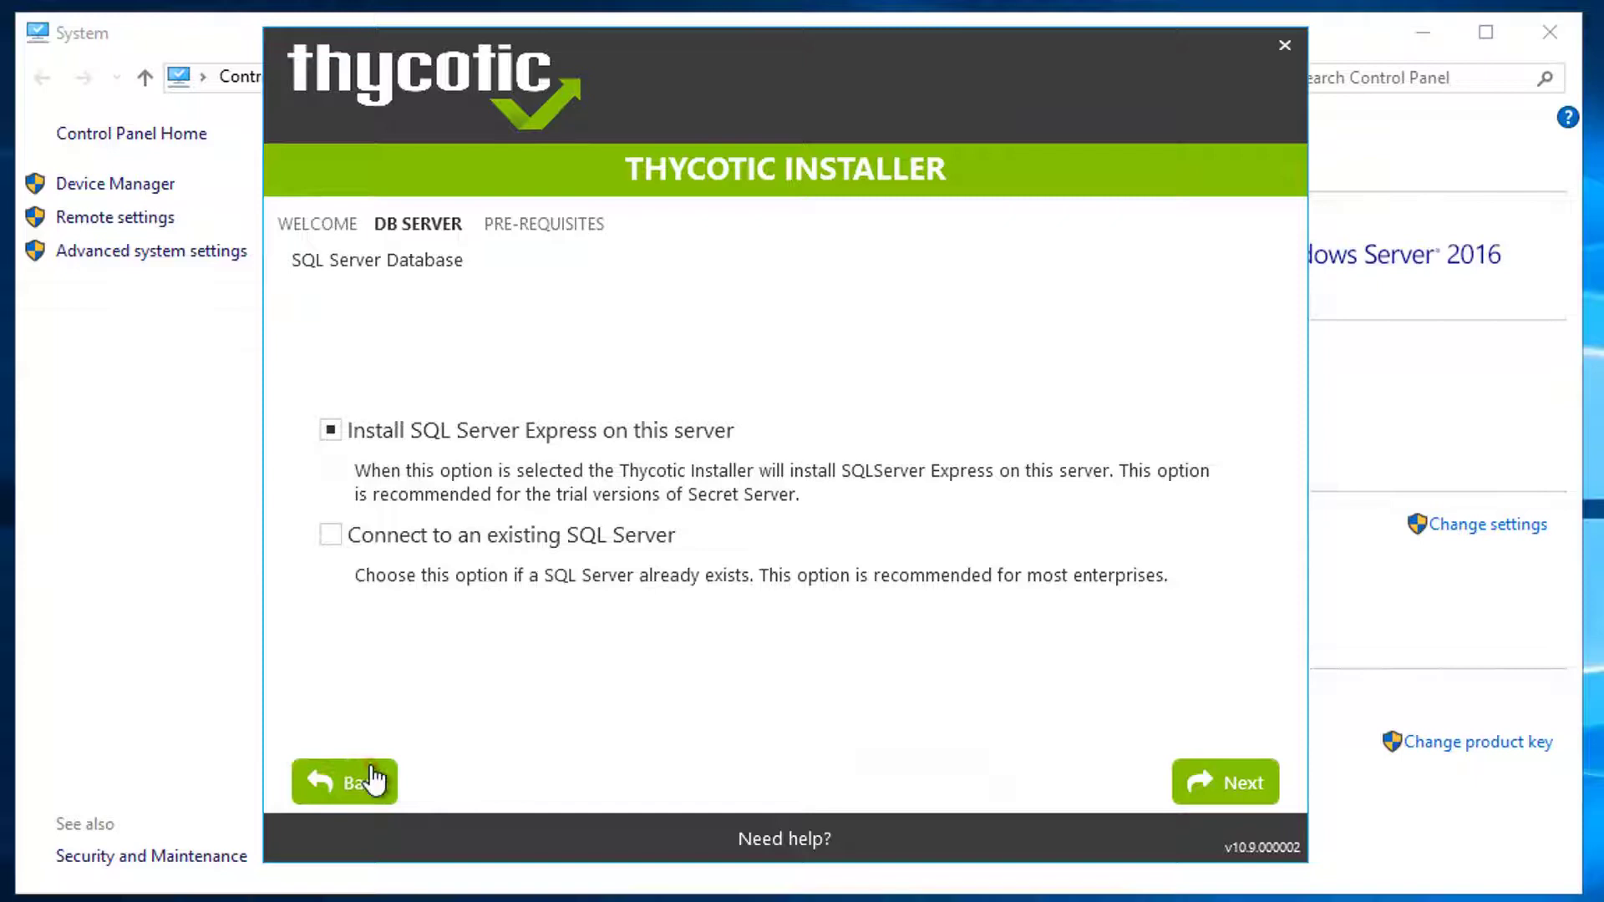
pyautogui.click(374, 781)
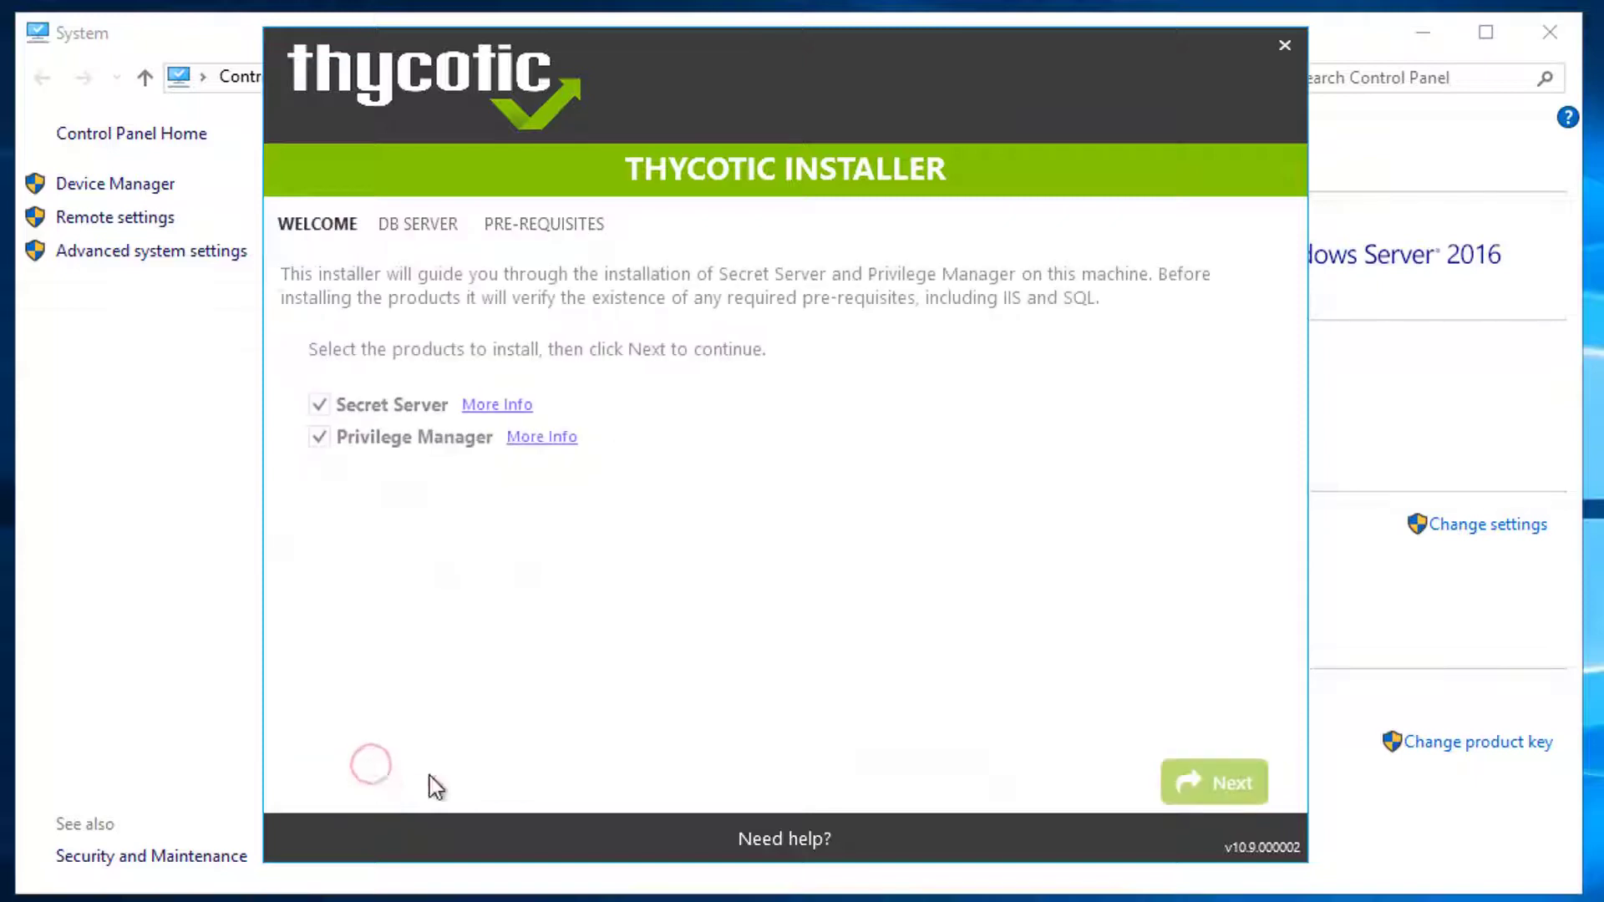
pyautogui.click(1299, 50)
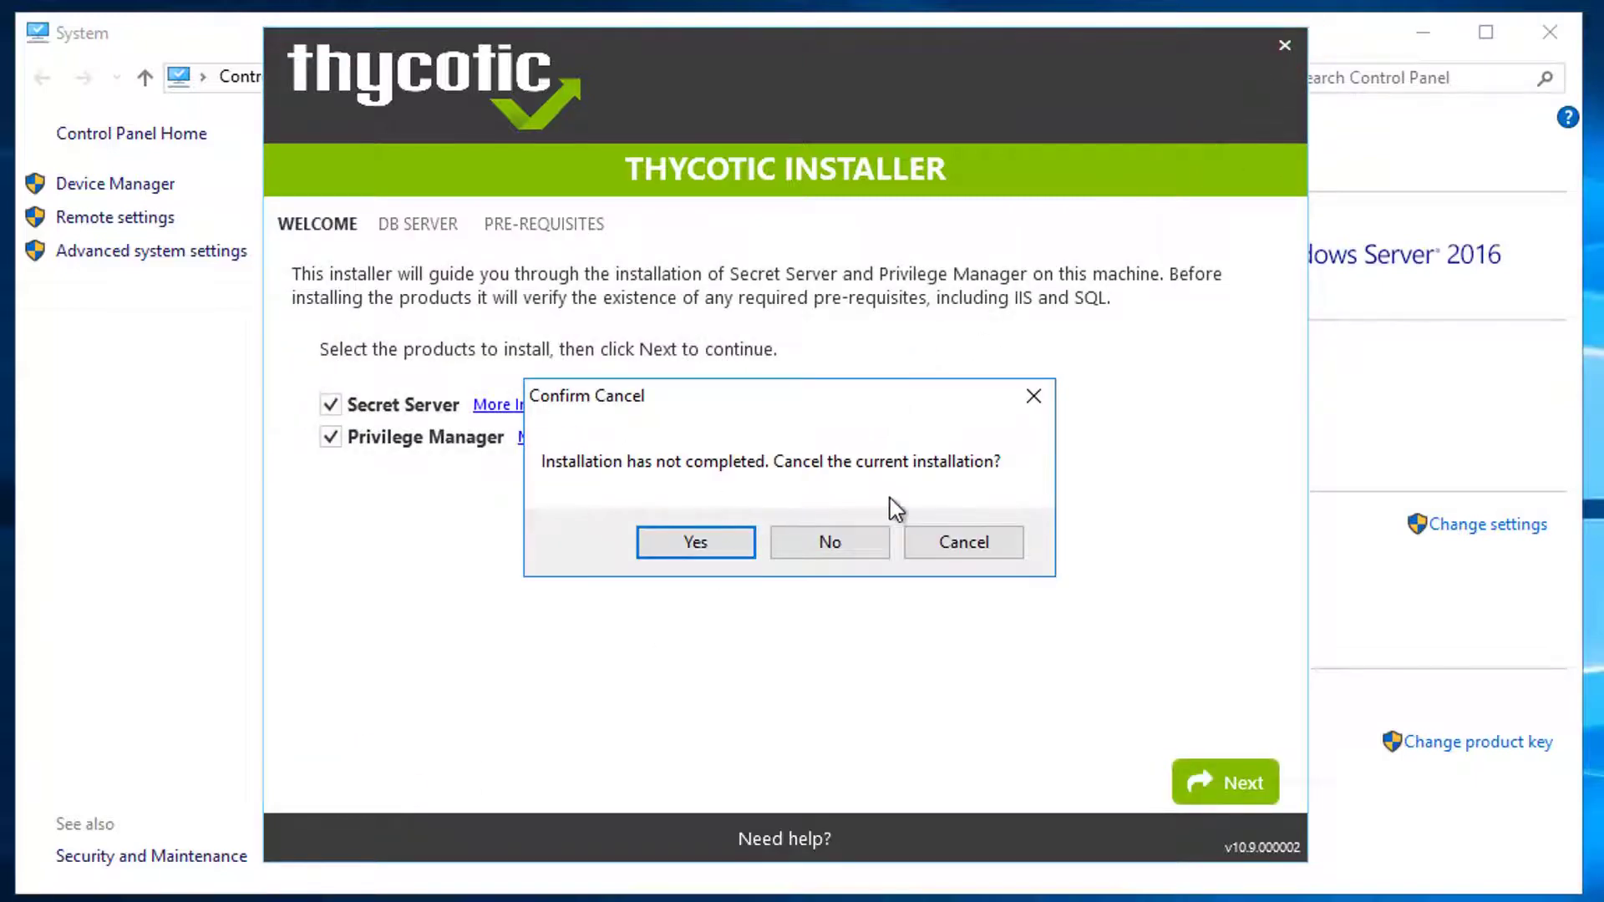
pyautogui.click(698, 545)
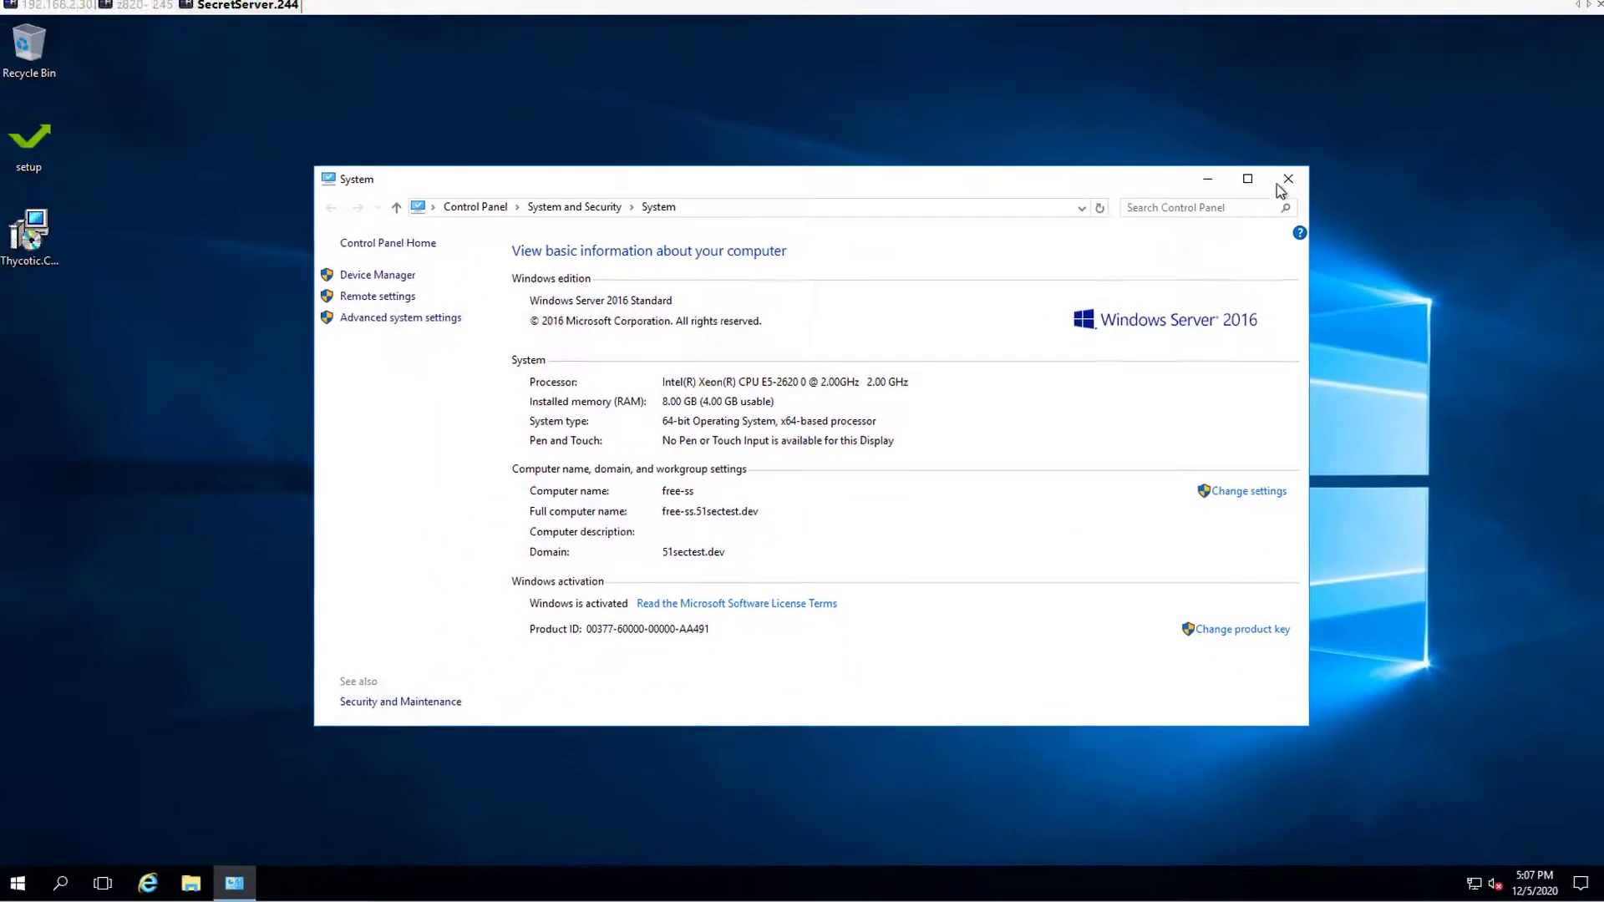
pyautogui.click(1531, 42)
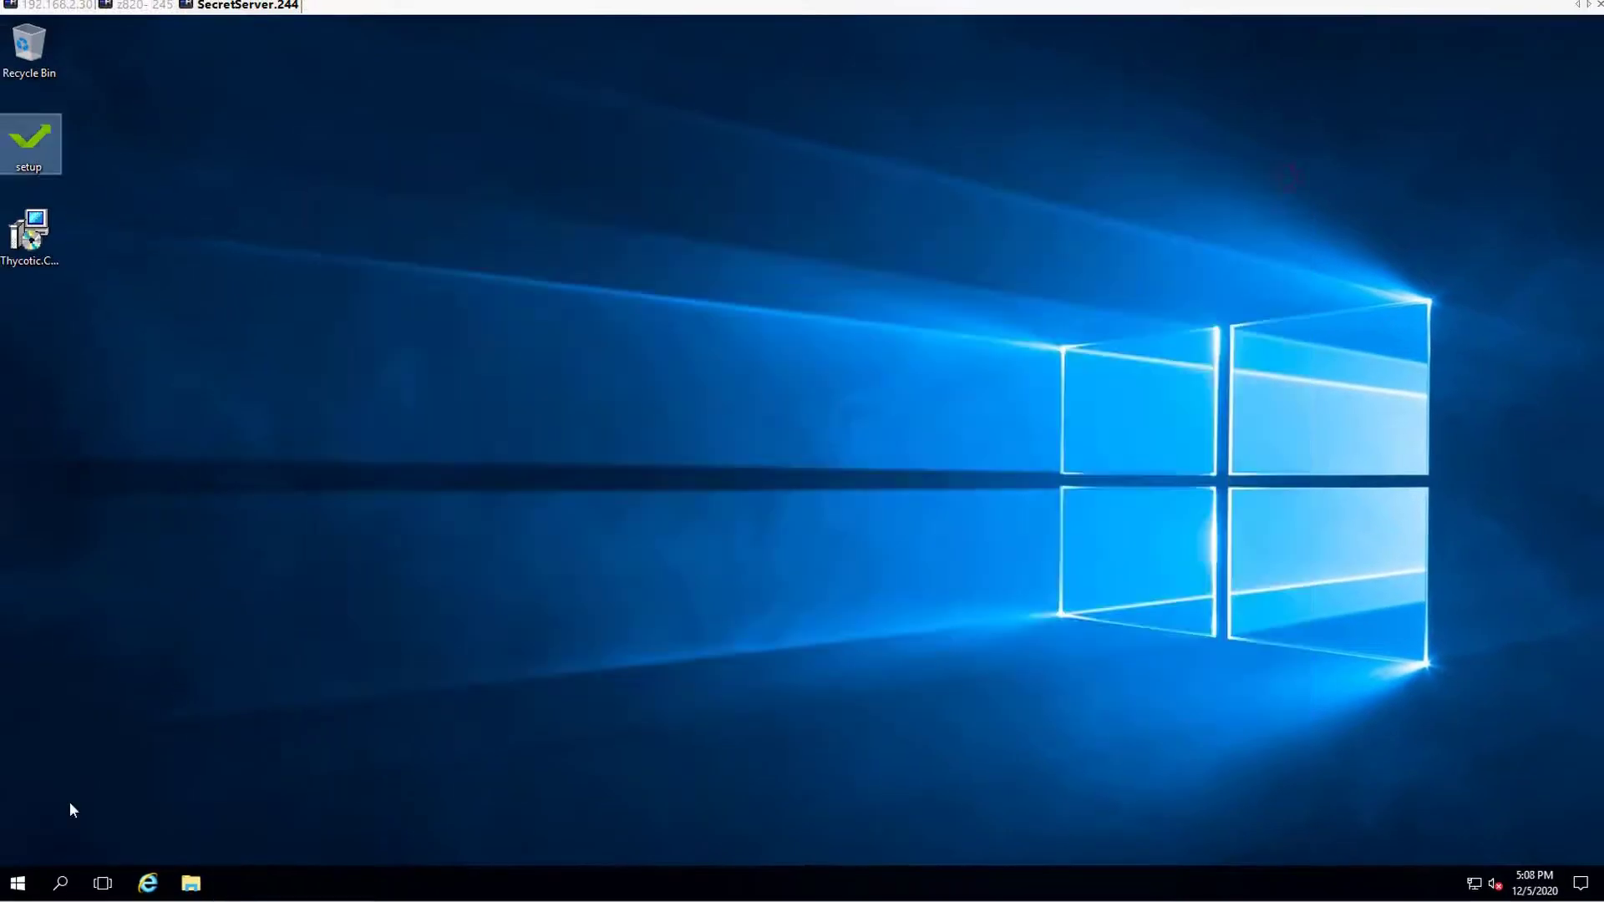
# Restart the remote Windows server from the Start menu with the default reason
pyautogui.click(20, 883)
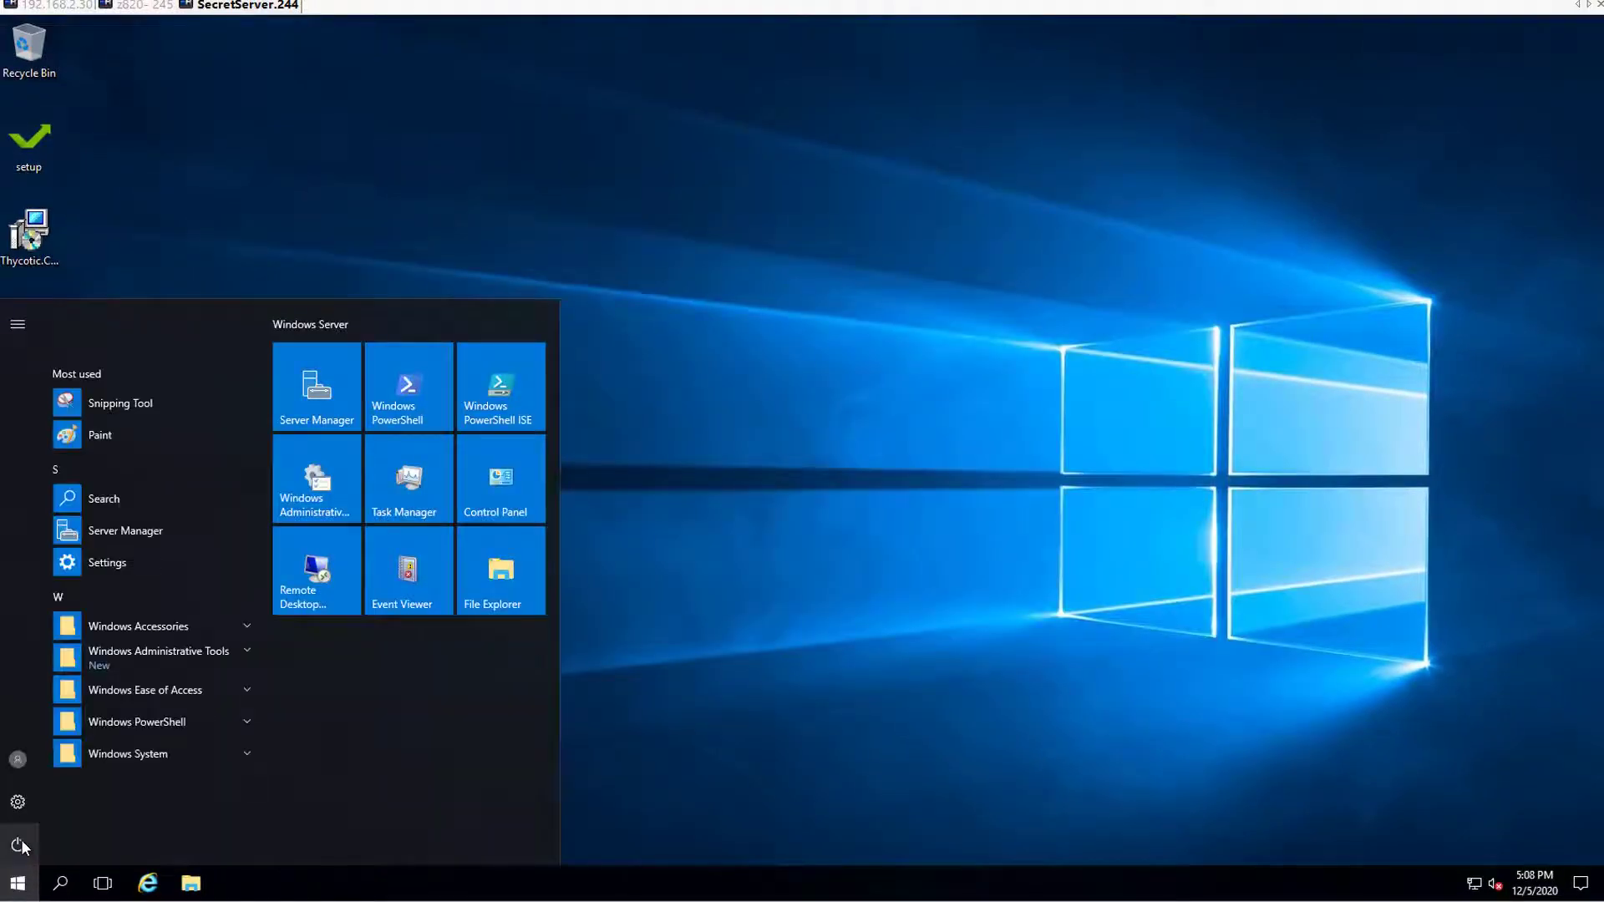
pyautogui.click(19, 843)
pyautogui.click(68, 801)
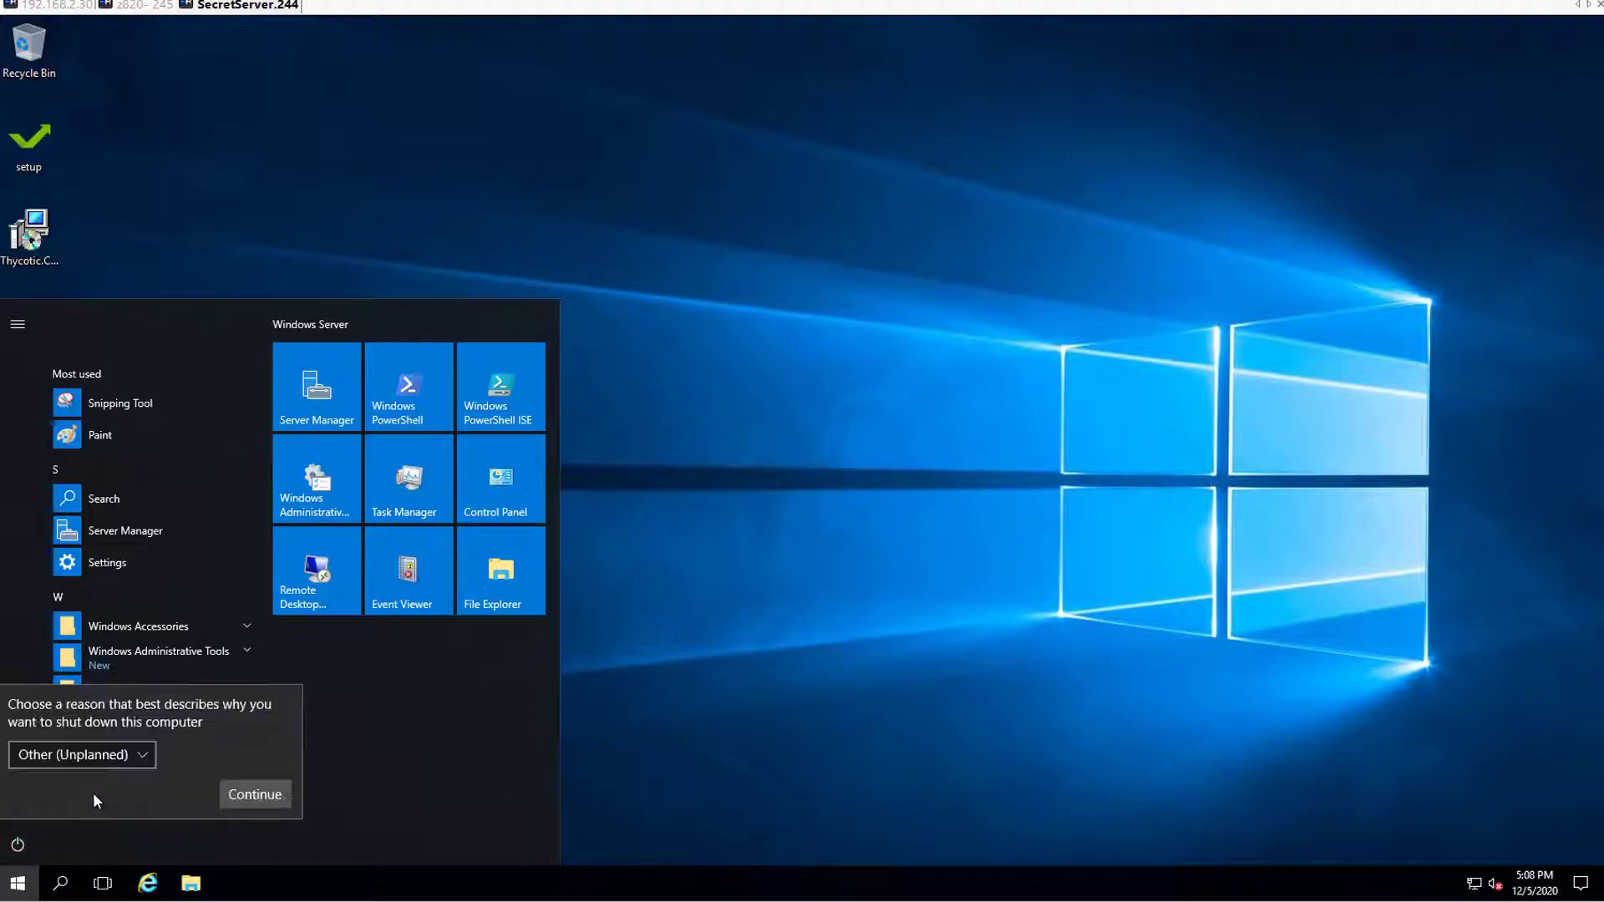
pyautogui.click(250, 793)
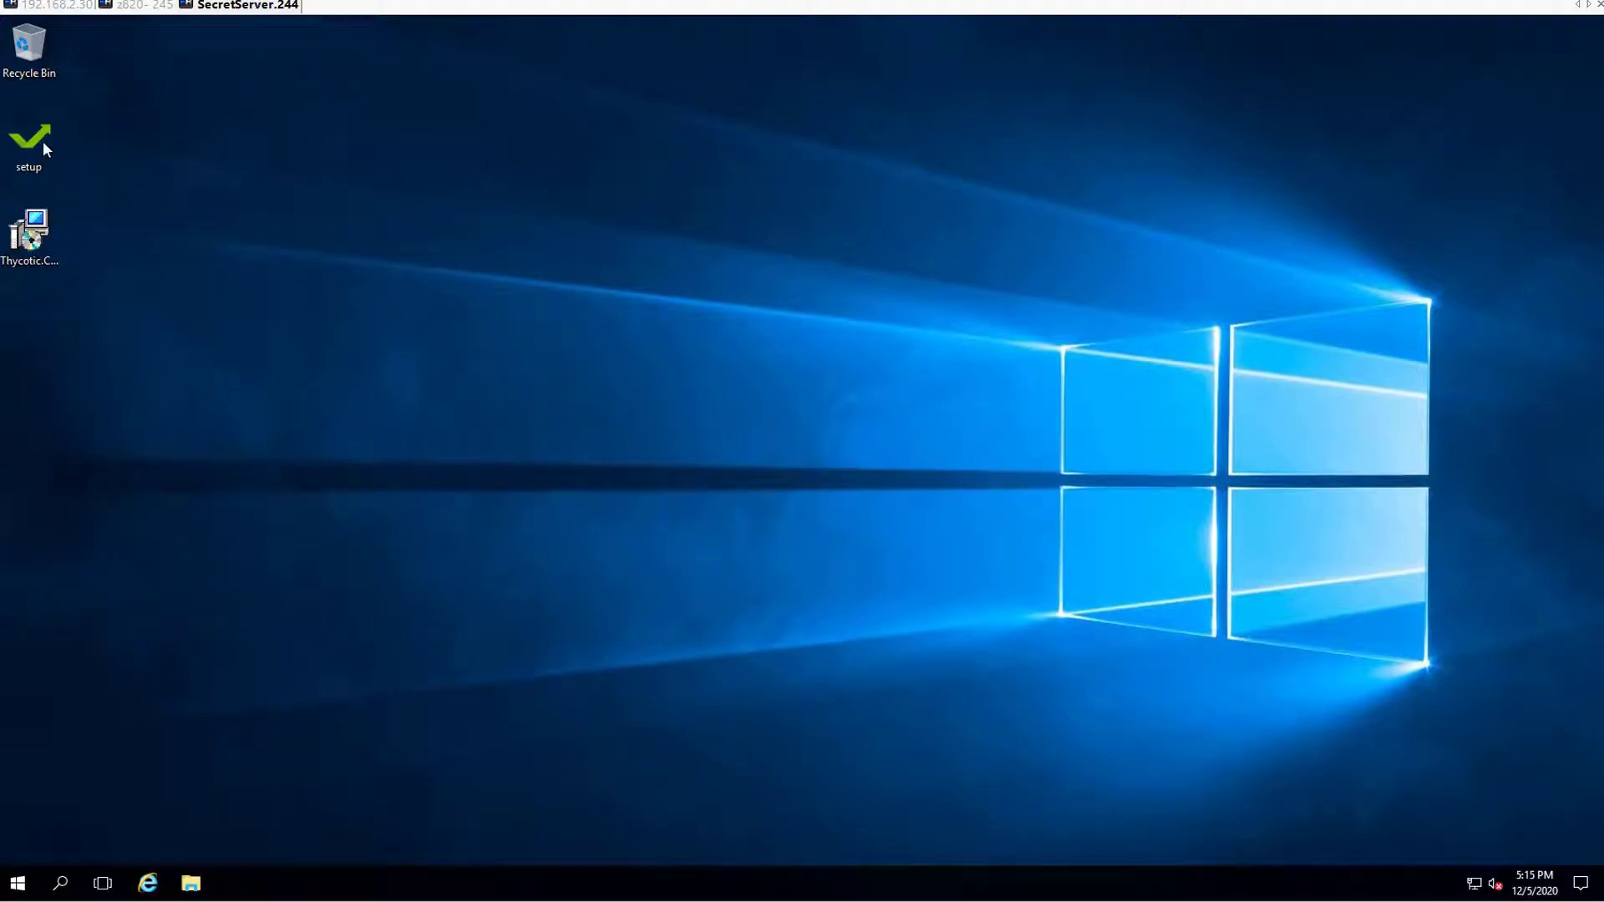
# Rerun setup as administrator with local SQL Server Express; all pre-requisite checks now pass
pyautogui.rightClick(44, 148)
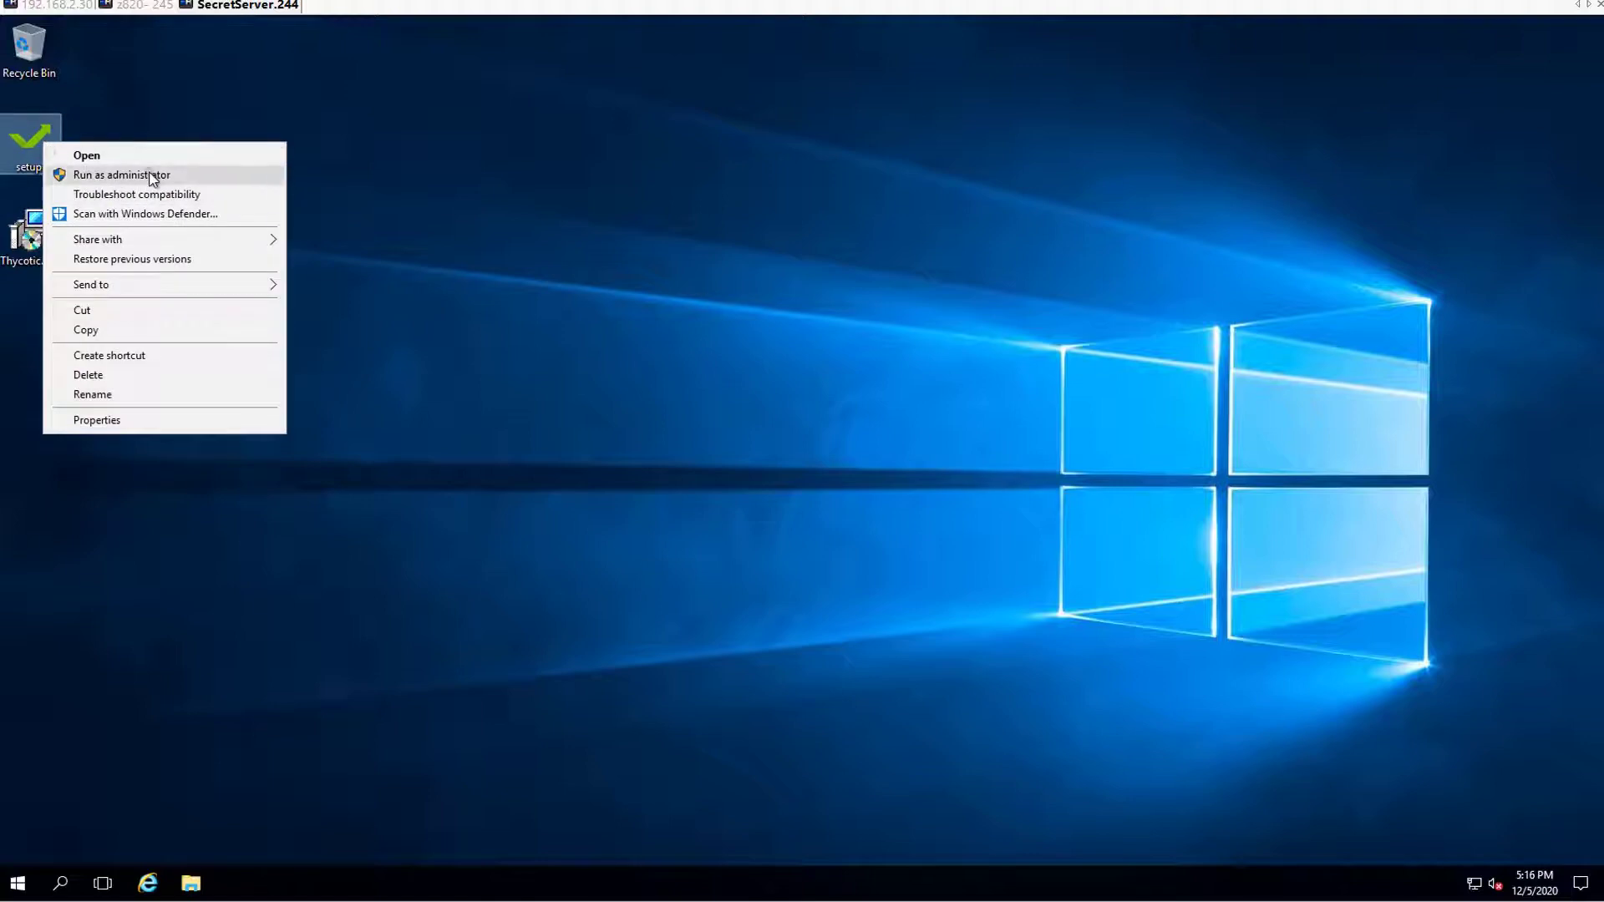
pyautogui.click(152, 175)
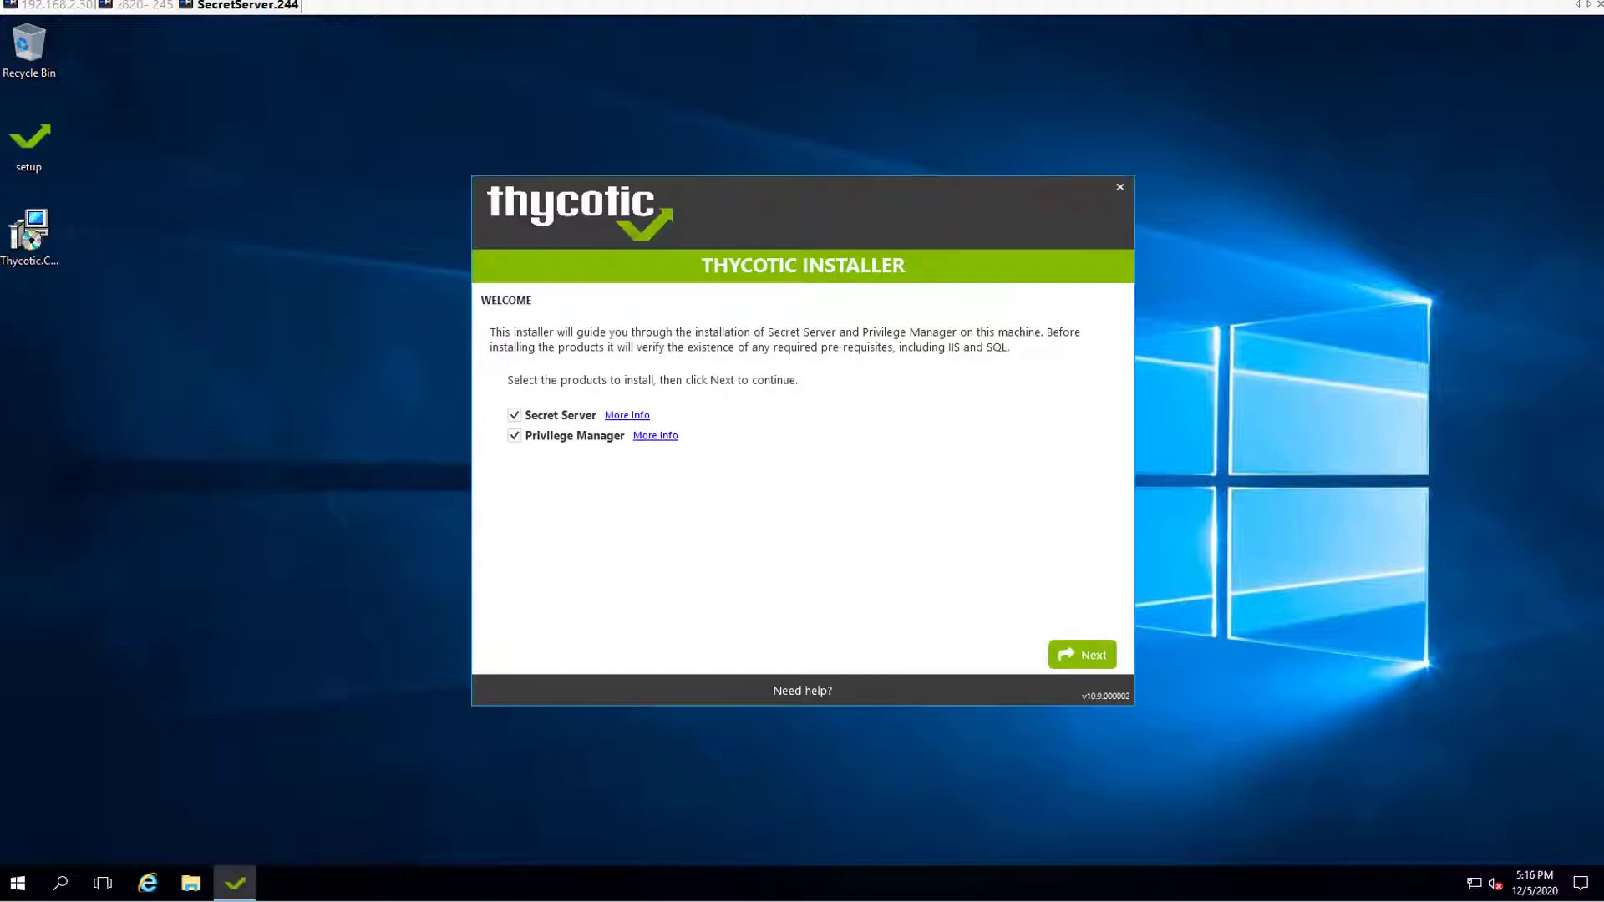
pyautogui.click(1087, 651)
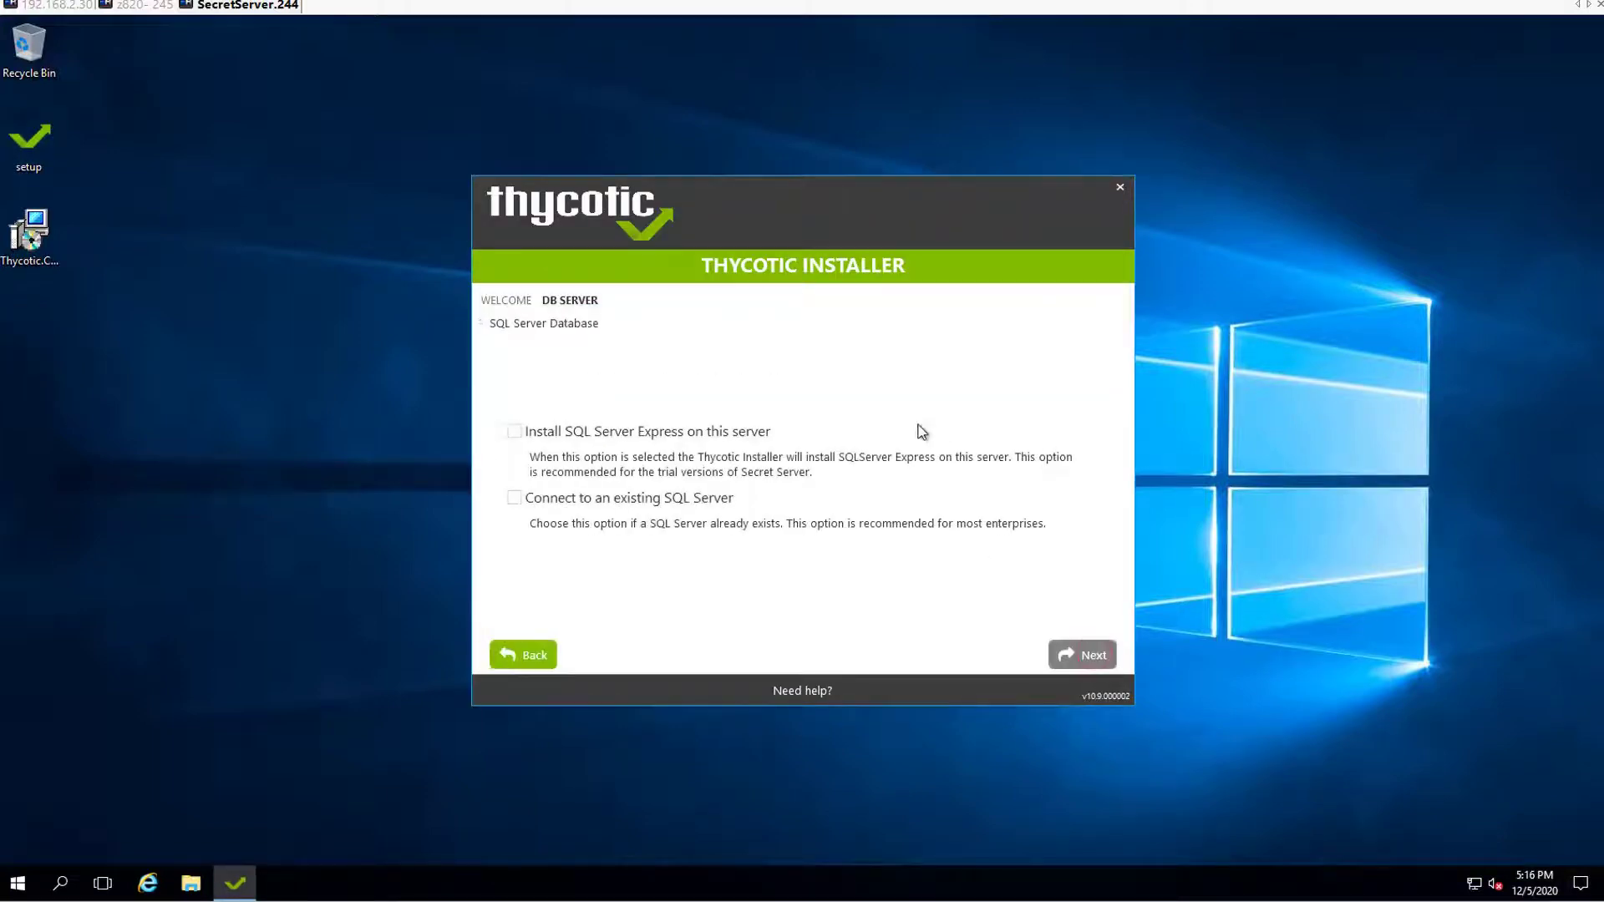
pyautogui.click(725, 438)
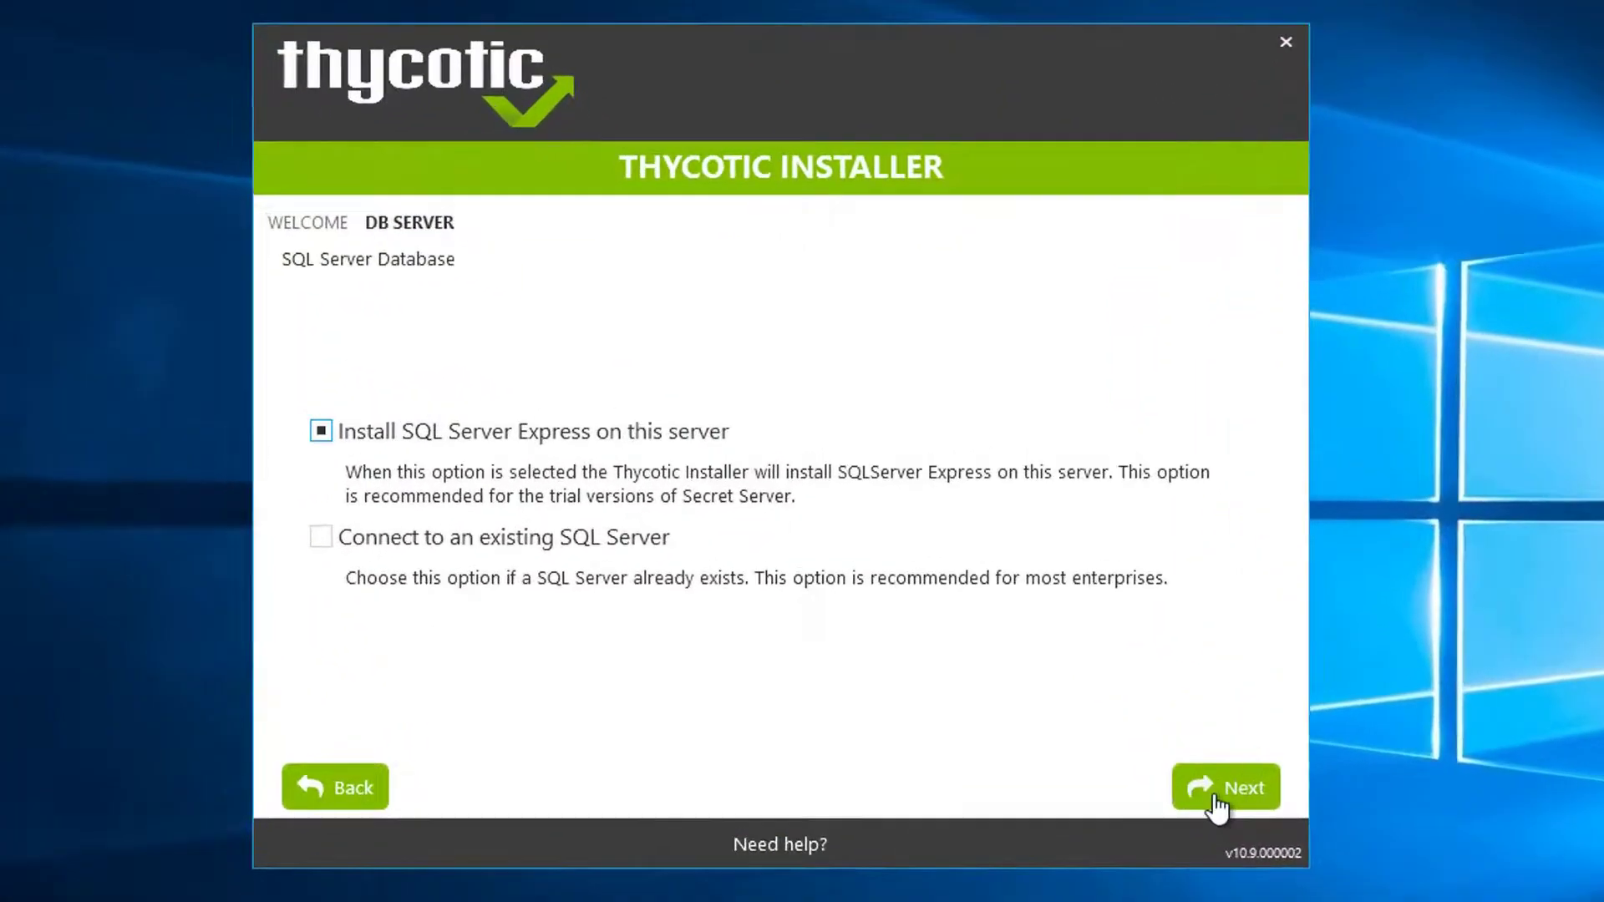
pyautogui.click(1216, 804)
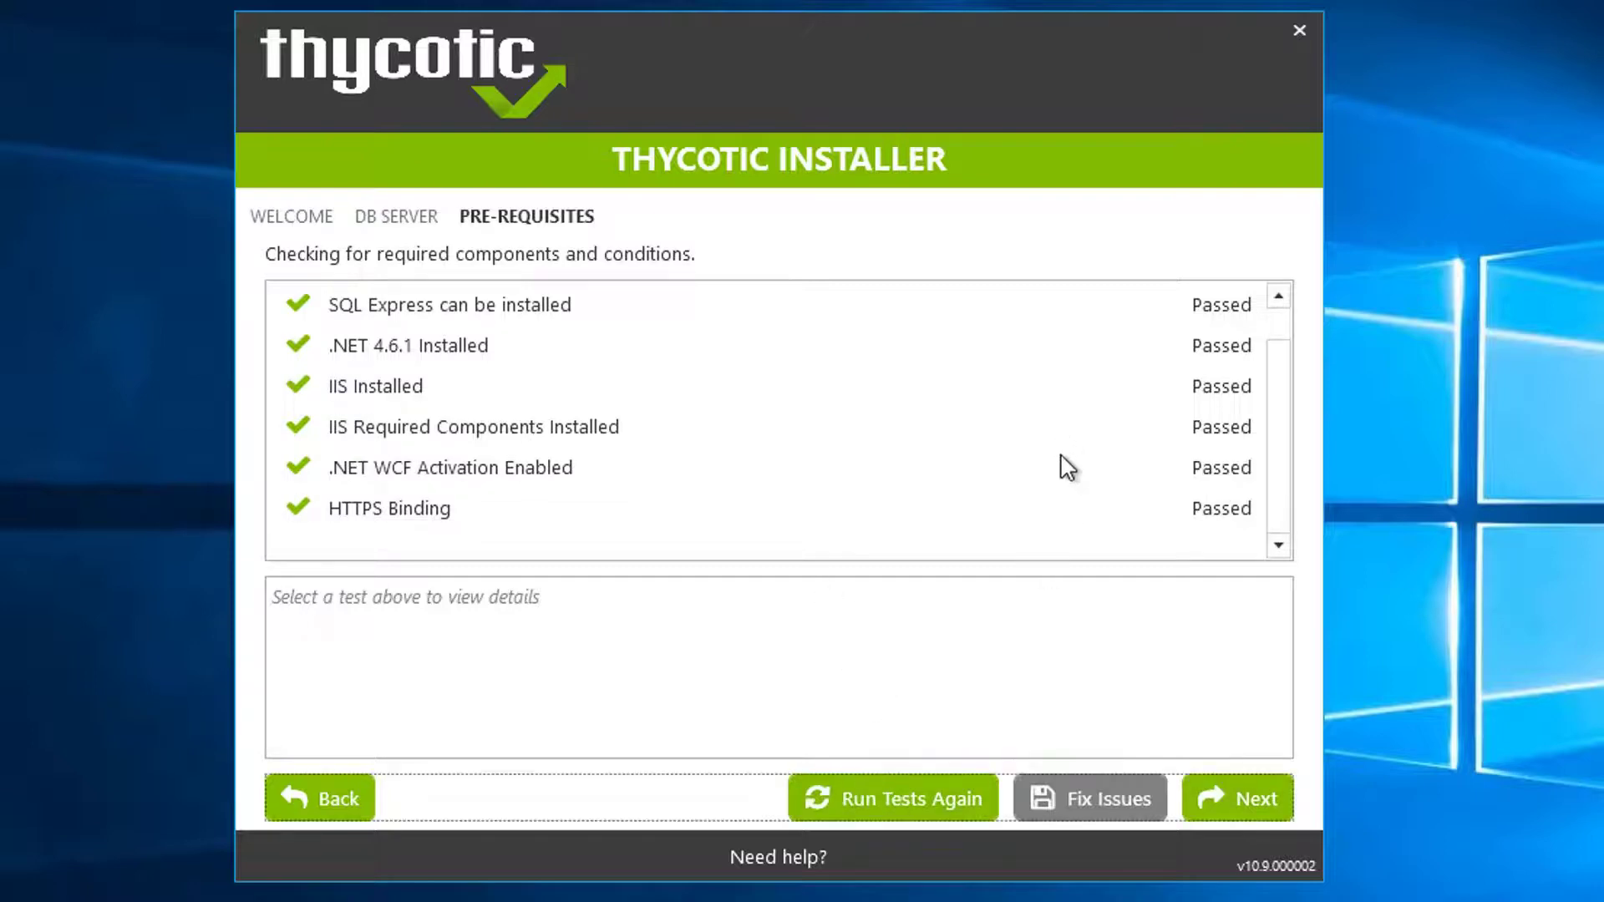
# Enter the administrator user name netsec, display name NetSec, and the admin's email address
pyautogui.click(1226, 792)
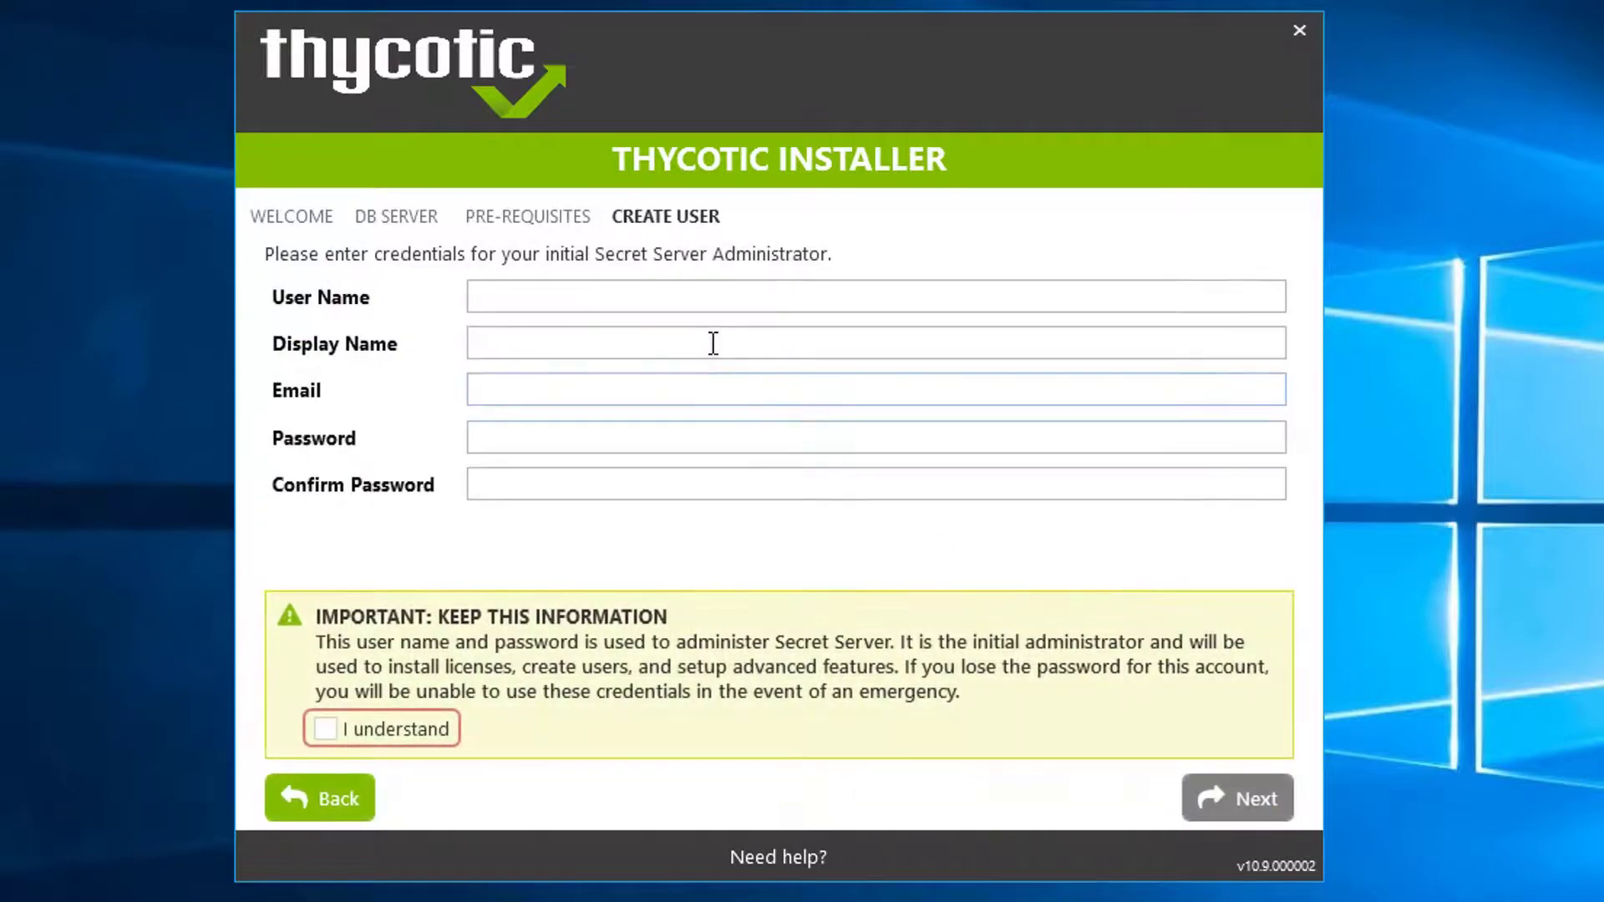
pyautogui.click(704, 294)
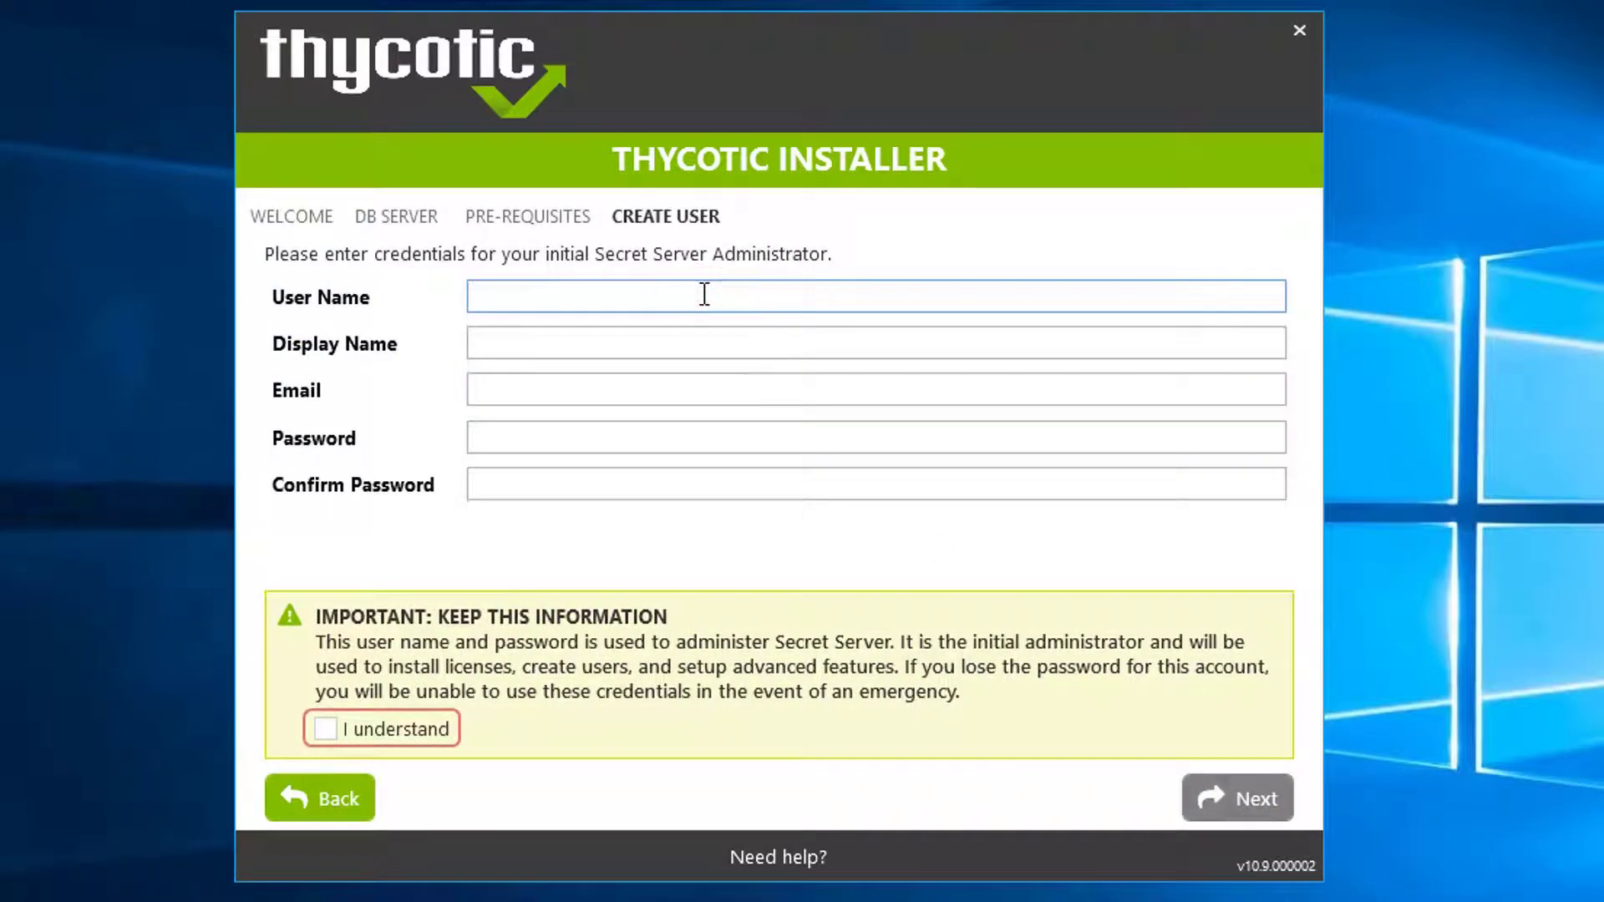
pyautogui.write('netsec')
pyautogui.press('Tab')
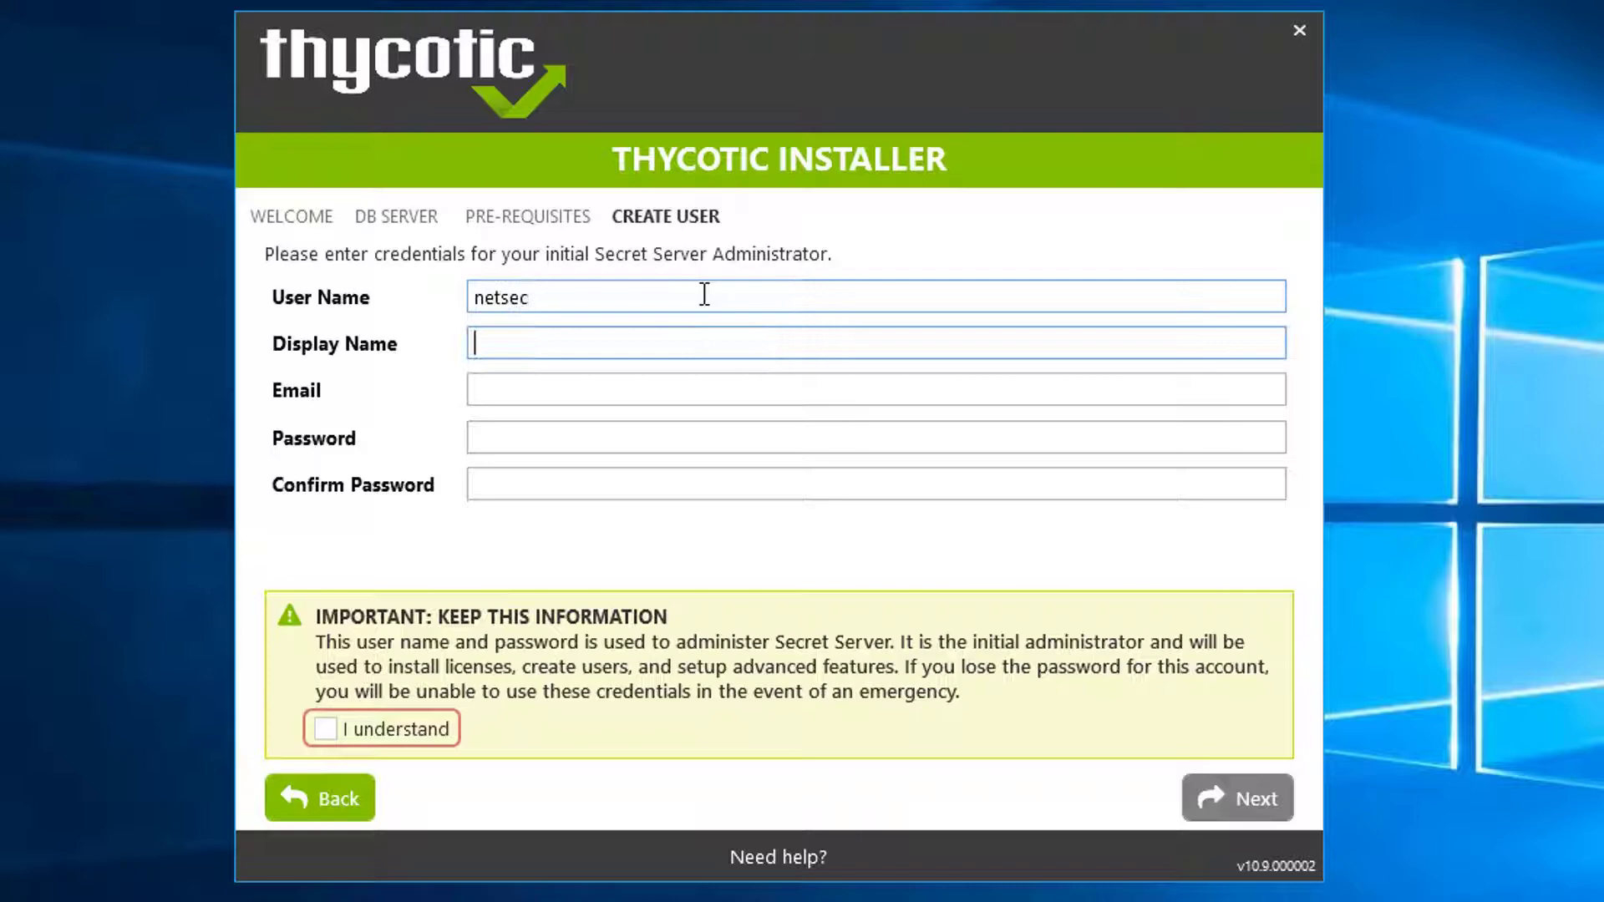
pyautogui.write('NetSec')
pyautogui.press('Tab')
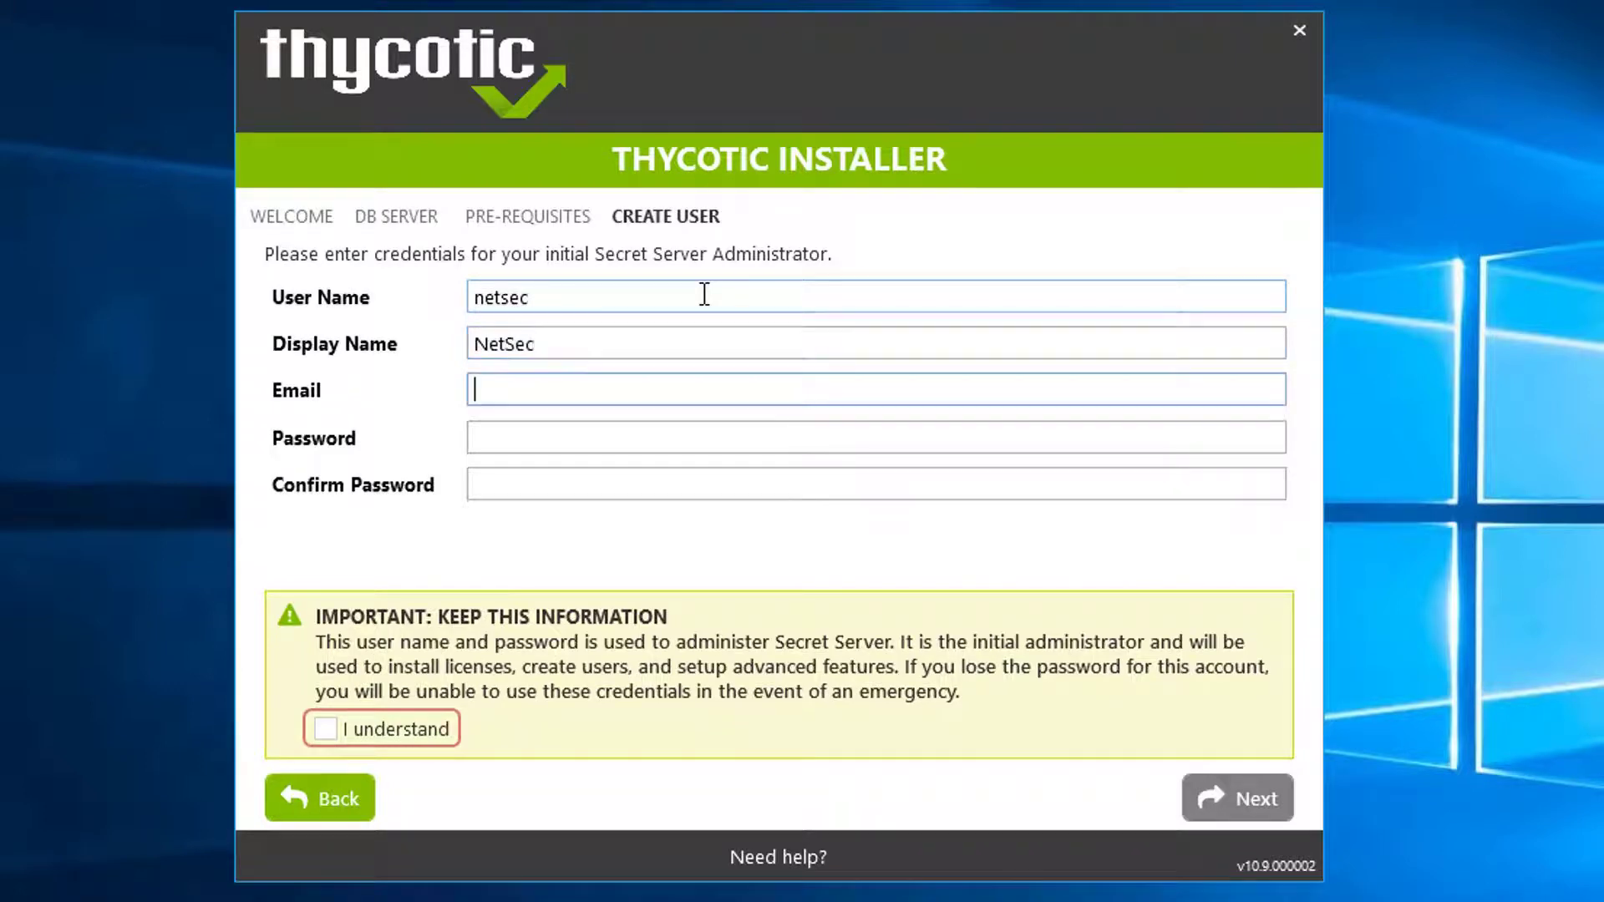
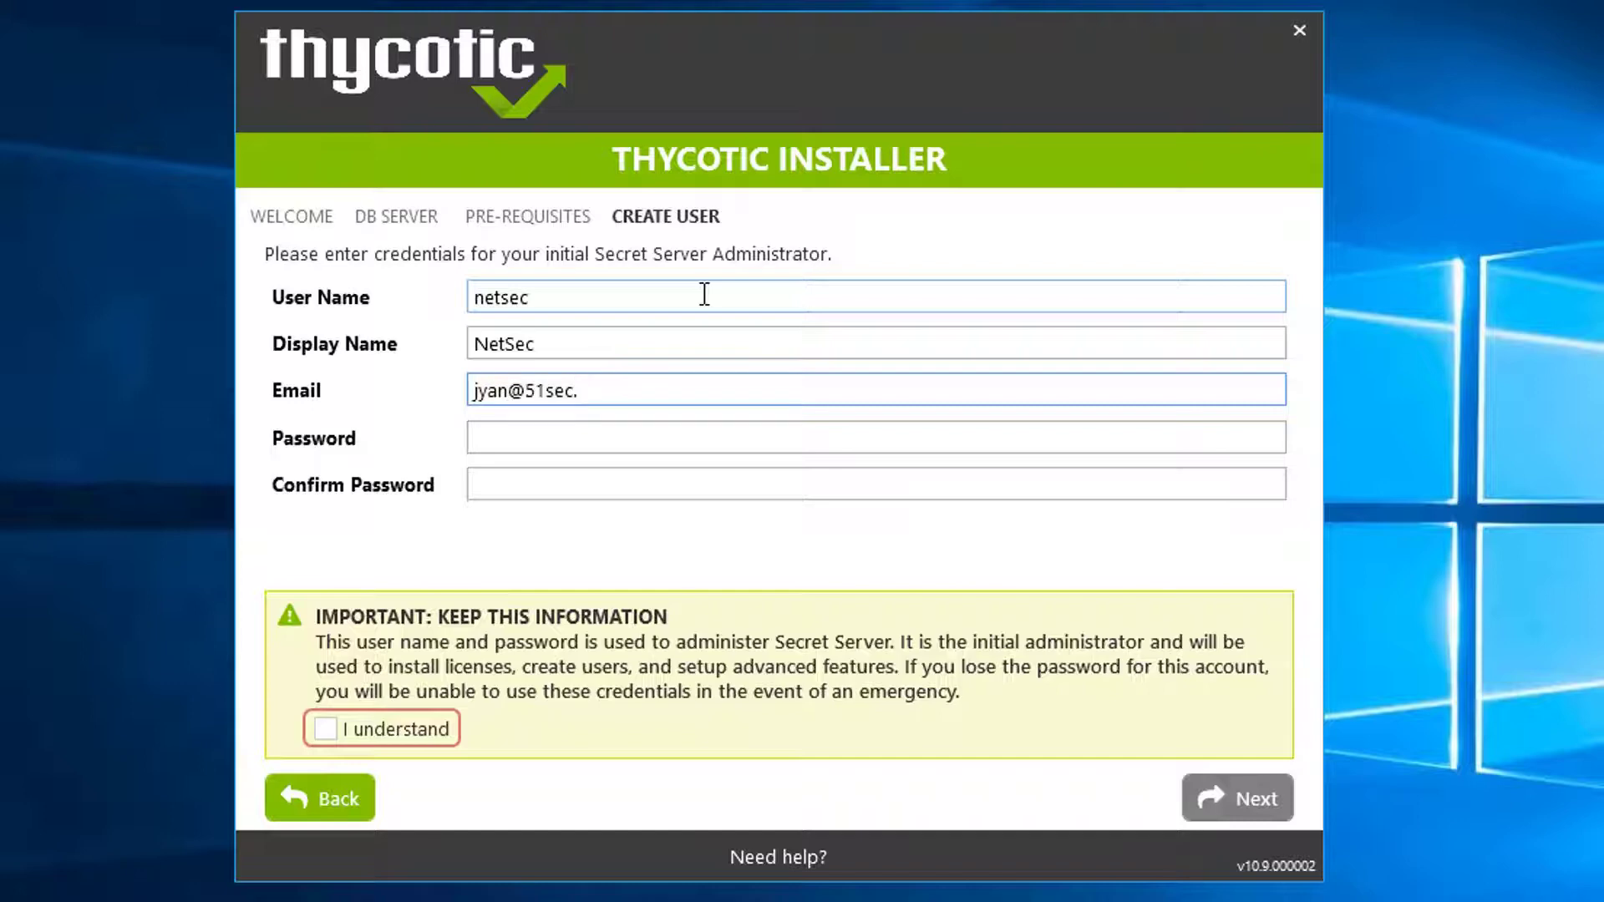
# Set and confirm the administrator password, acknowledge the warning, and continue
pyautogui.press('Tab')
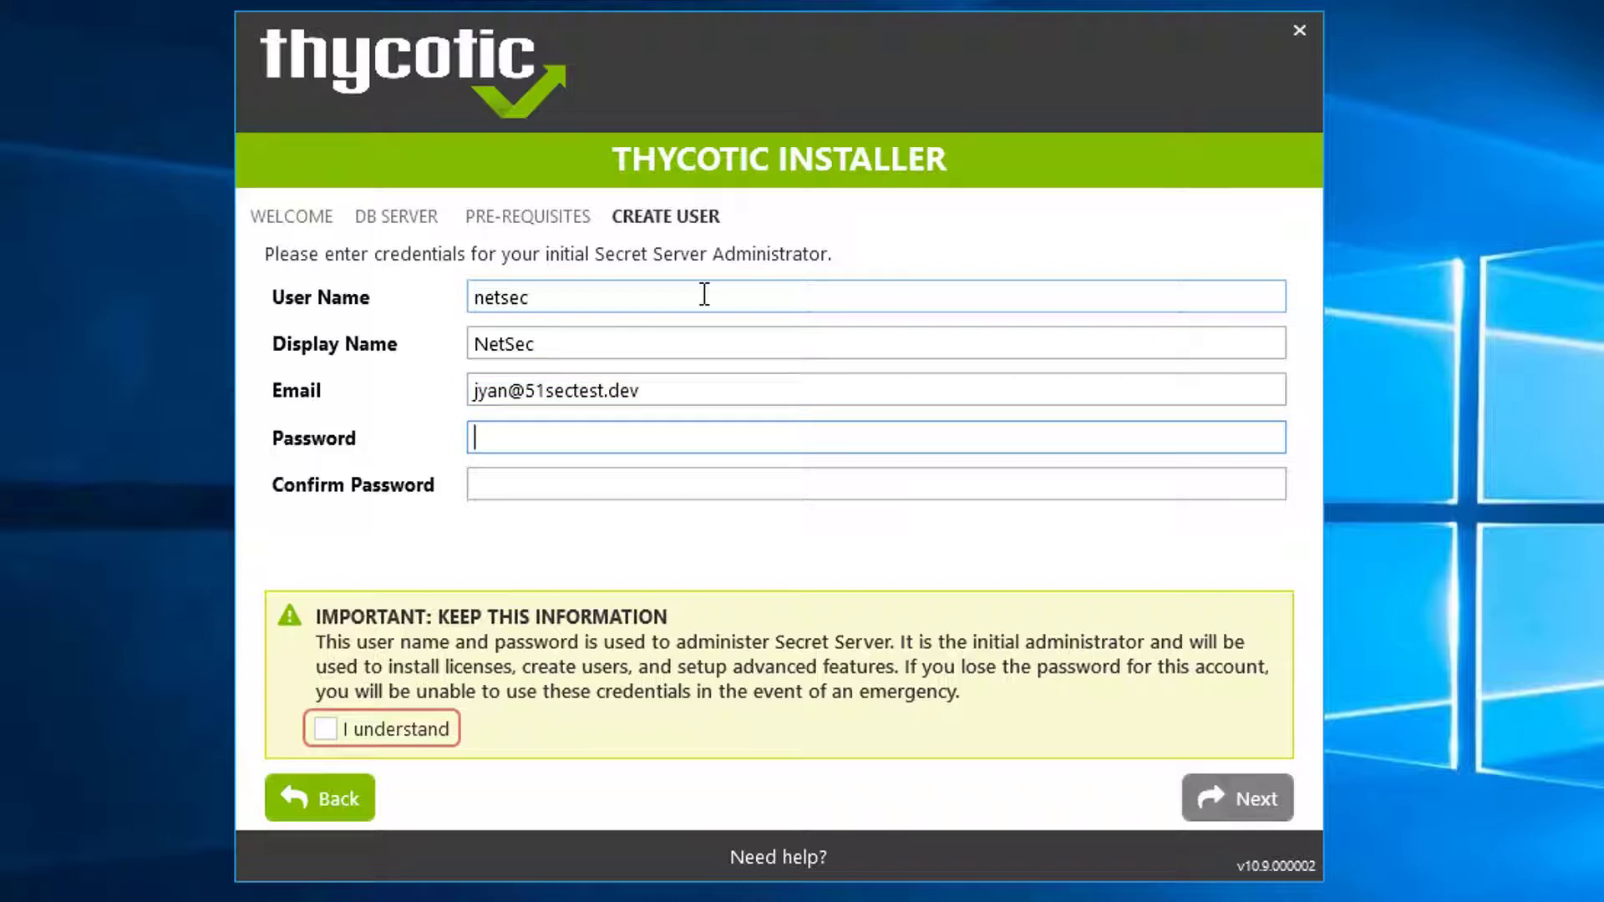
pyautogui.write('••••••••')
pyautogui.press('Tab')
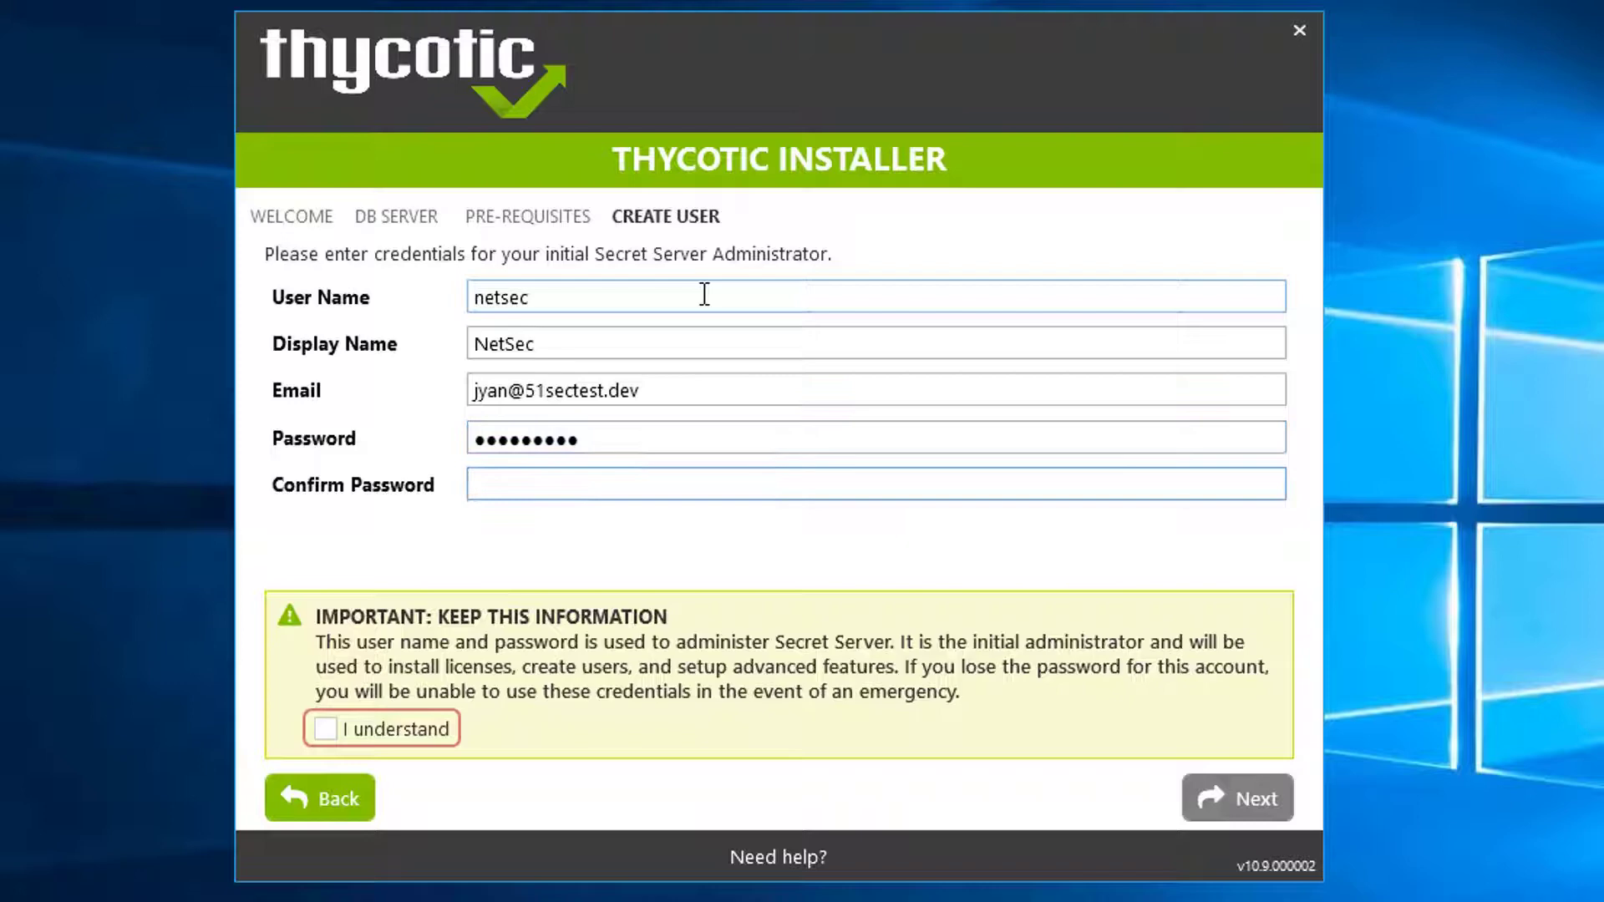
pyautogui.write('•••••••••')
pyautogui.click(444, 725)
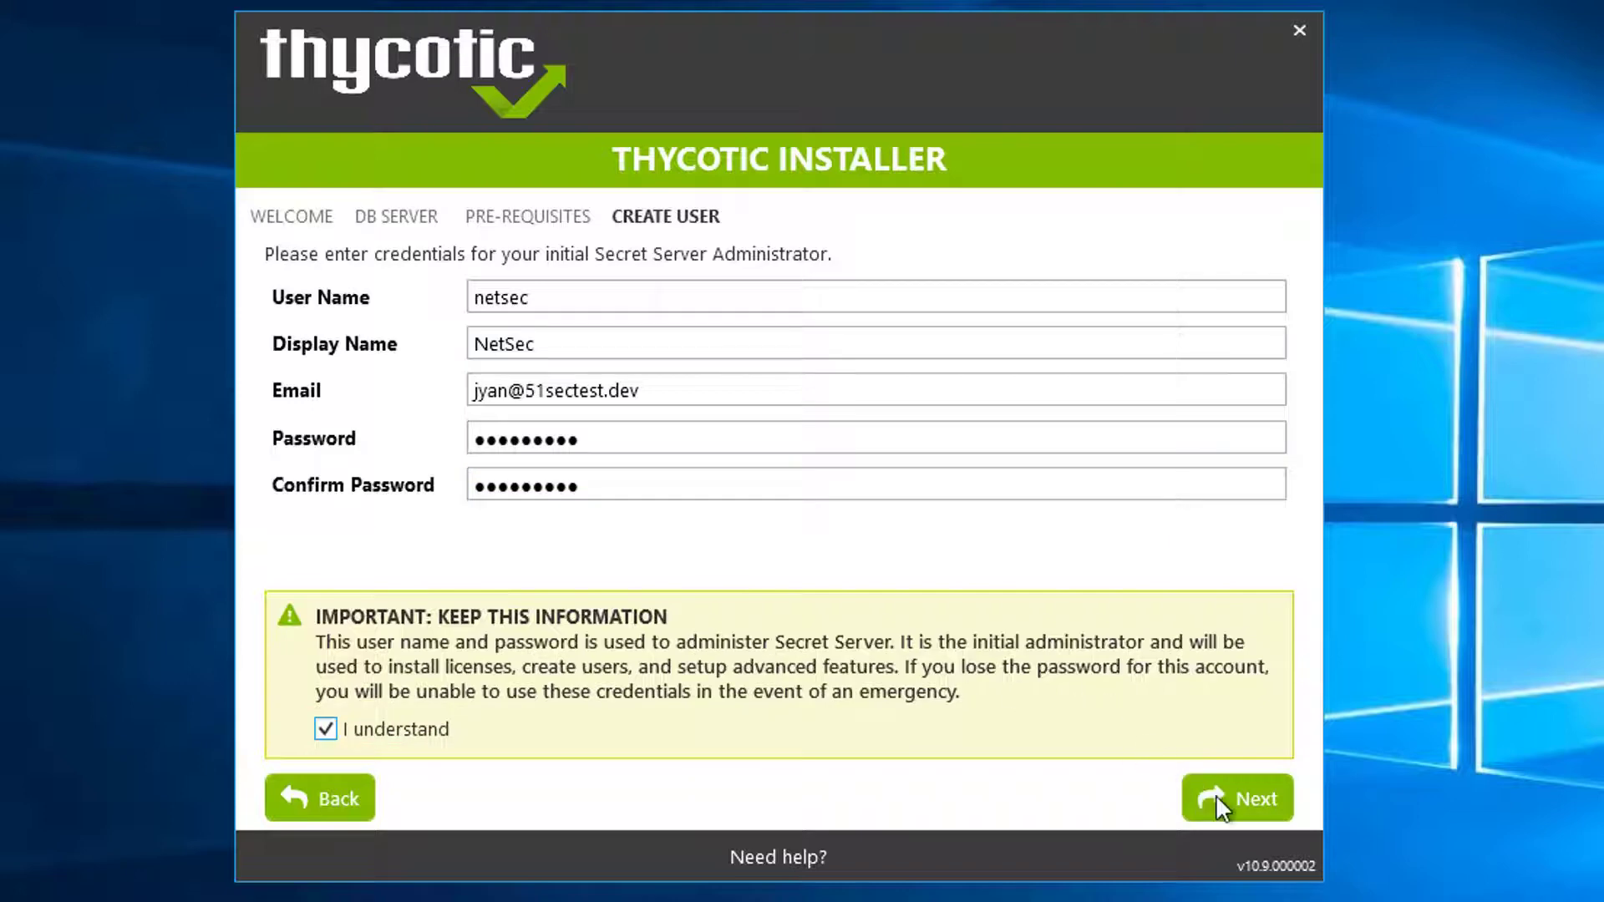
pyautogui.click(1216, 801)
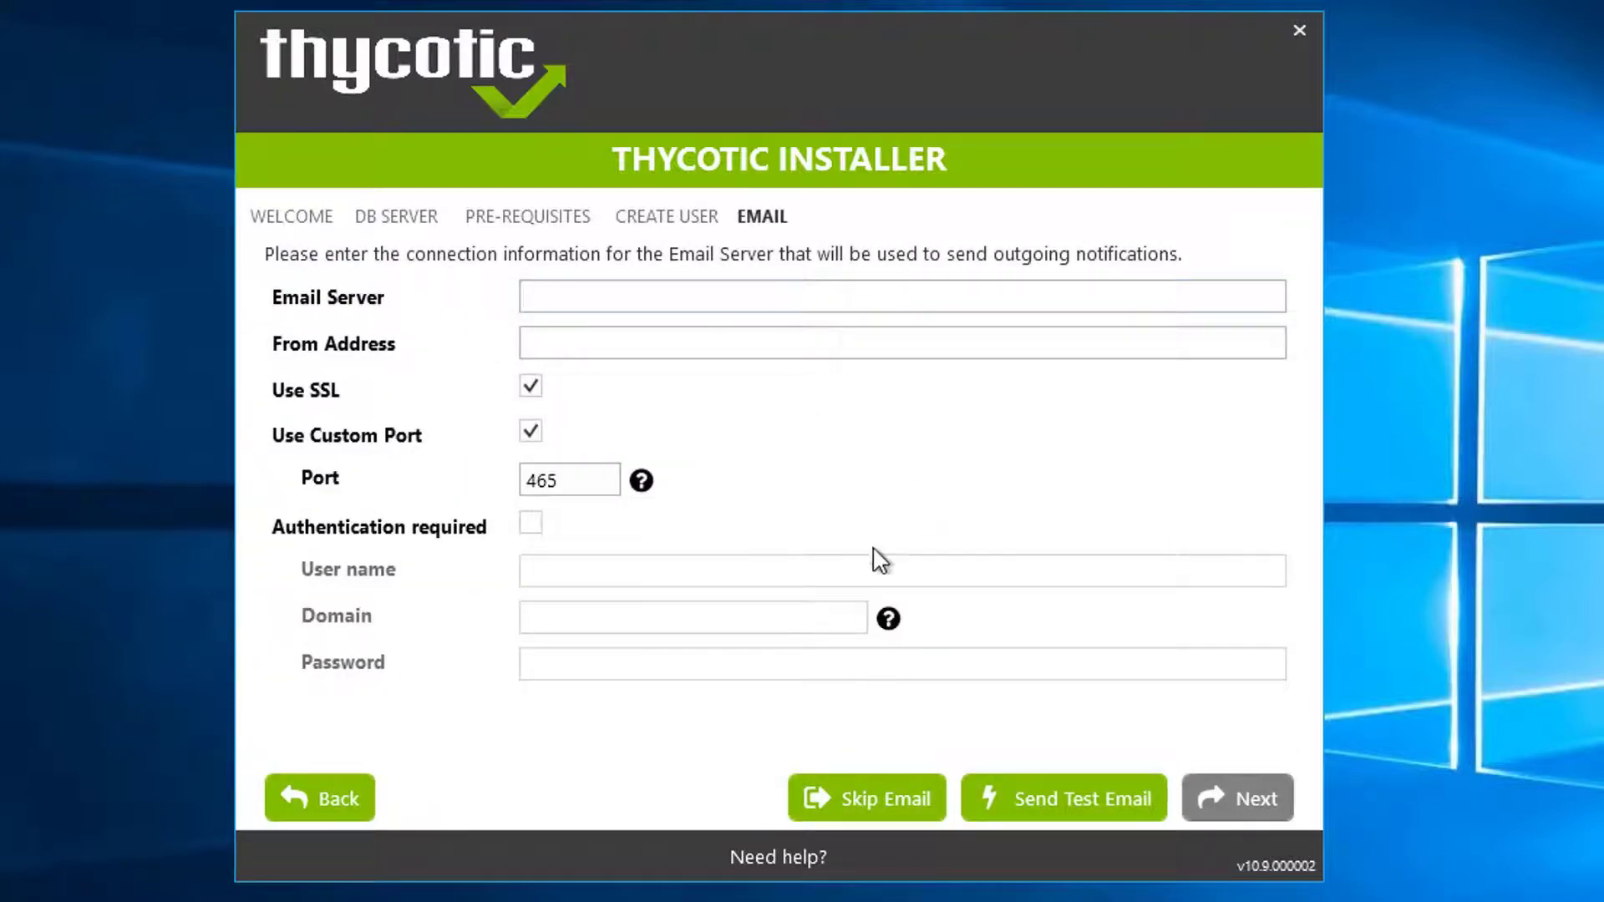
# Set the email server to dc1.51sectest.dev and fill in the sender's email address
pyautogui.click(745, 294)
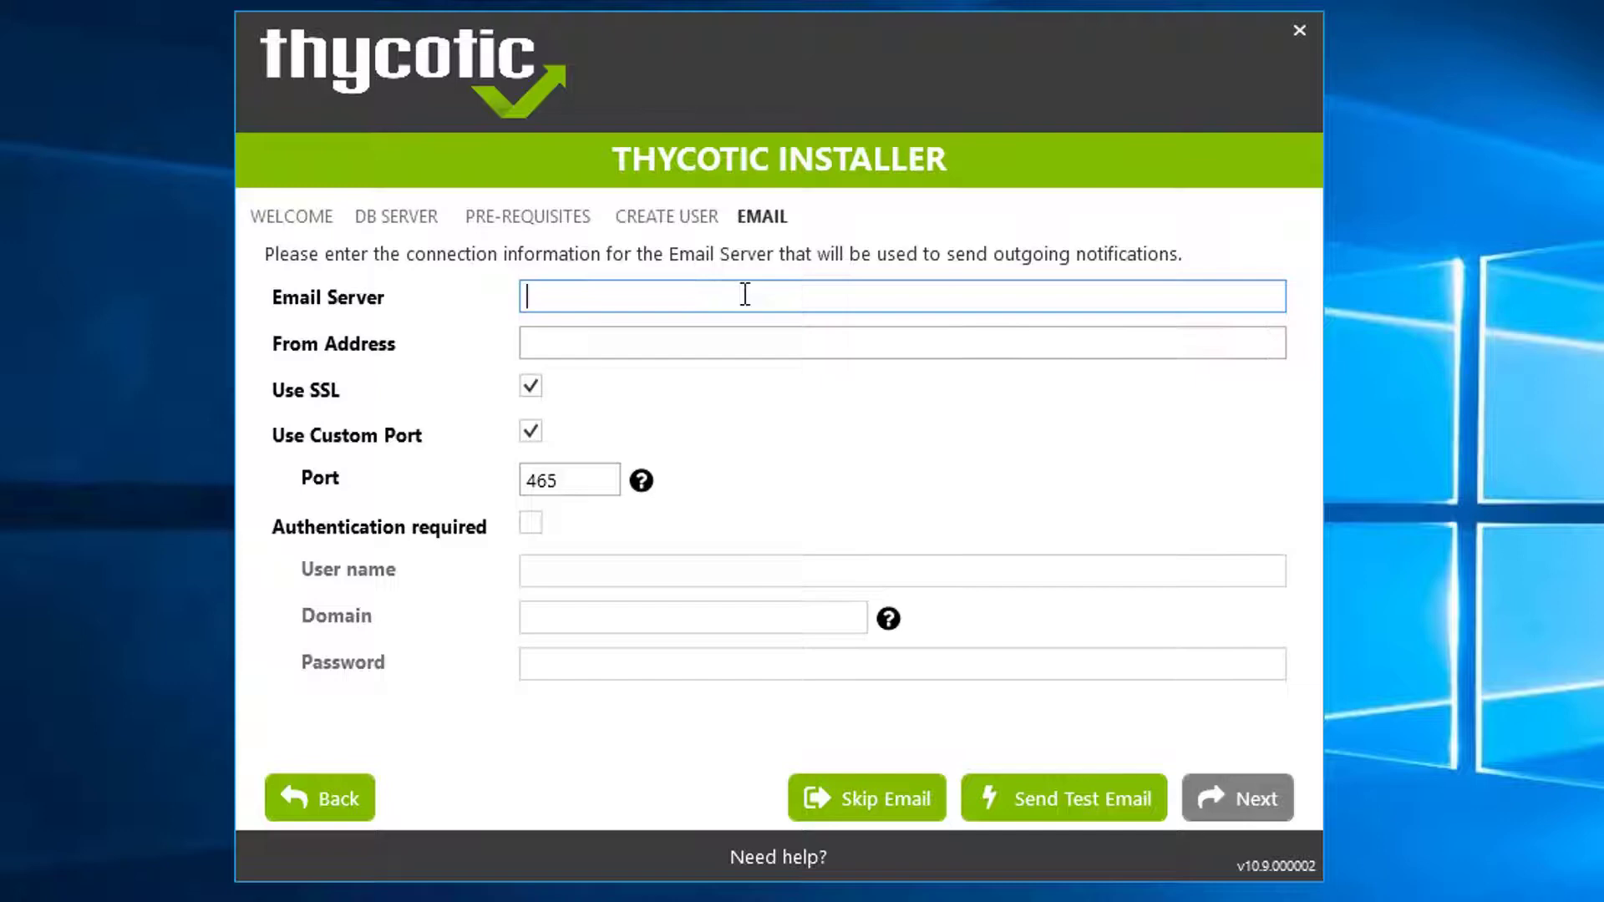
pyautogui.write('51sectest.dev')
pyautogui.click(529, 296)
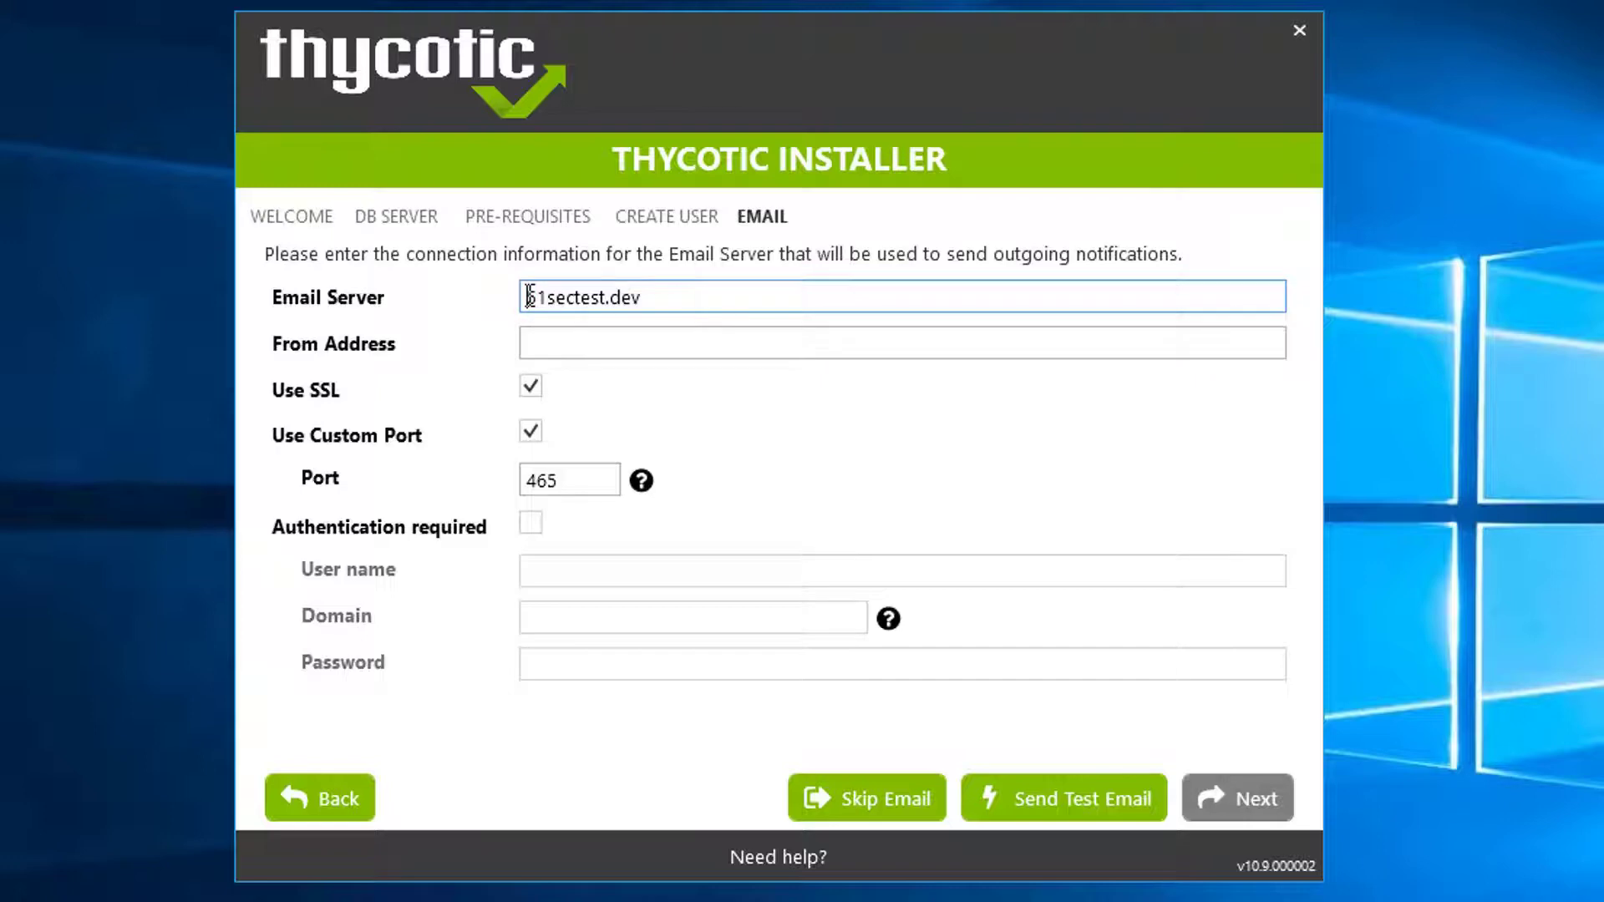
pyautogui.write('dc1.')
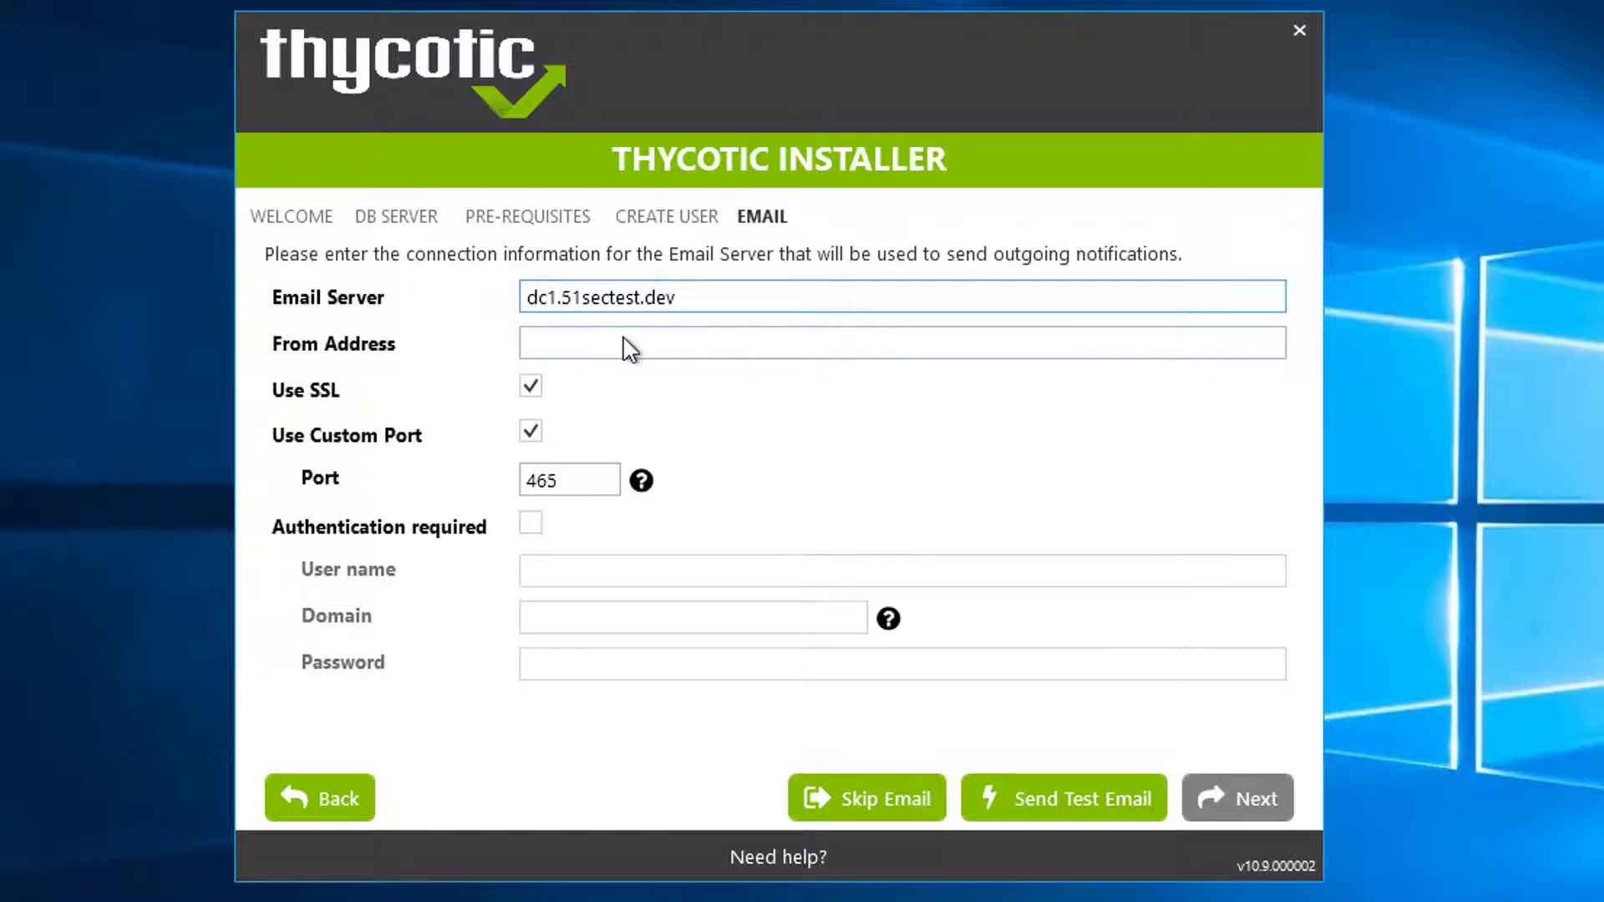
pyautogui.click(625, 338)
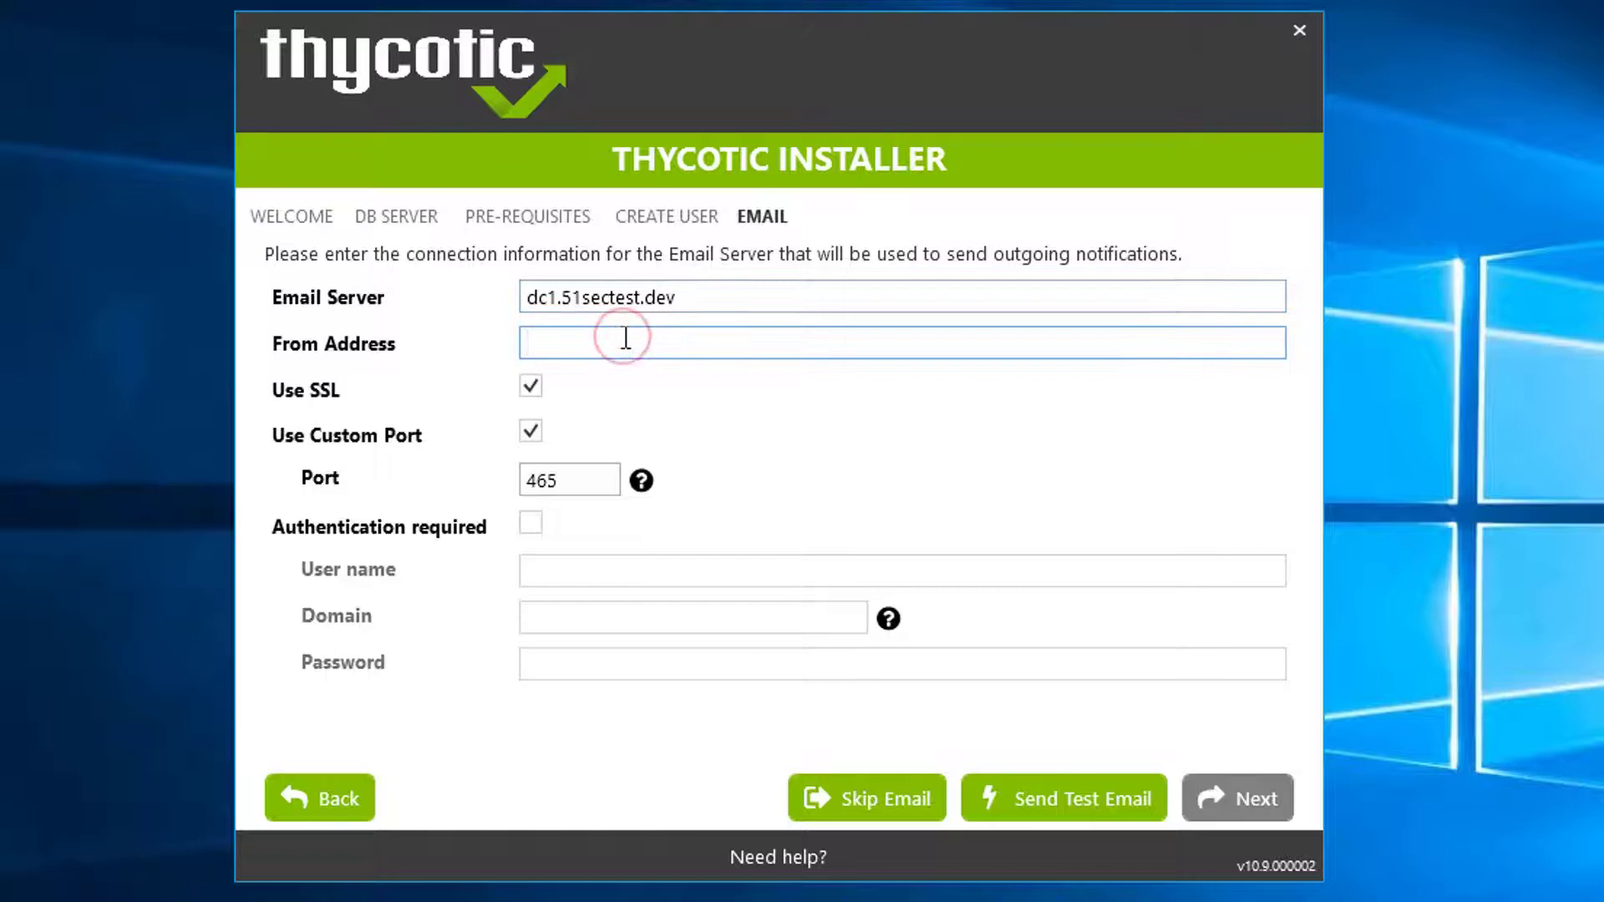
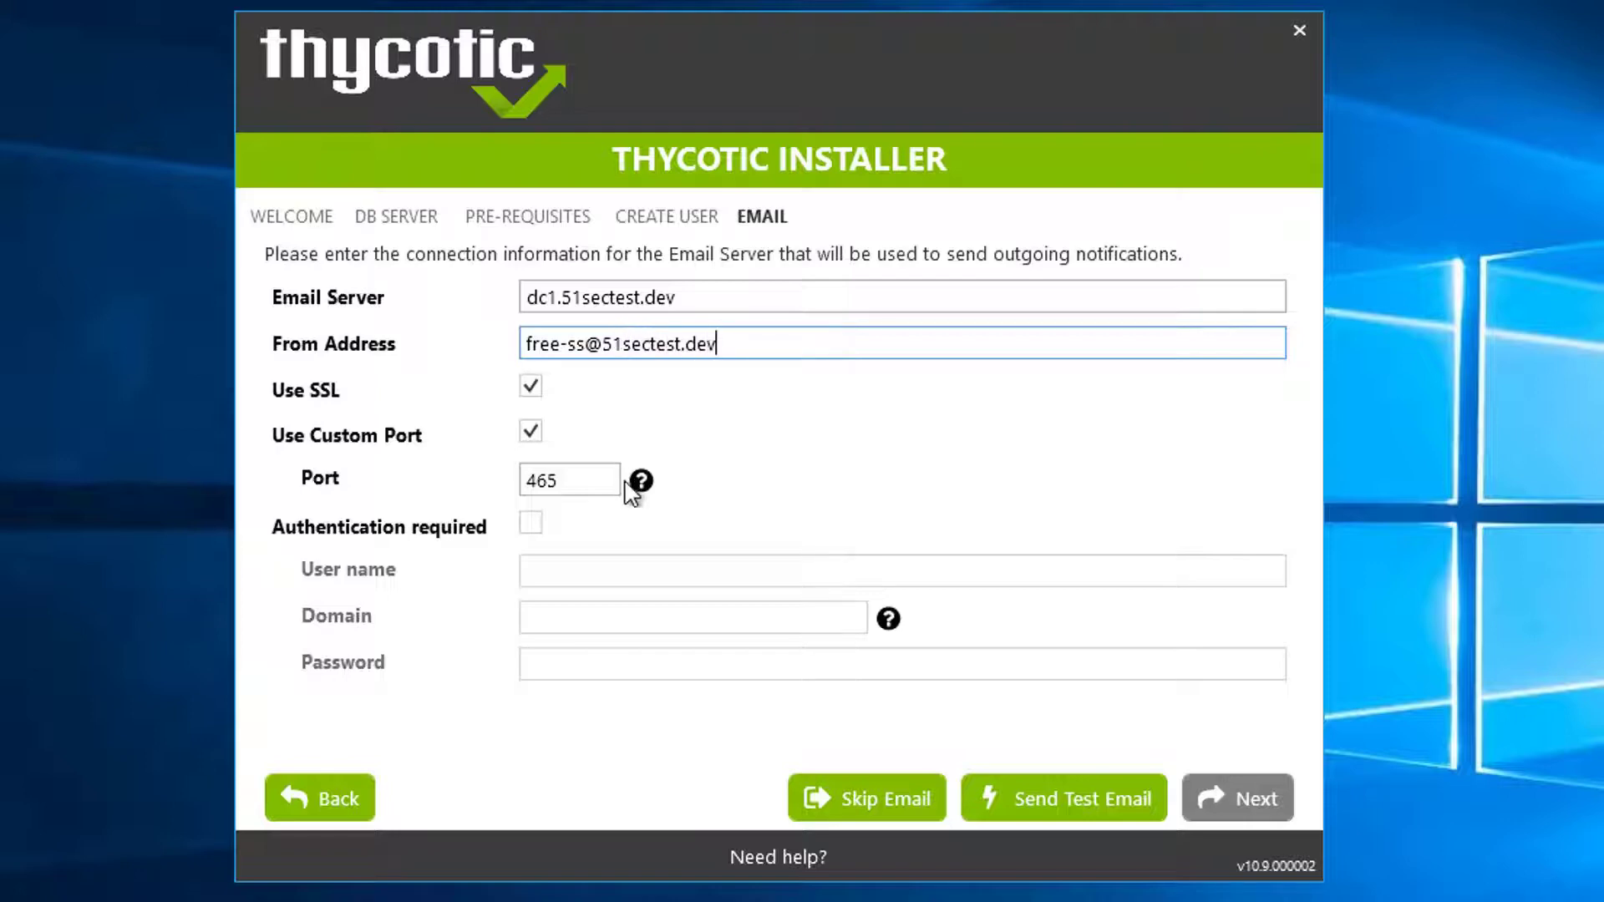
# Turn off SSL, change the port from 465 to 25, and continue to the review
pyautogui.click(531, 388)
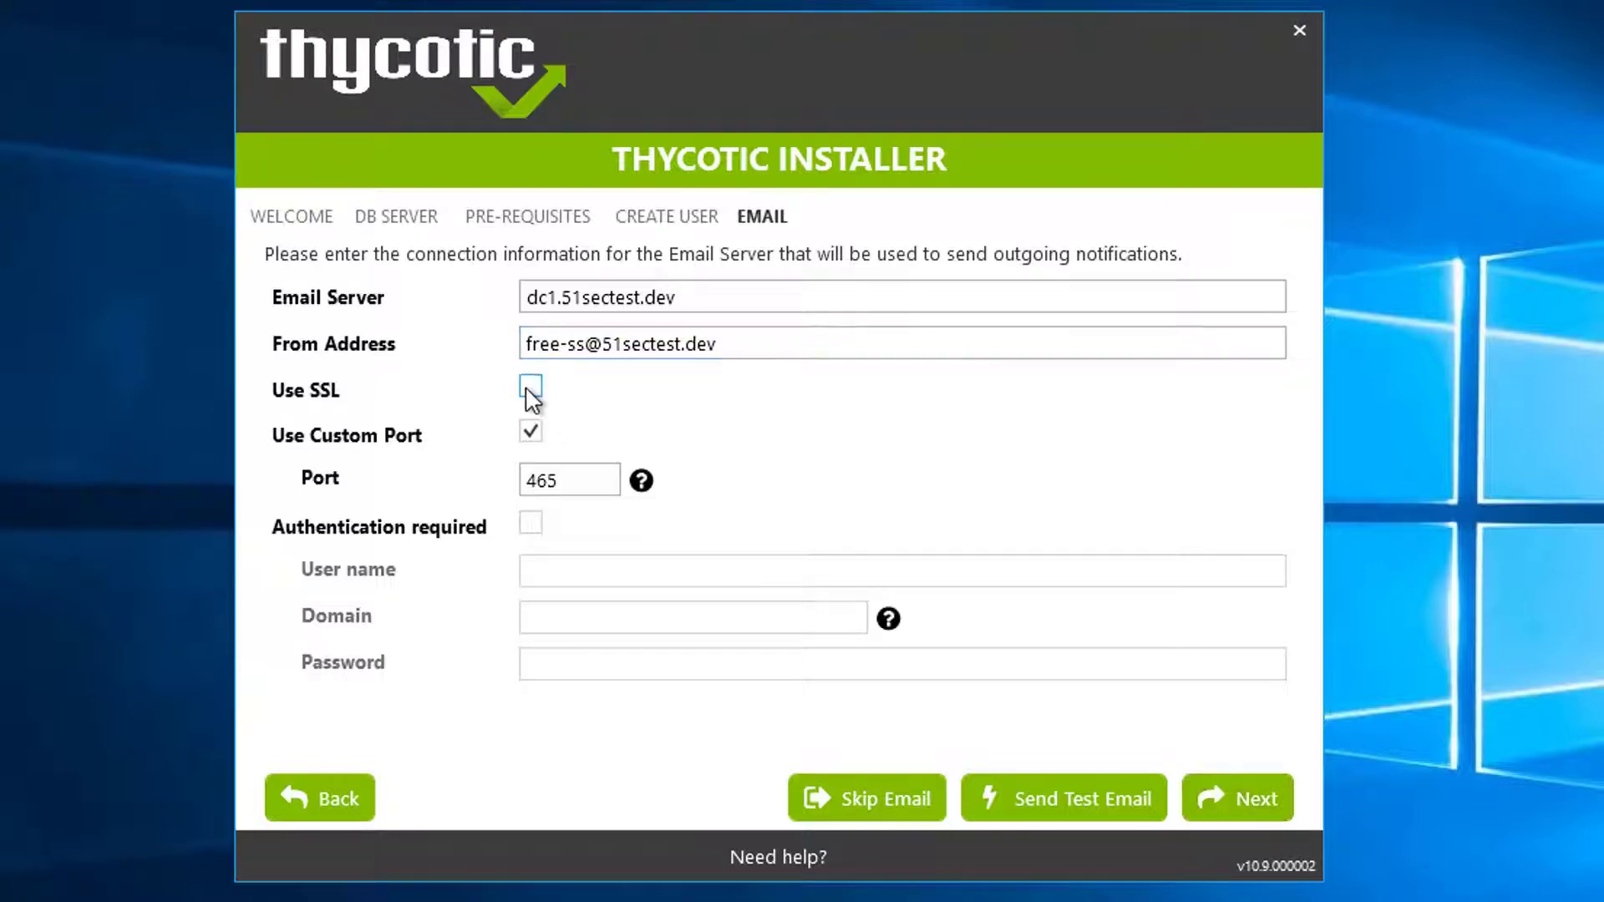
pyautogui.click(568, 482)
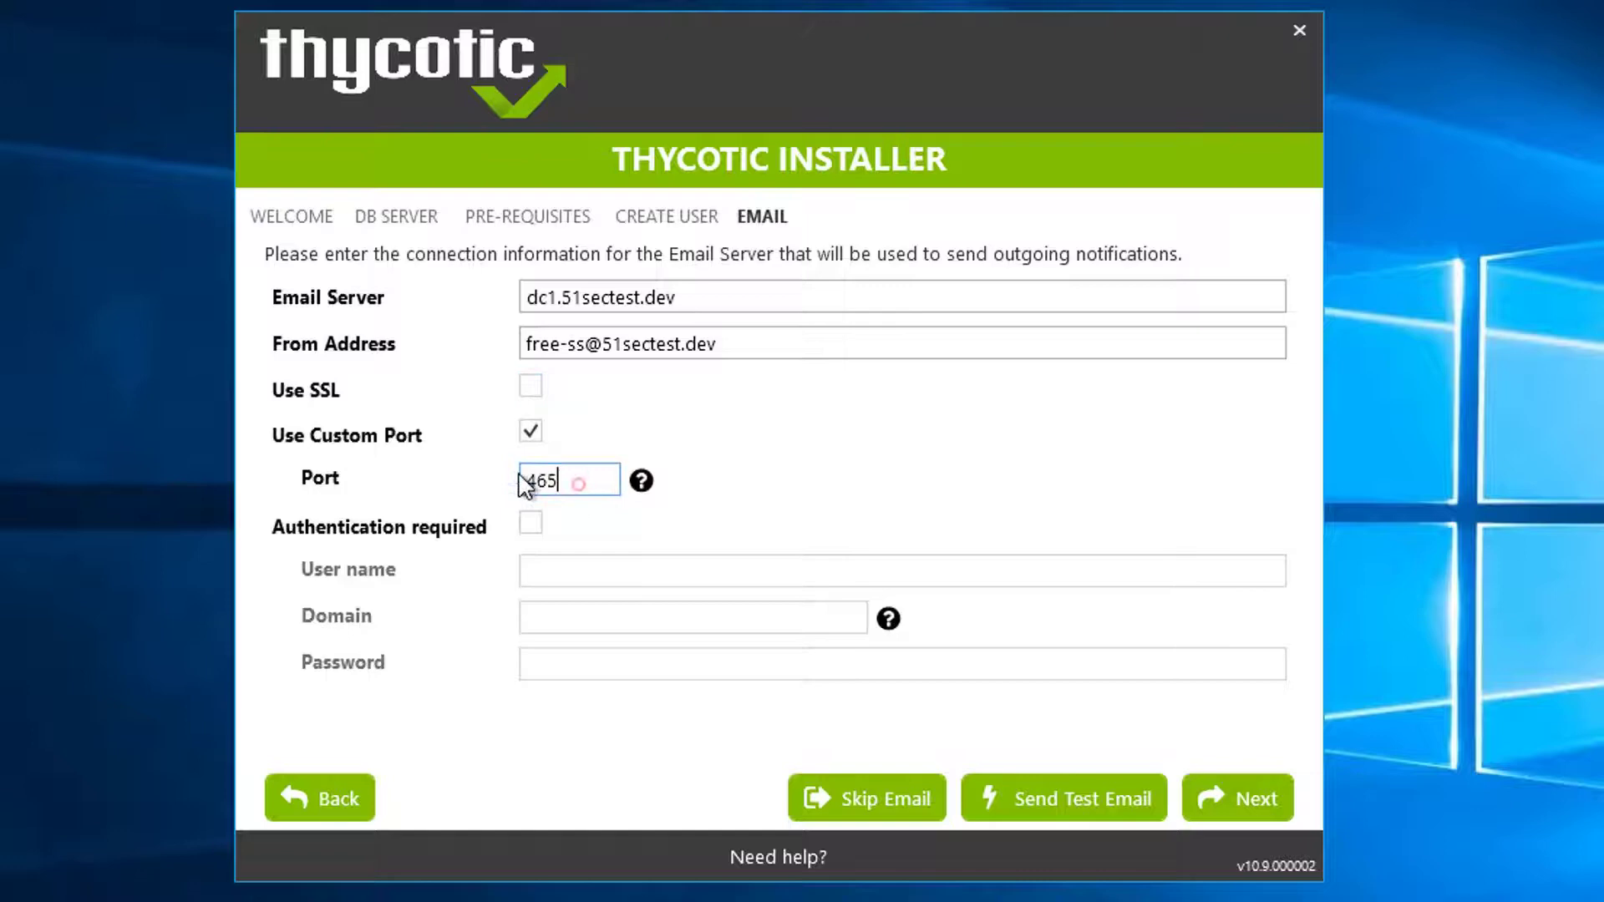
pyautogui.moveTo(525, 483); pyautogui.dragTo(440, 462)
pyautogui.write('25')
pyautogui.click(1222, 794)
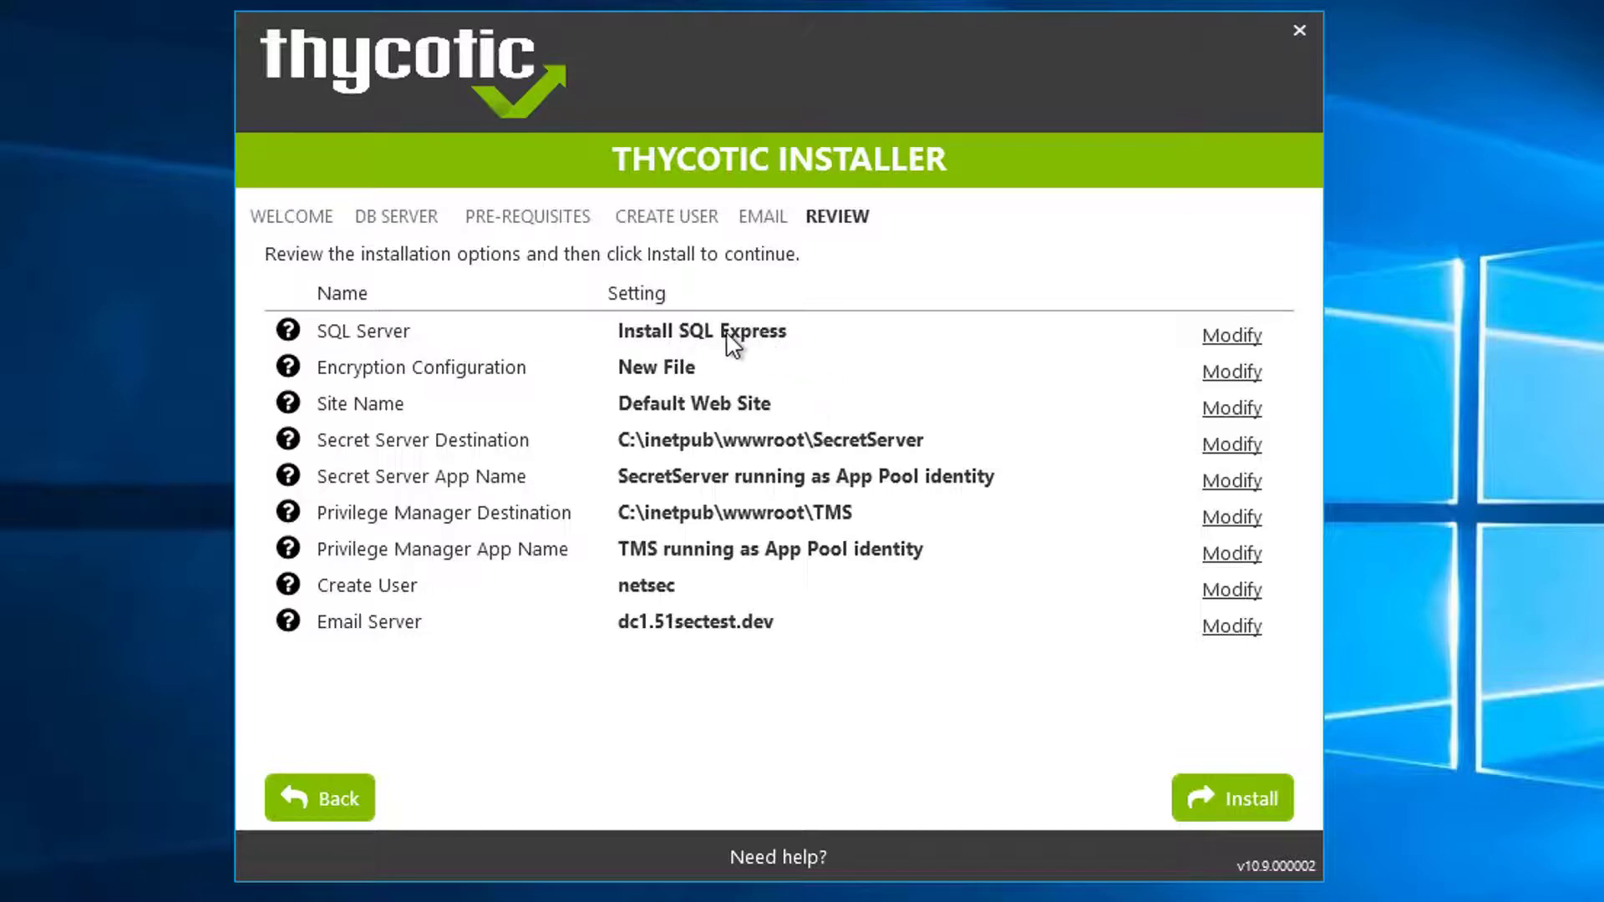
# Start the installation from the Review page and let it run until it reports an error
pyautogui.click(1195, 797)
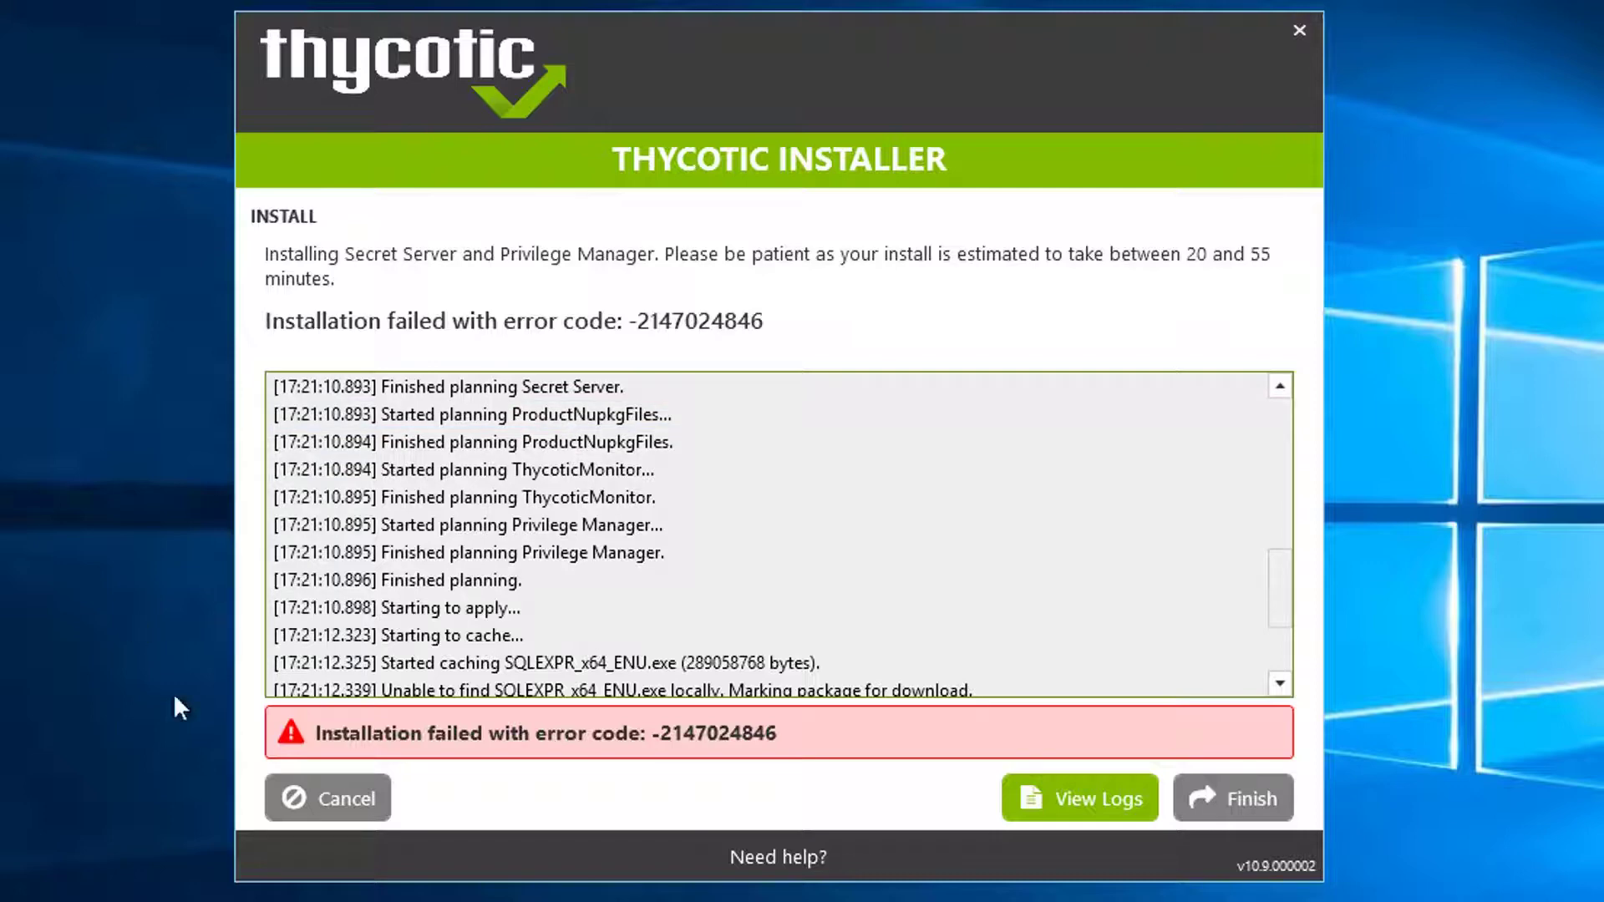
# Cancel the failed installation and close the installer, confirming the cancellation
pyautogui.click(338, 796)
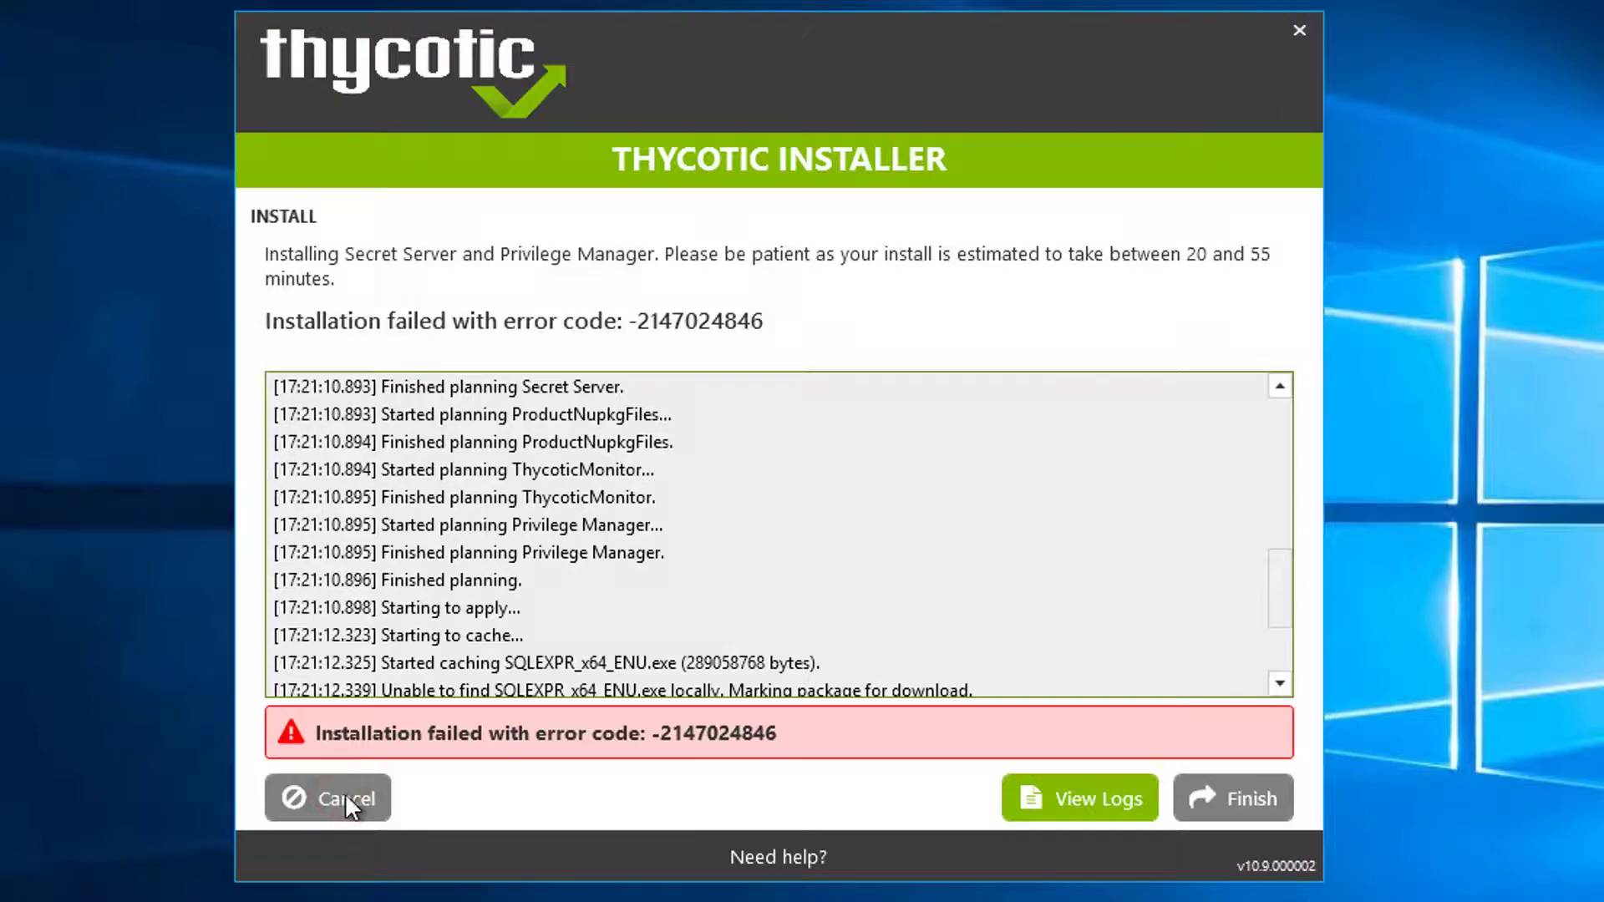
pyautogui.click(1299, 30)
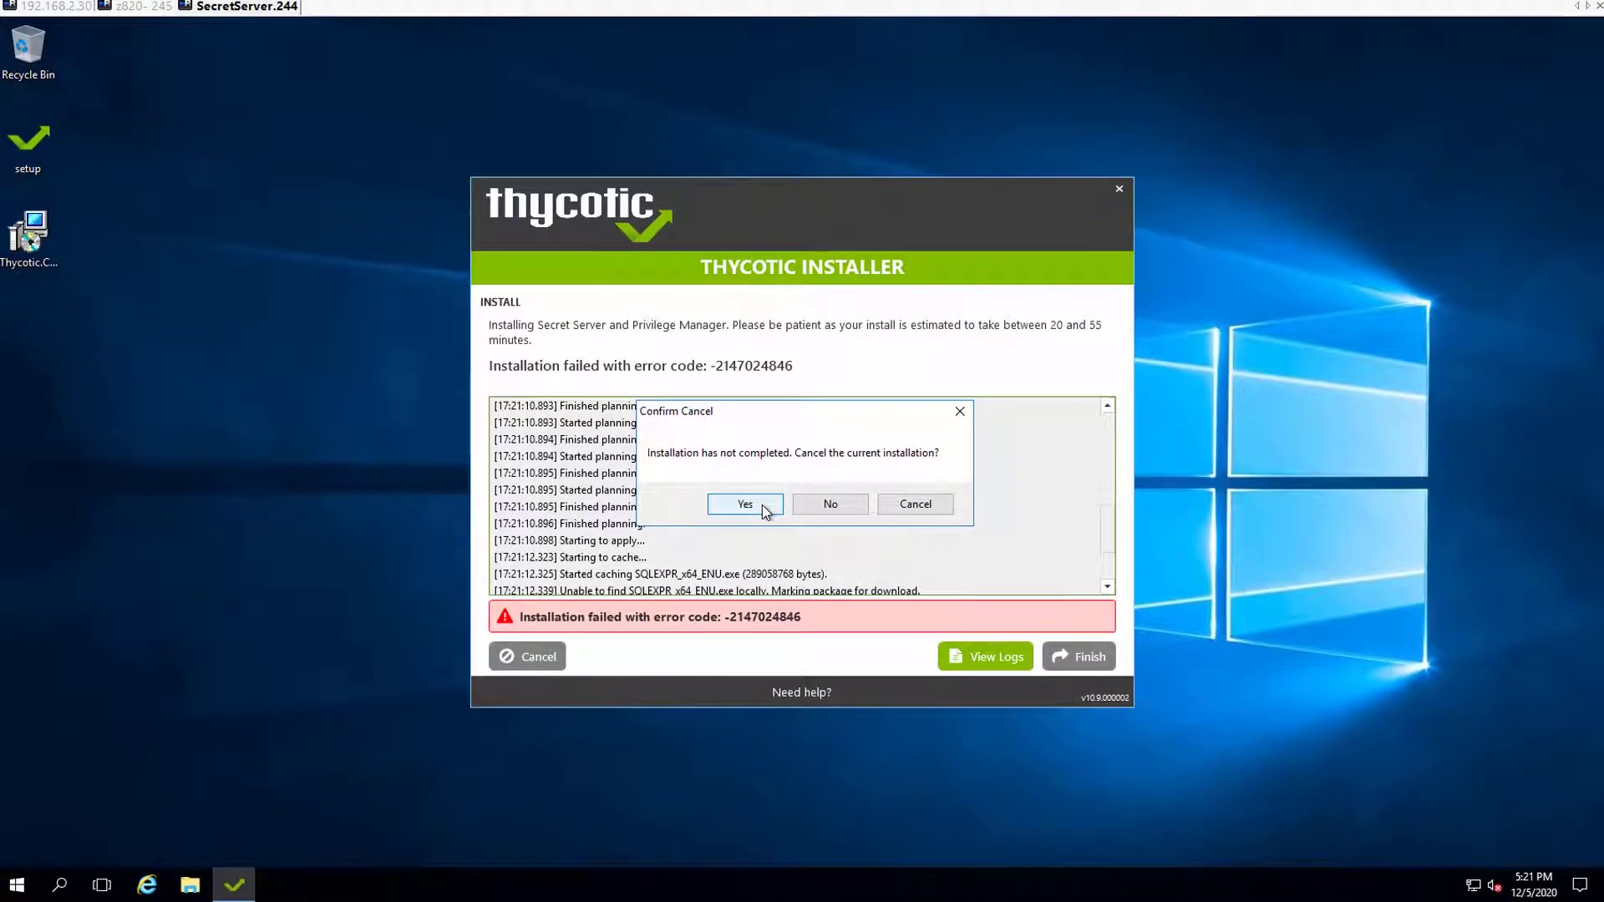
pyautogui.click(744, 504)
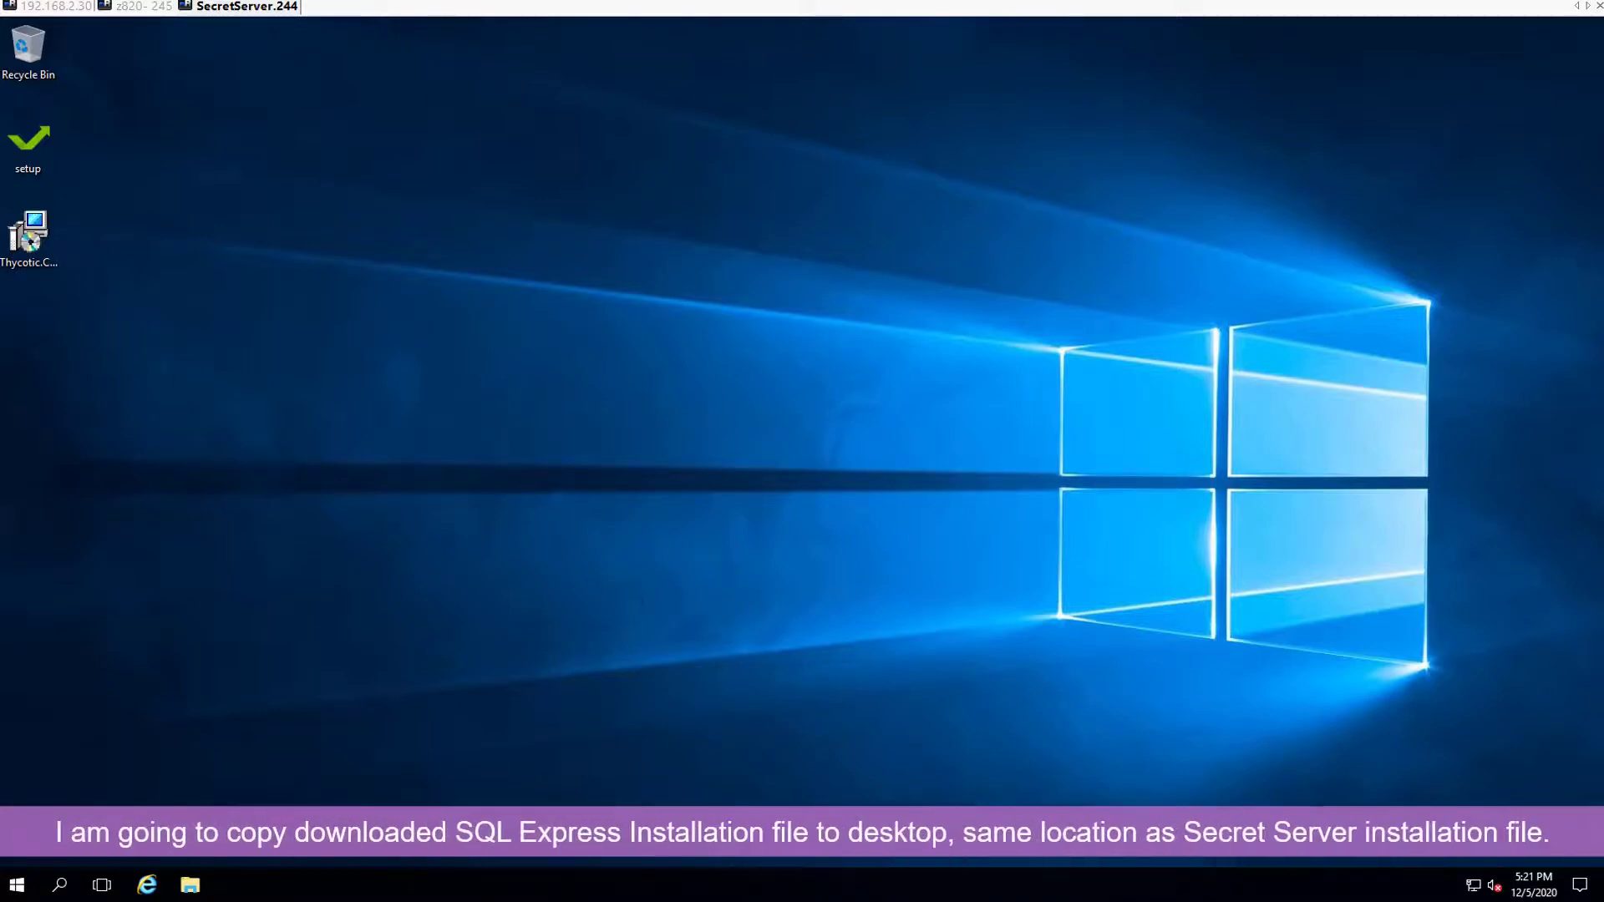
# Paste the SQLEXPR_x64_ENU installer onto the desktop and run setup as administrator
pyautogui.rightClick(30, 297)
pyautogui.click(90, 367)
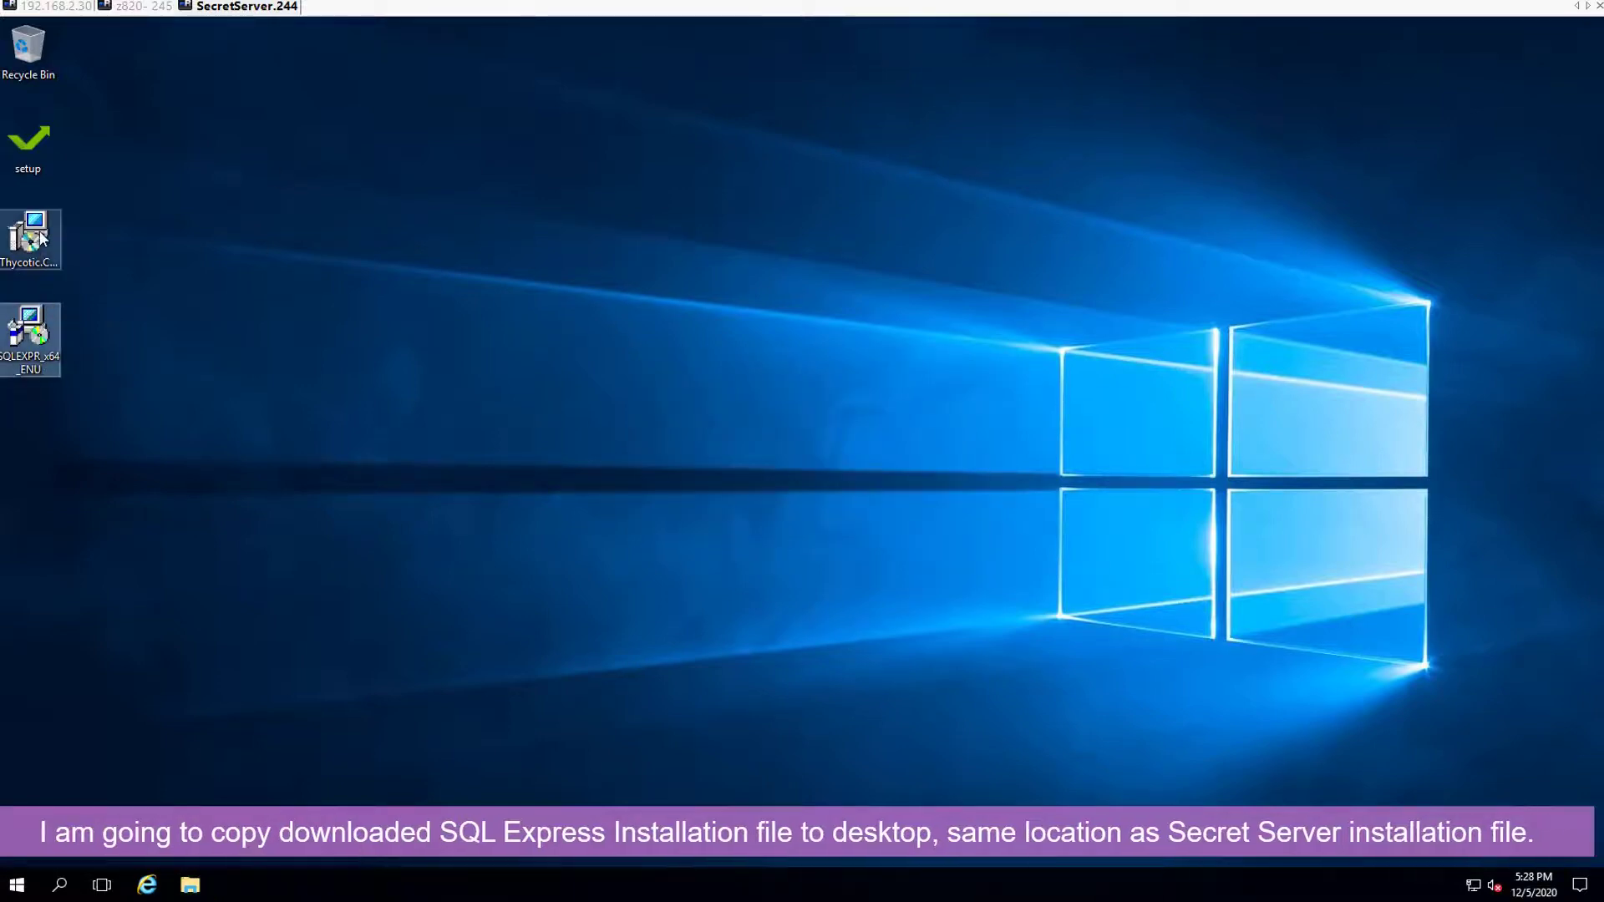
pyautogui.rightClick(40, 159)
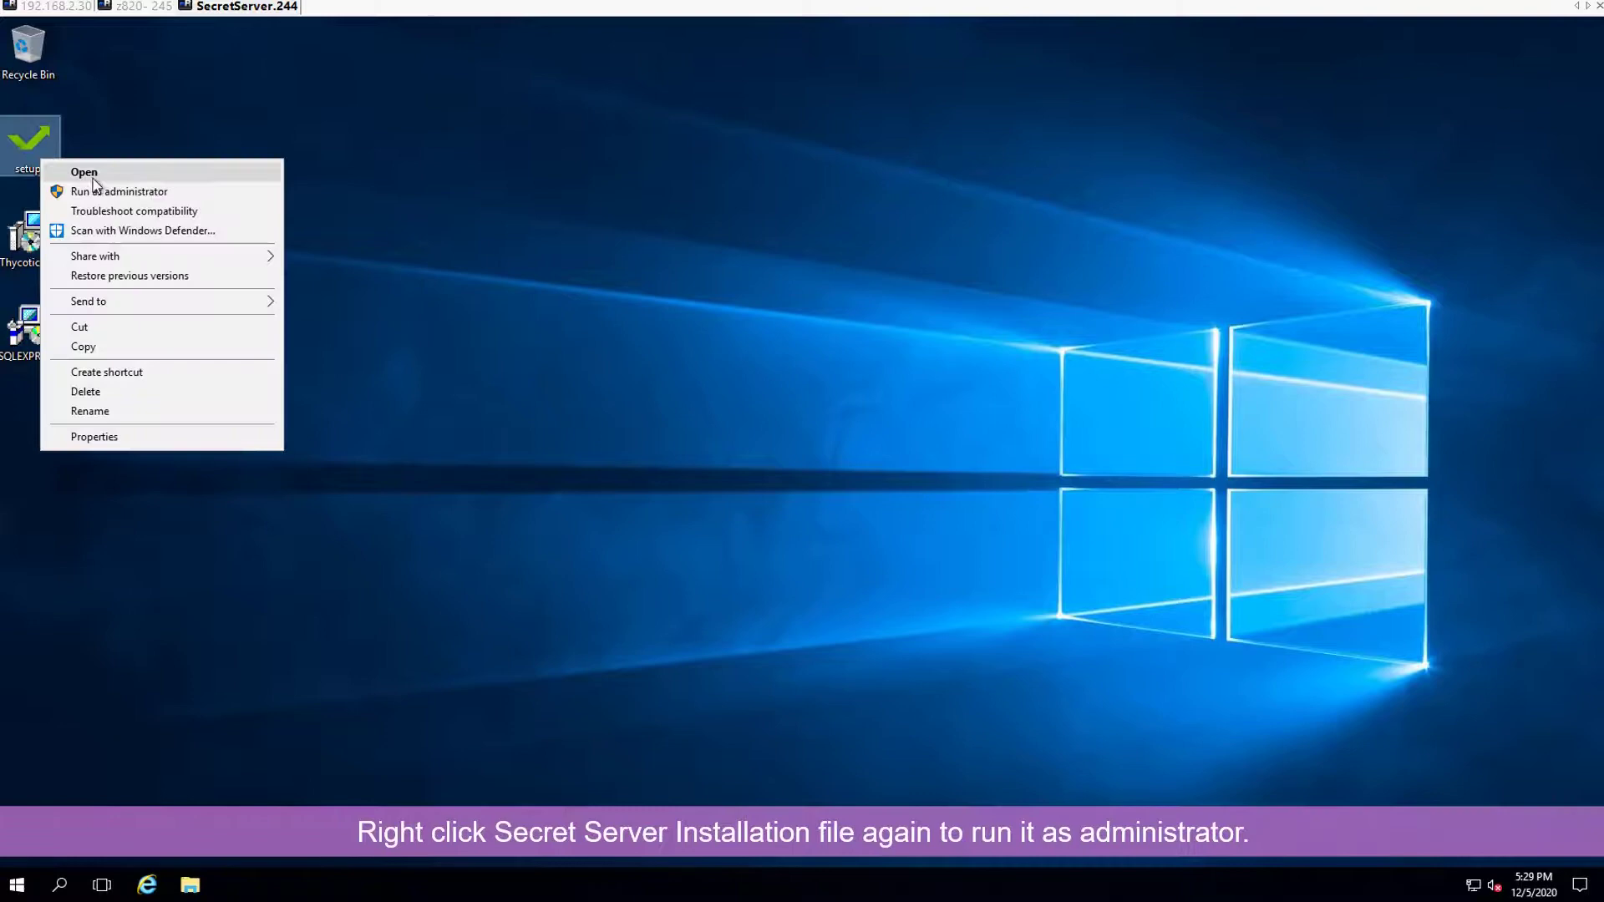
pyautogui.click(117, 194)
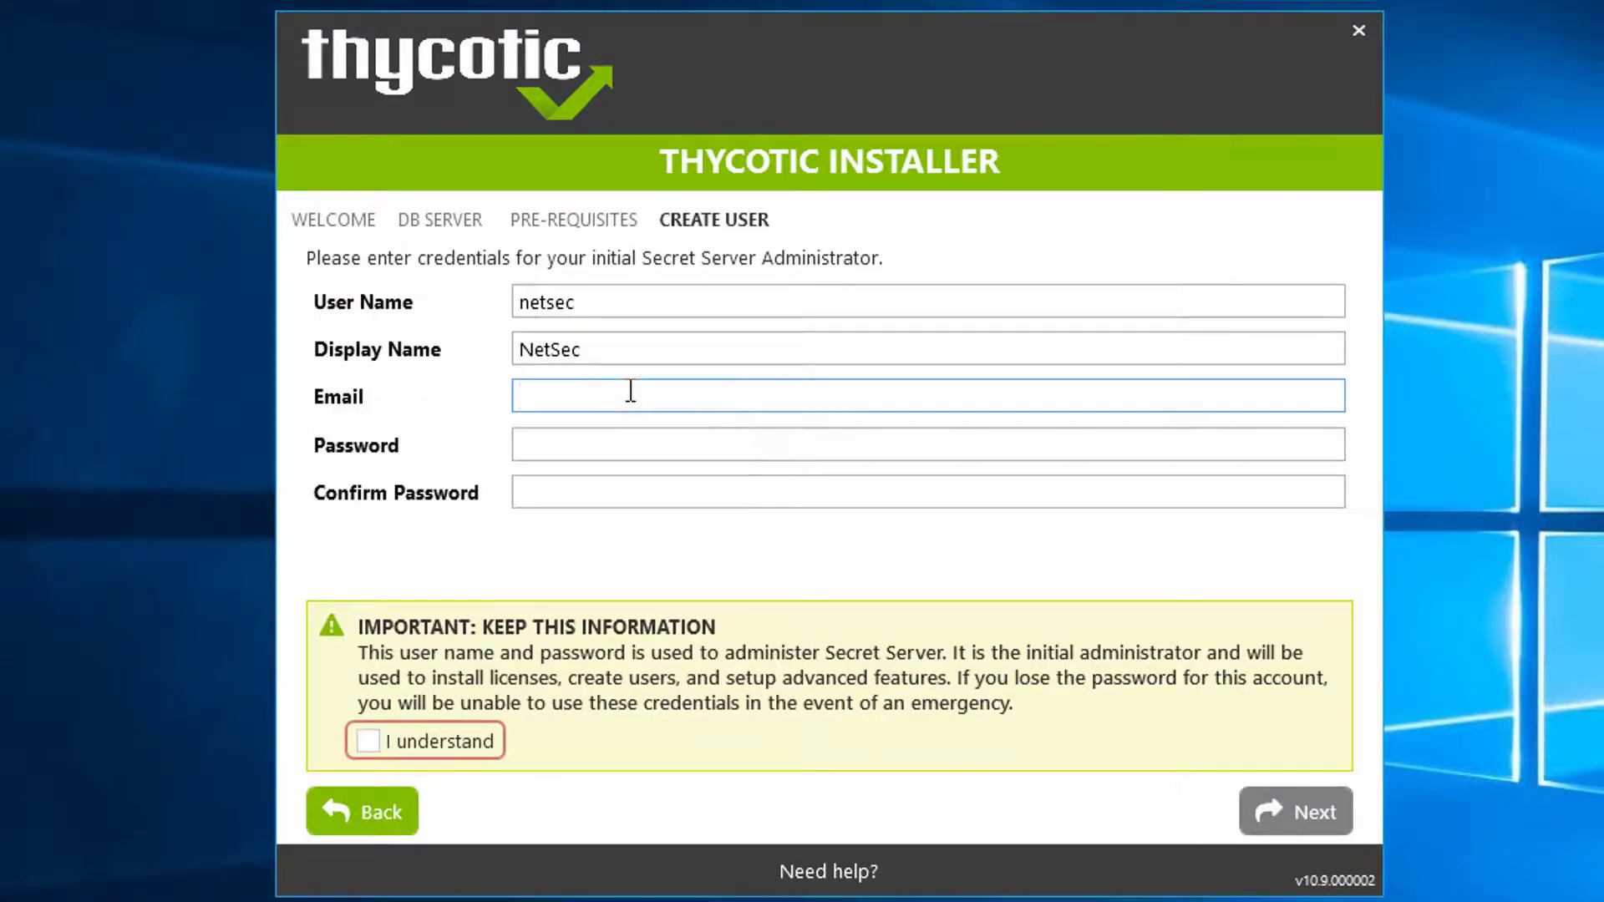
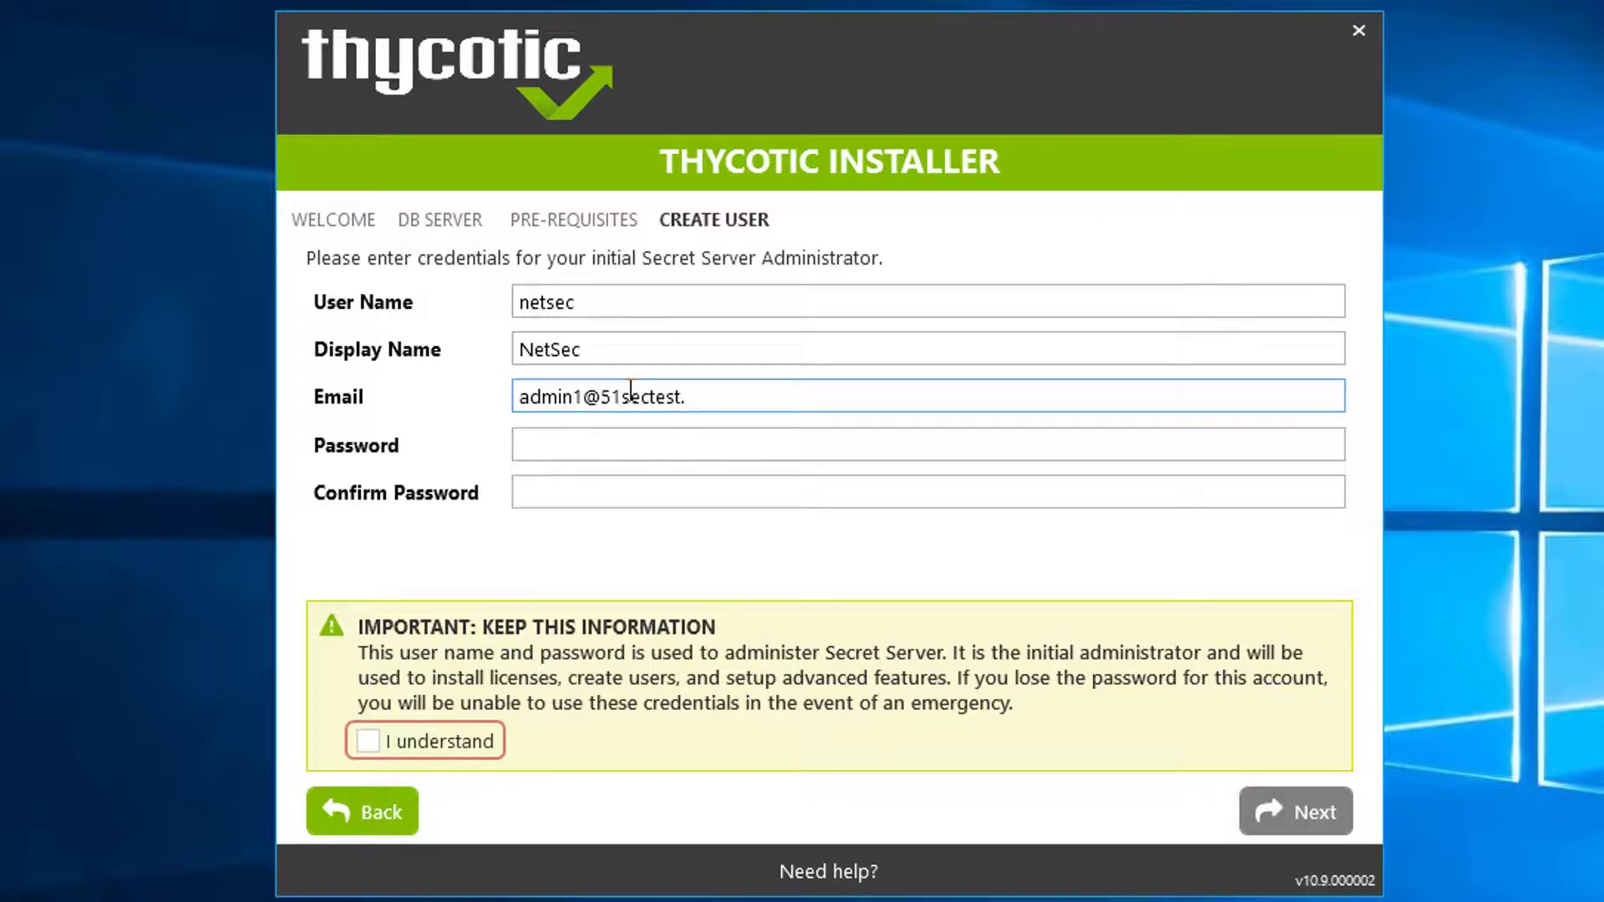
# Enter the administrator's email address and matching password, and tick the I understand warning
pyautogui.press('Tab')
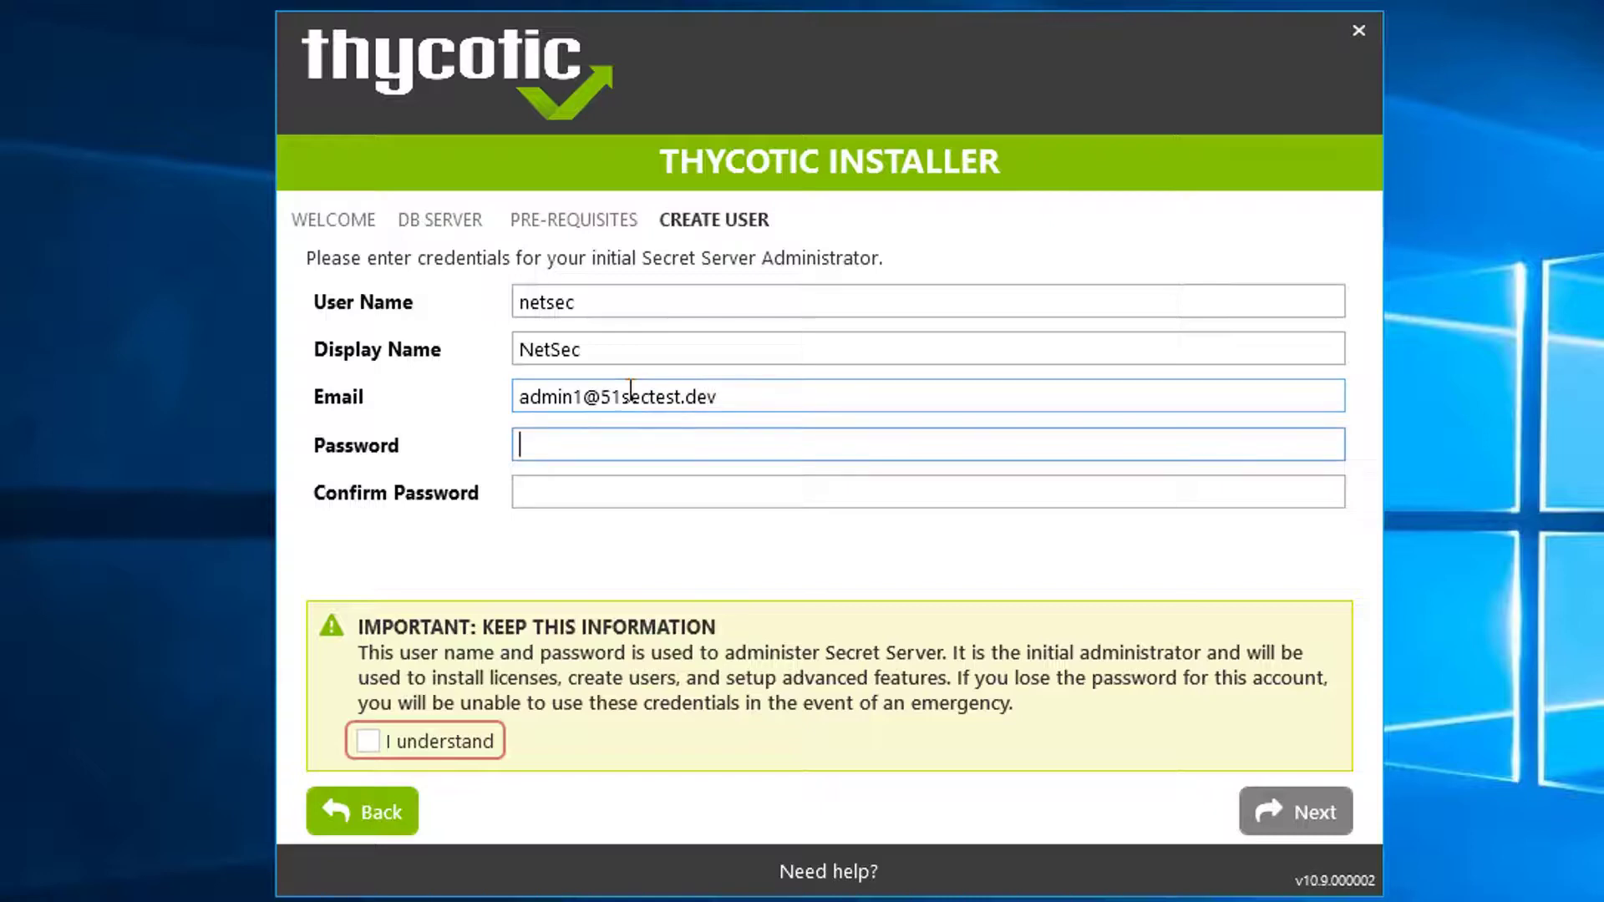
pyautogui.write('•••••••••')
pyautogui.press('Tab')
pyautogui.write('•••••••••')
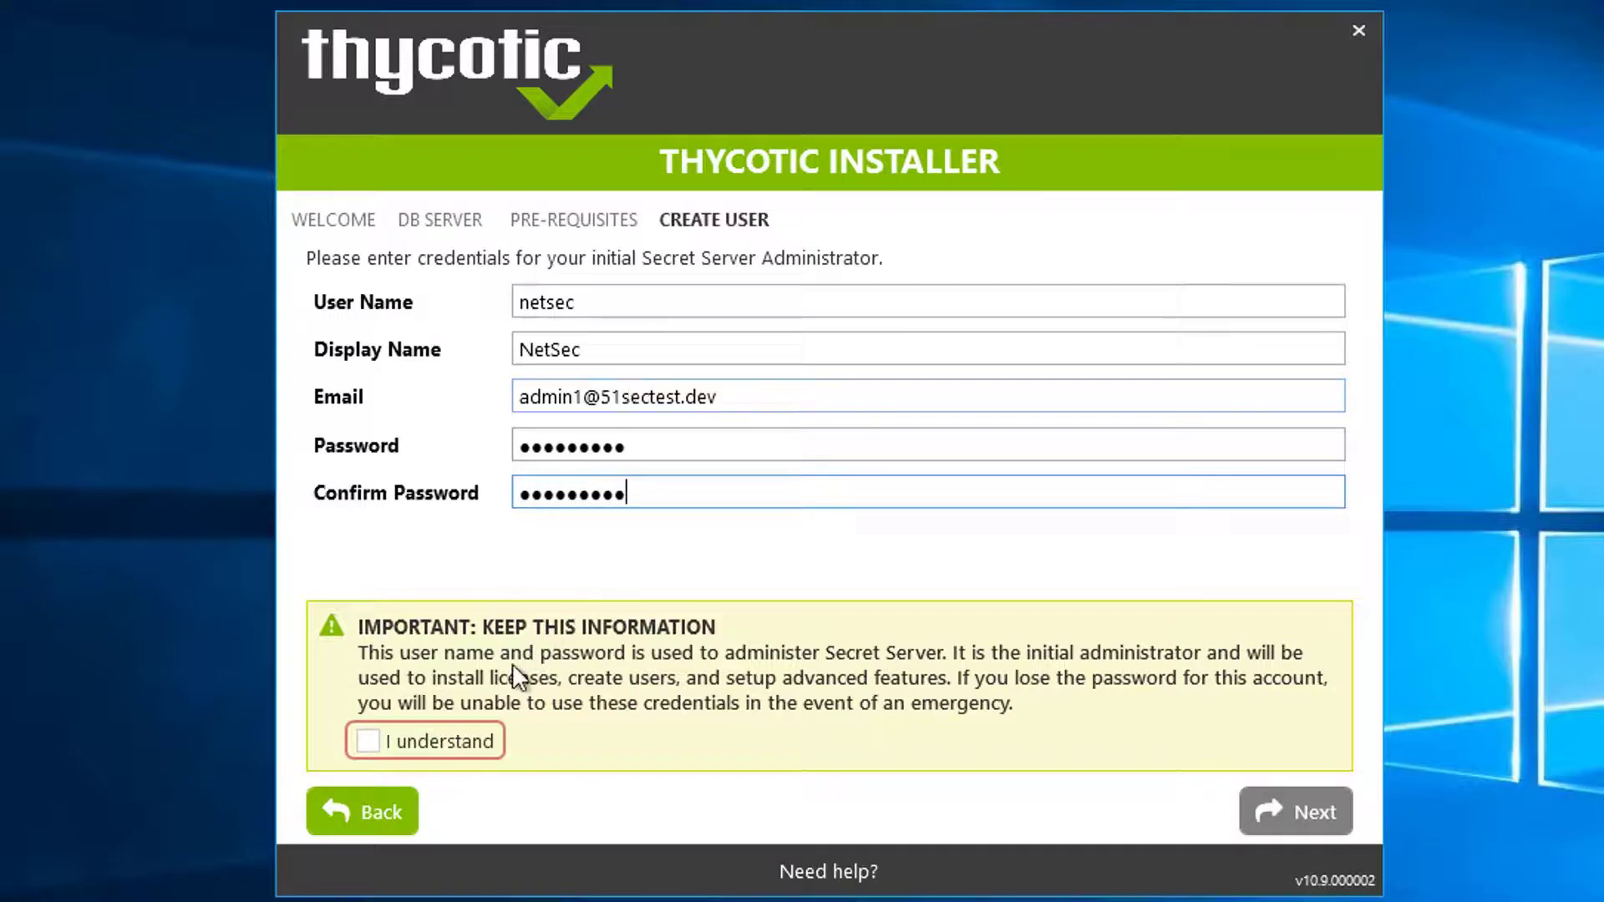
pyautogui.click(468, 740)
# Enter mail server dc1.51sectest.dev and the sender's email address
pyautogui.click(1264, 826)
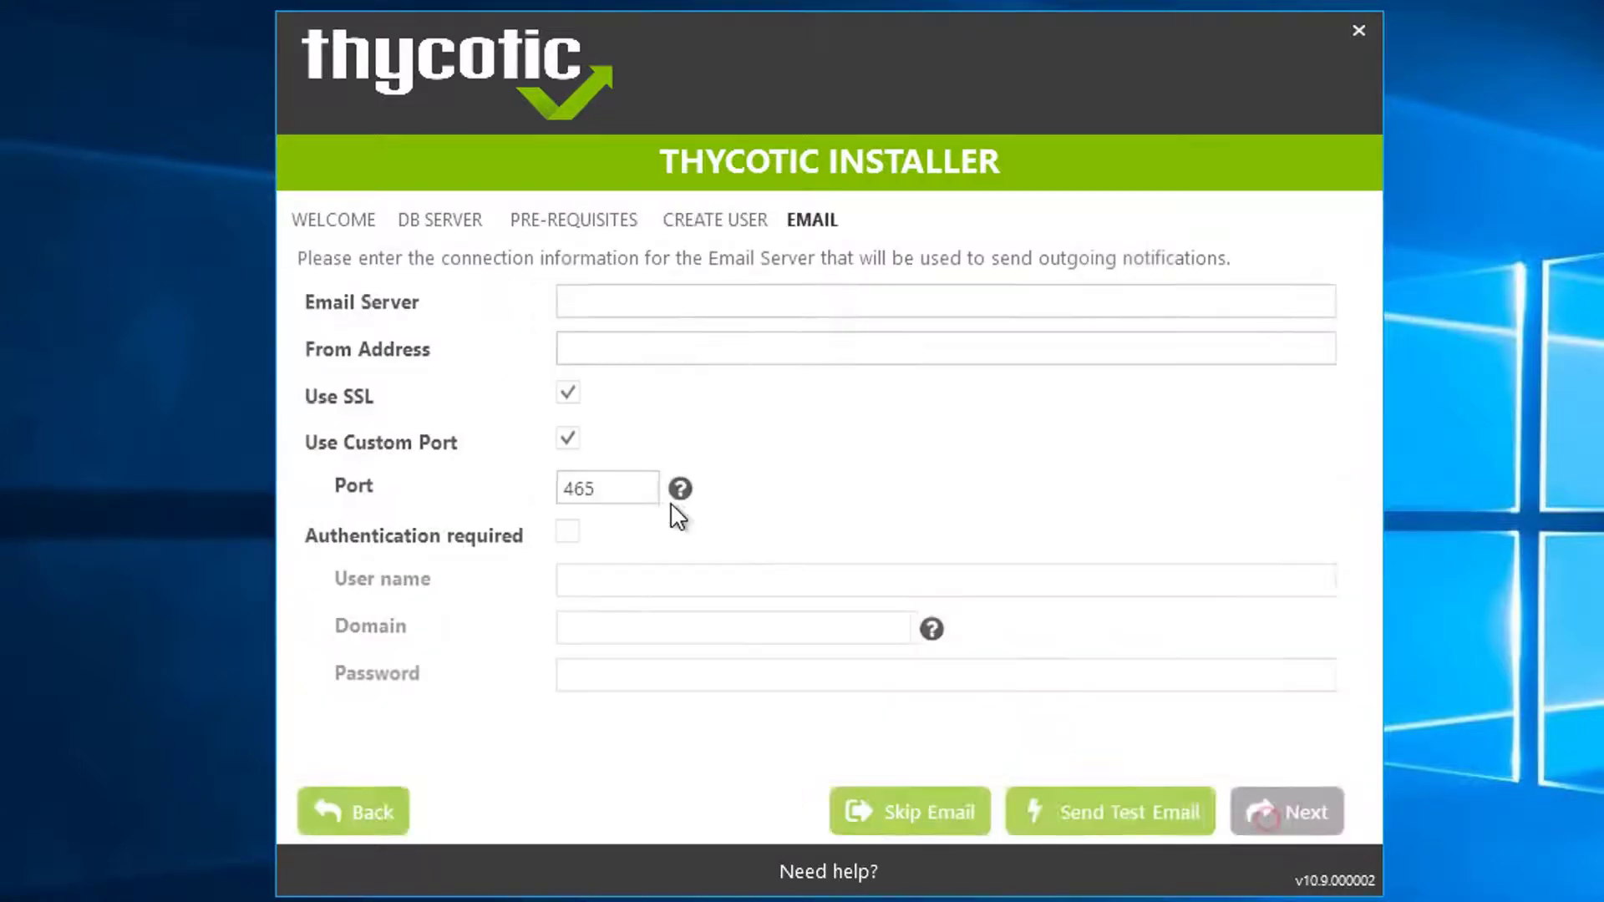
pyautogui.click(683, 311)
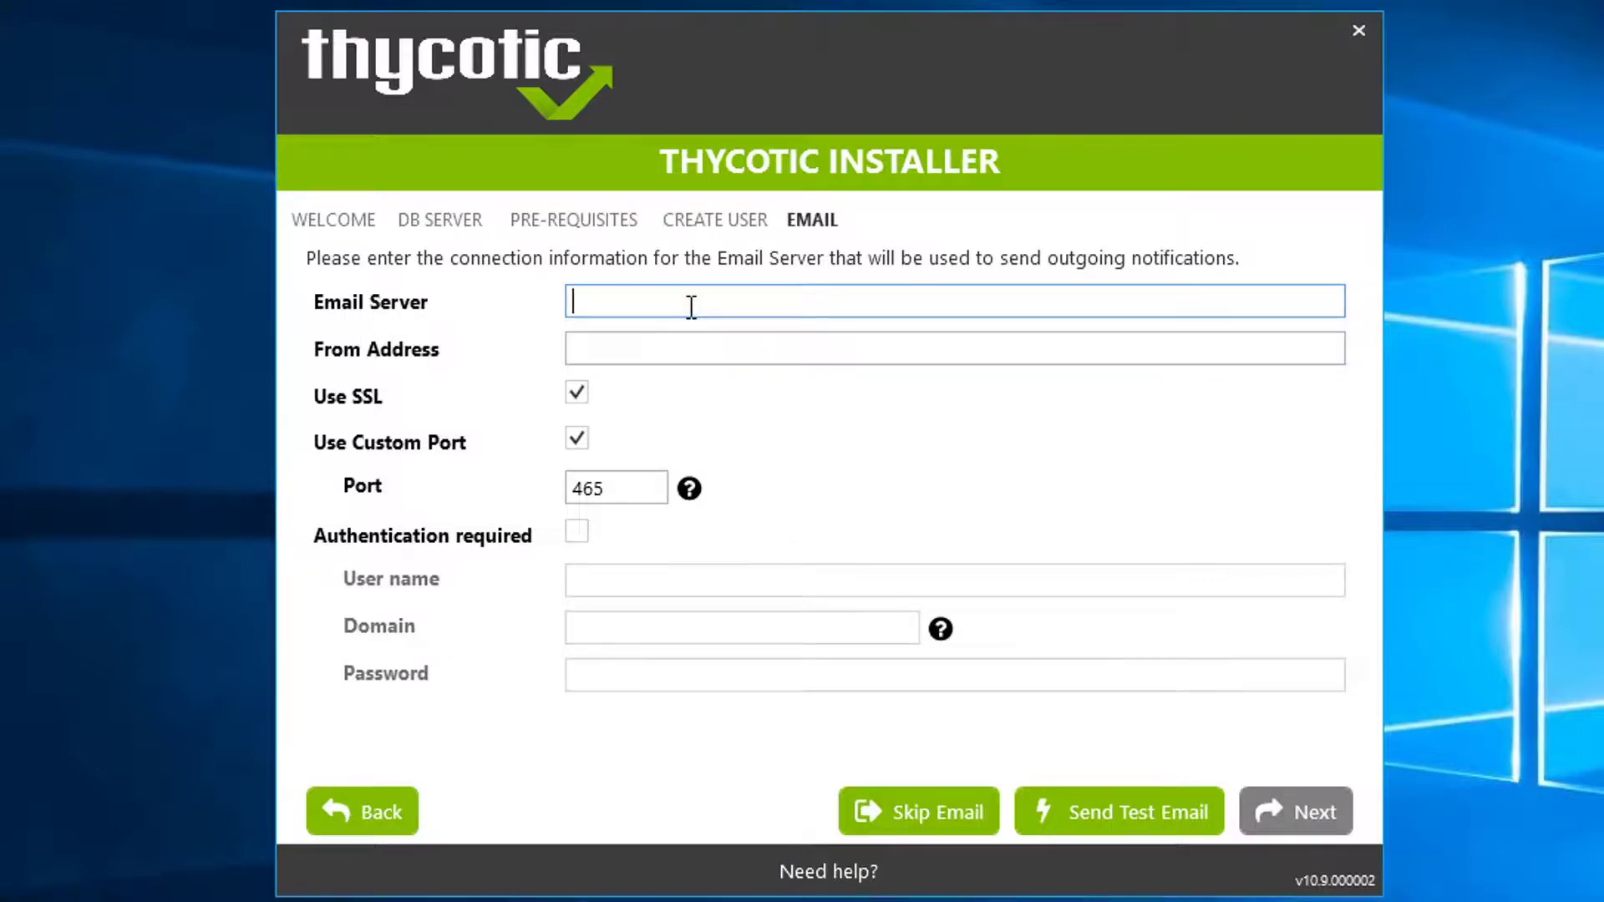
pyautogui.write('dc1.51sectest.dev')
pyautogui.press('Tab')
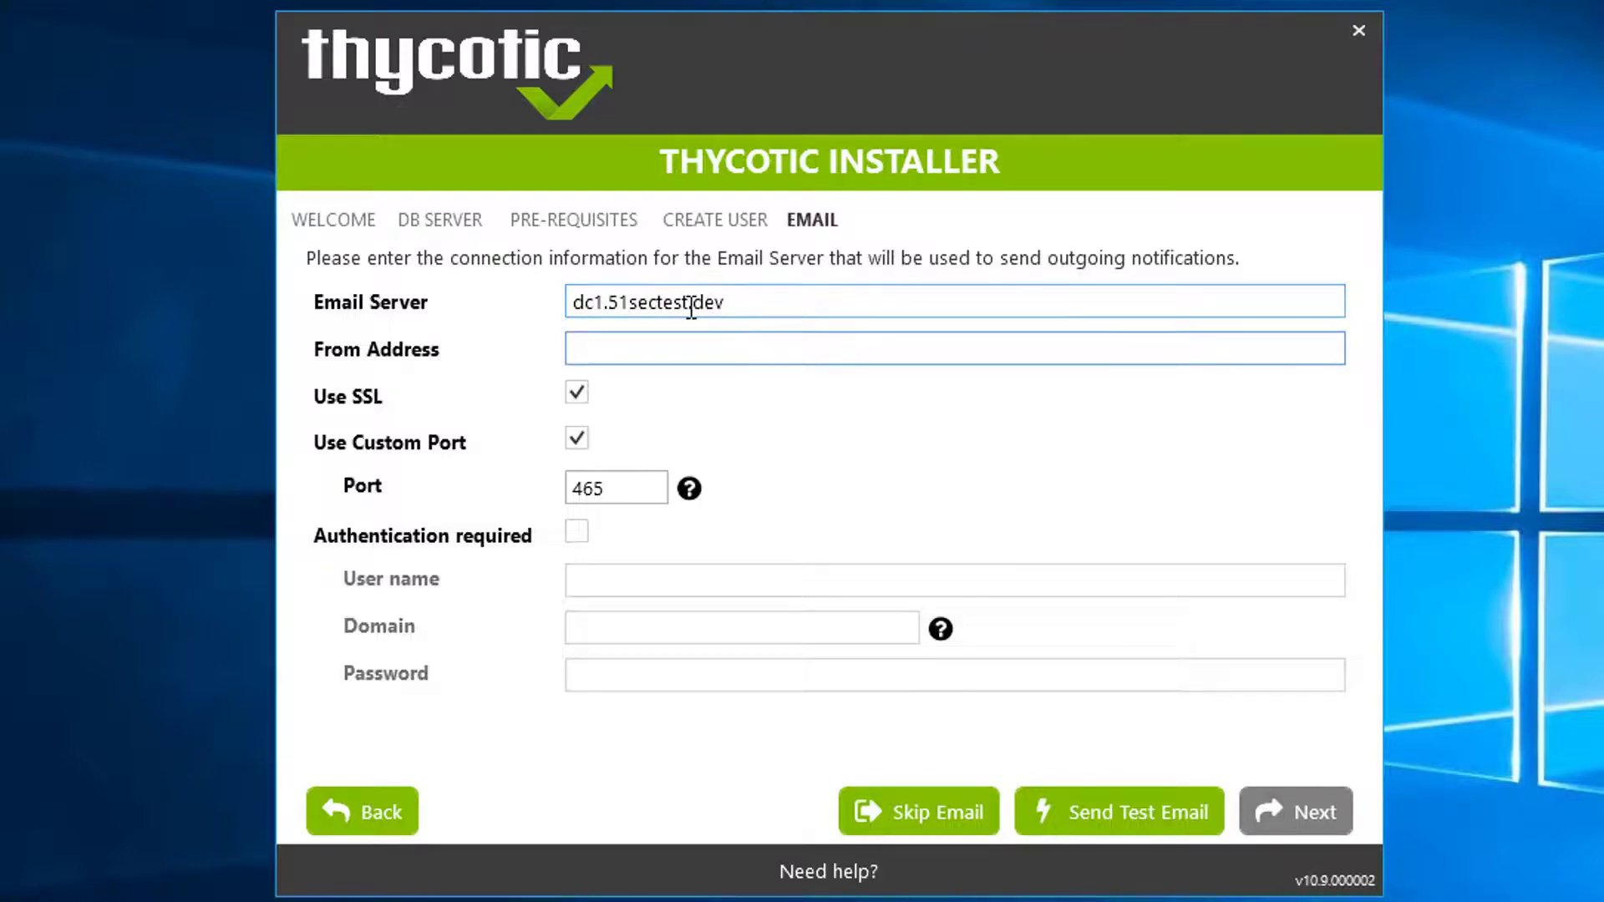
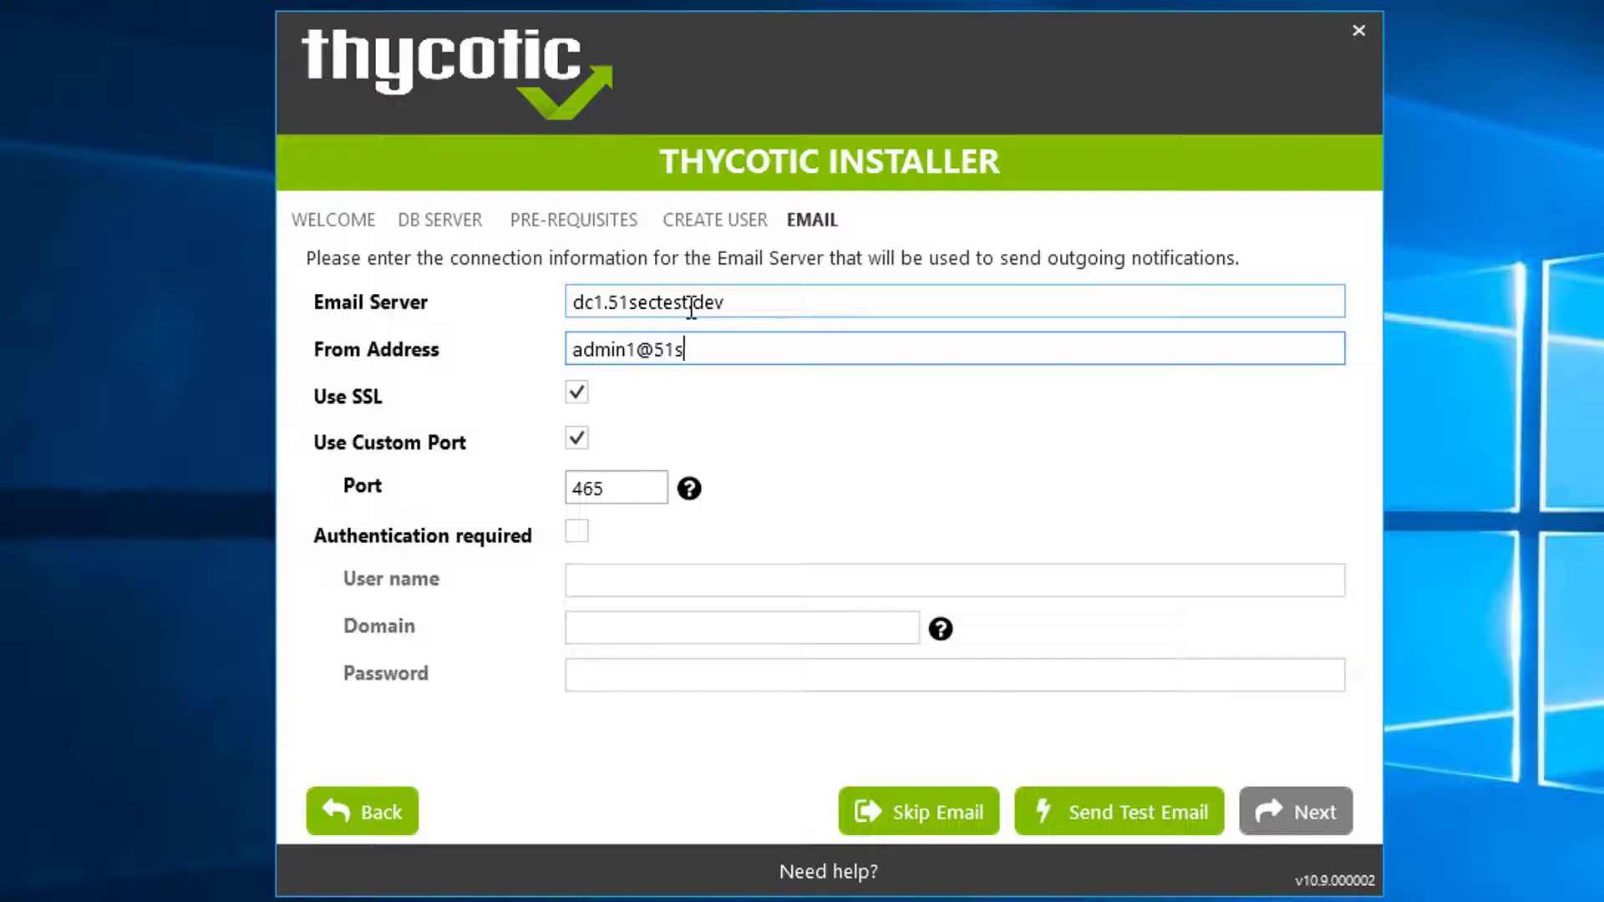
# Disable SSL and the custom port so port 25 is used, send a test email, then continue
pyautogui.press('Tab')
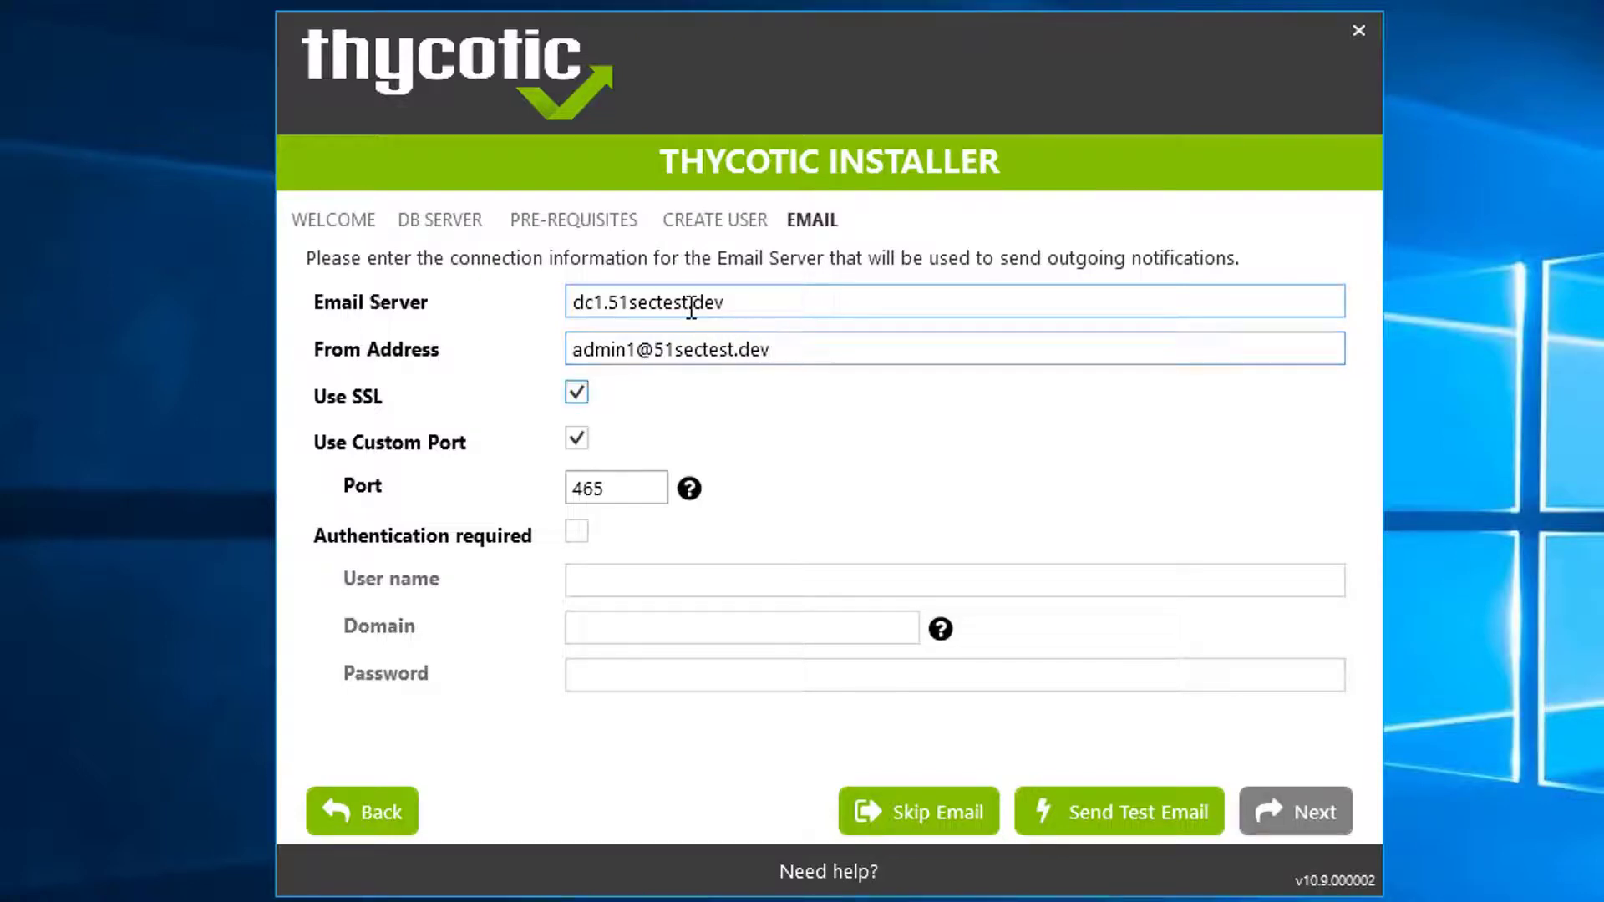
pyautogui.press('space')
pyautogui.press('Tab')
pyautogui.press('space')
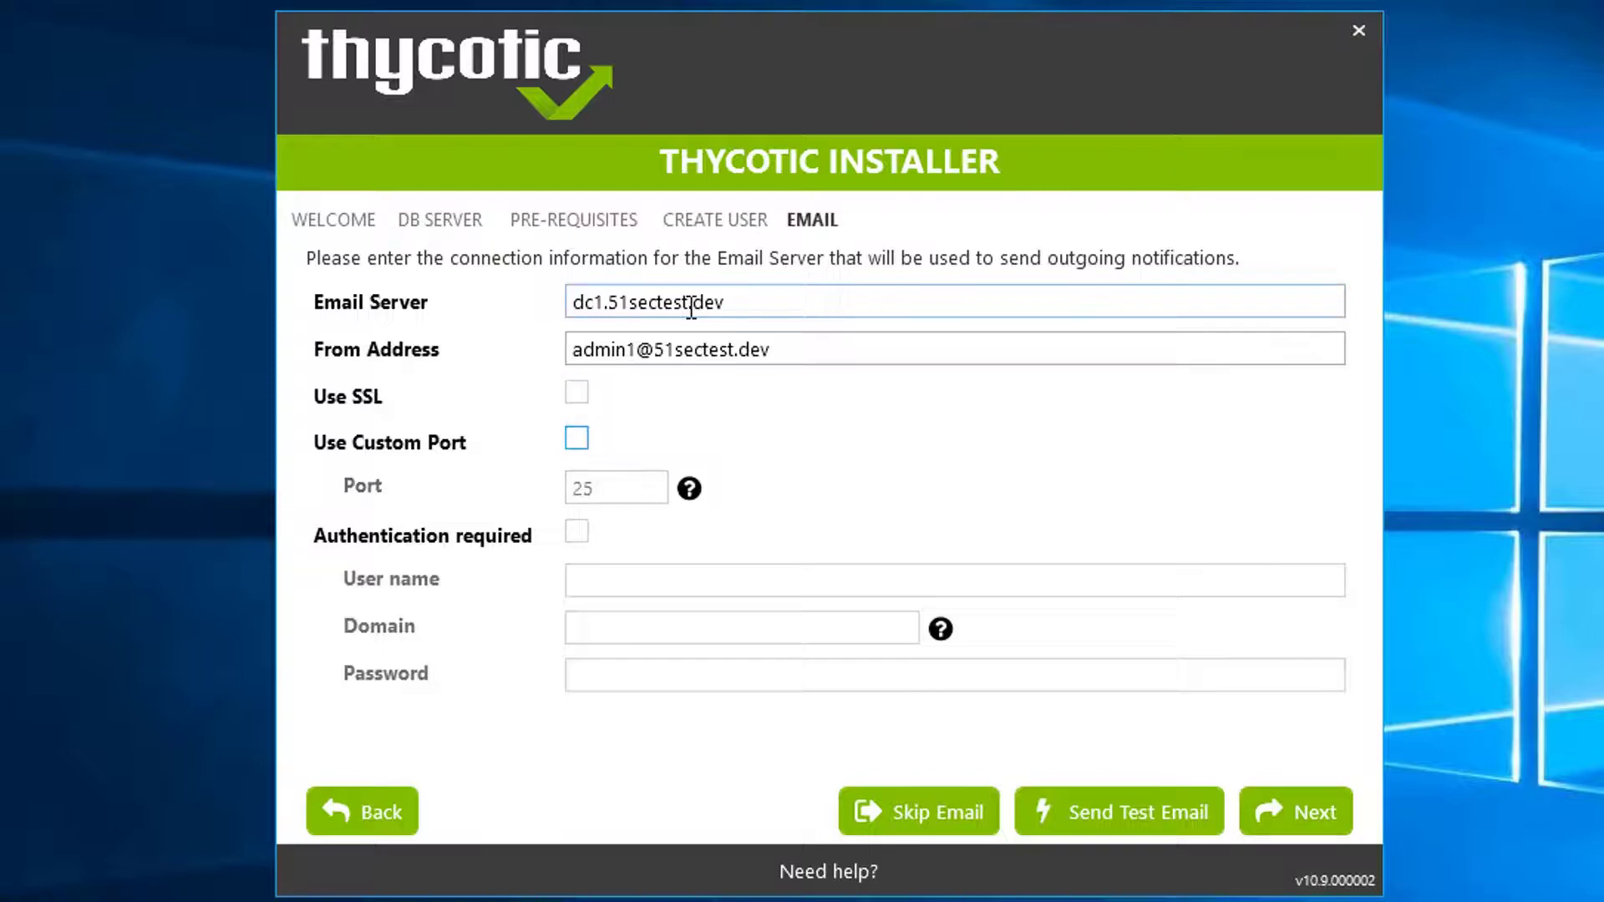
pyautogui.click(1158, 835)
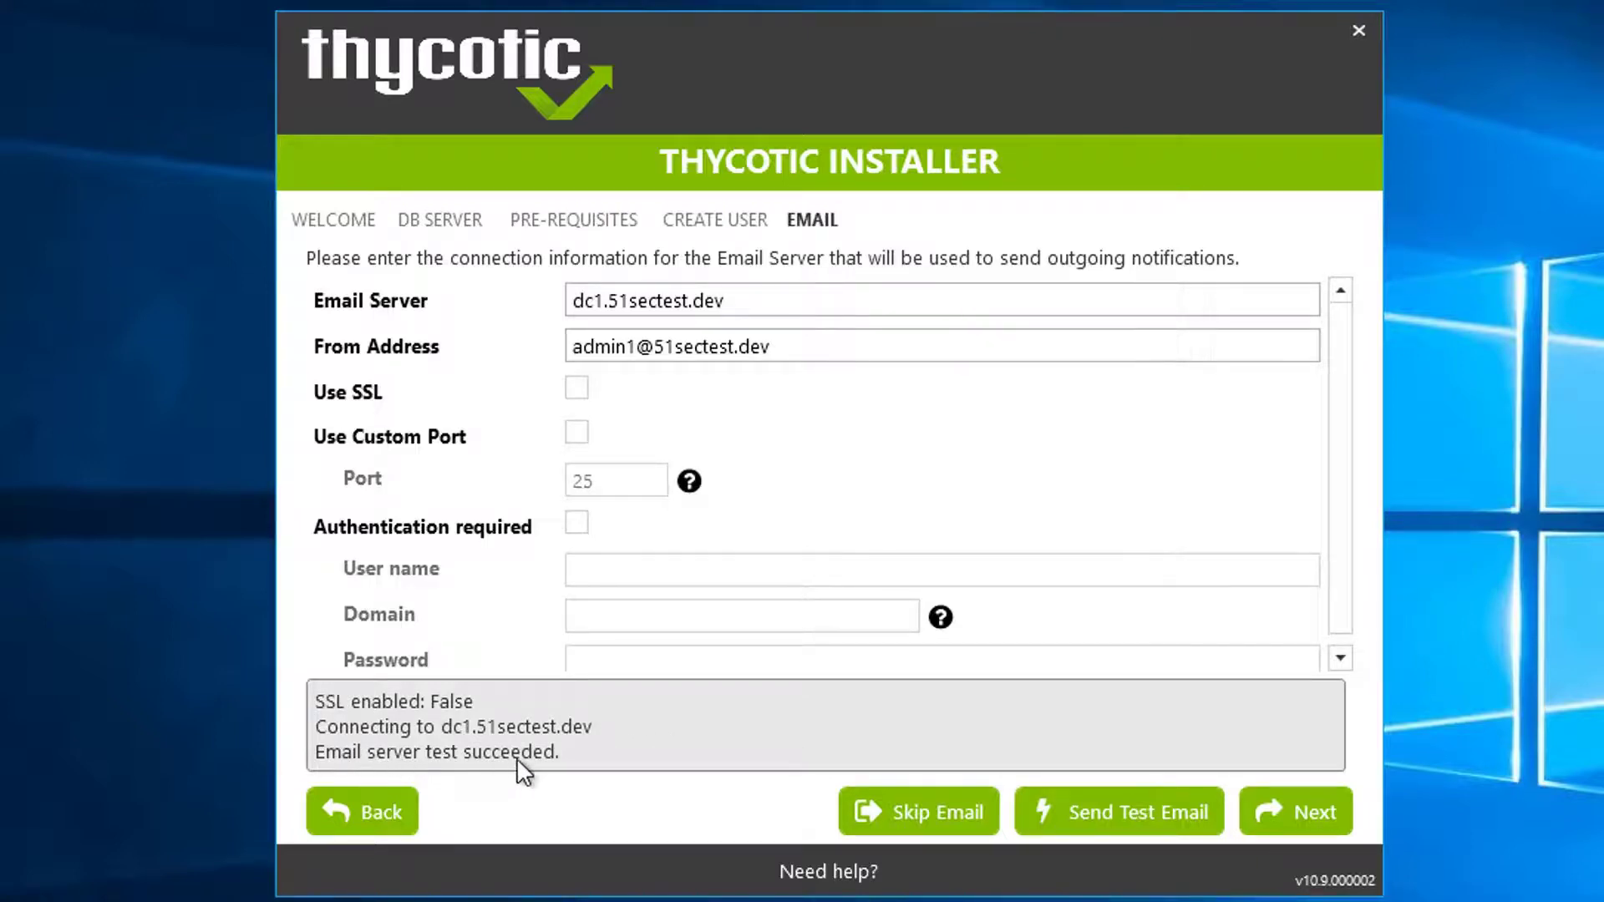
pyautogui.click(1311, 810)
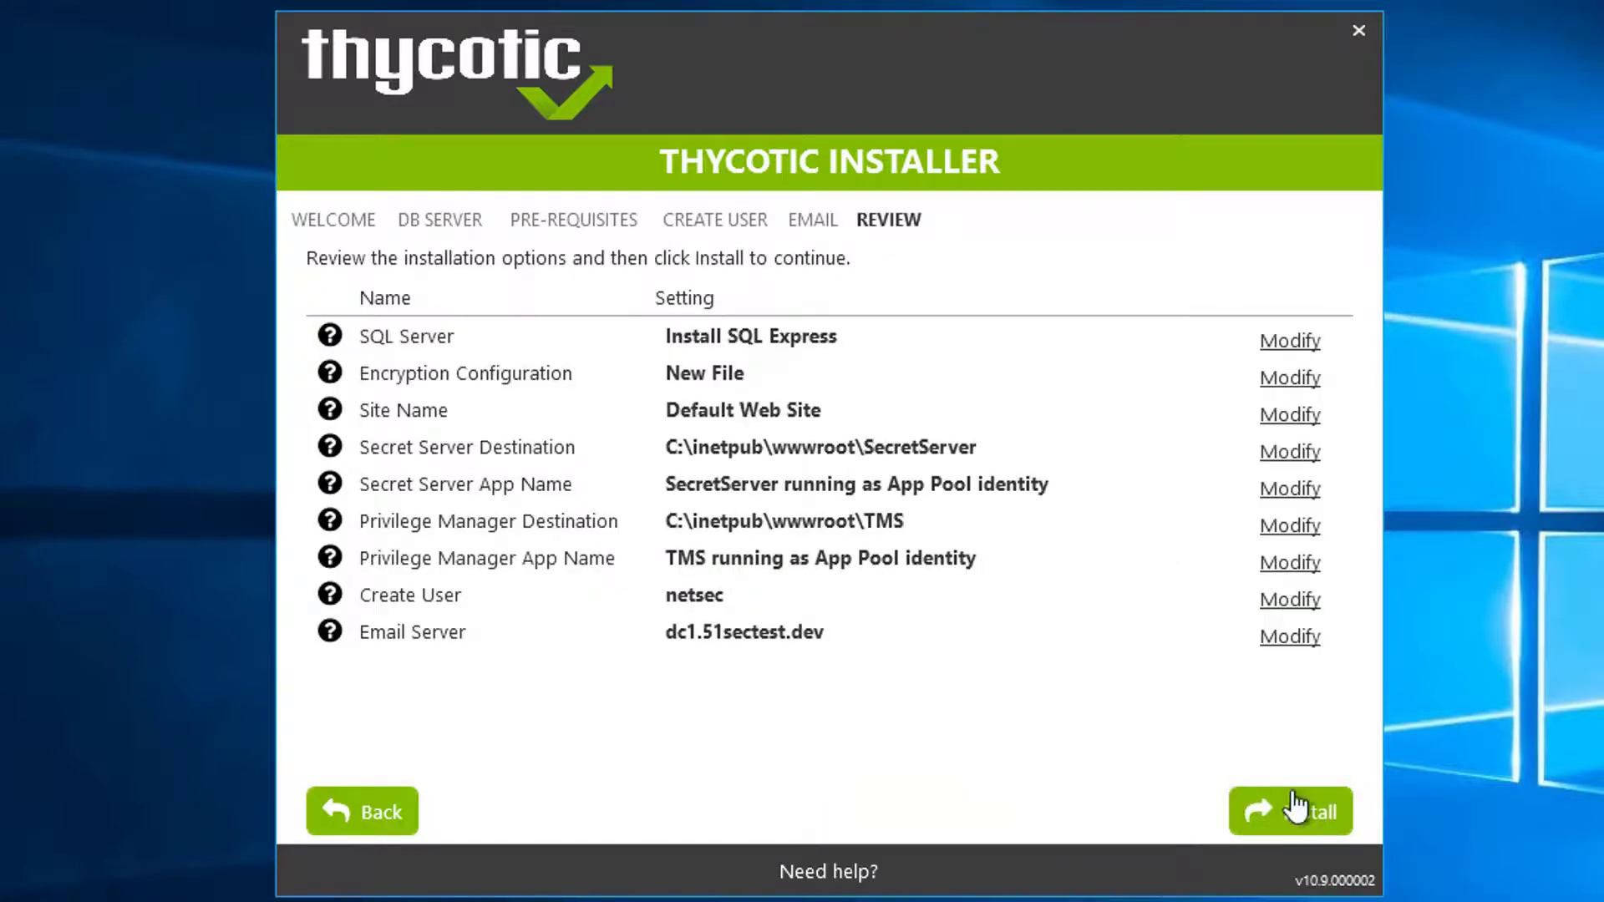
# Run the installation again and wait for the Finish page
pyautogui.click(1253, 764)
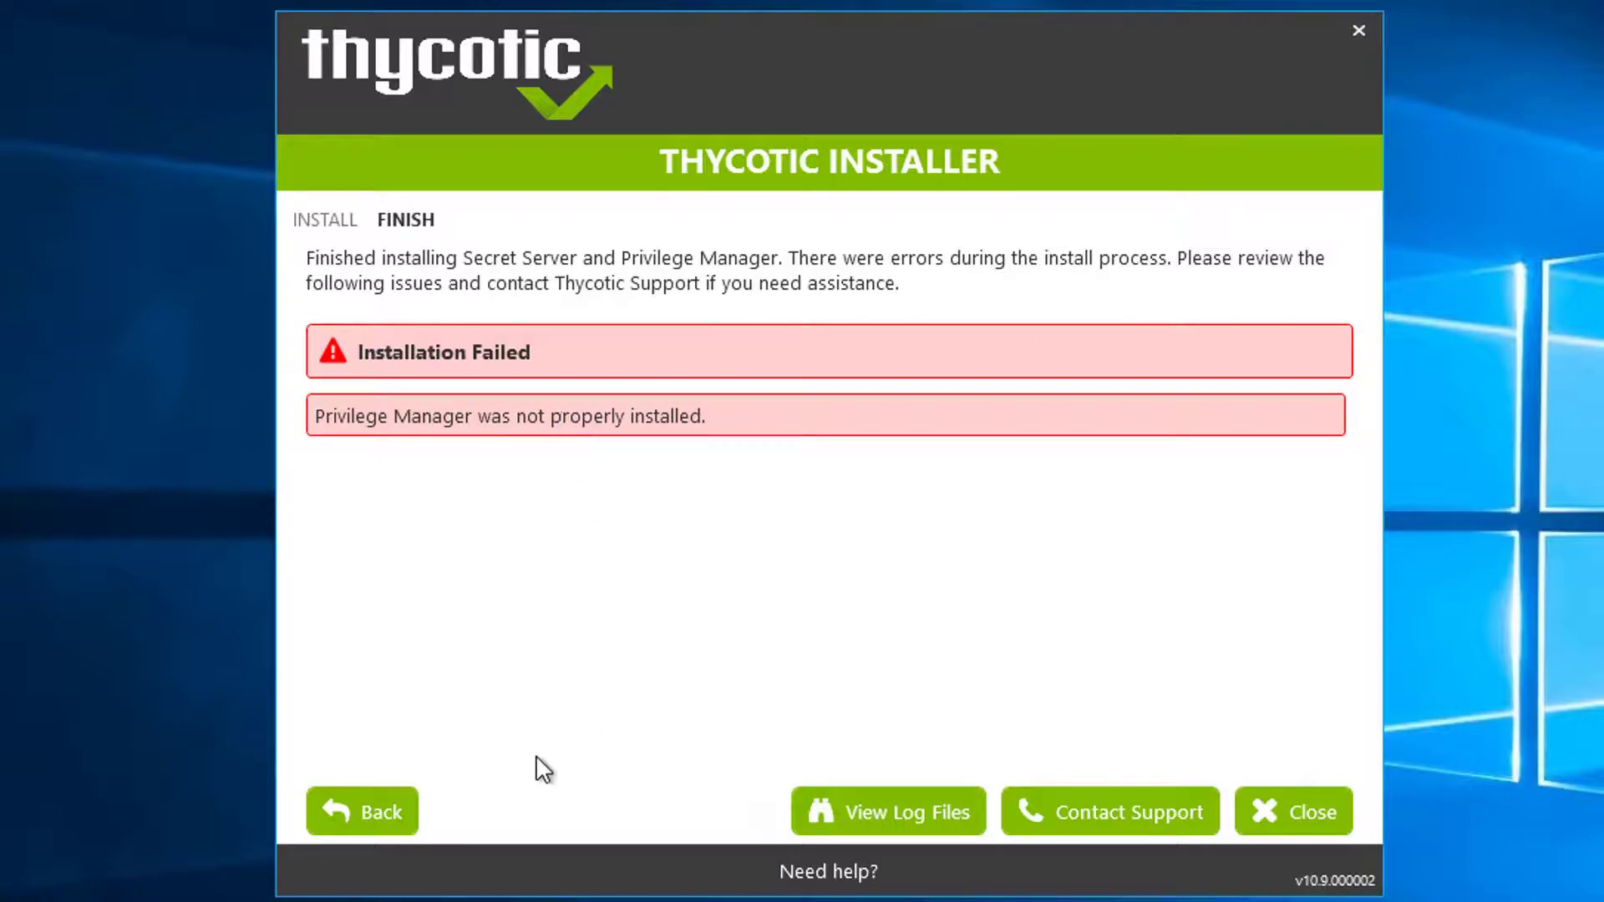
# Review the installation log down to 'Finished applying.', then finish to see Privilege Manager's install failure
pyautogui.click(398, 814)
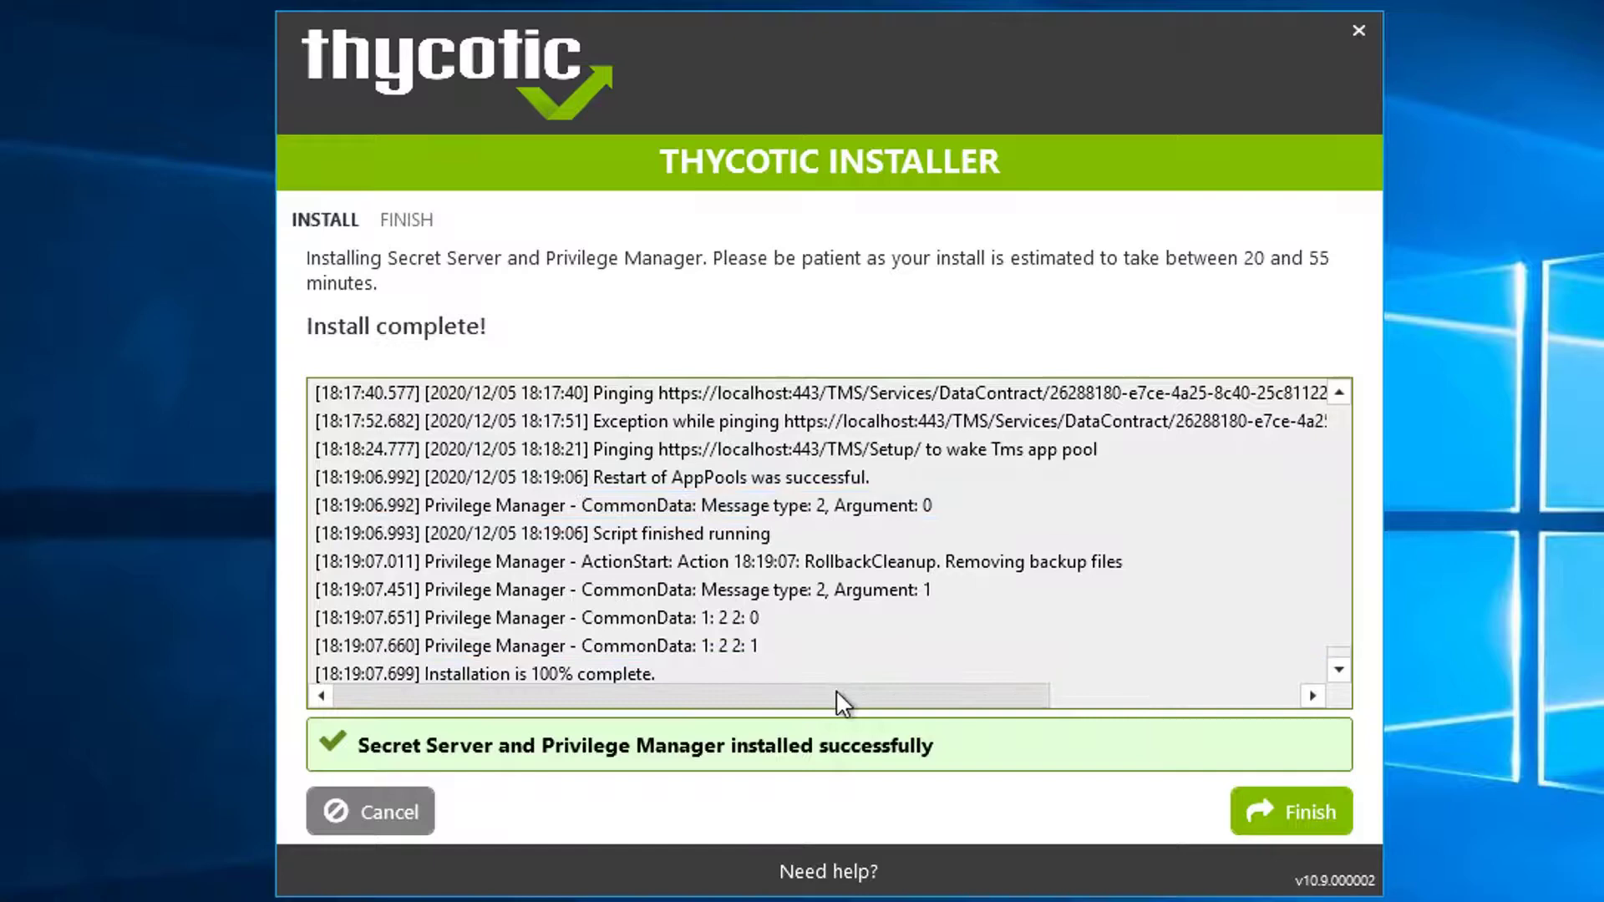
pyautogui.moveTo(1332, 659); pyautogui.dragTo(1334, 662)
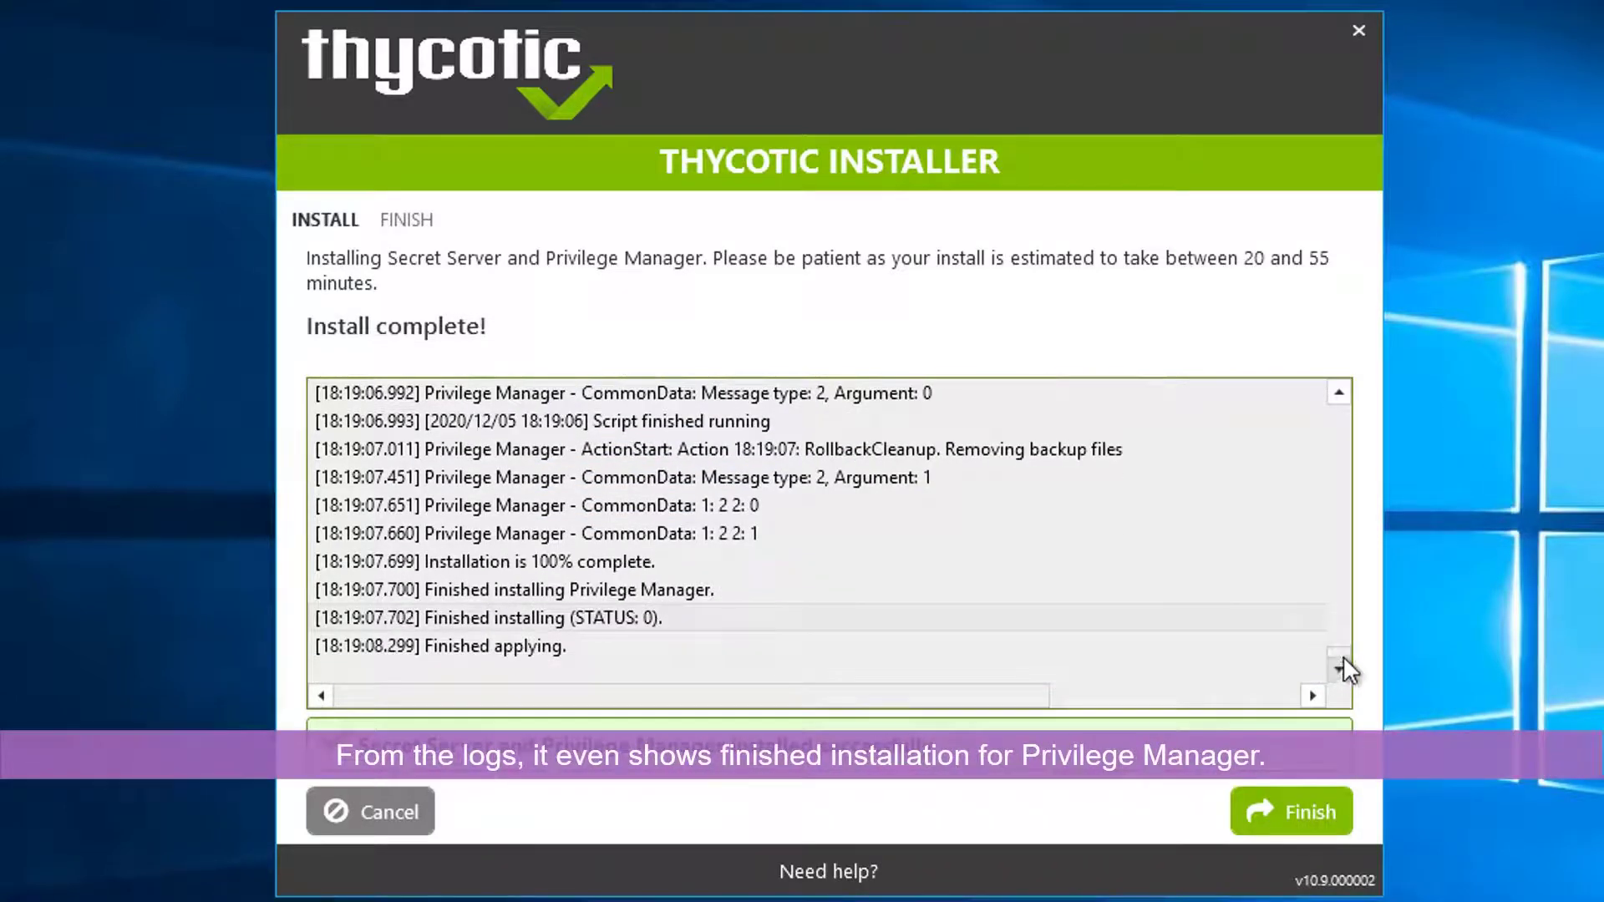
pyautogui.click(1339, 667)
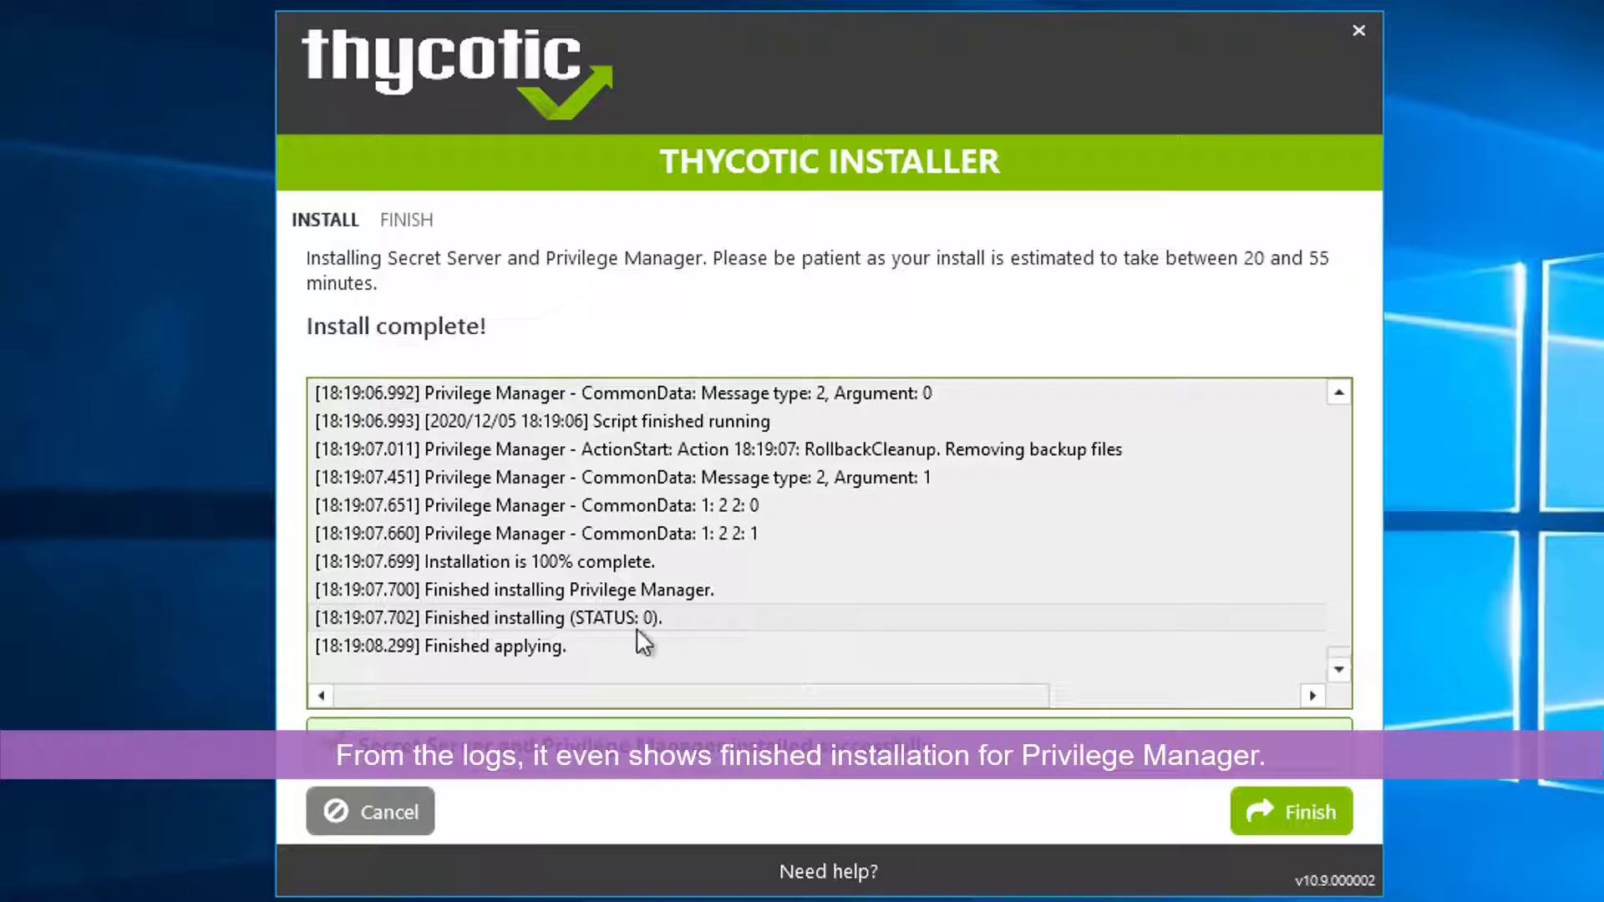
pyautogui.click(591, 618)
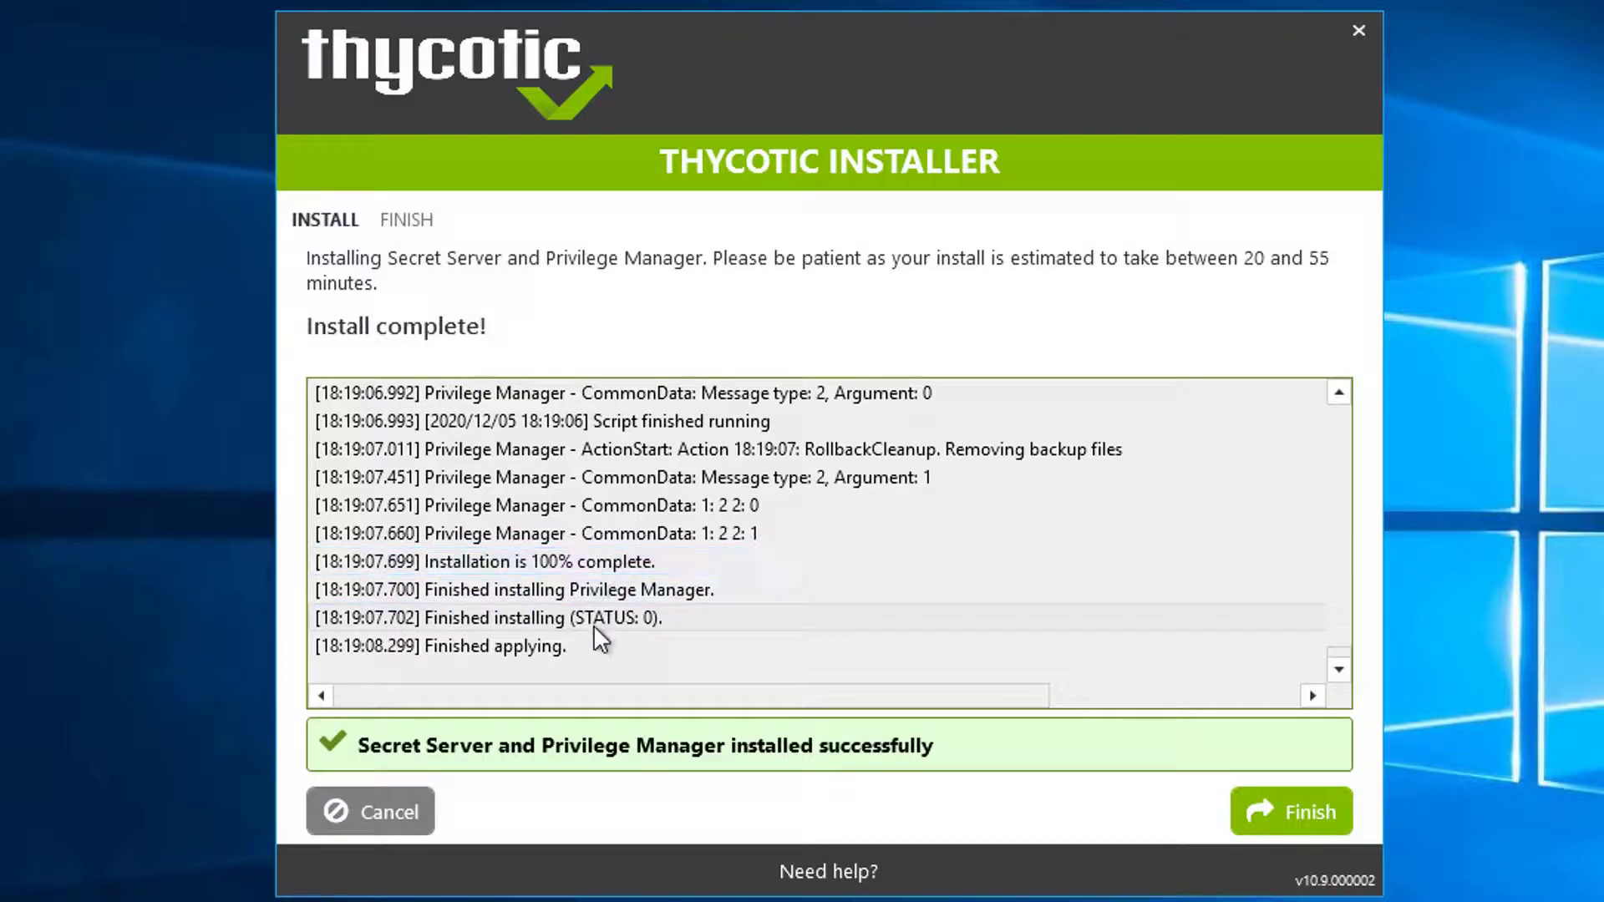
pyautogui.click(545, 647)
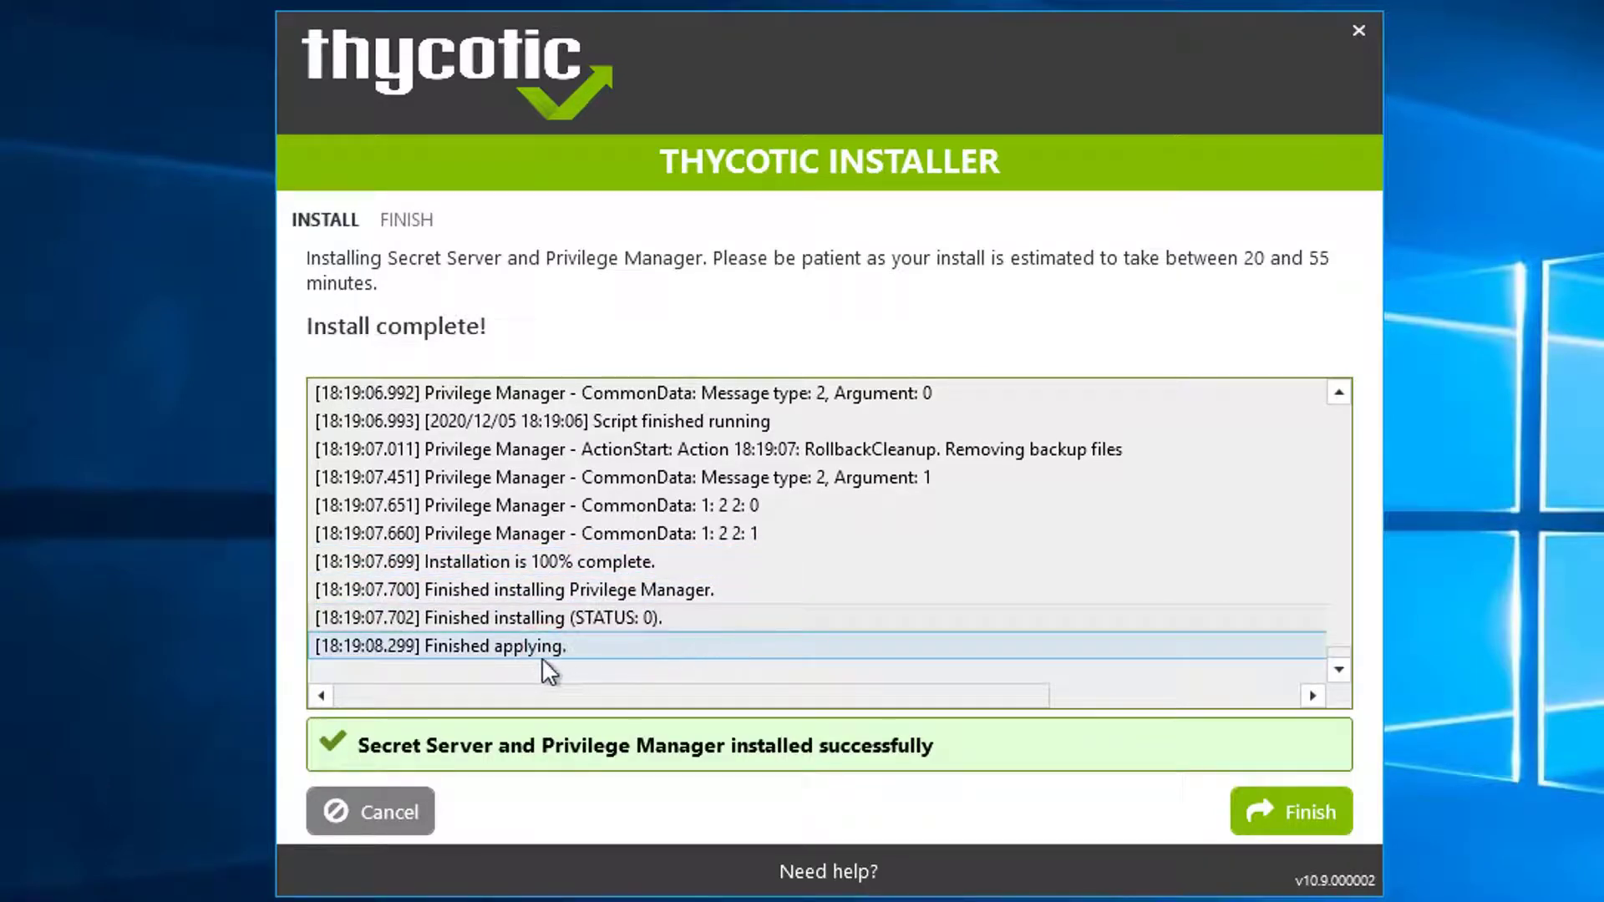
pyautogui.moveTo(1335, 651); pyautogui.dragTo(1342, 404)
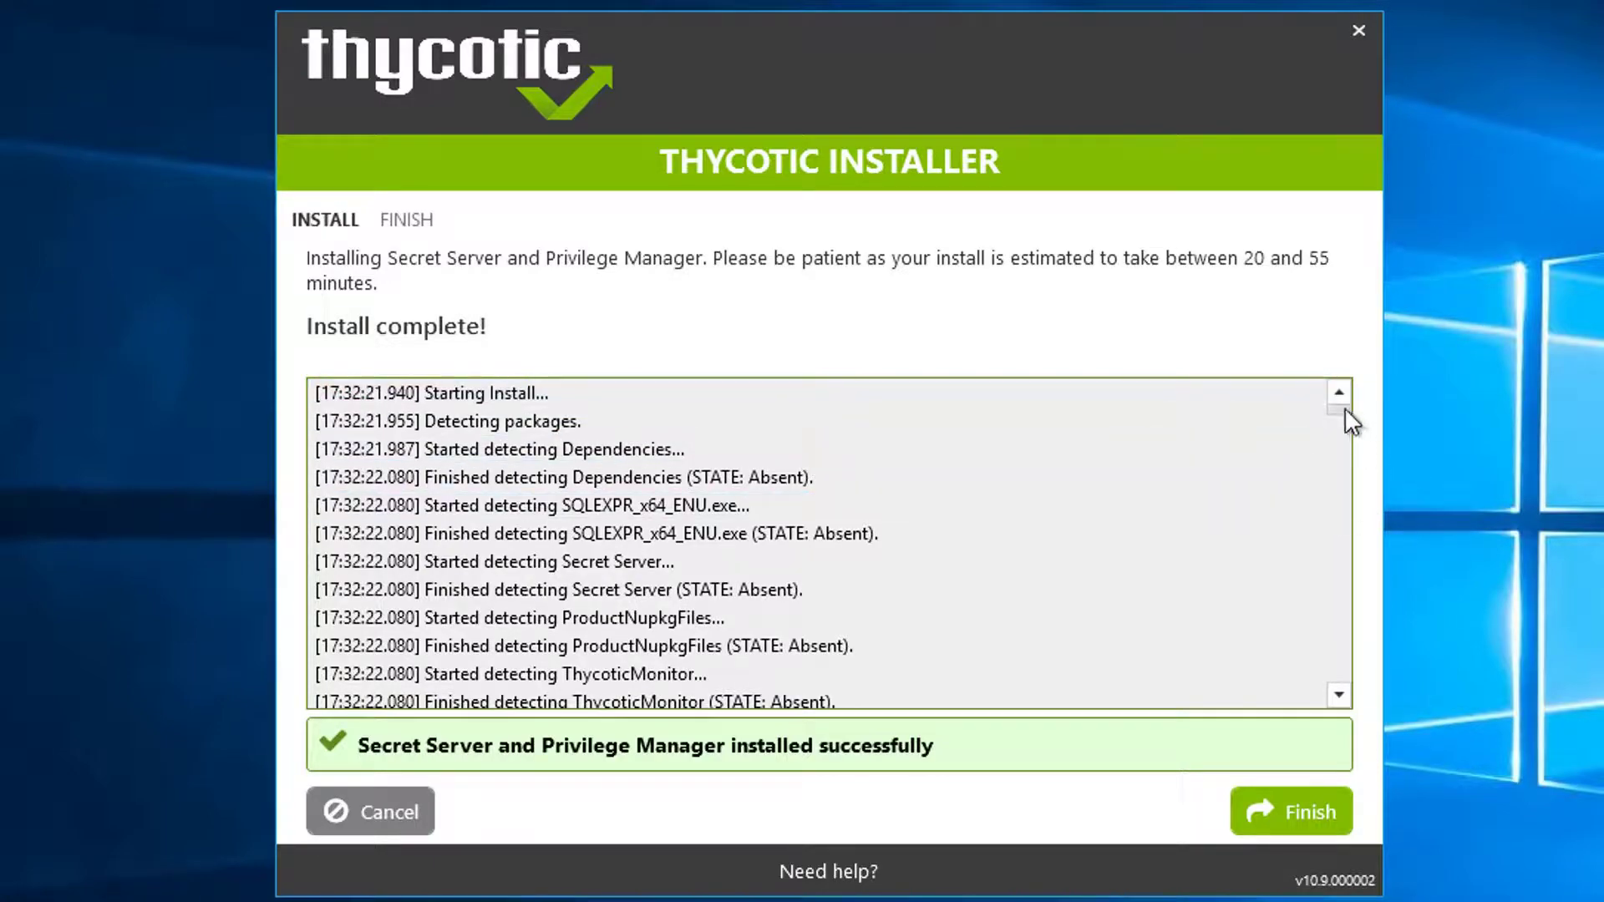
pyautogui.moveTo(1345, 408); pyautogui.dragTo(1365, 668)
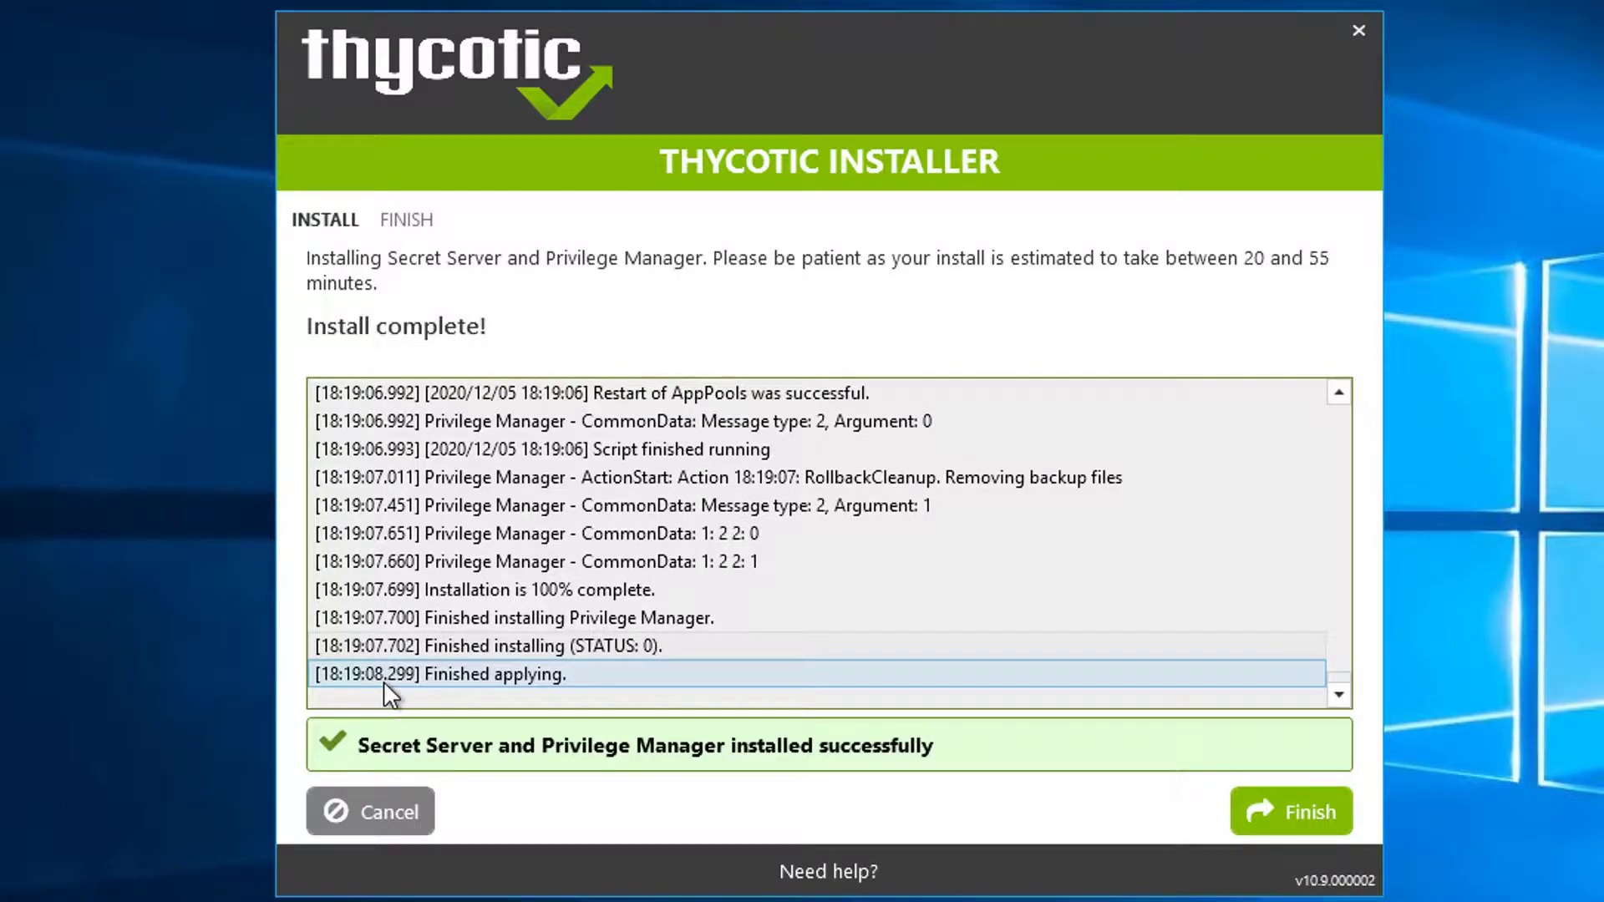
pyautogui.click(1271, 812)
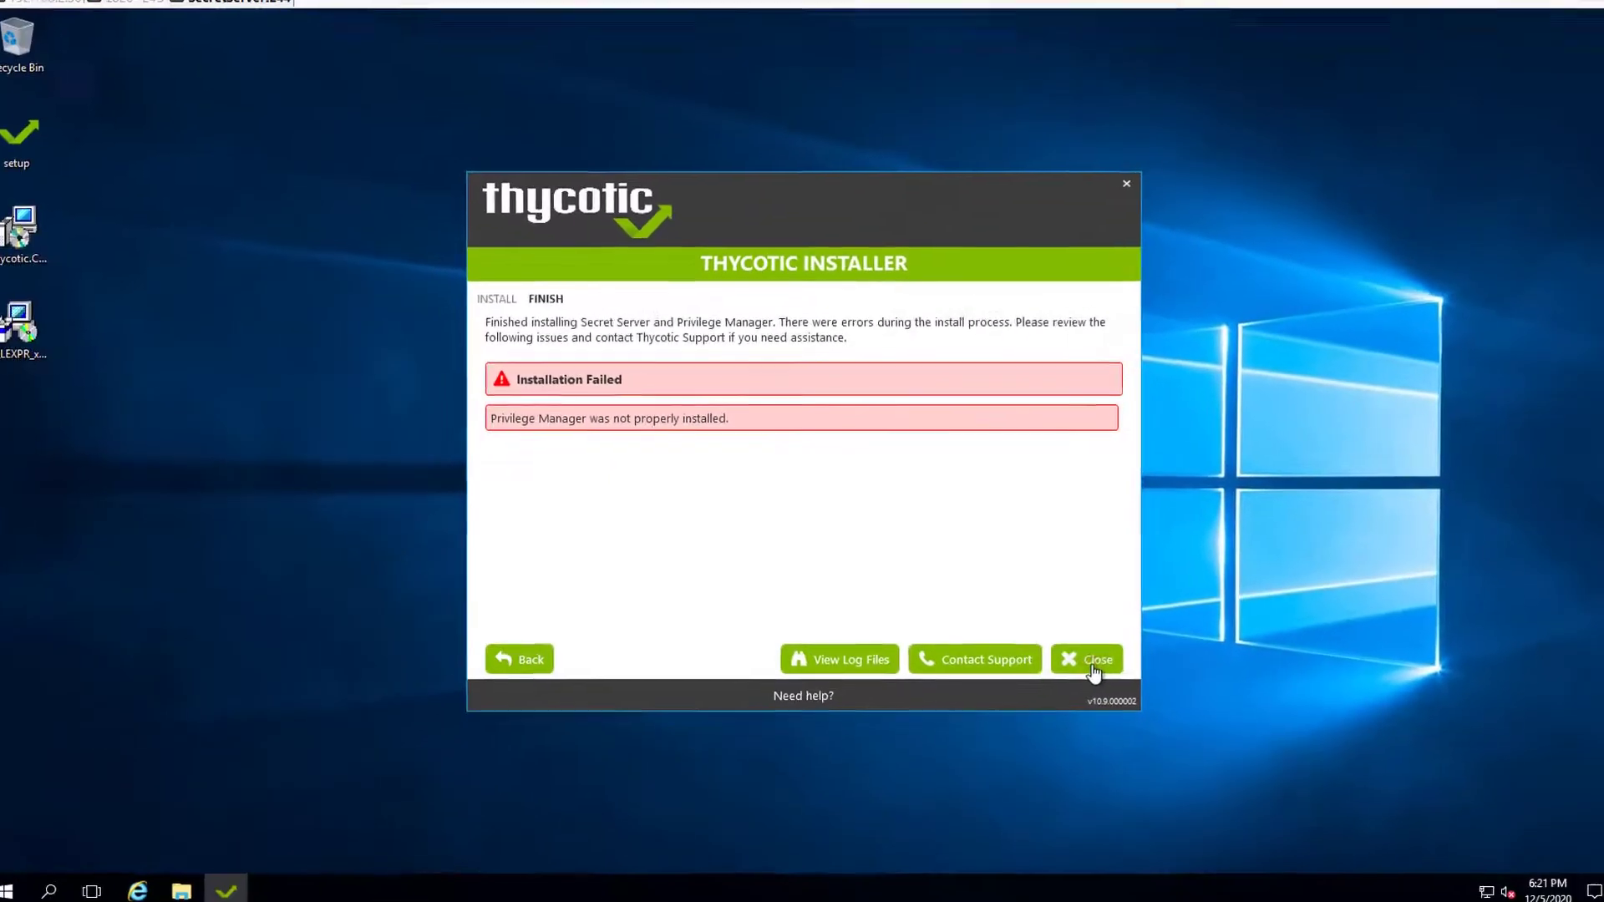
pyautogui.click(1293, 812)
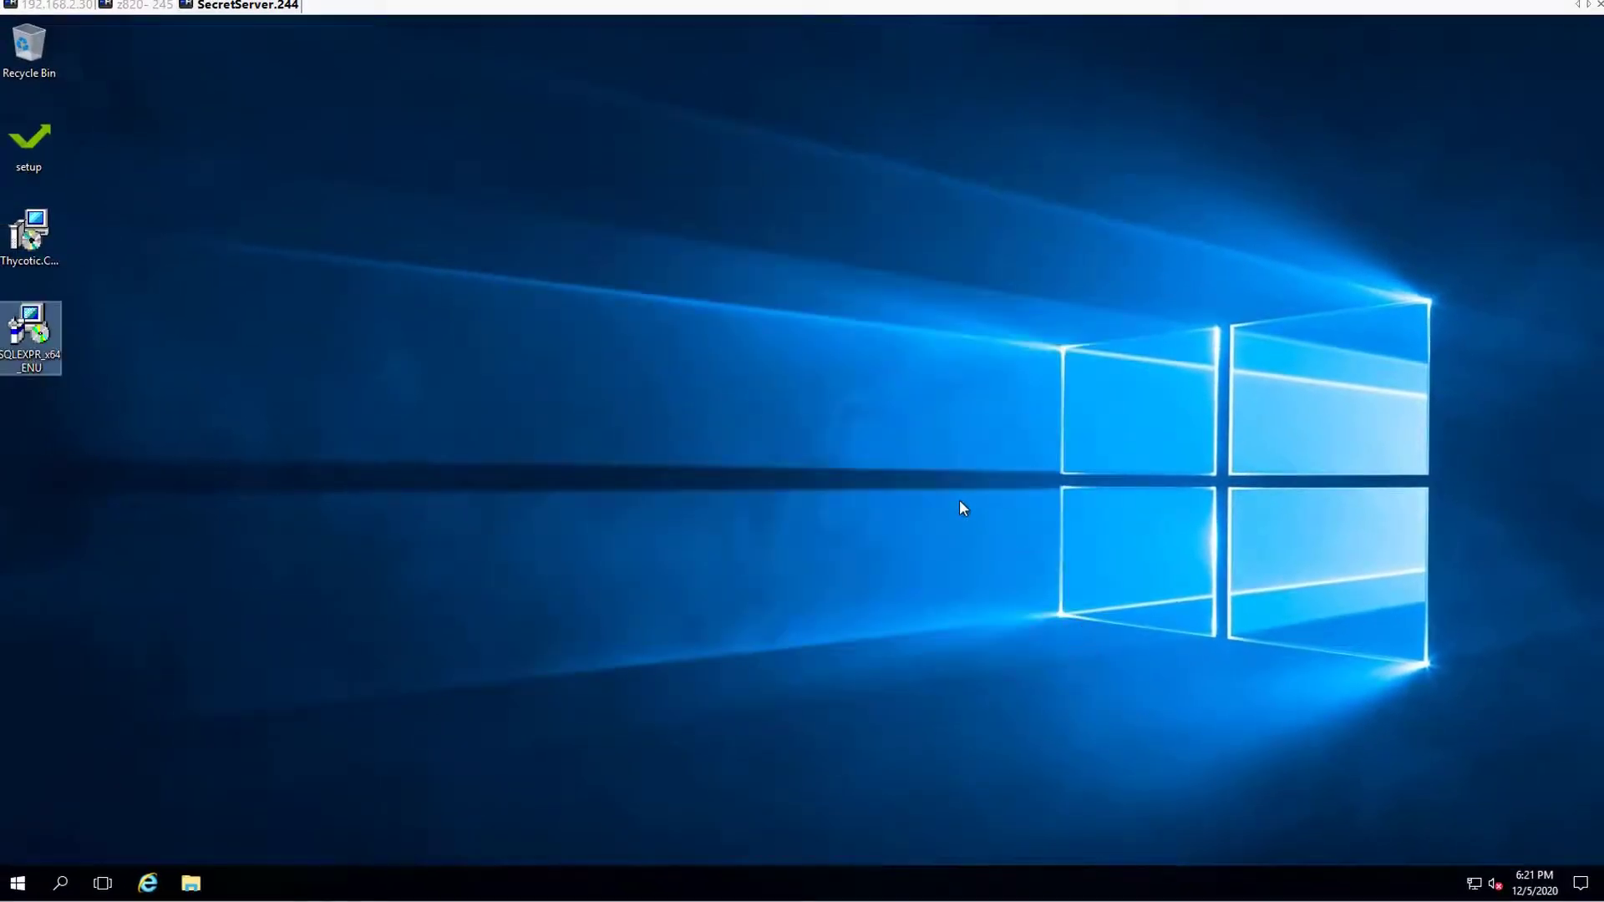
pyautogui.click(317, 743)
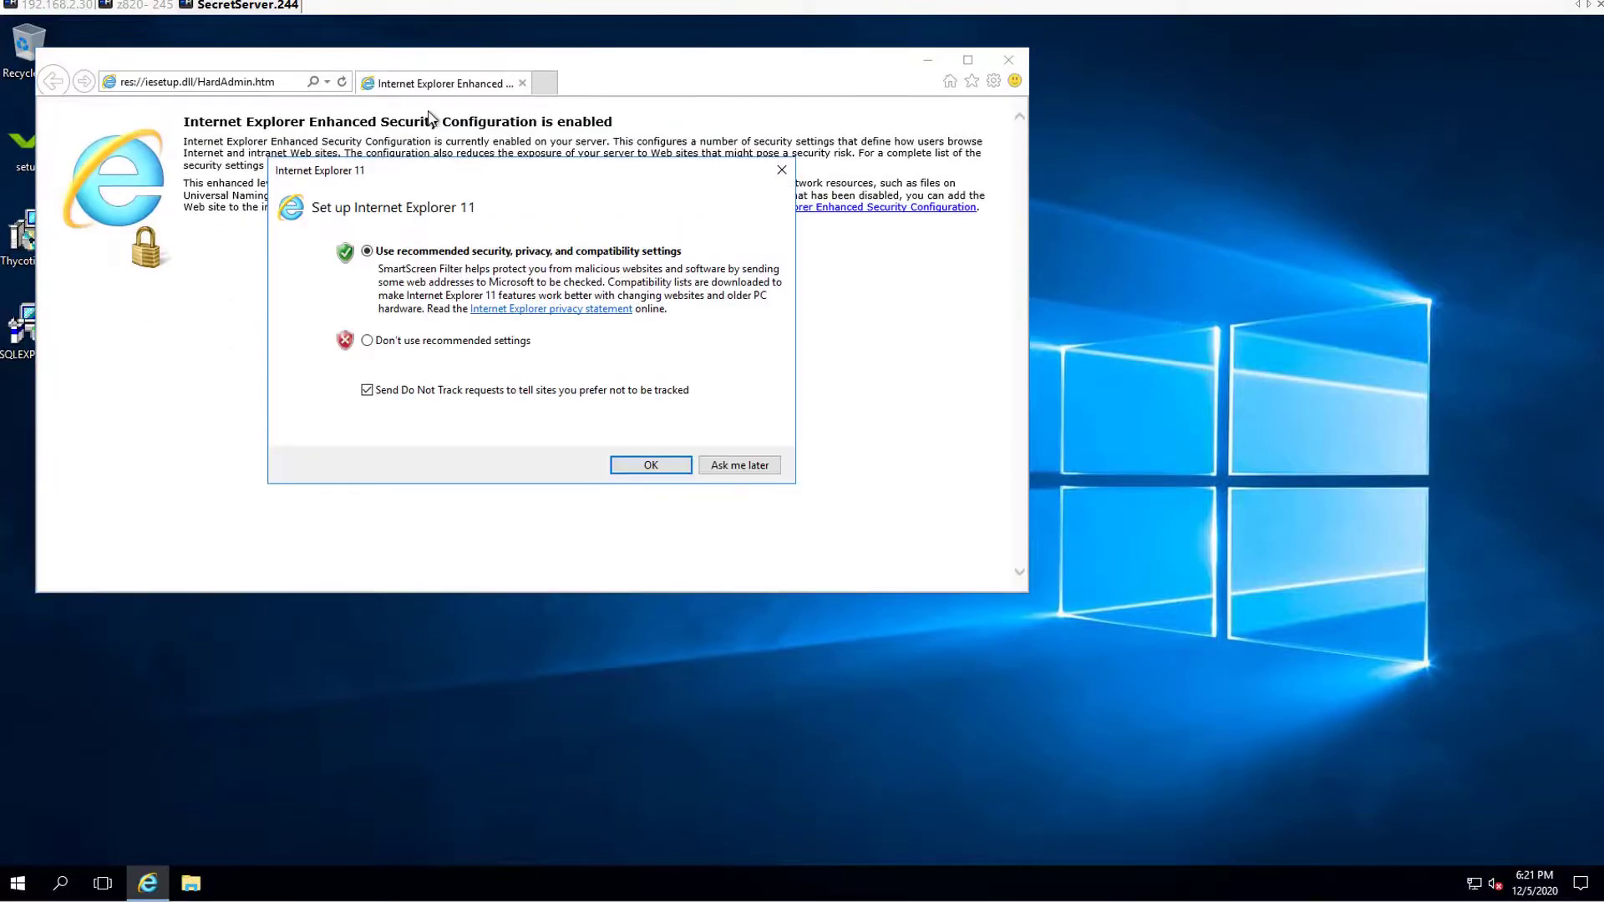
pyautogui.click(650, 465)
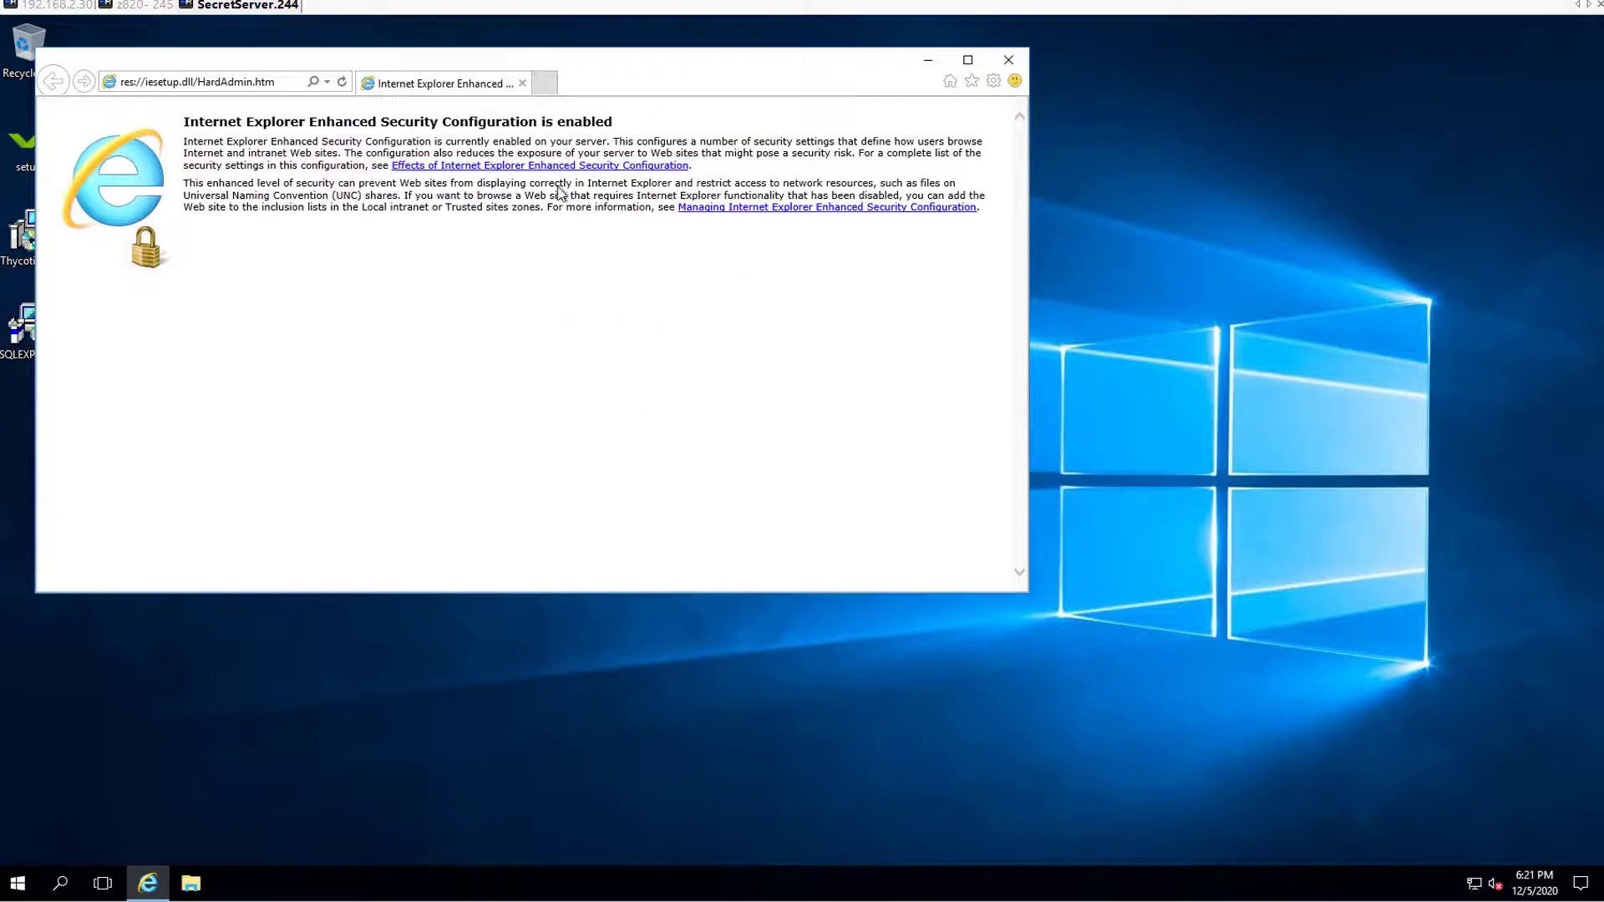
pyautogui.doubleClick(553, 53)
pyautogui.click(272, 53)
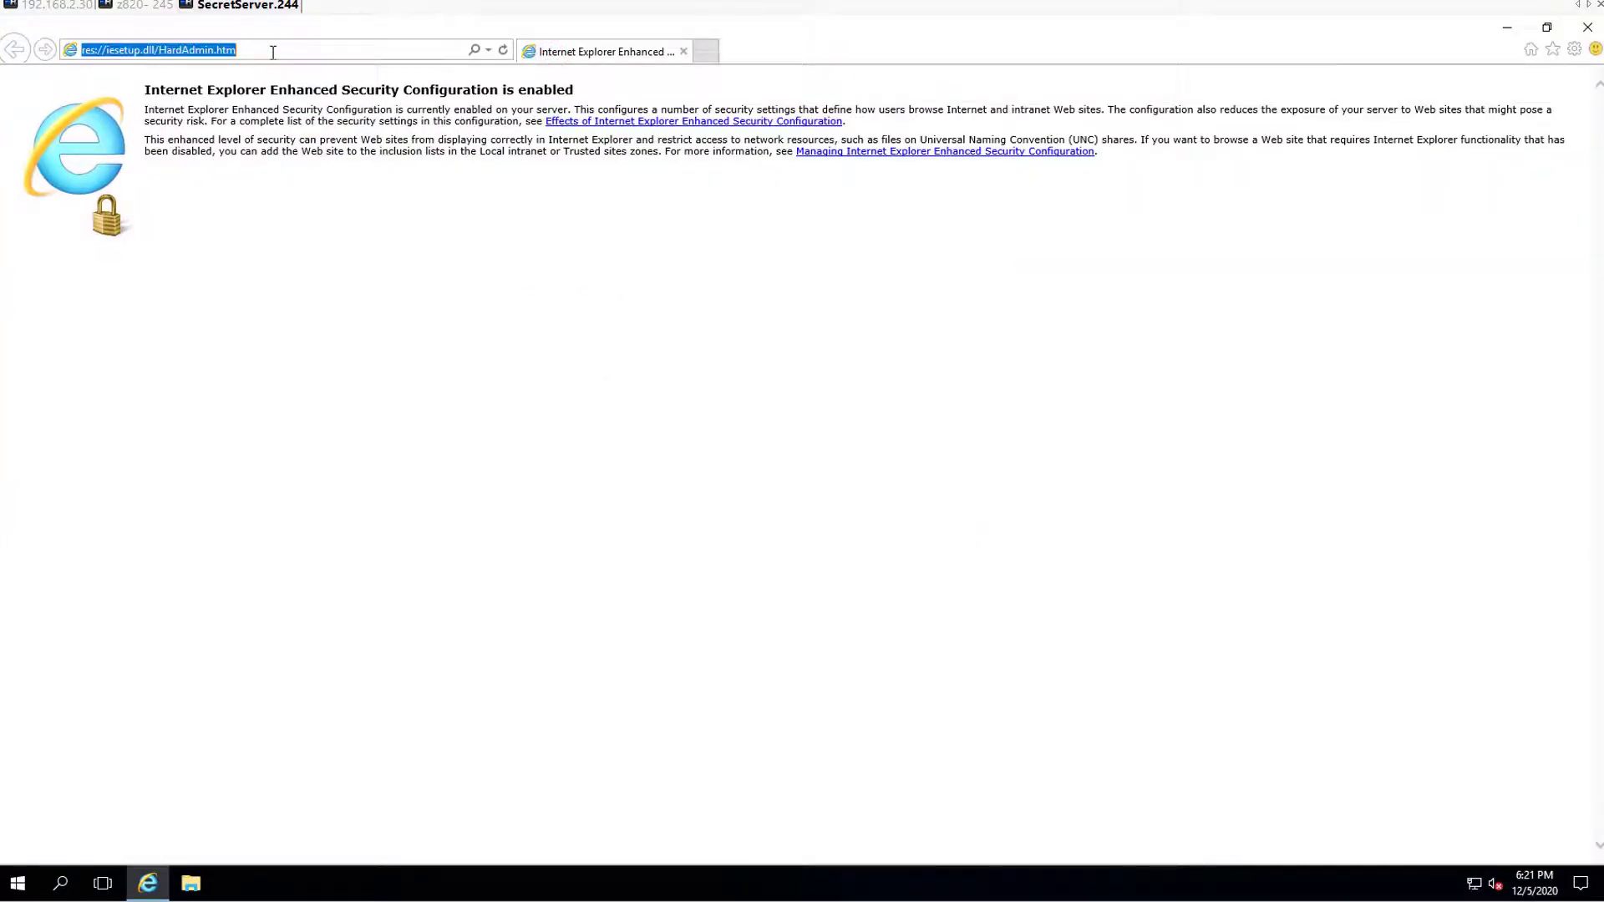
pyautogui.write('s')
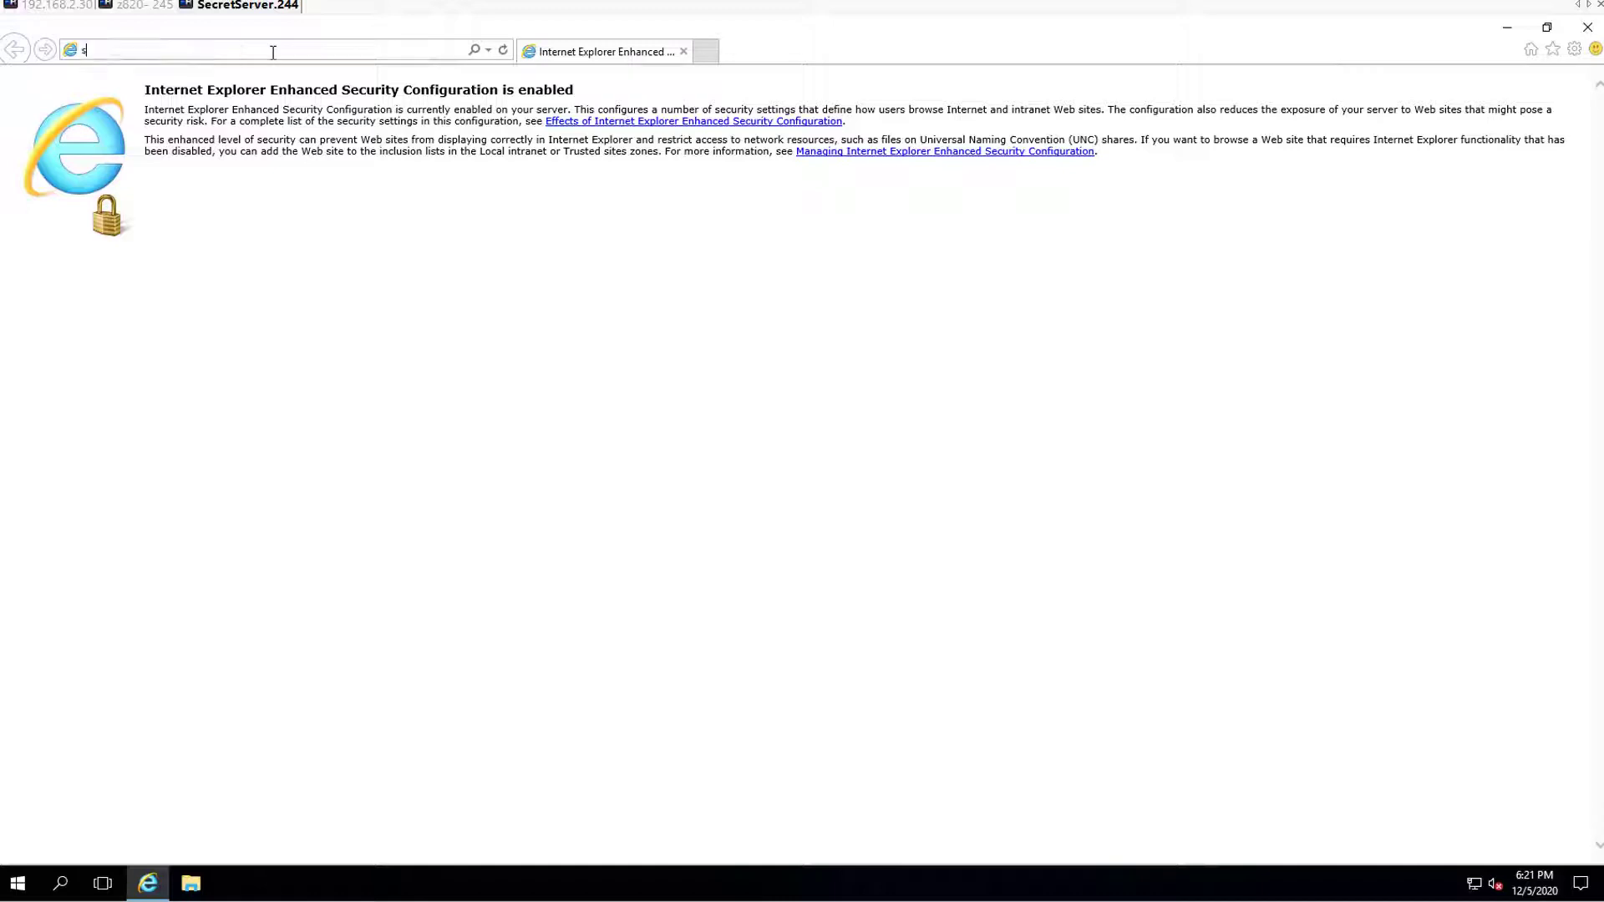
pyautogui.press('BackSpace')
pyautogui.write('https')
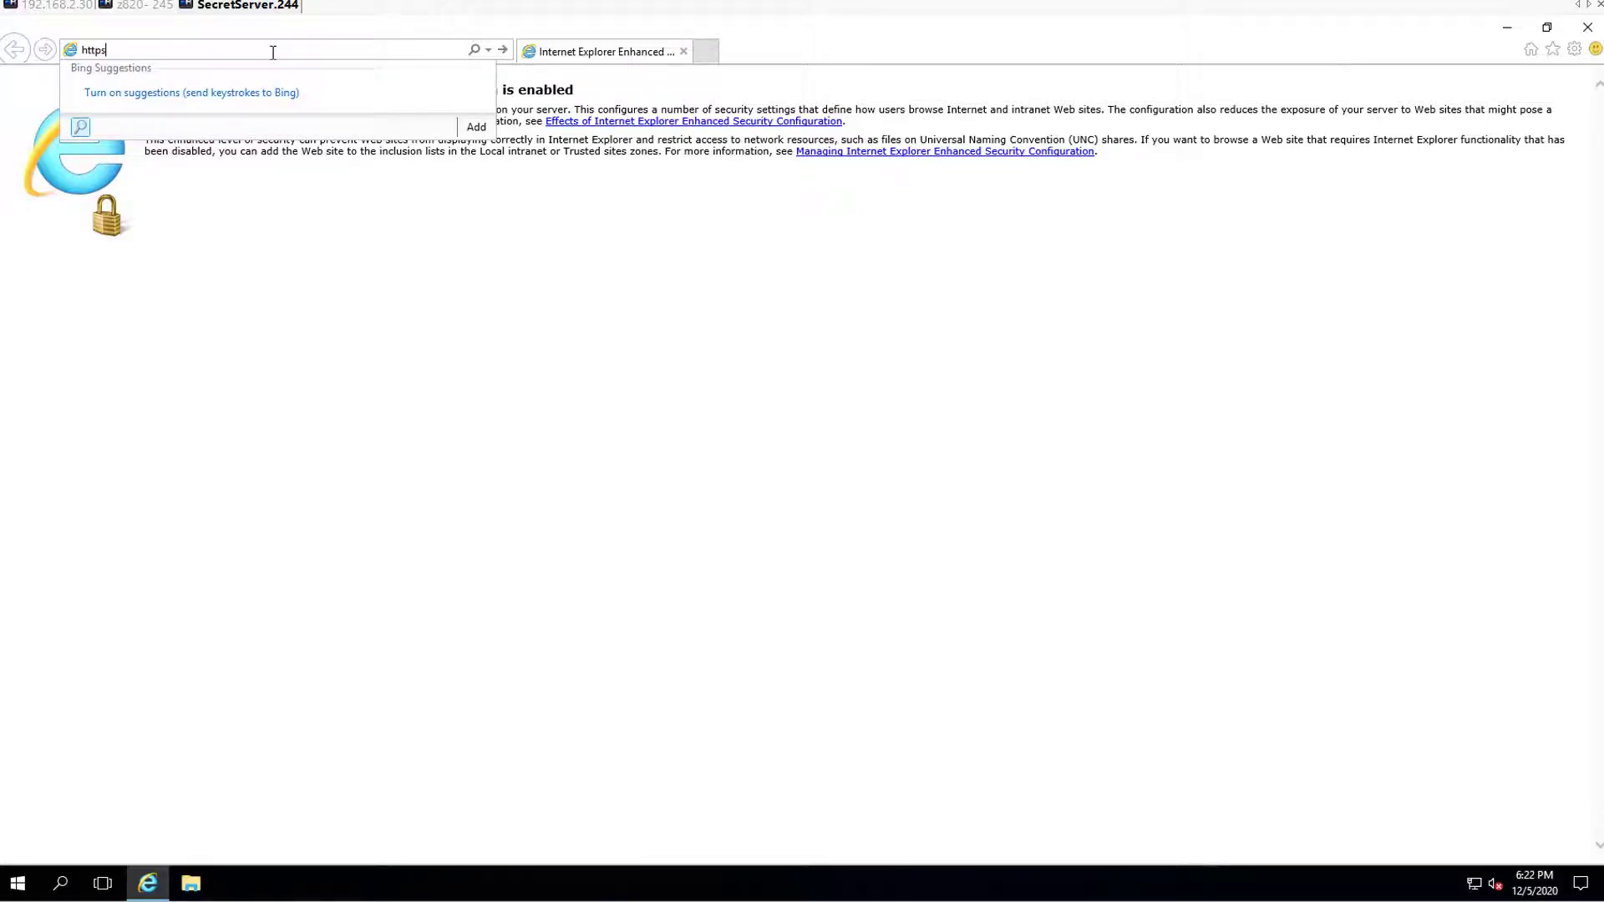
pyautogui.write('://localhost/')
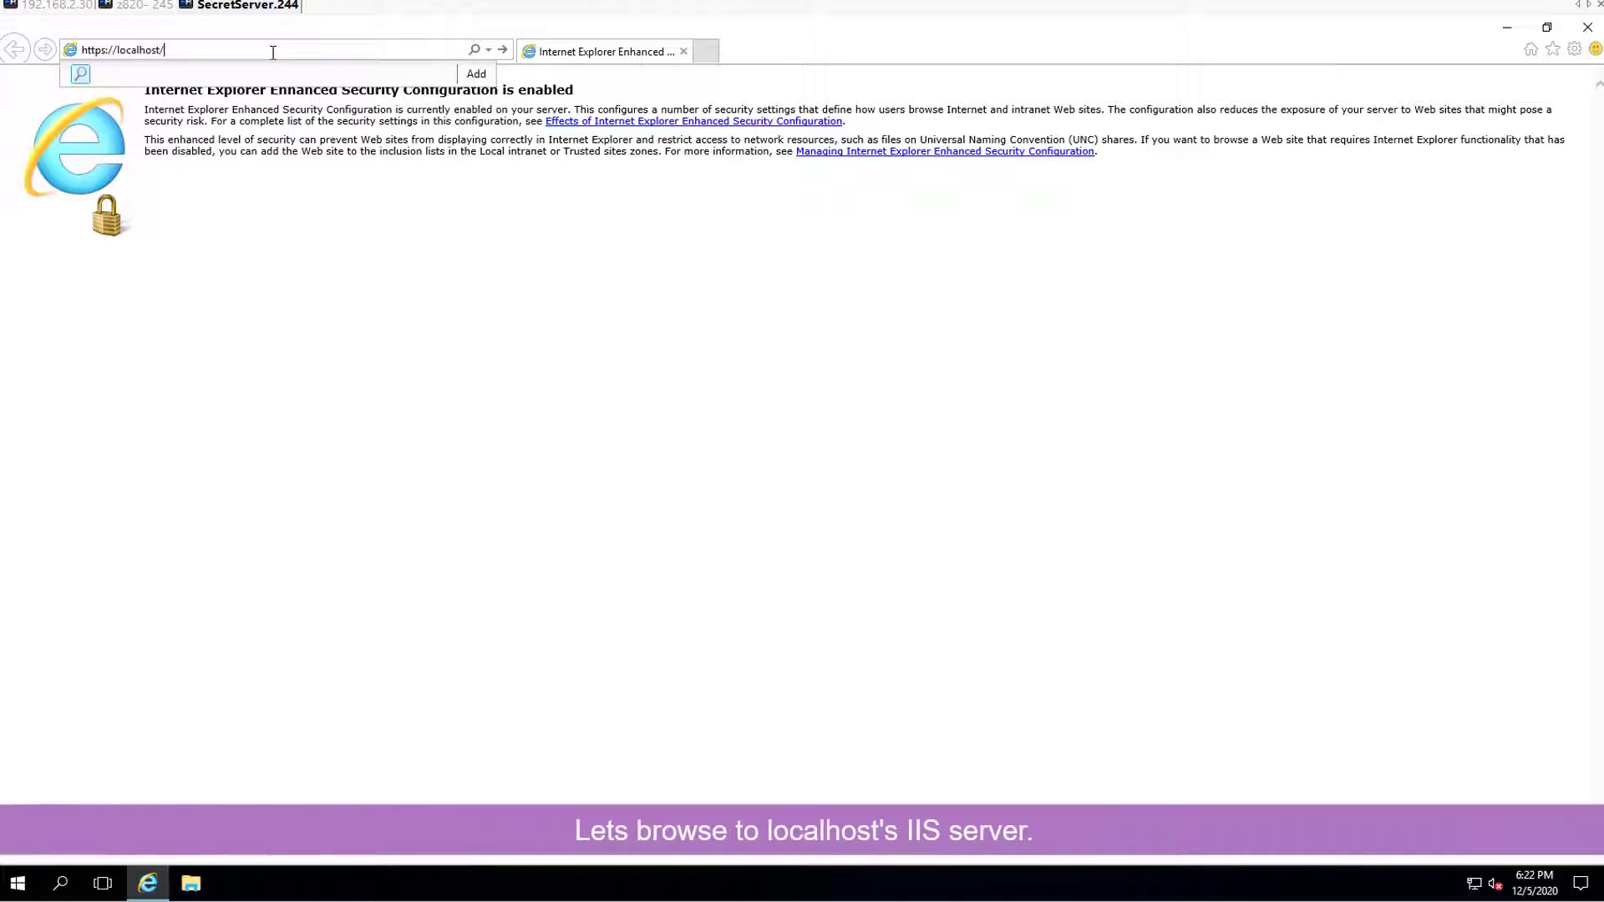
pyautogui.press('Return')
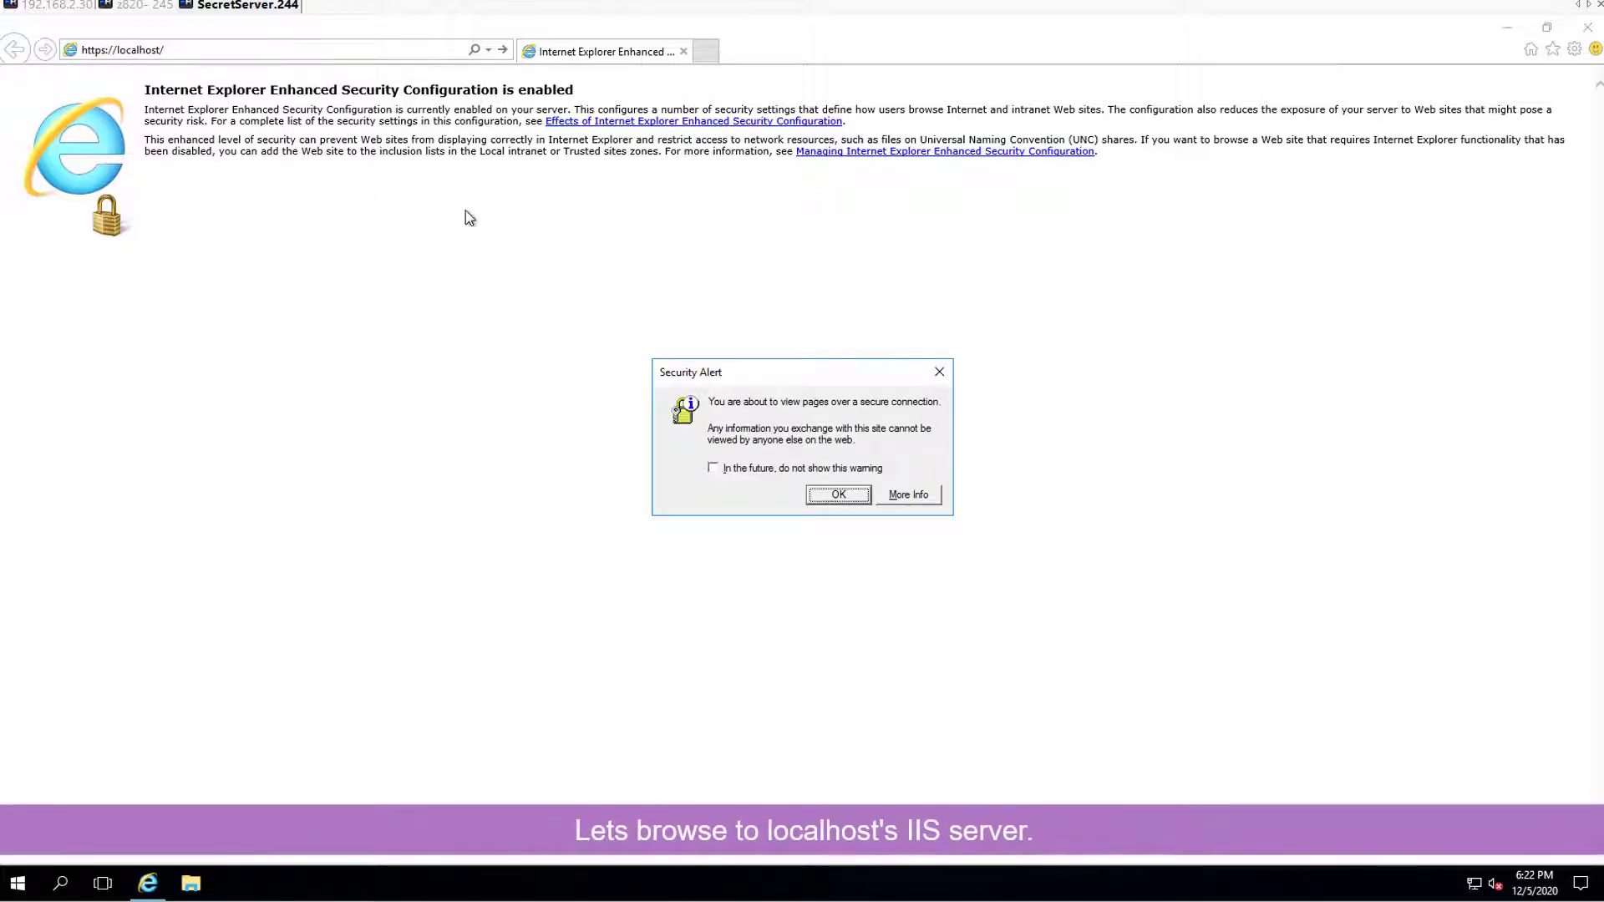
# Dismiss the secure-connection alert and proceed past the certificate error to the IIS welcome page
pyautogui.click(739, 471)
pyautogui.click(822, 498)
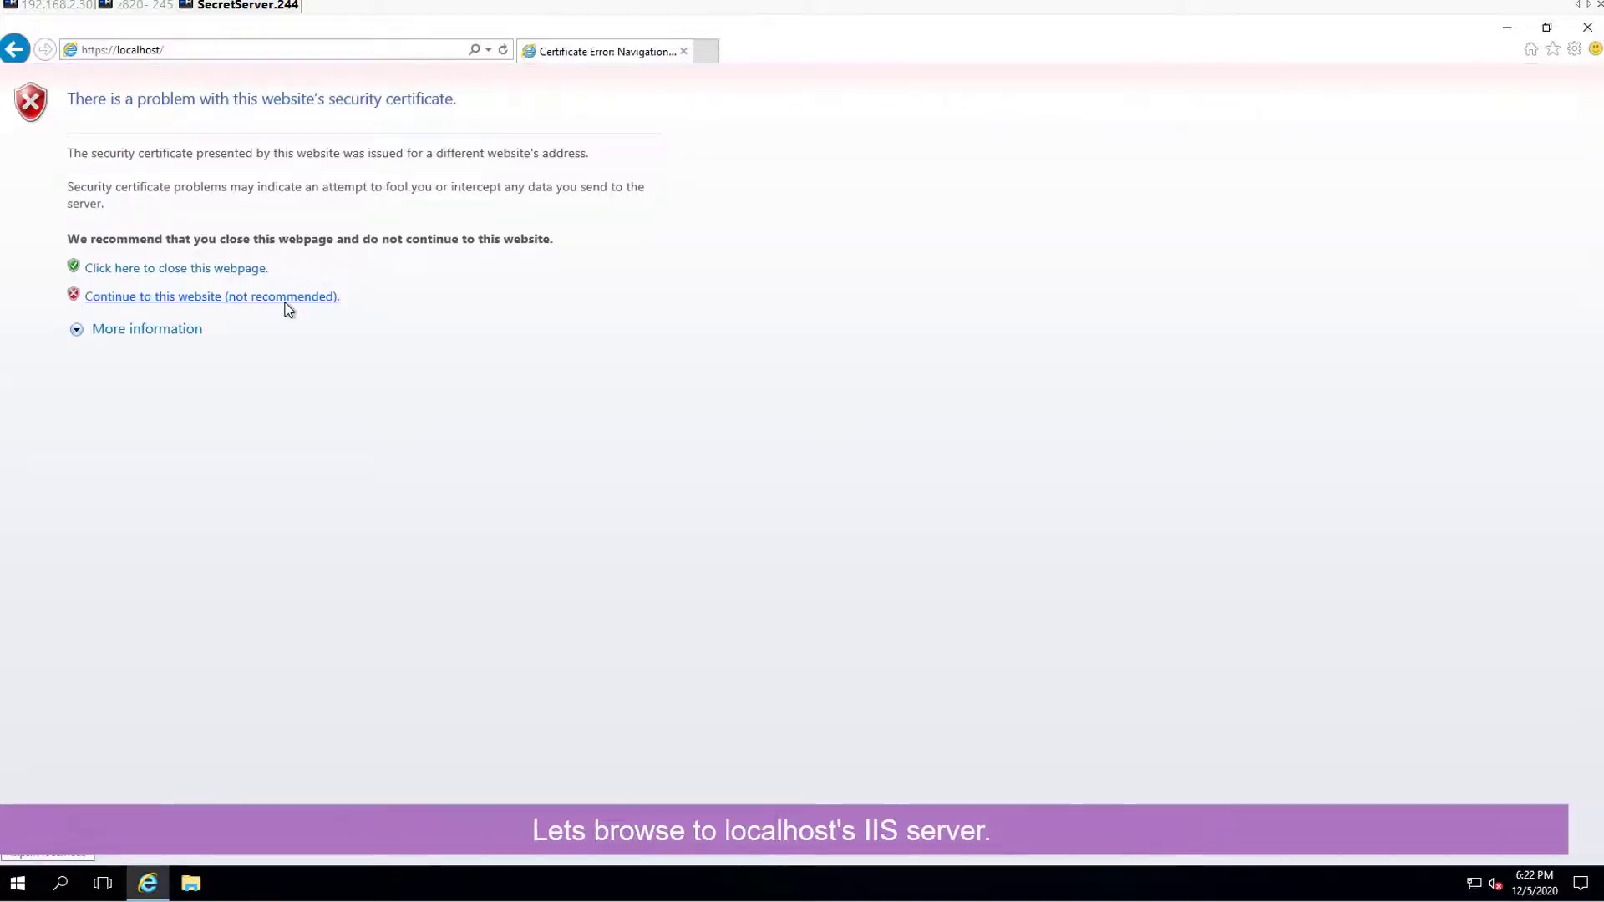
pyautogui.click(284, 298)
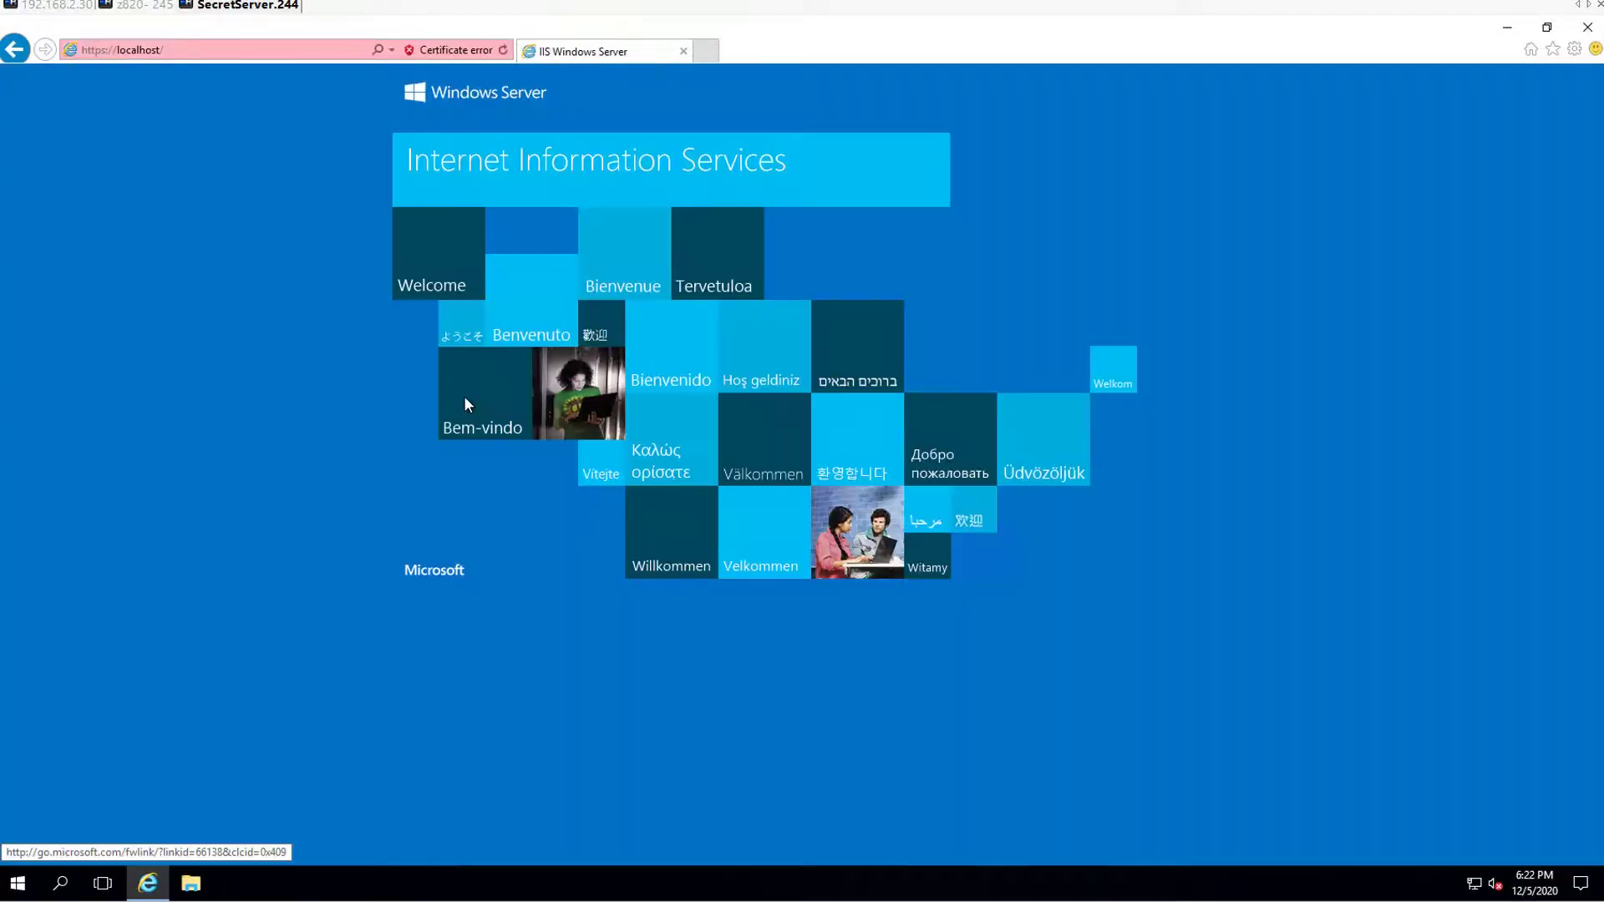
pyautogui.click(208, 50)
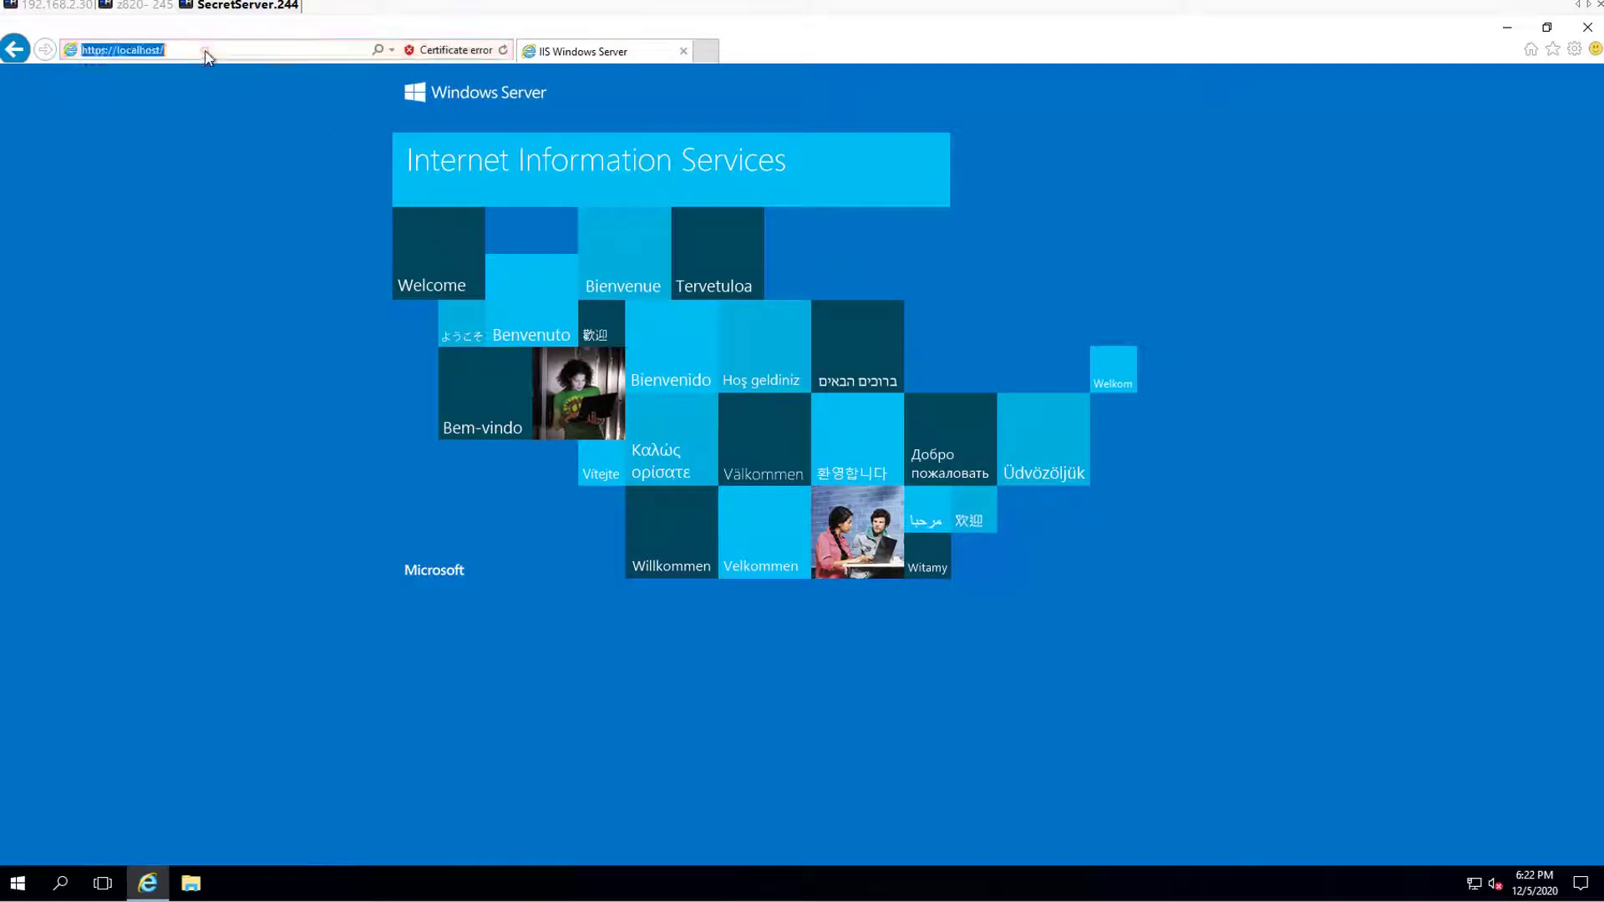
pyautogui.click(208, 50)
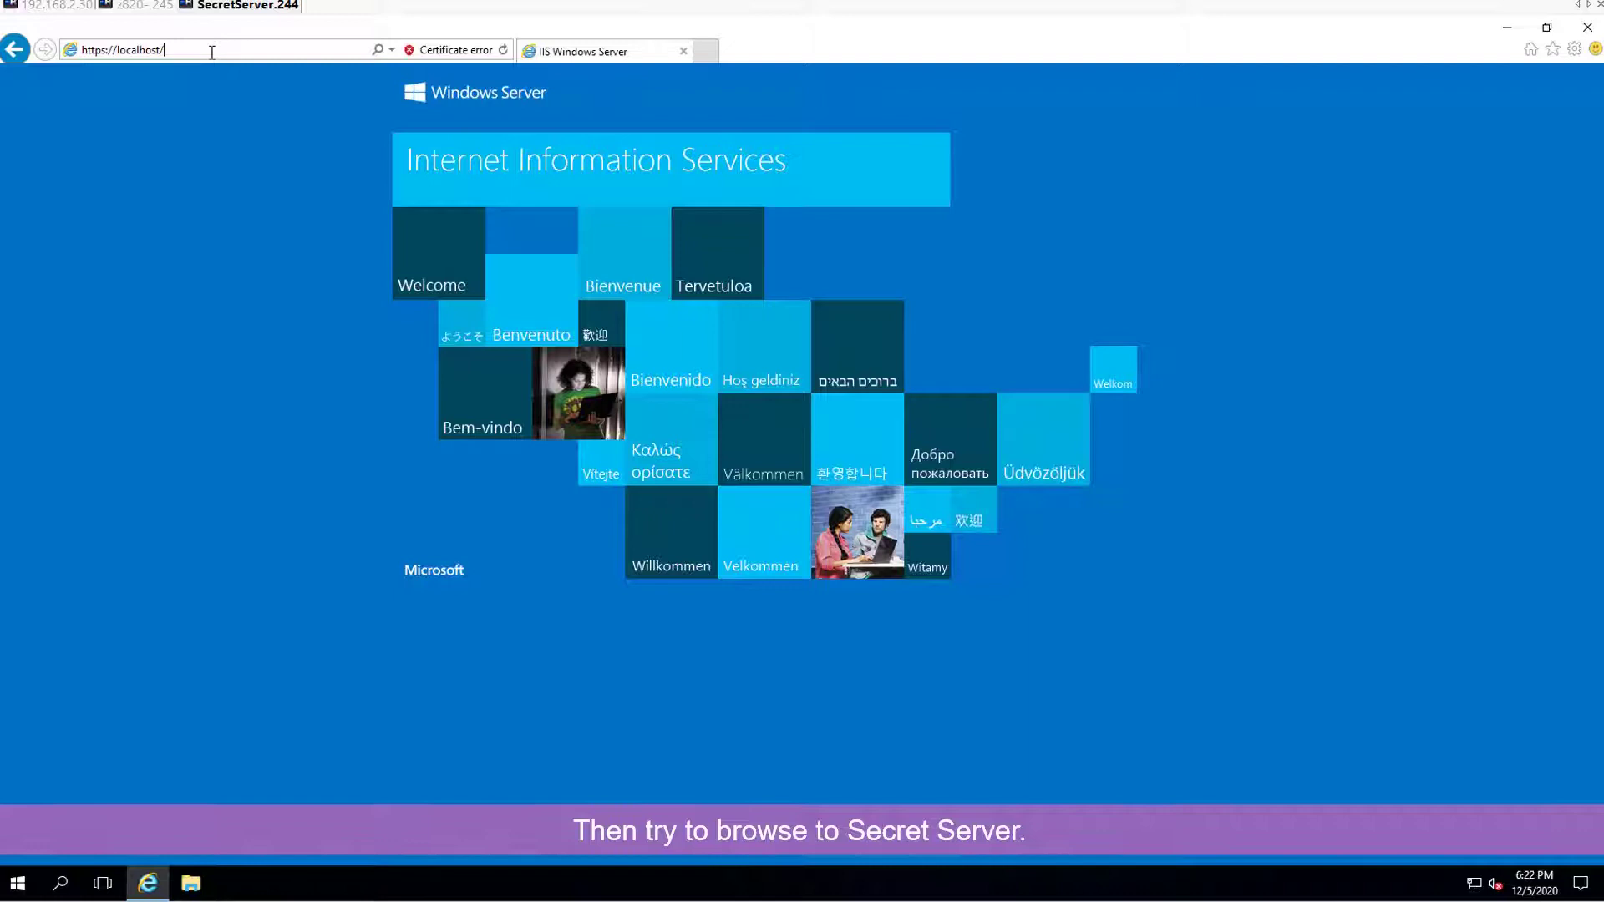
pyautogui.write('se')
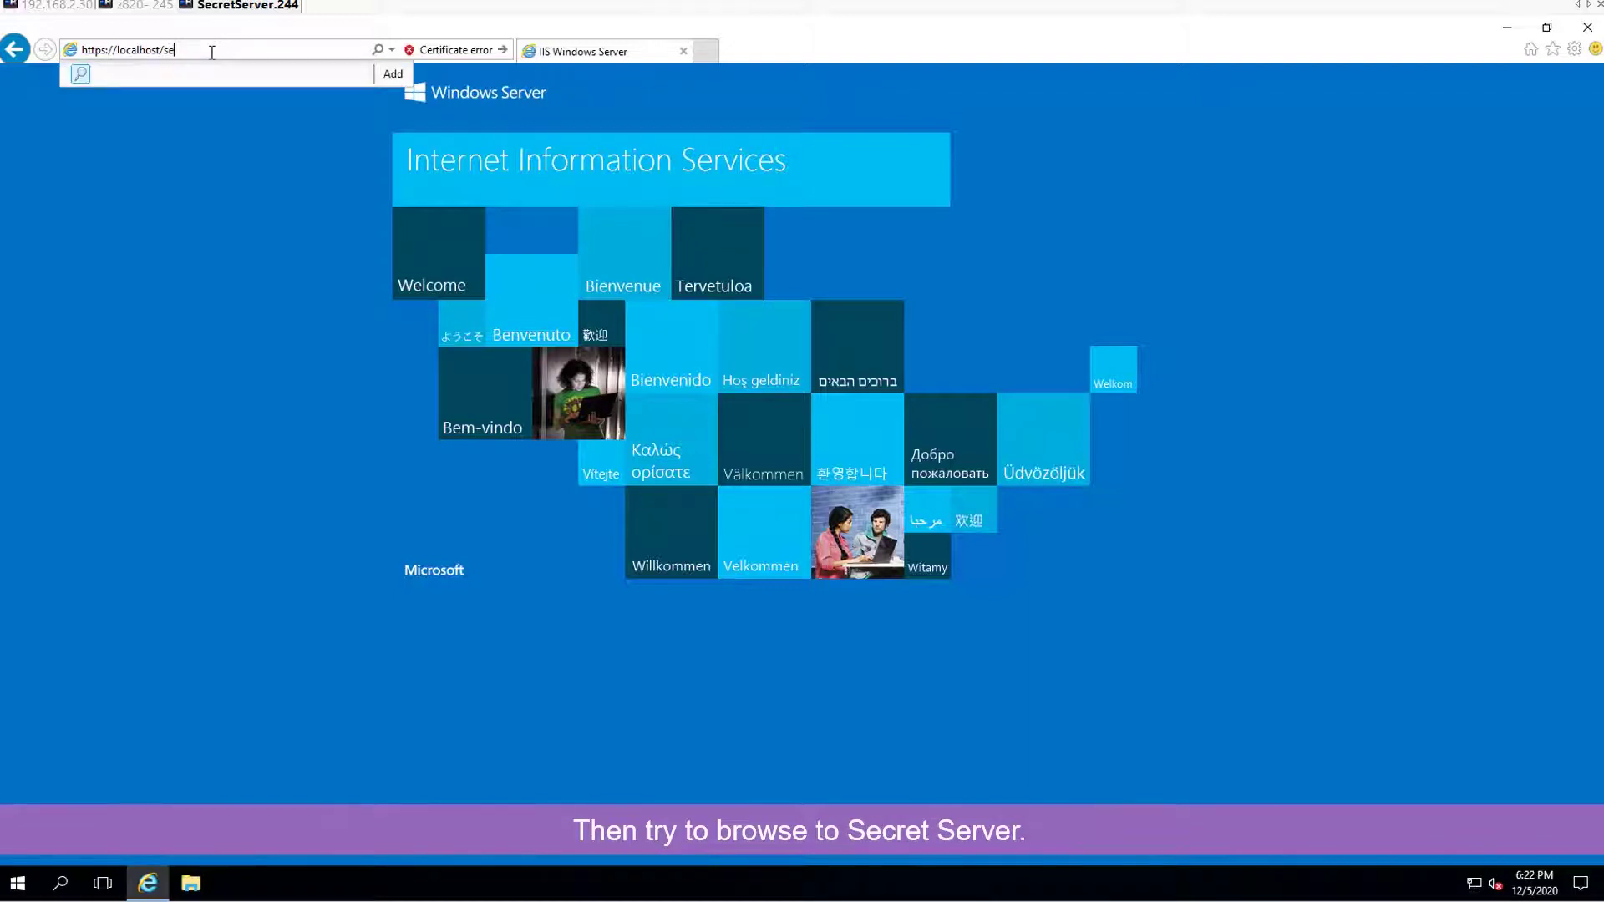
pyautogui.write('cretserver')
pyautogui.press('Return')
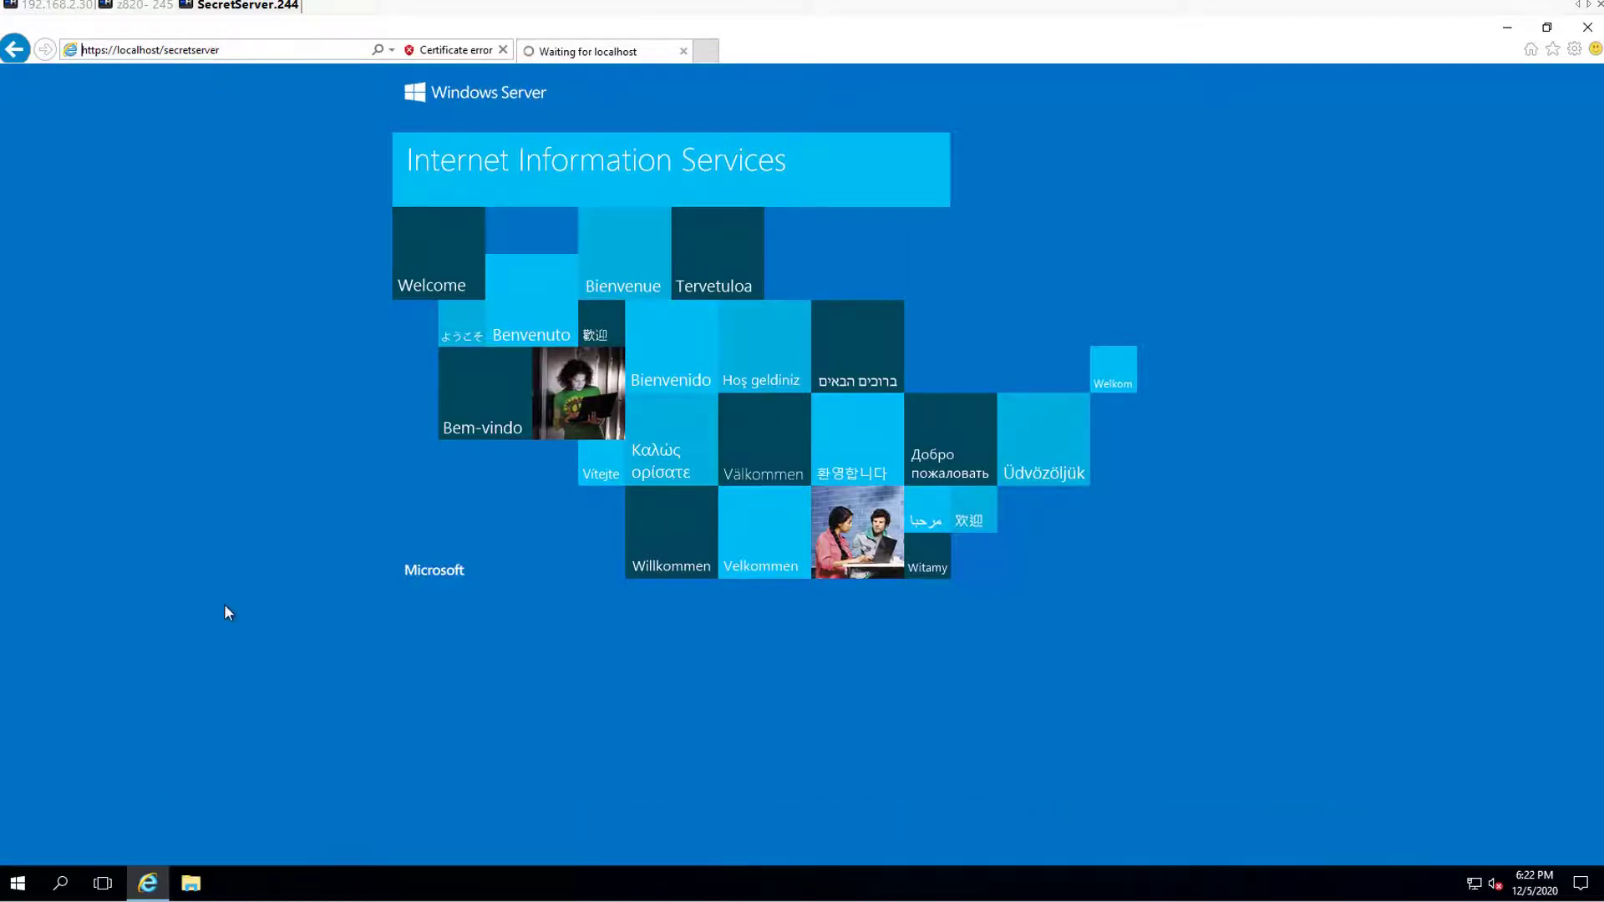
pyautogui.click(28, 892)
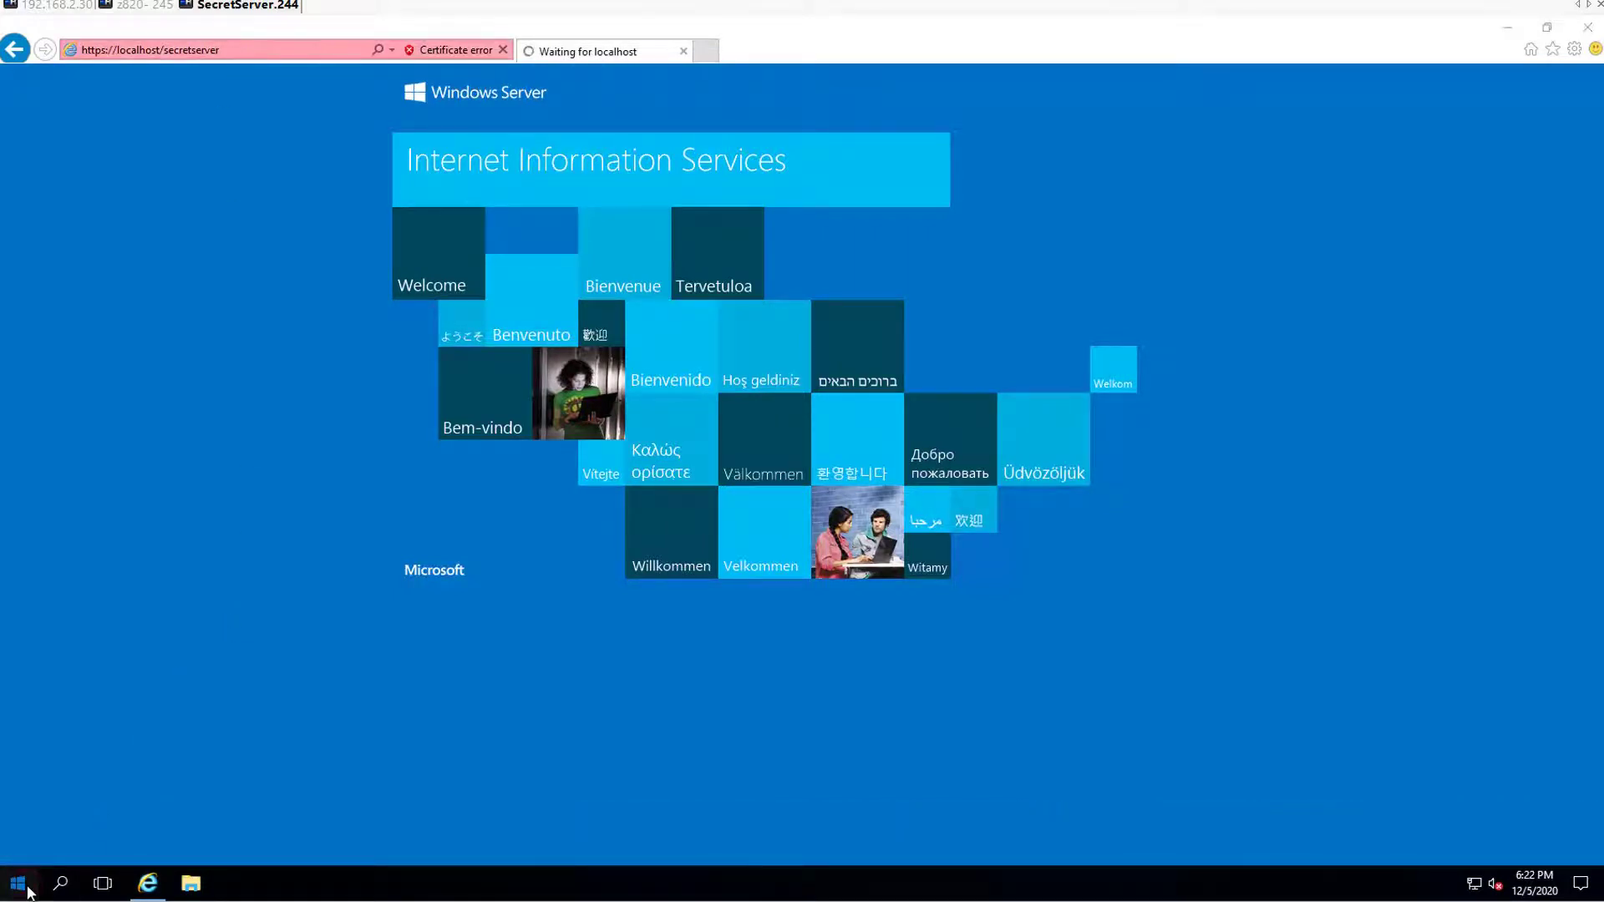
# Launch IIS Manager from the Windows Administrative Tools group
pyautogui.click(28, 892)
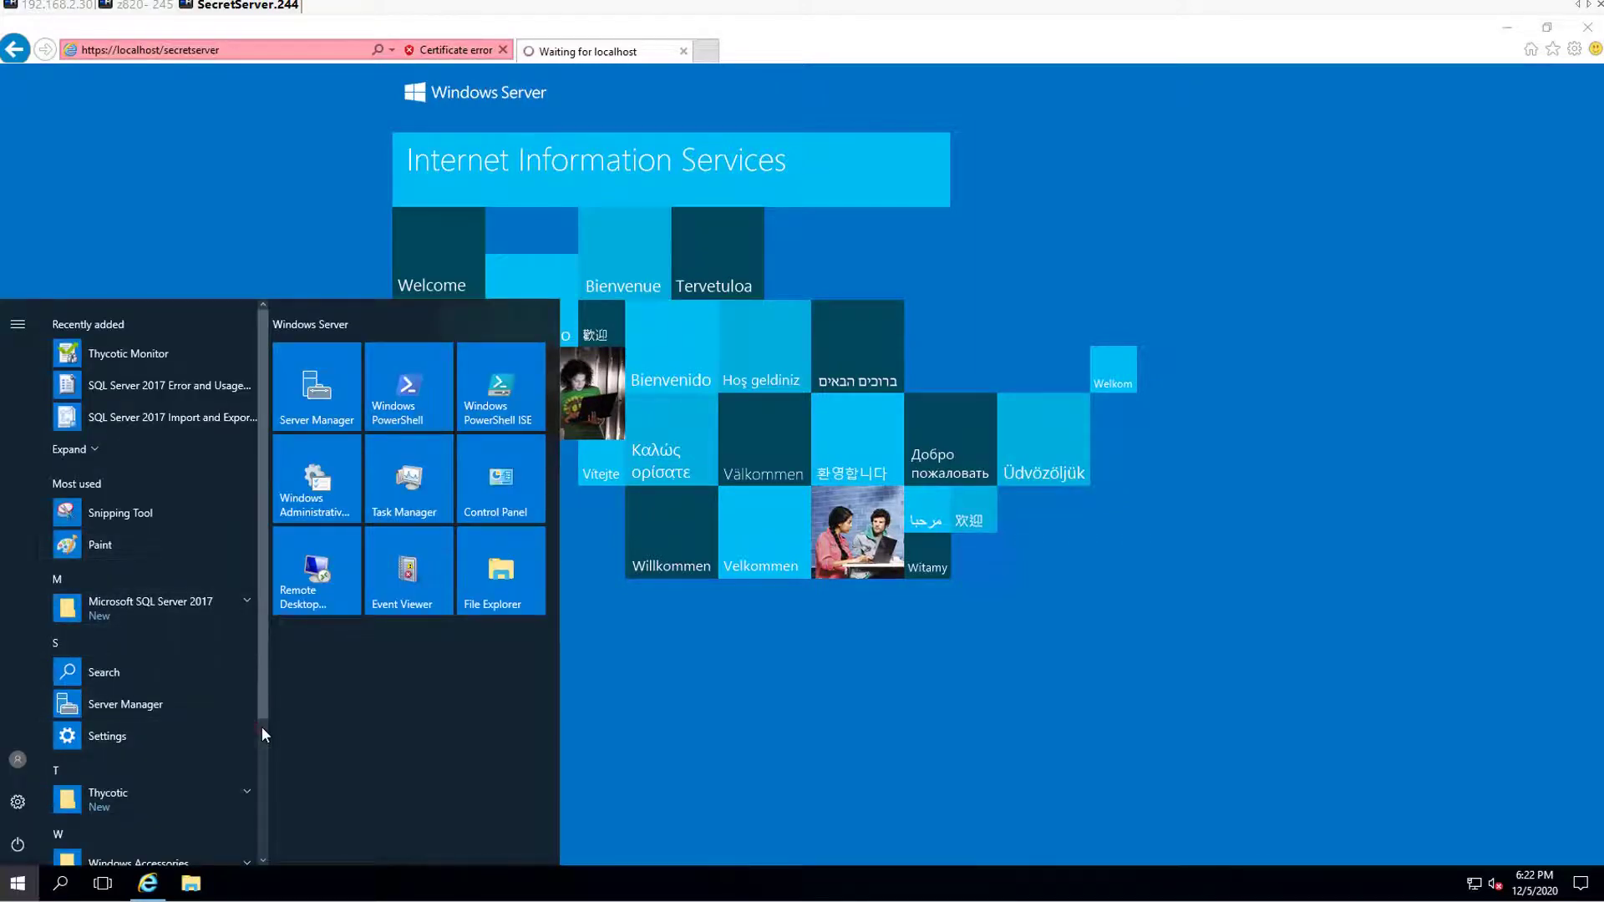
pyautogui.scroll(-3, 262, 726)
pyautogui.click(243, 702)
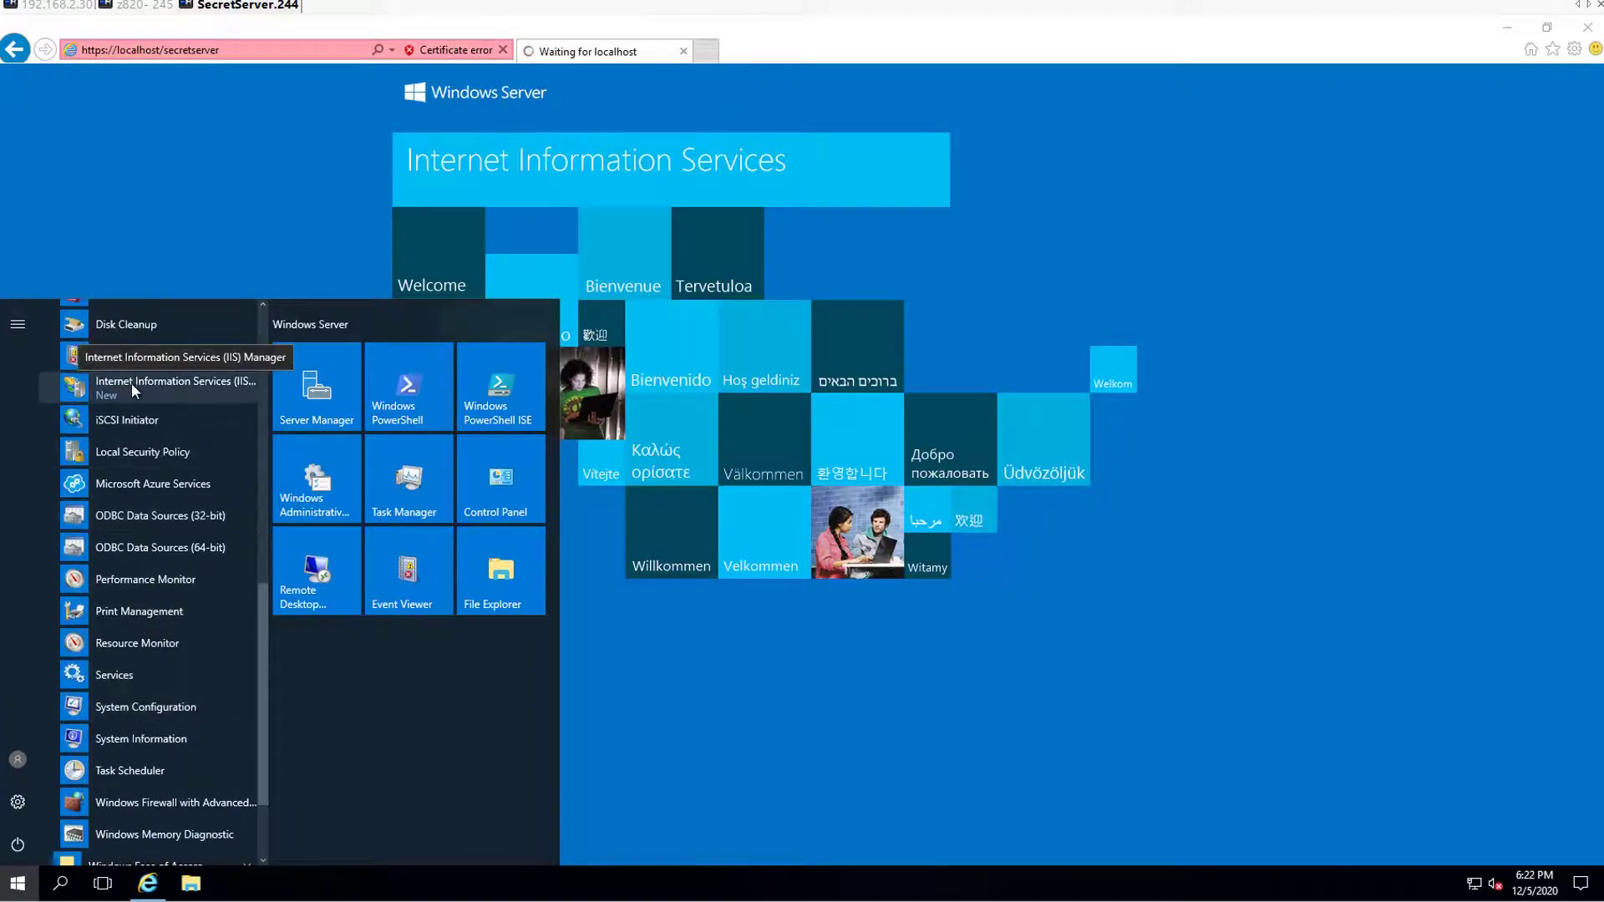
pyautogui.click(173, 386)
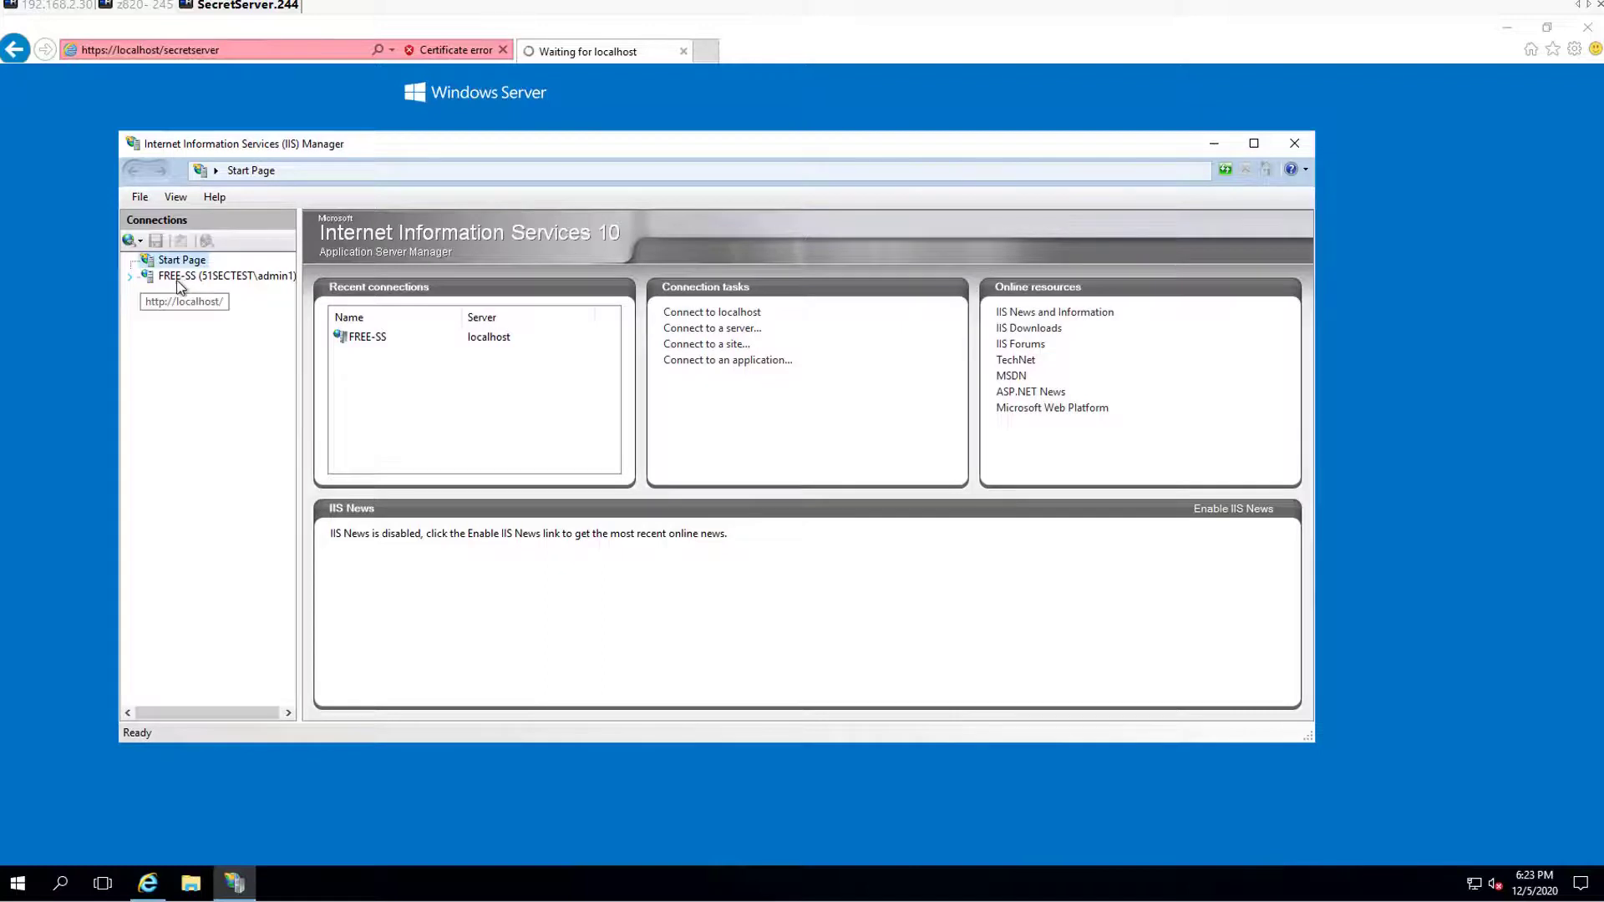
# Expand FREE-SS > Sites > Default Web Site and view the SecretServer and TMS applications
pyautogui.click(130, 276)
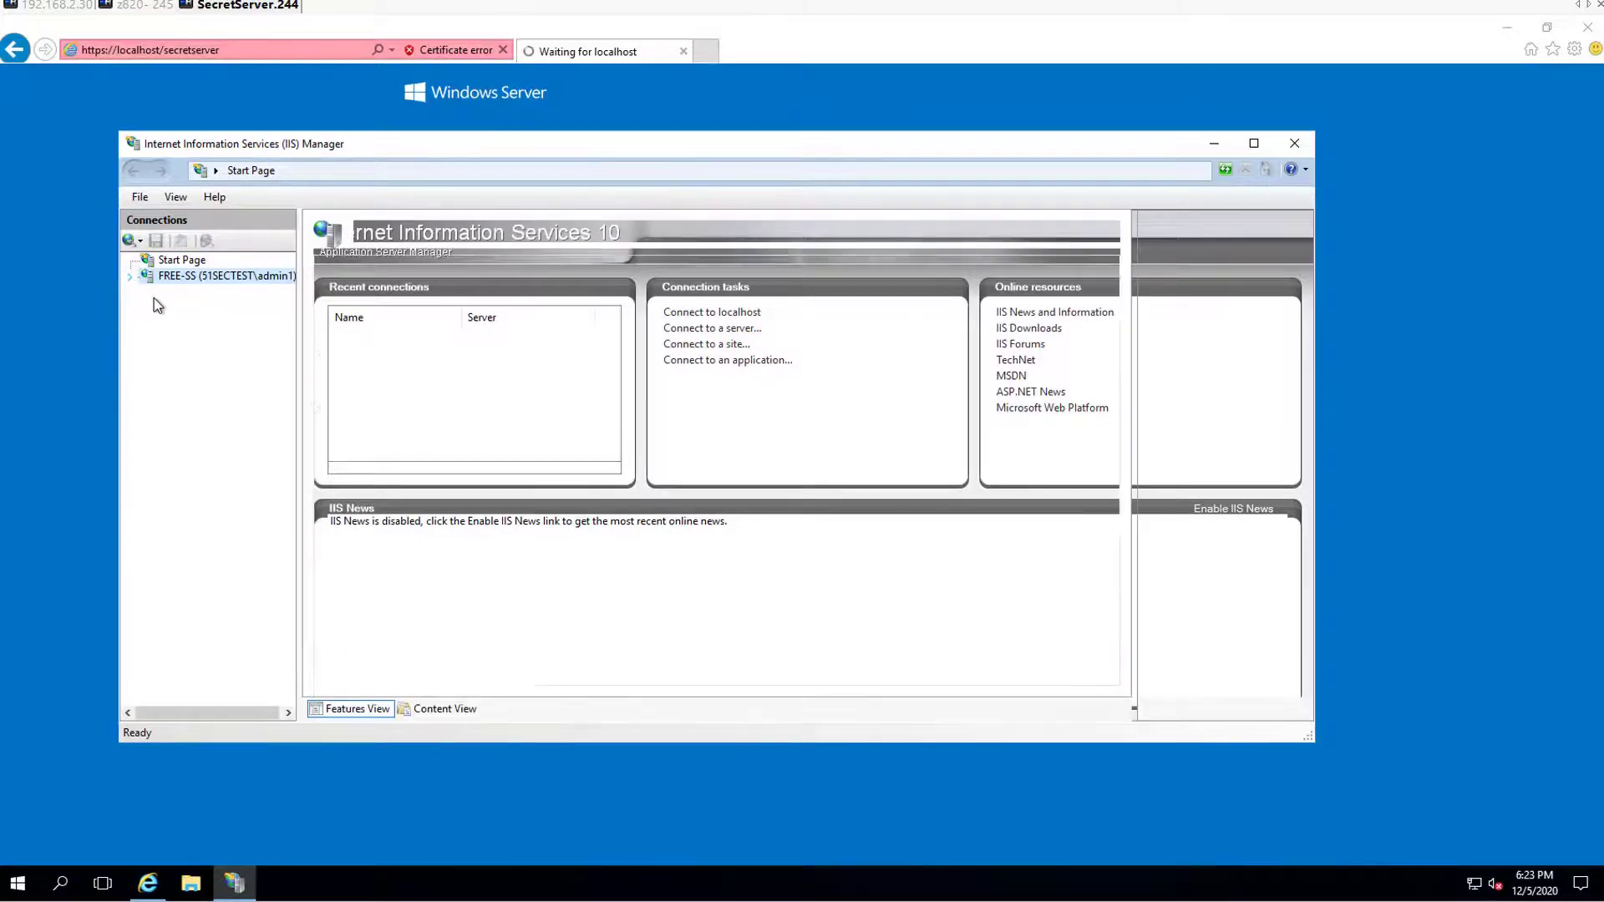
pyautogui.click(131, 278)
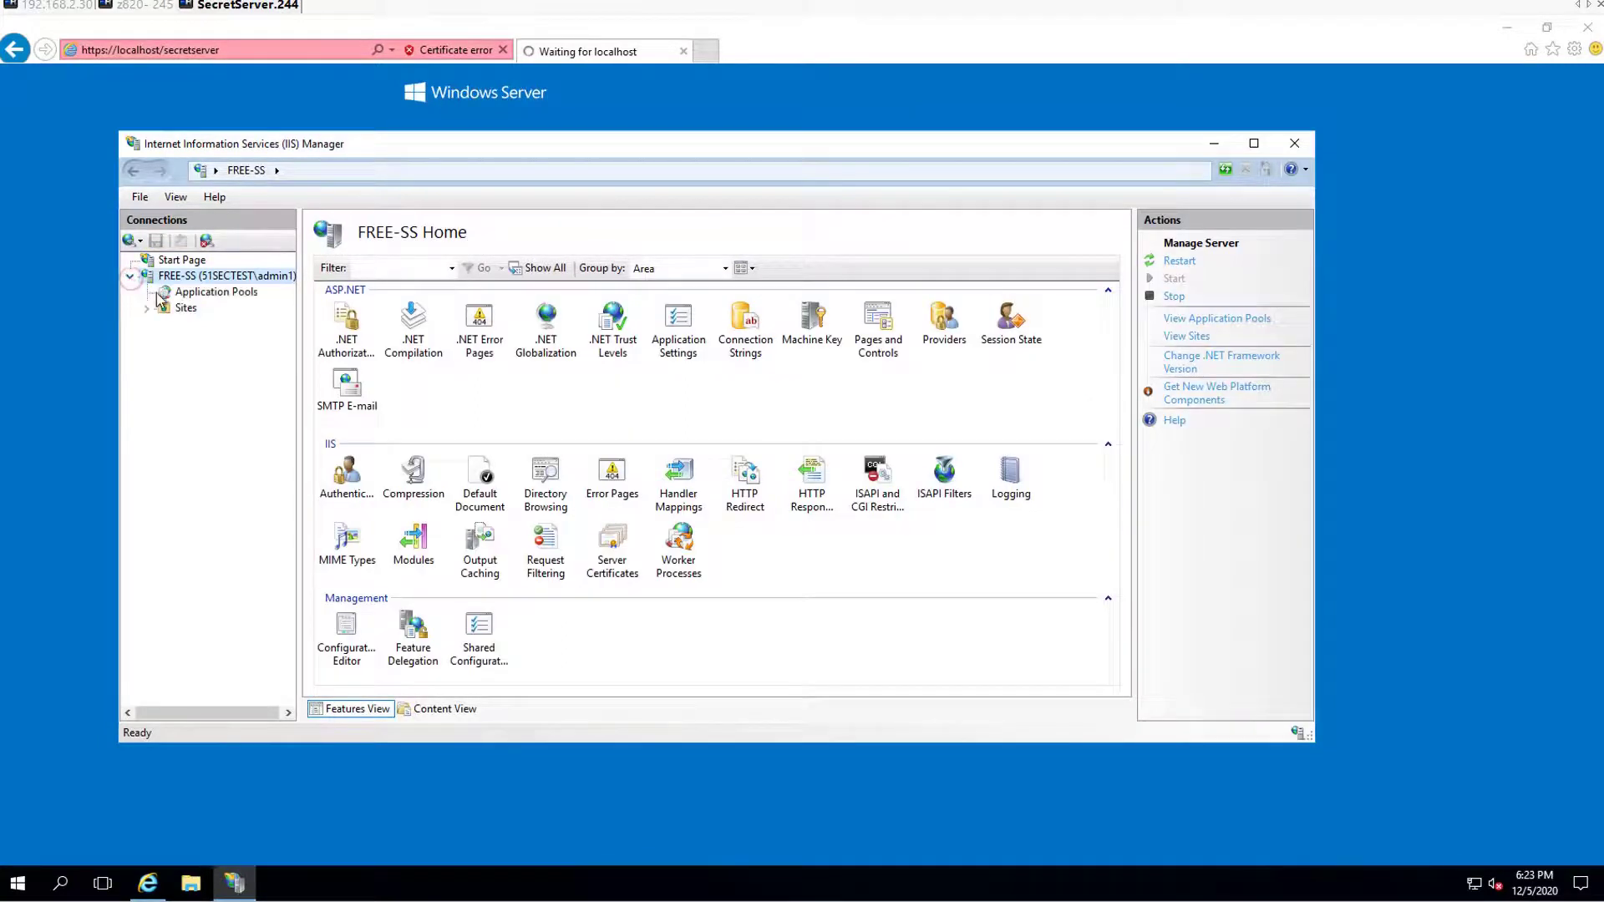
pyautogui.click(183, 308)
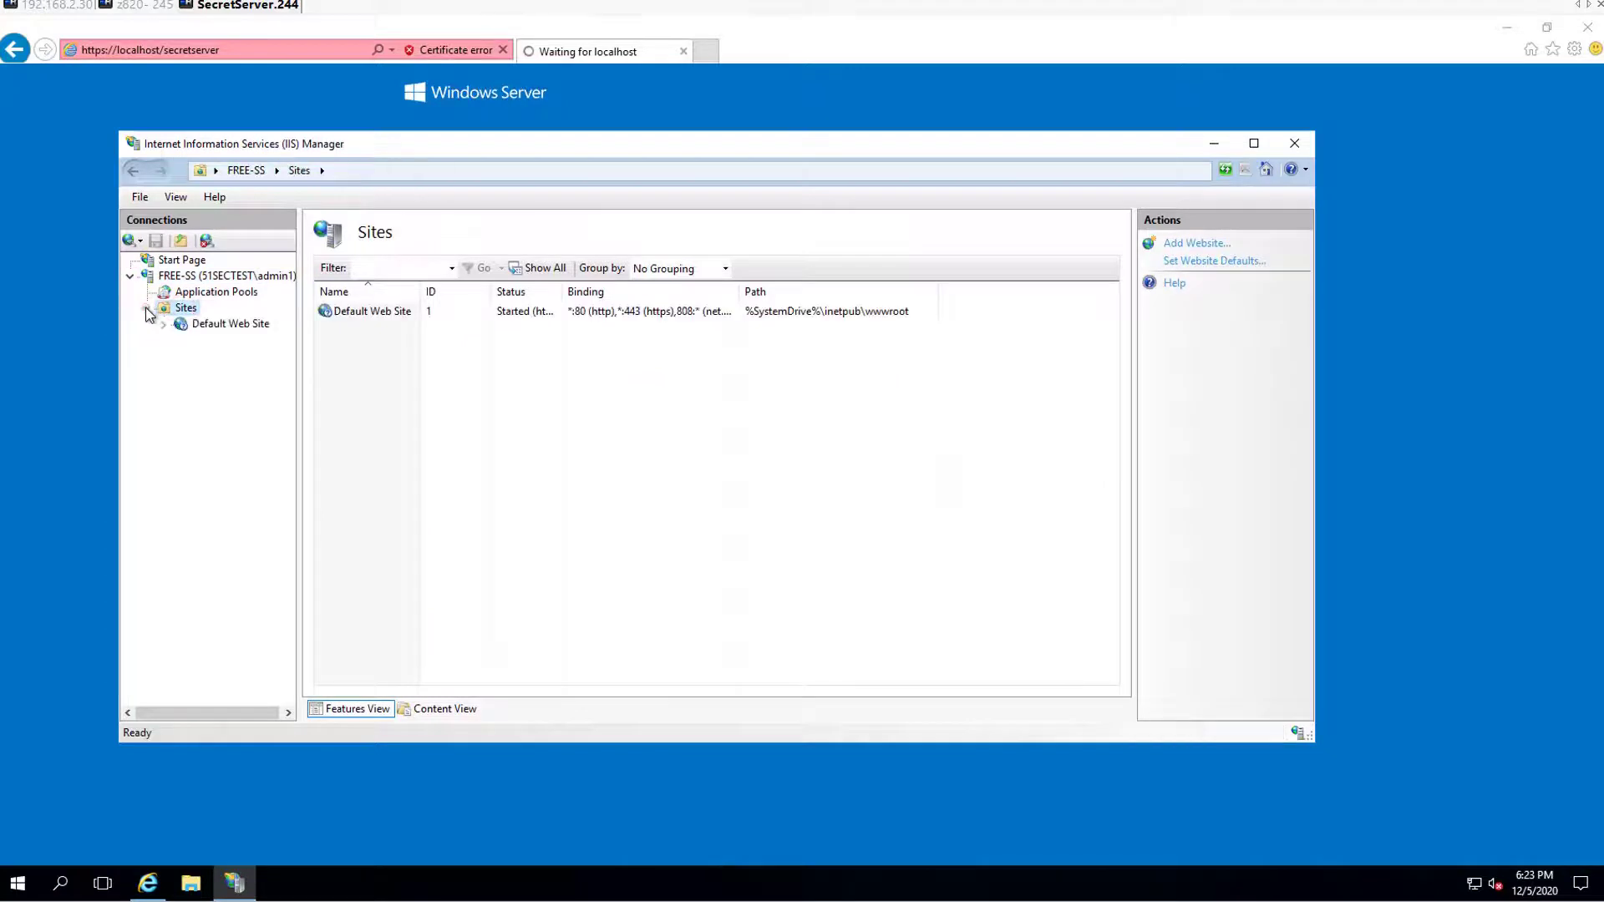
pyautogui.click(224, 323)
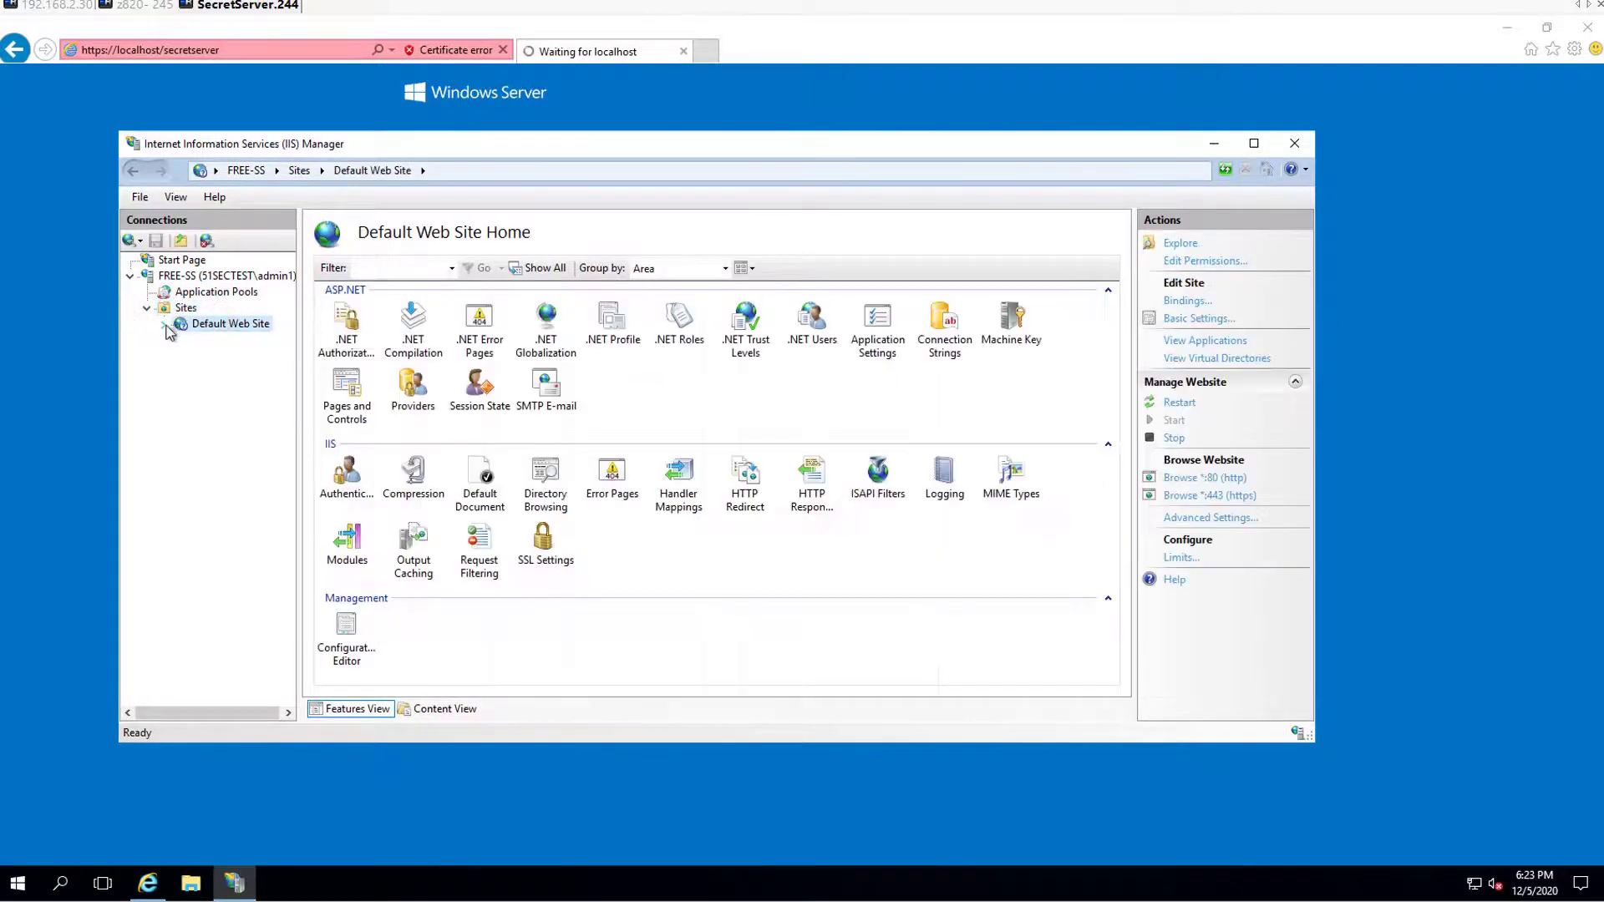
pyautogui.click(164, 324)
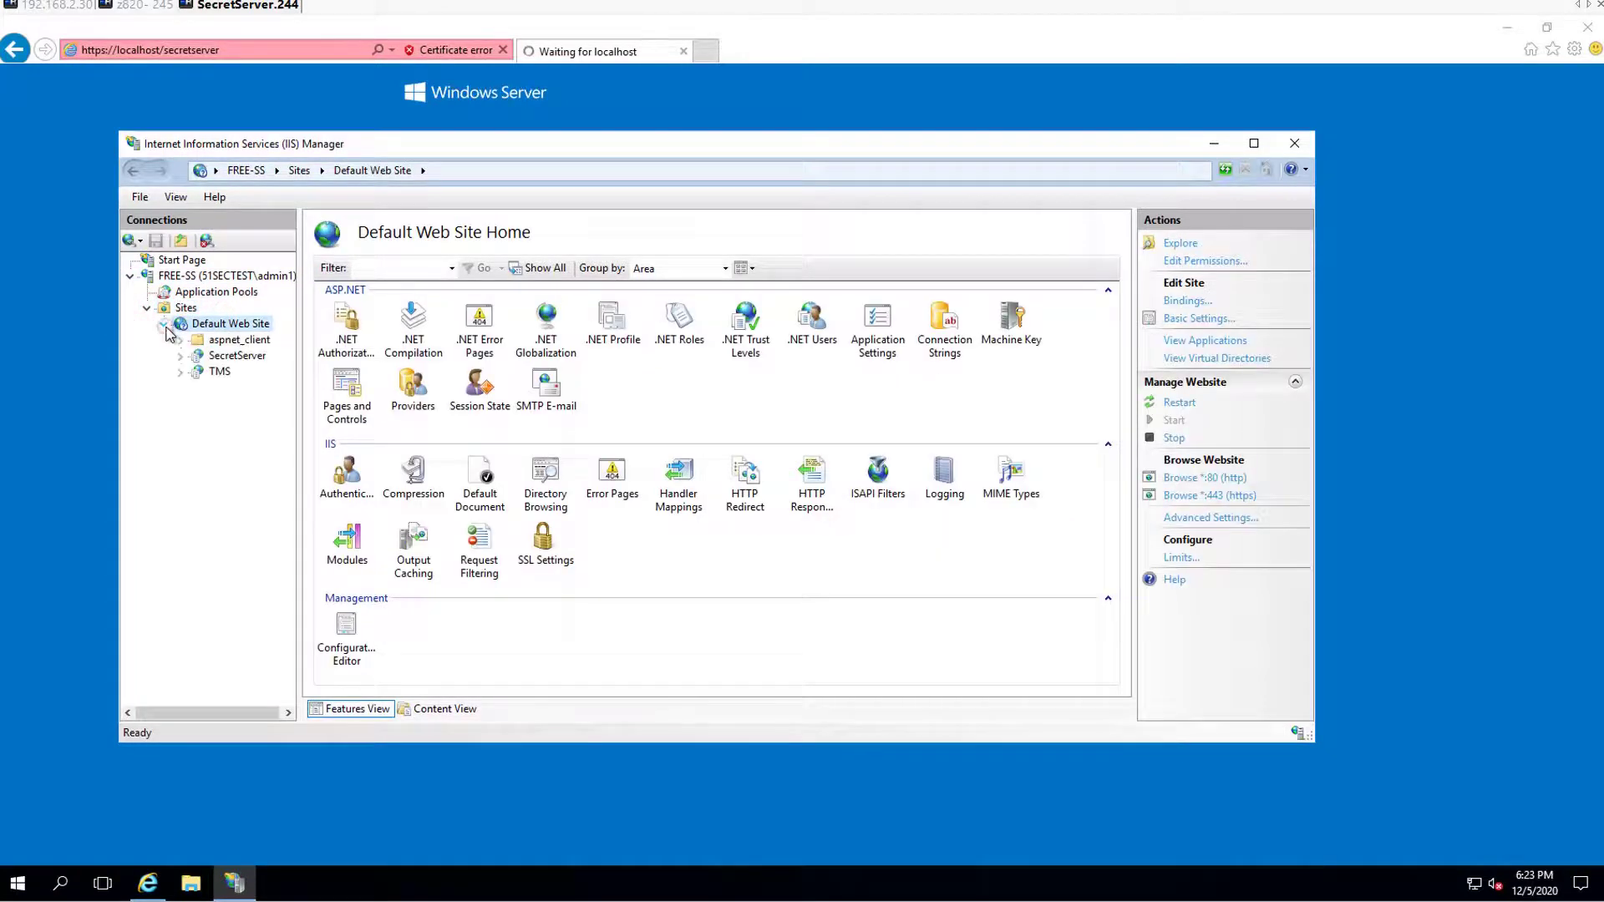
pyautogui.click(251, 359)
pyautogui.click(221, 373)
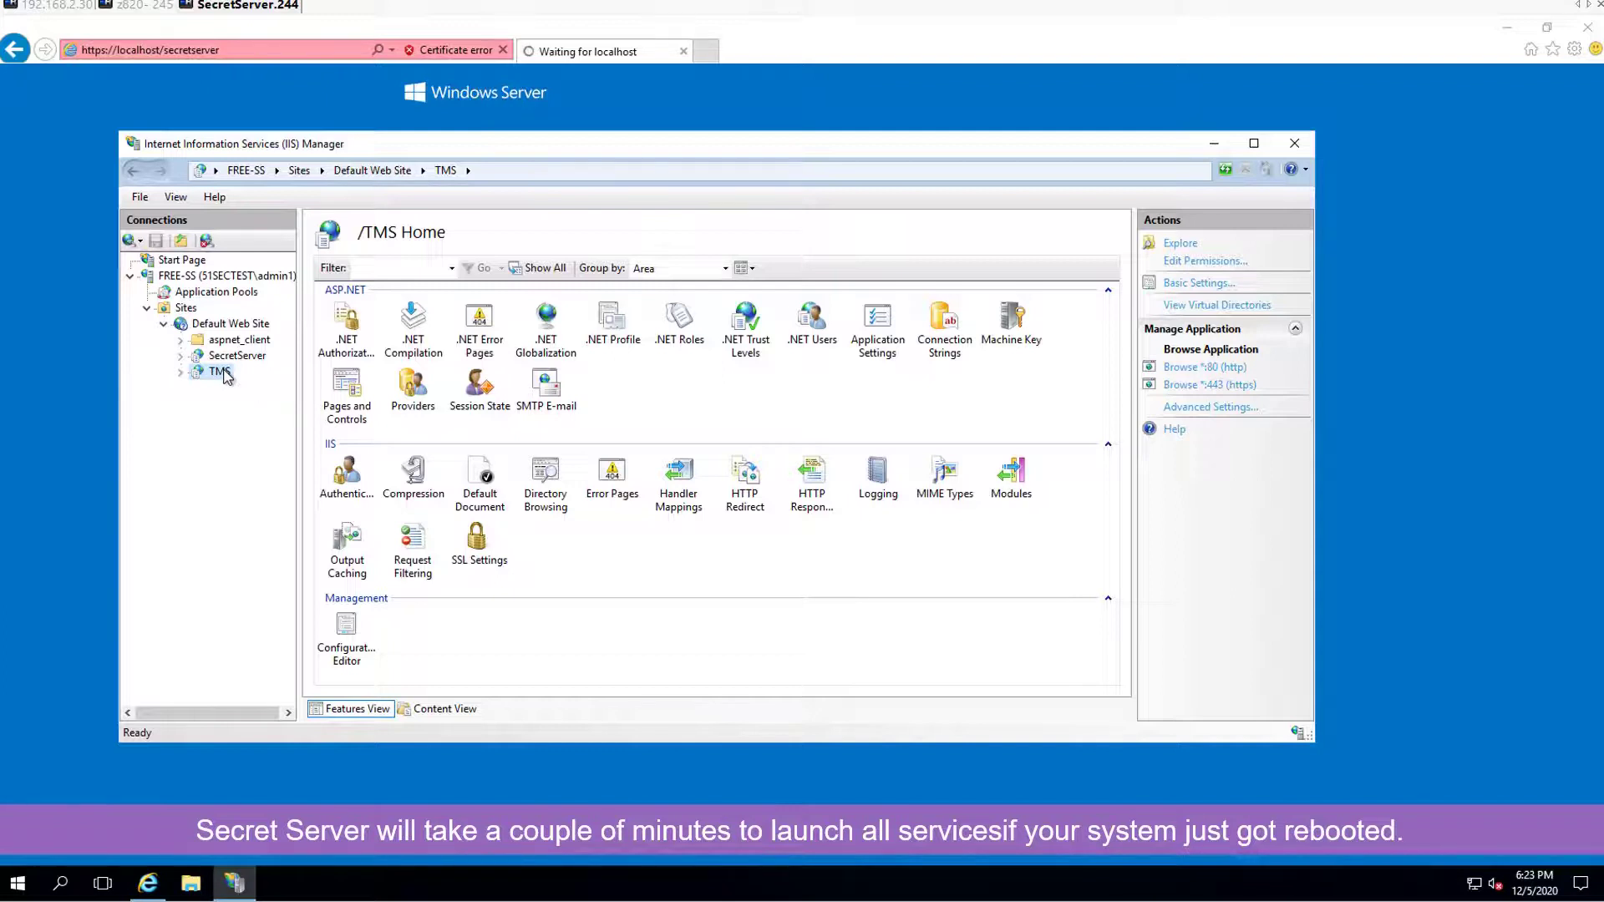
pyautogui.click(238, 357)
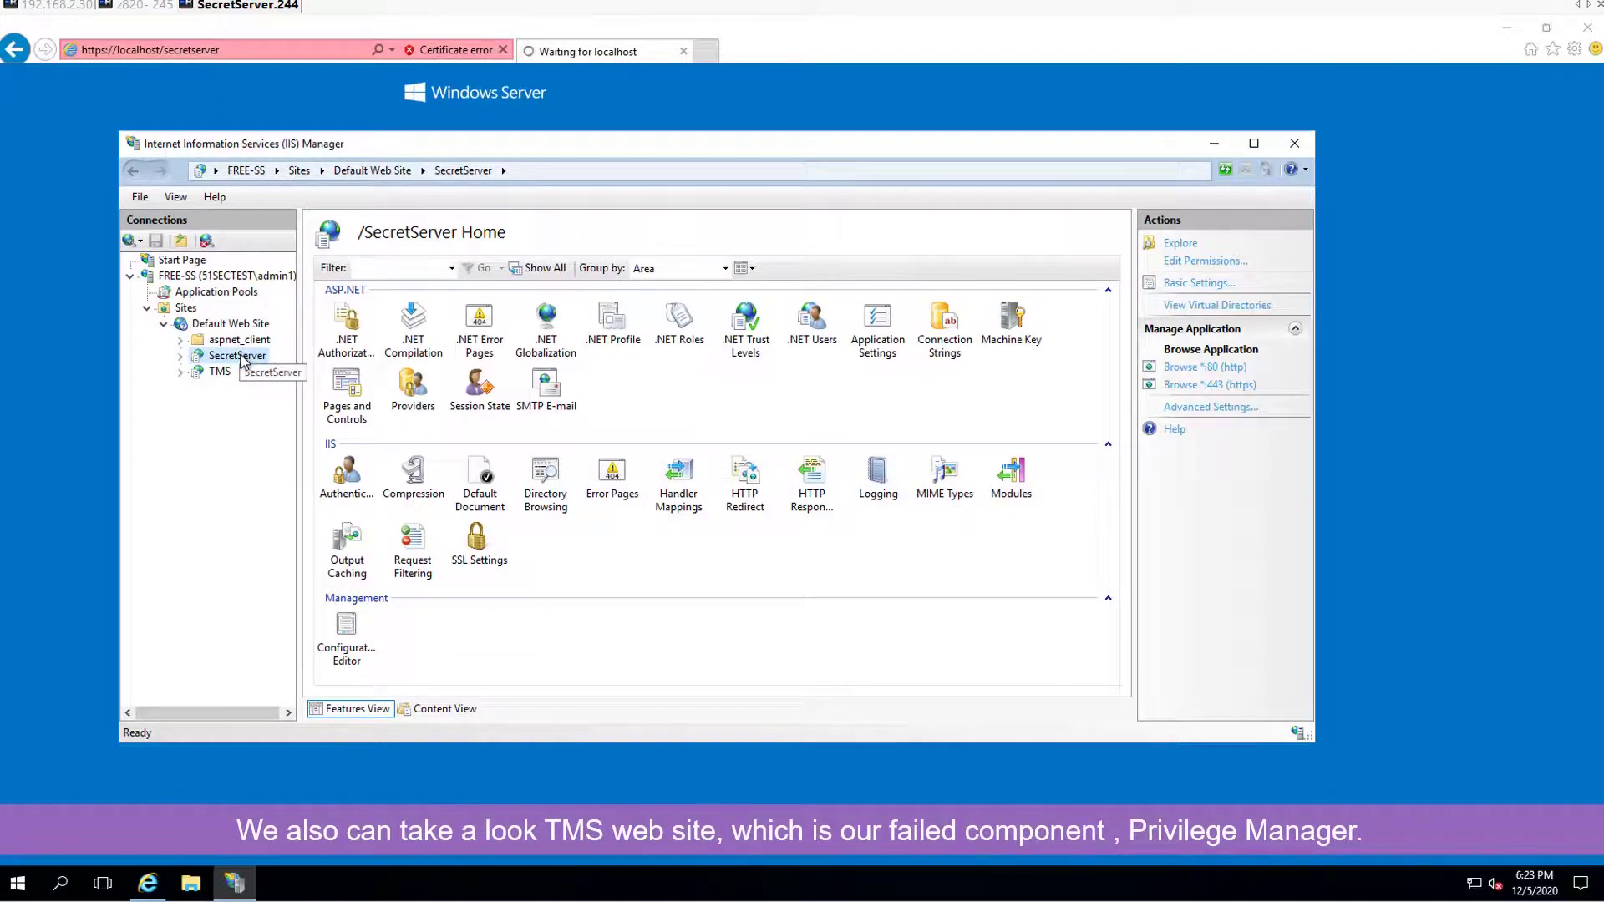
pyautogui.click(222, 372)
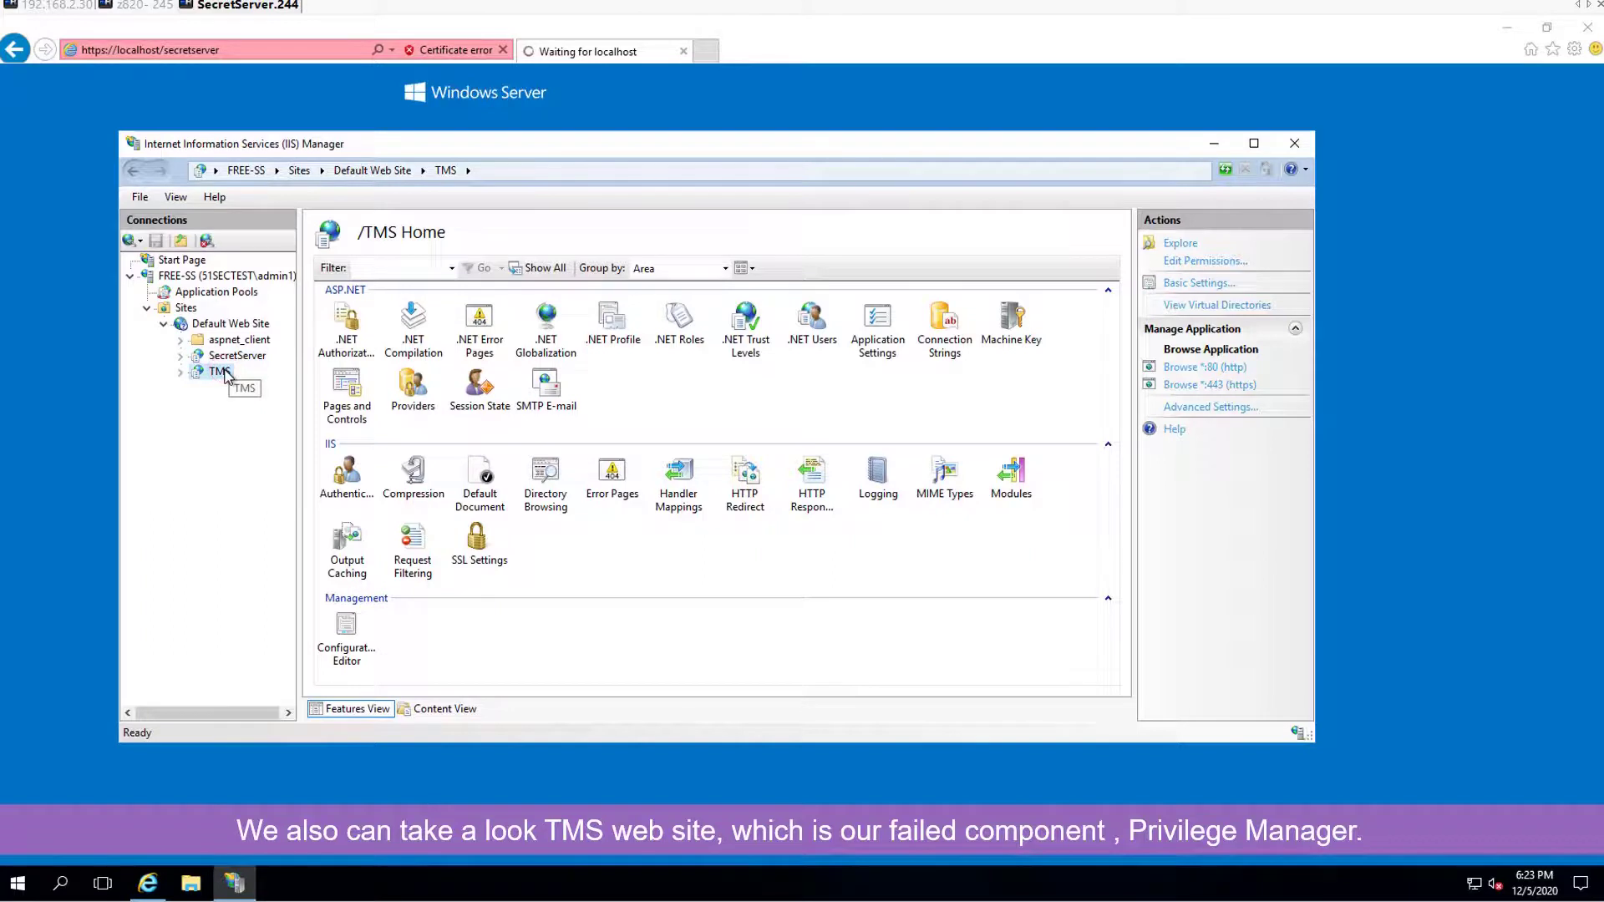
# Trust msn.com, get past Privilege Manager's certificate warning, then return to the Secret Server tab
pyautogui.click(707, 52)
pyautogui.click(707, 52)
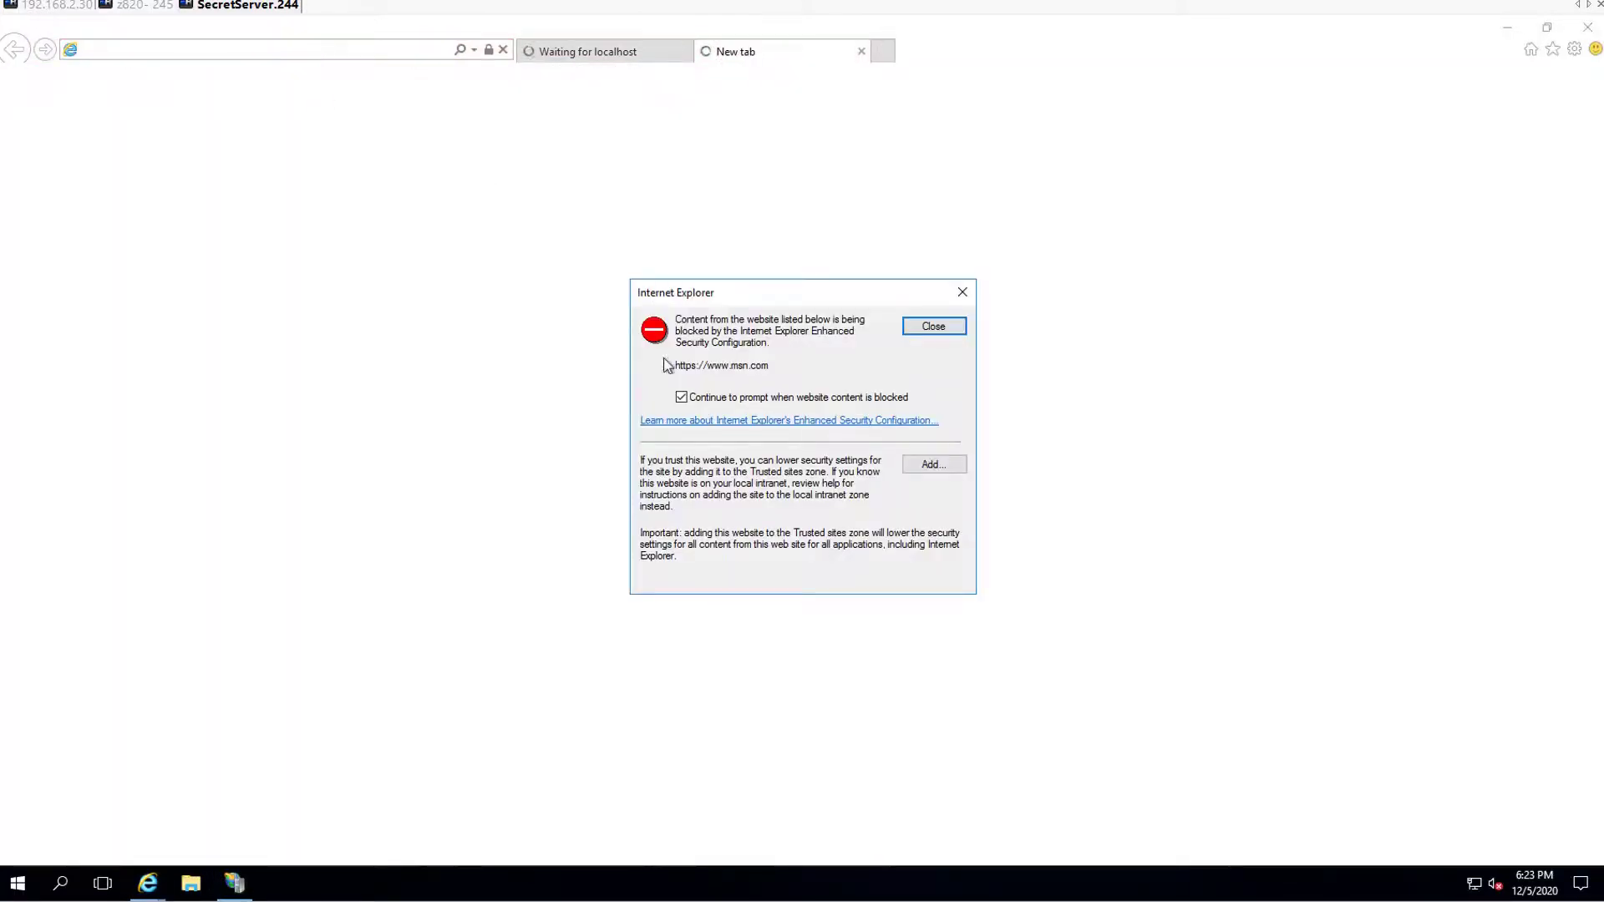
pyautogui.click(934, 463)
pyautogui.click(936, 423)
pyautogui.click(937, 593)
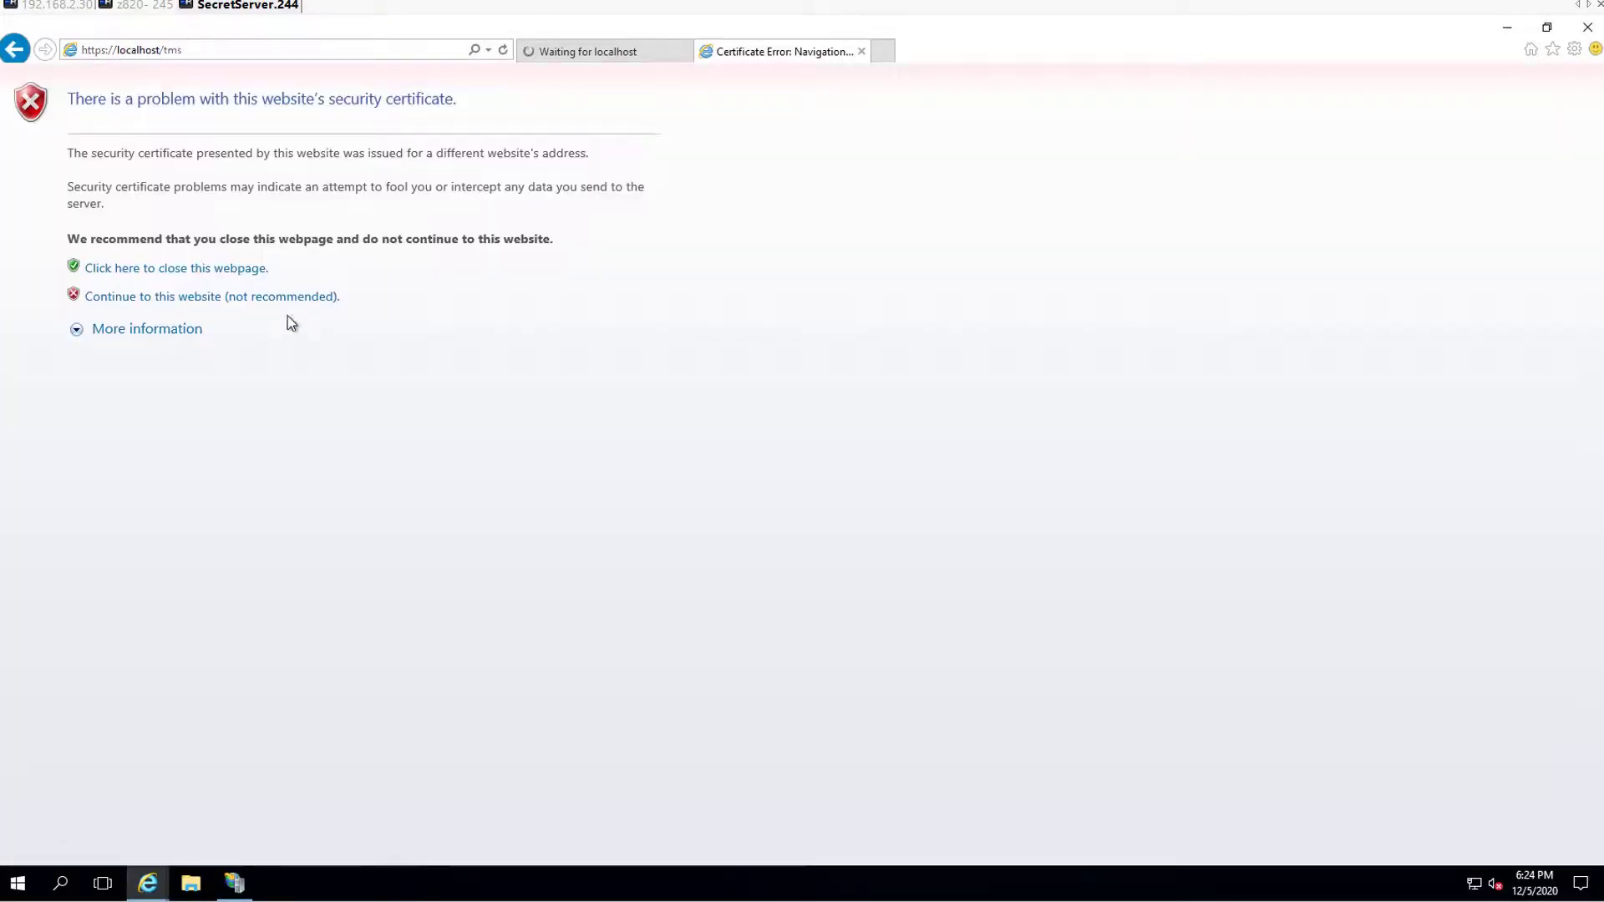
pyautogui.click(289, 299)
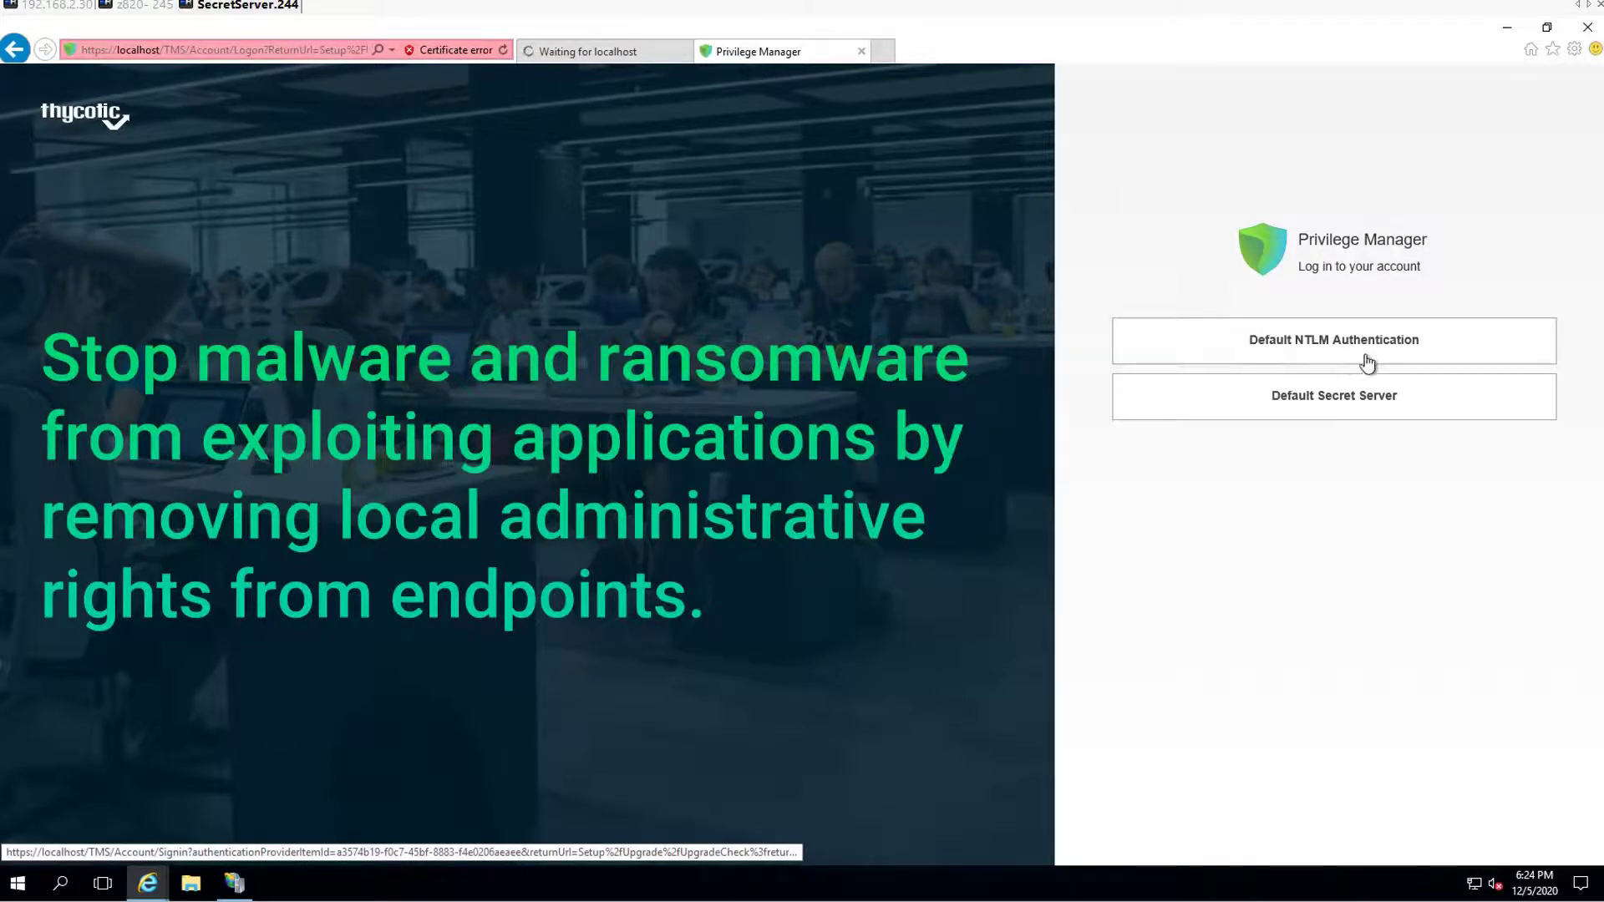
pyautogui.click(582, 51)
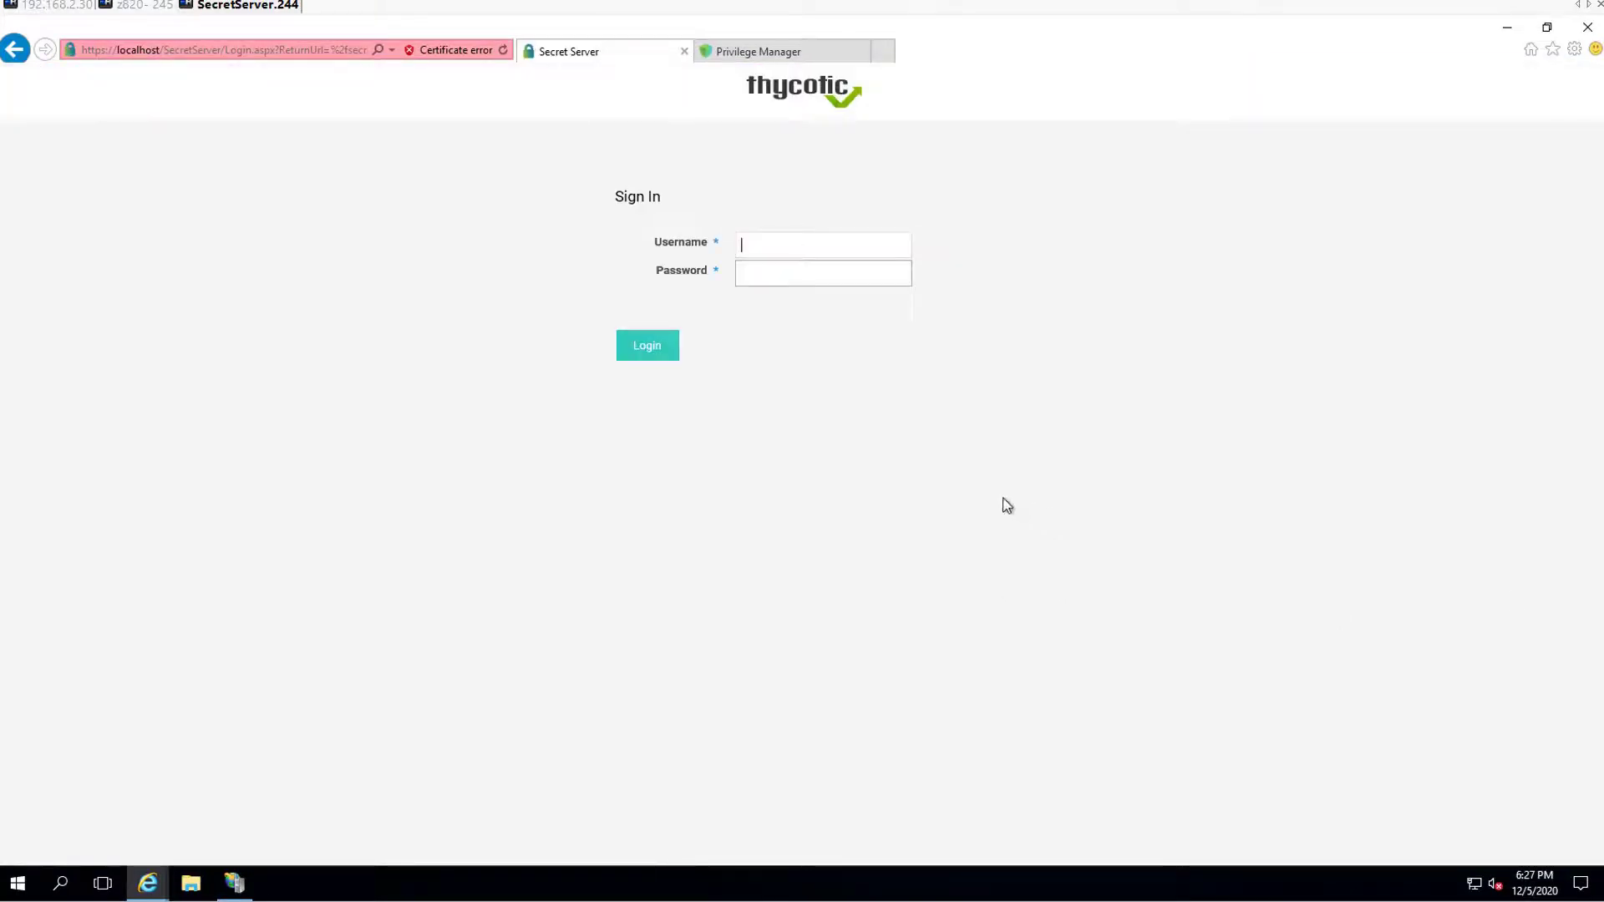
# Log into Secret Server with the administrator username and password, then dismiss the new-interface welcome
pyautogui.click(783, 244)
pyautogui.write('netsec')
pyautogui.press('Tab')
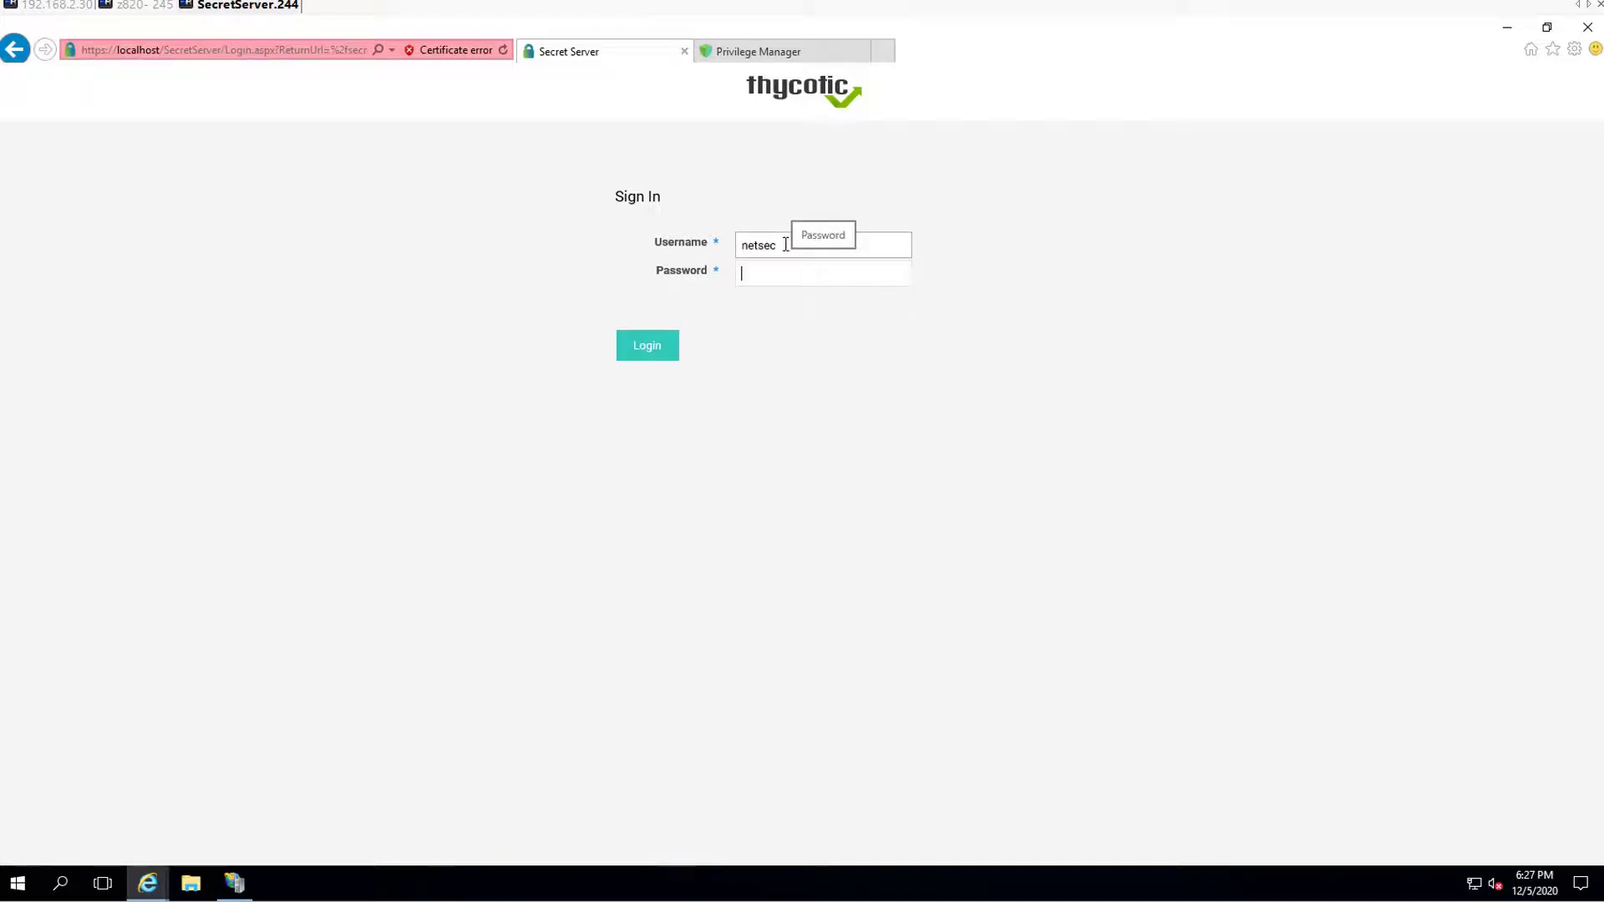
pyautogui.write('********')
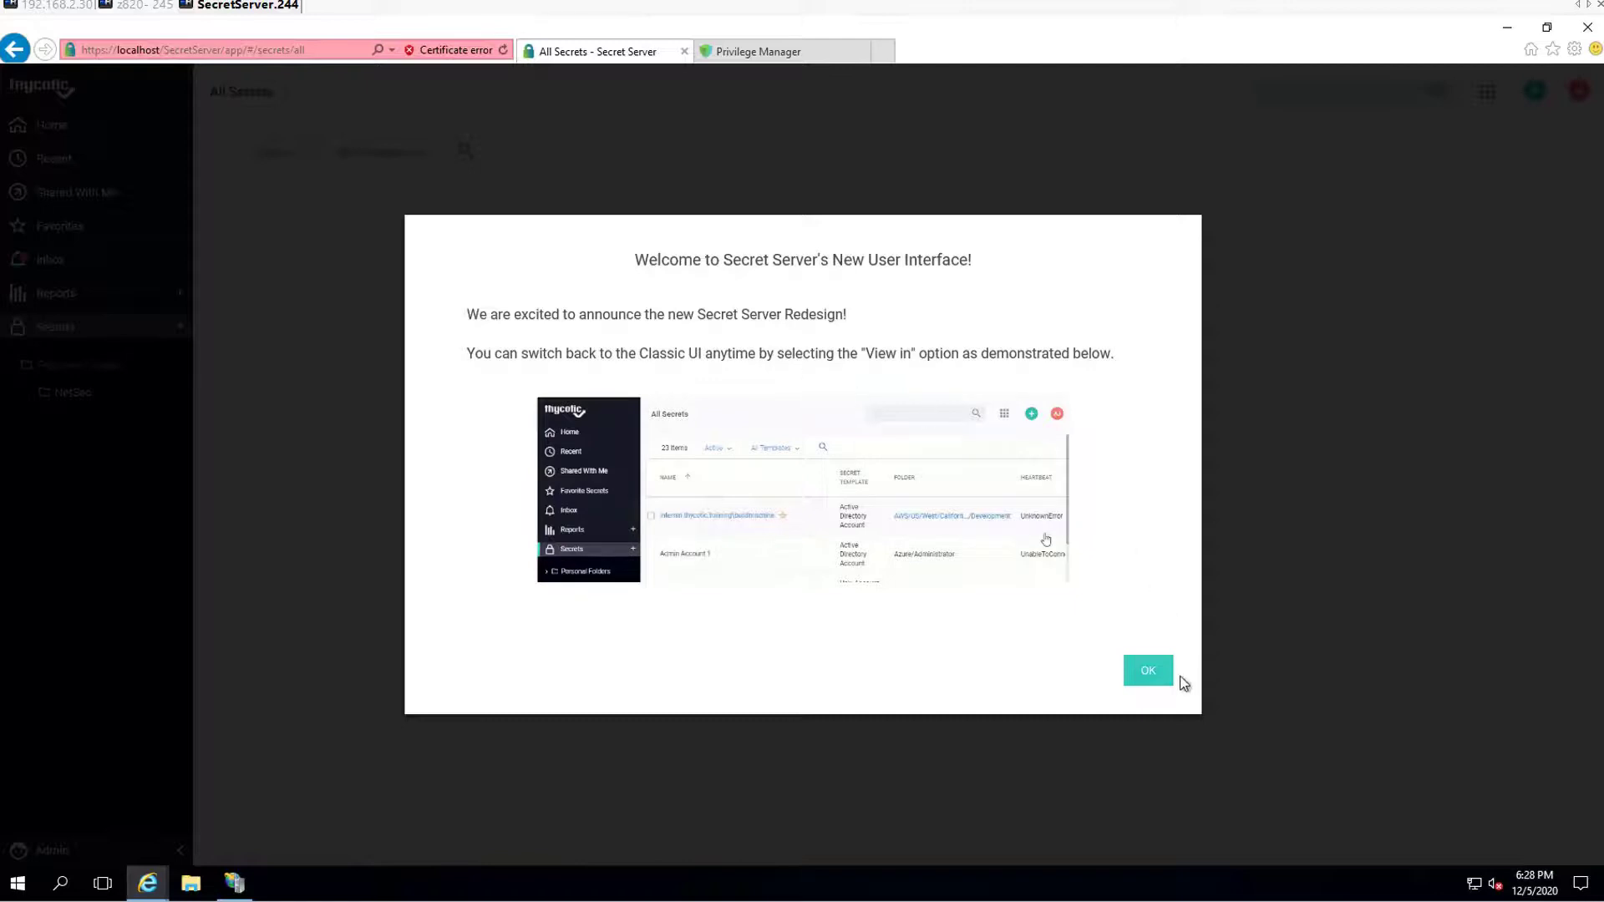
pyautogui.click(1154, 684)
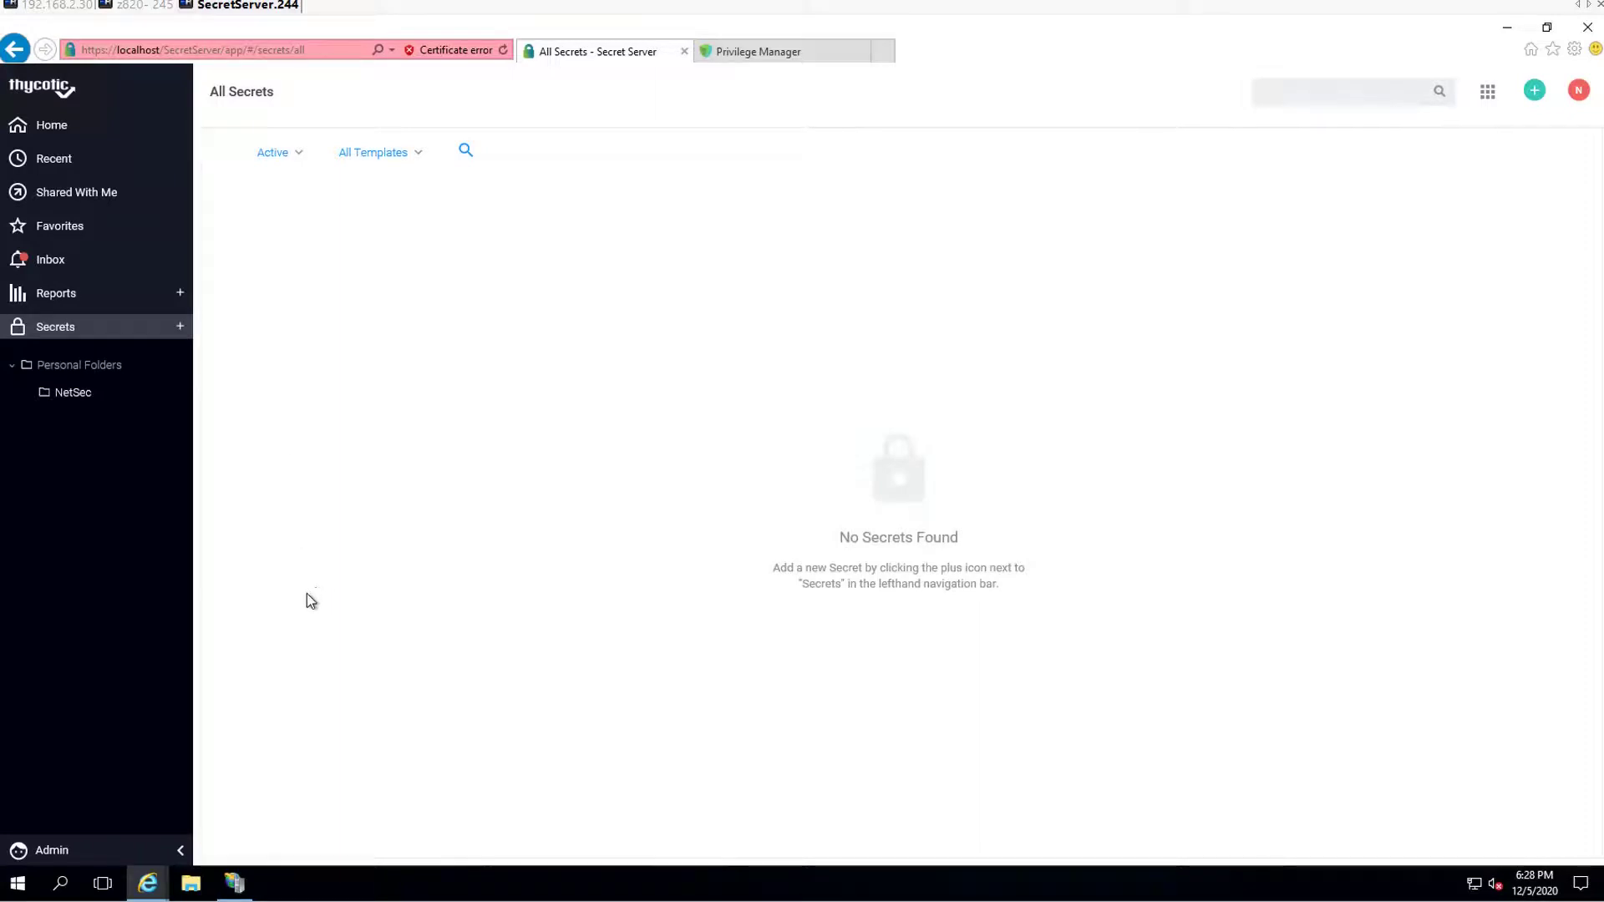
# Go to the Admin Licenses page via the sidebar and dismiss the IE enhanced security warning
pyautogui.click(179, 853)
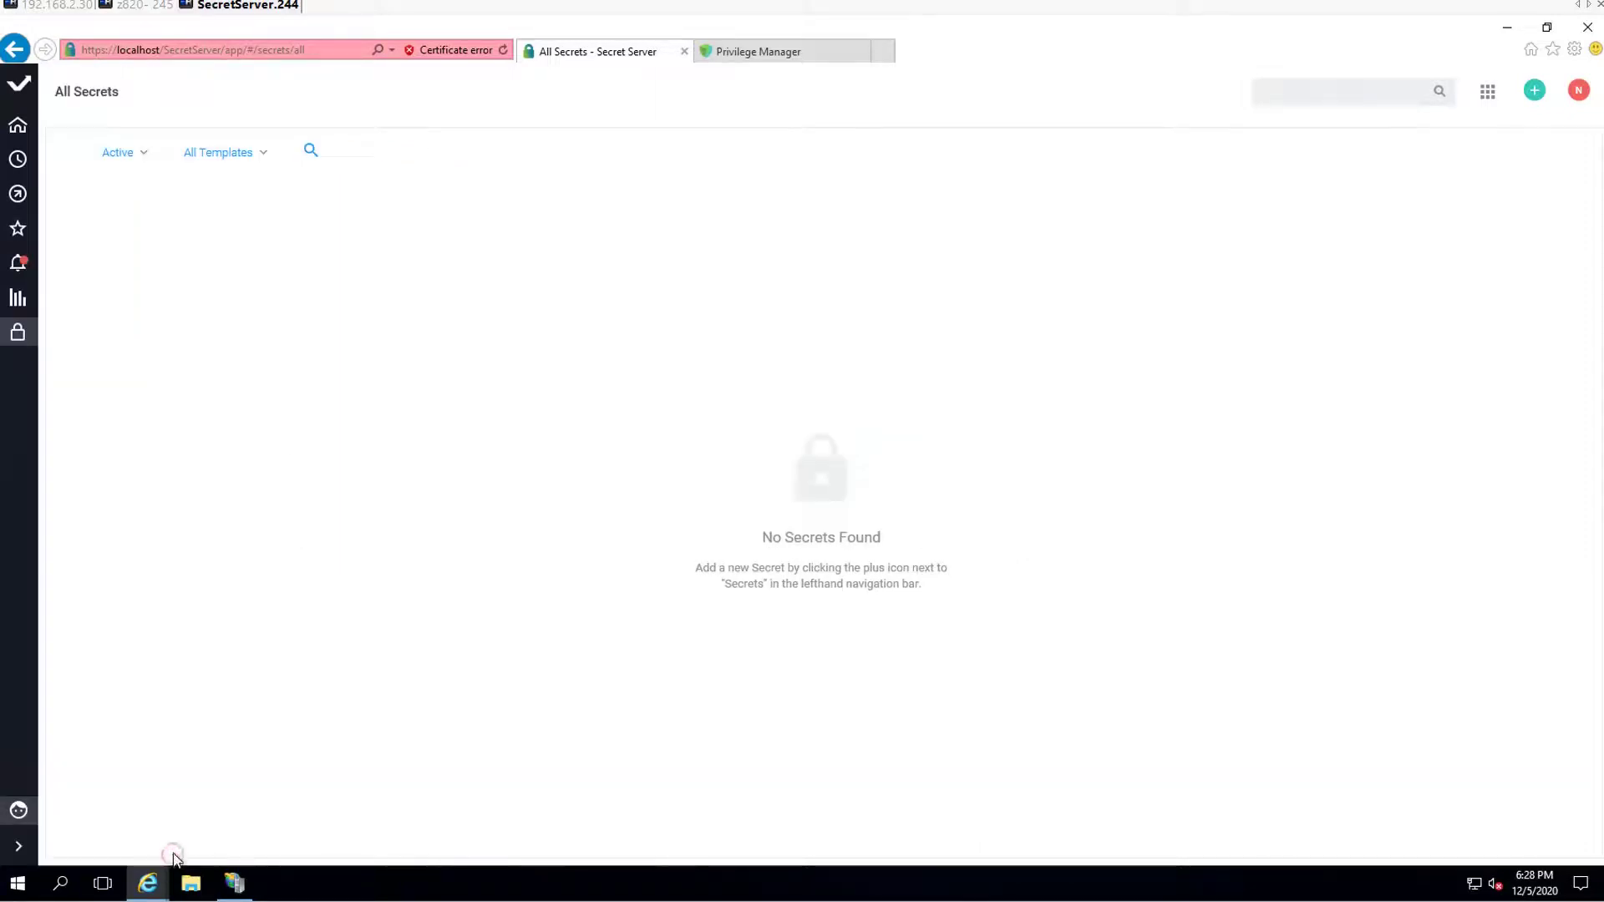
pyautogui.click(21, 851)
pyautogui.click(21, 851)
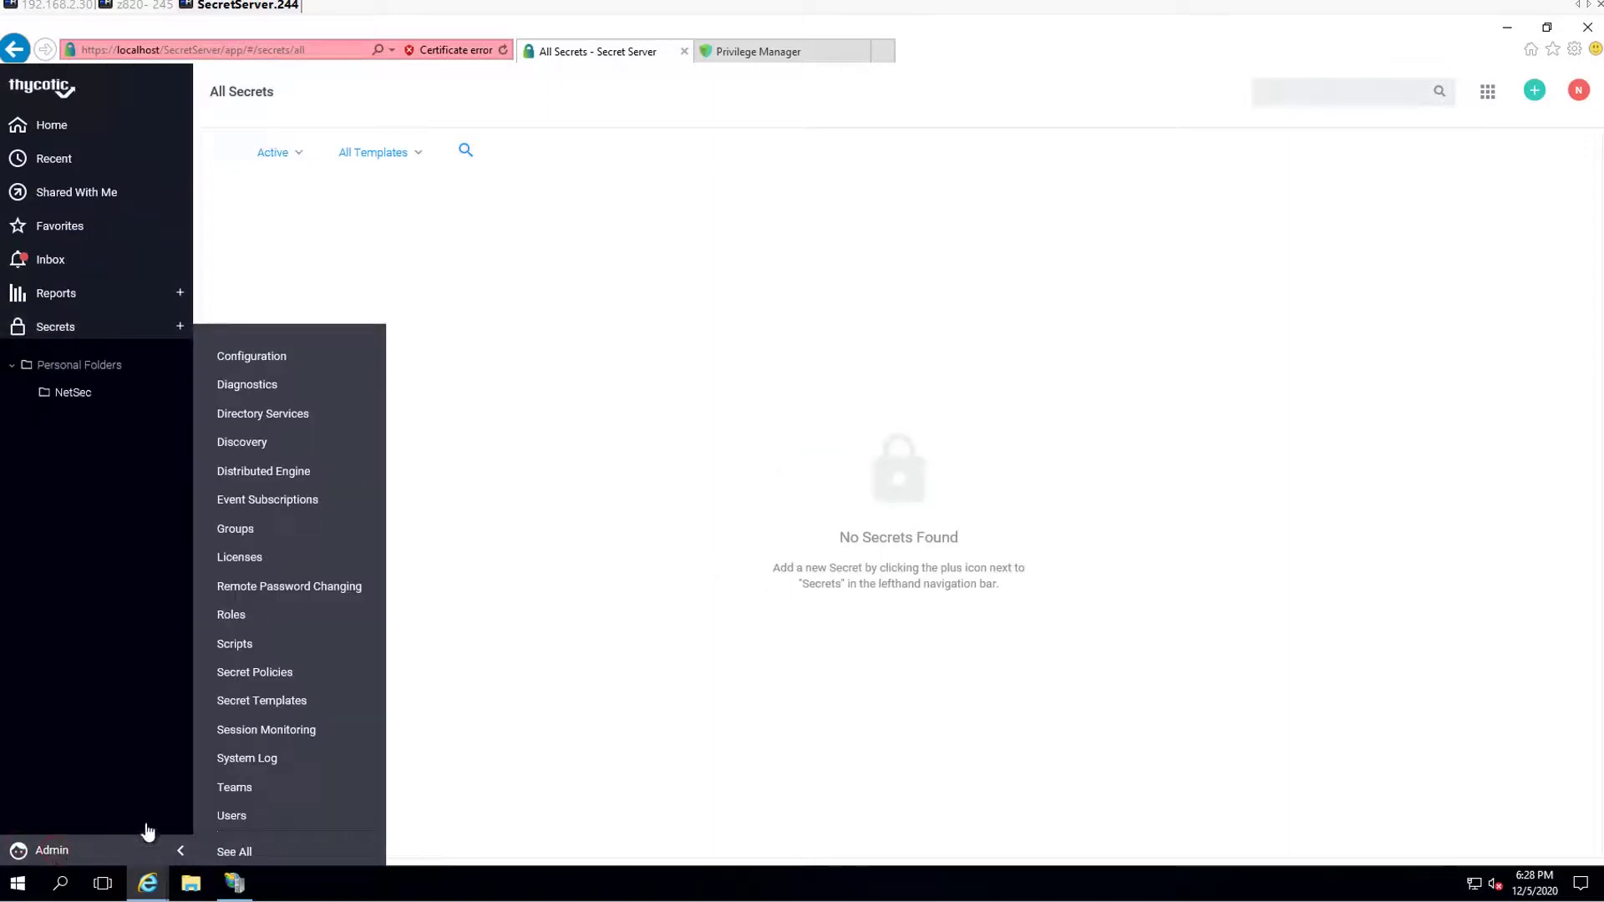
pyautogui.click(278, 560)
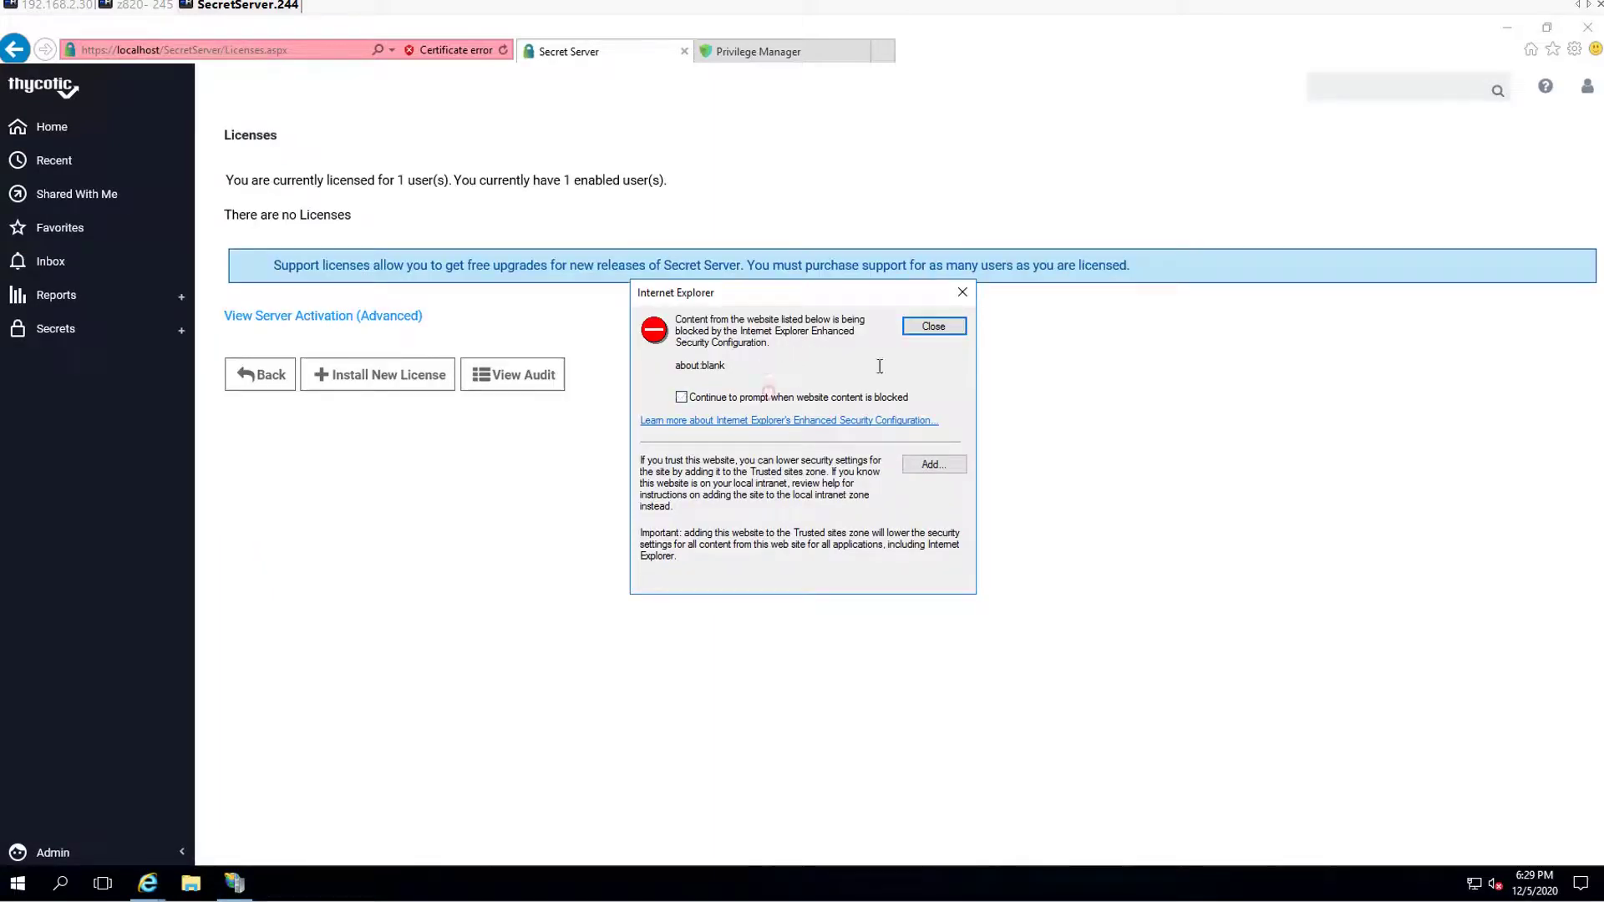
pyautogui.click(932, 328)
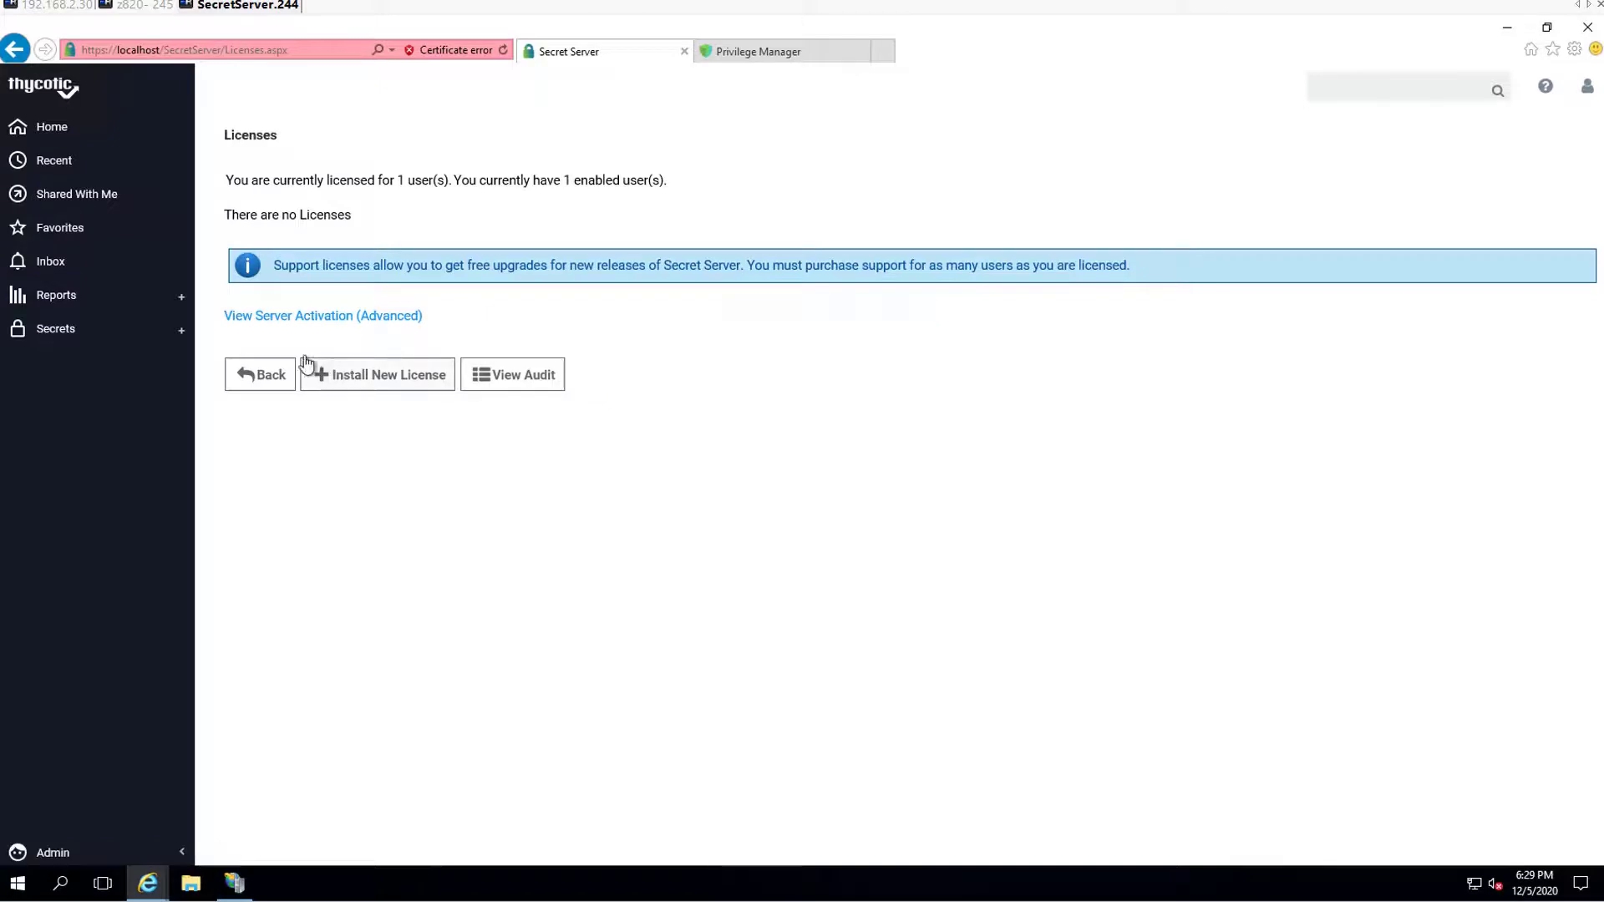
# Install a new license named 51sec with the pasted license key and save it
pyautogui.click(411, 377)
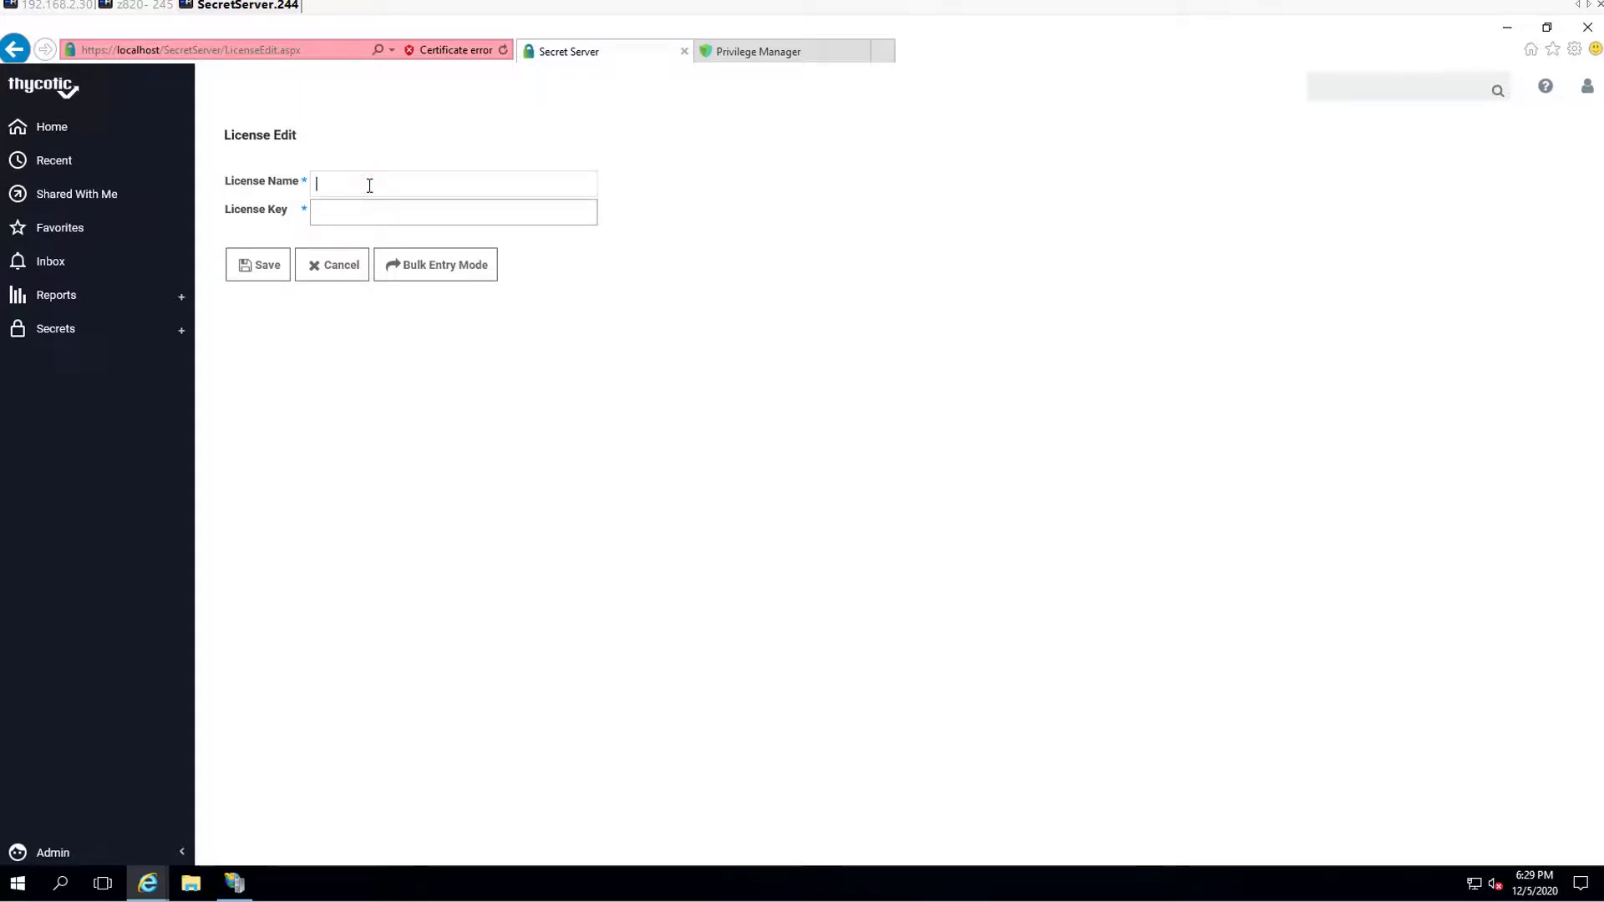
pyautogui.write('51sec')
pyautogui.click(392, 212)
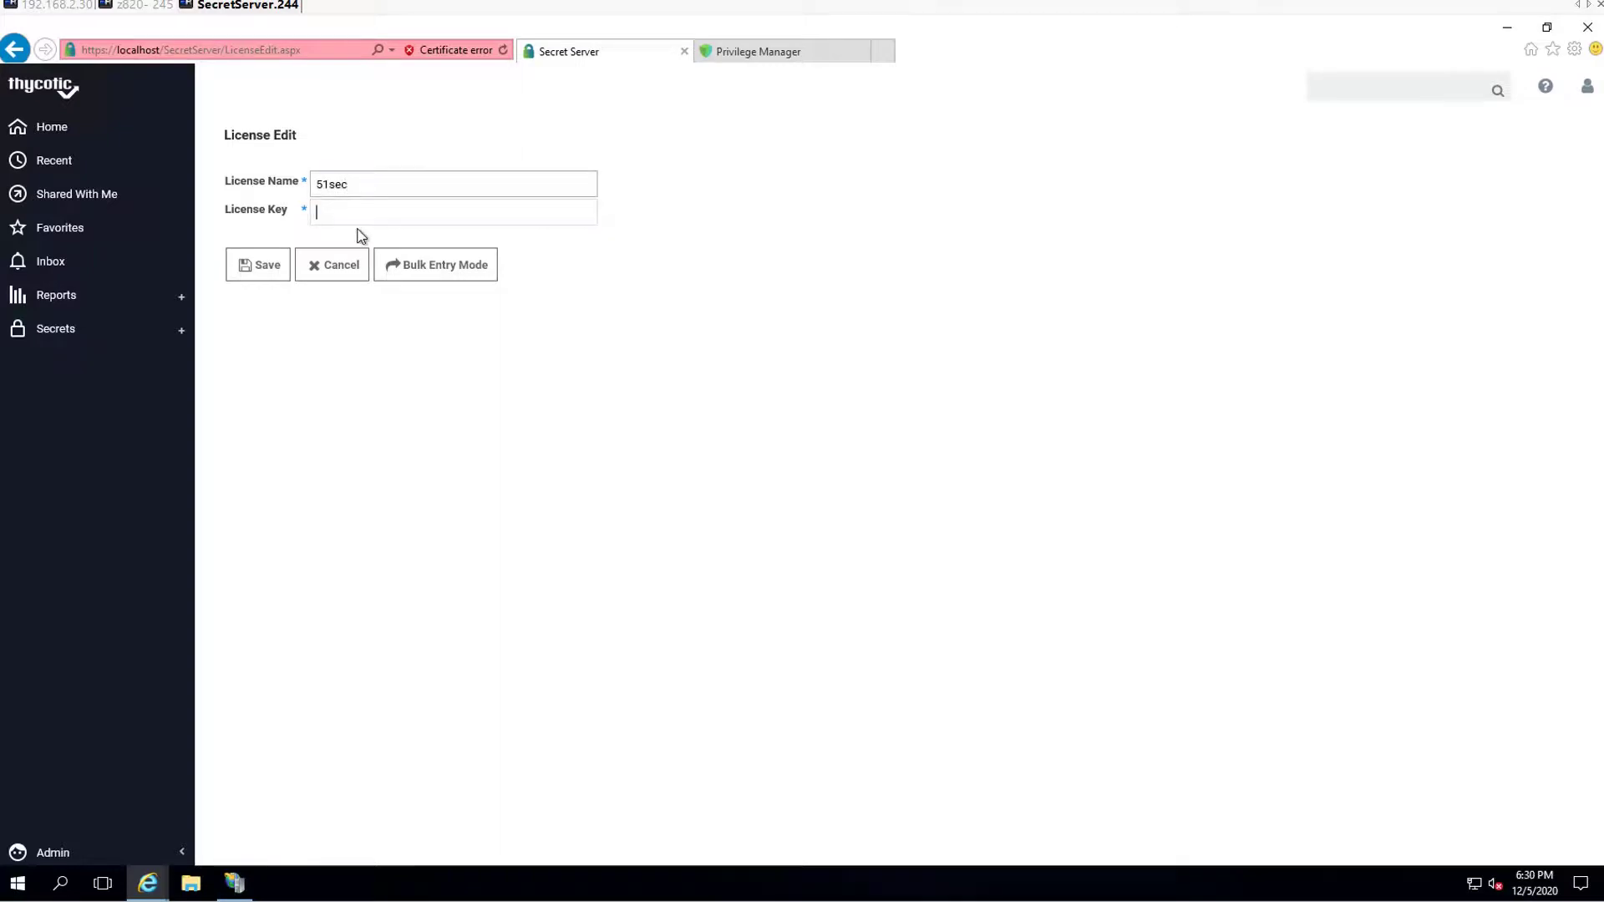
pyautogui.hotkey('ctrl', 'v')
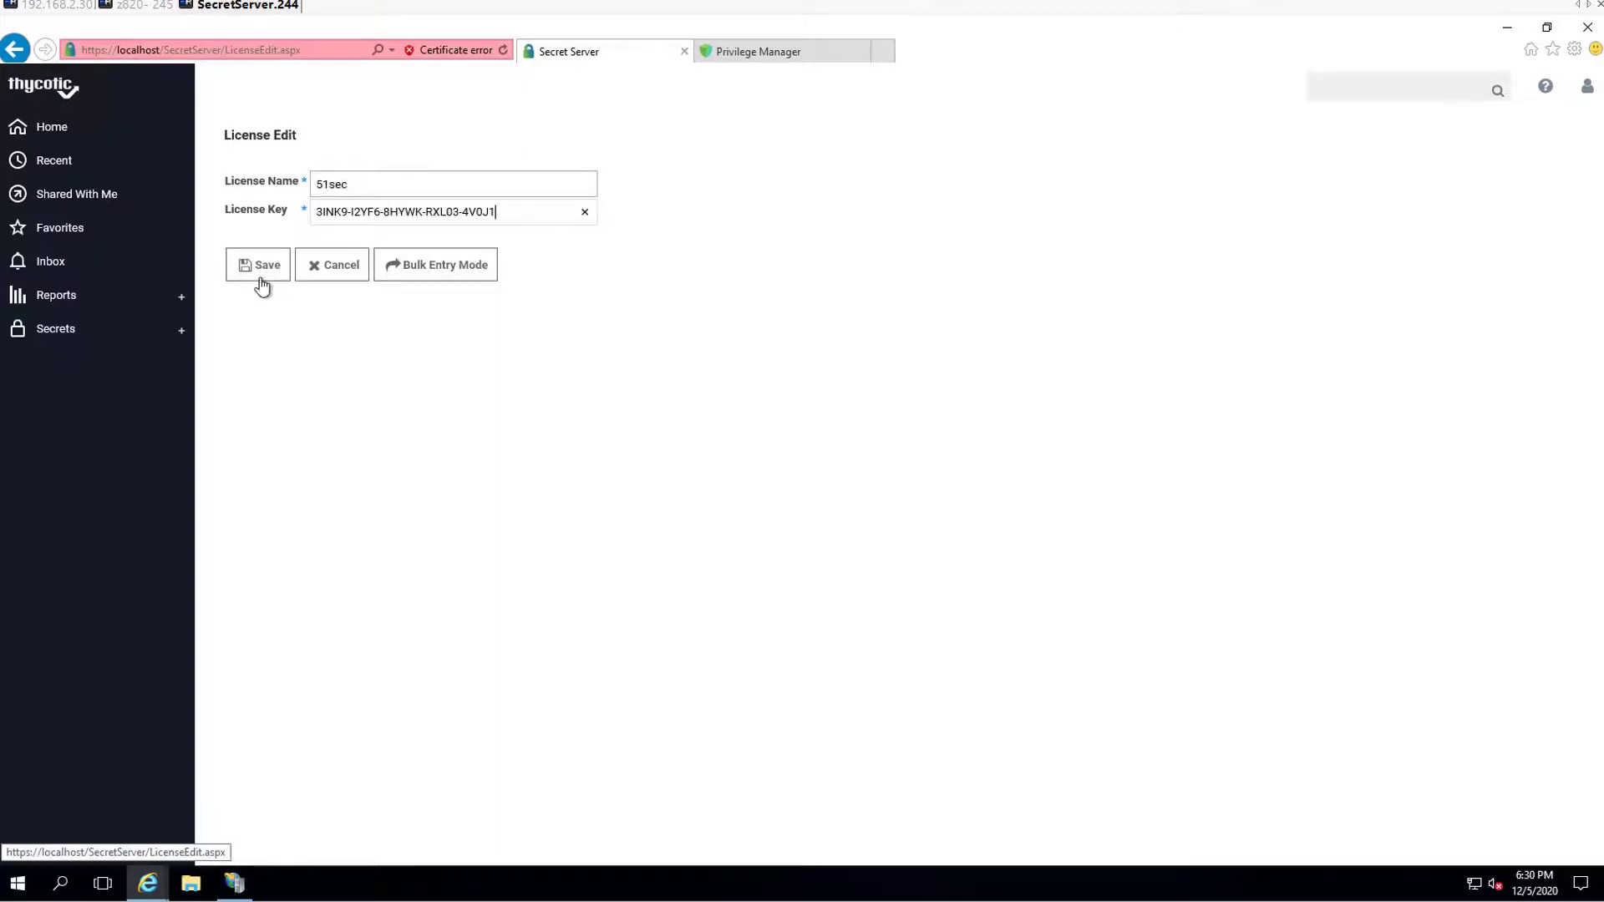
pyautogui.click(256, 272)
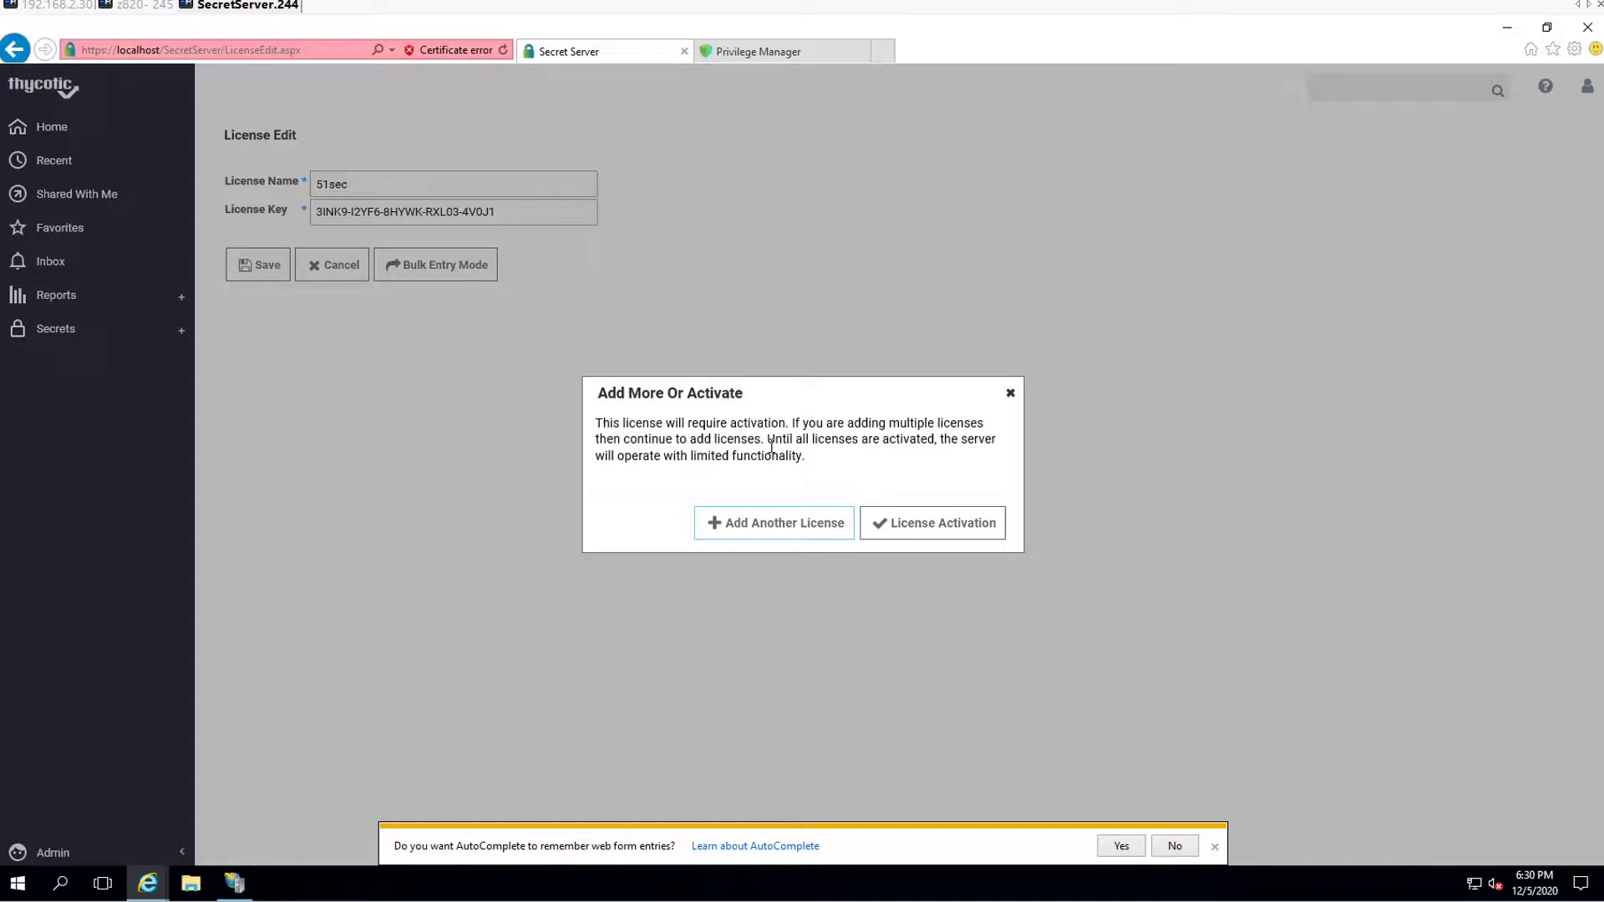
# Activate the 51sec license with a contact phone number, returning to Licenses showing 11 users, 250 secrets
pyautogui.click(896, 532)
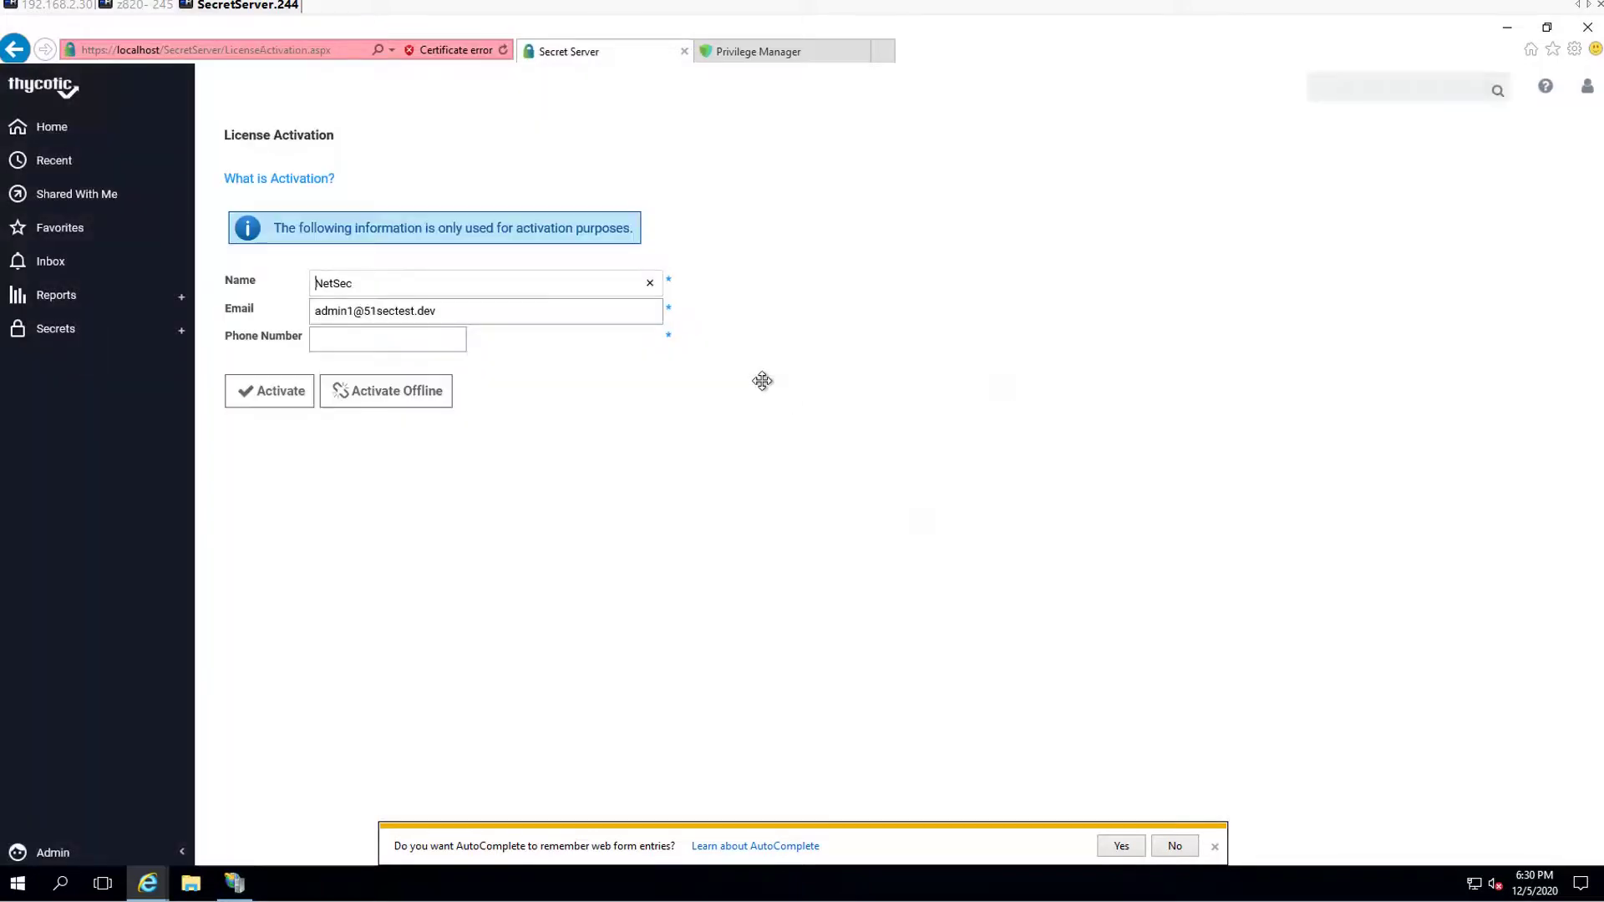
pyautogui.click(270, 396)
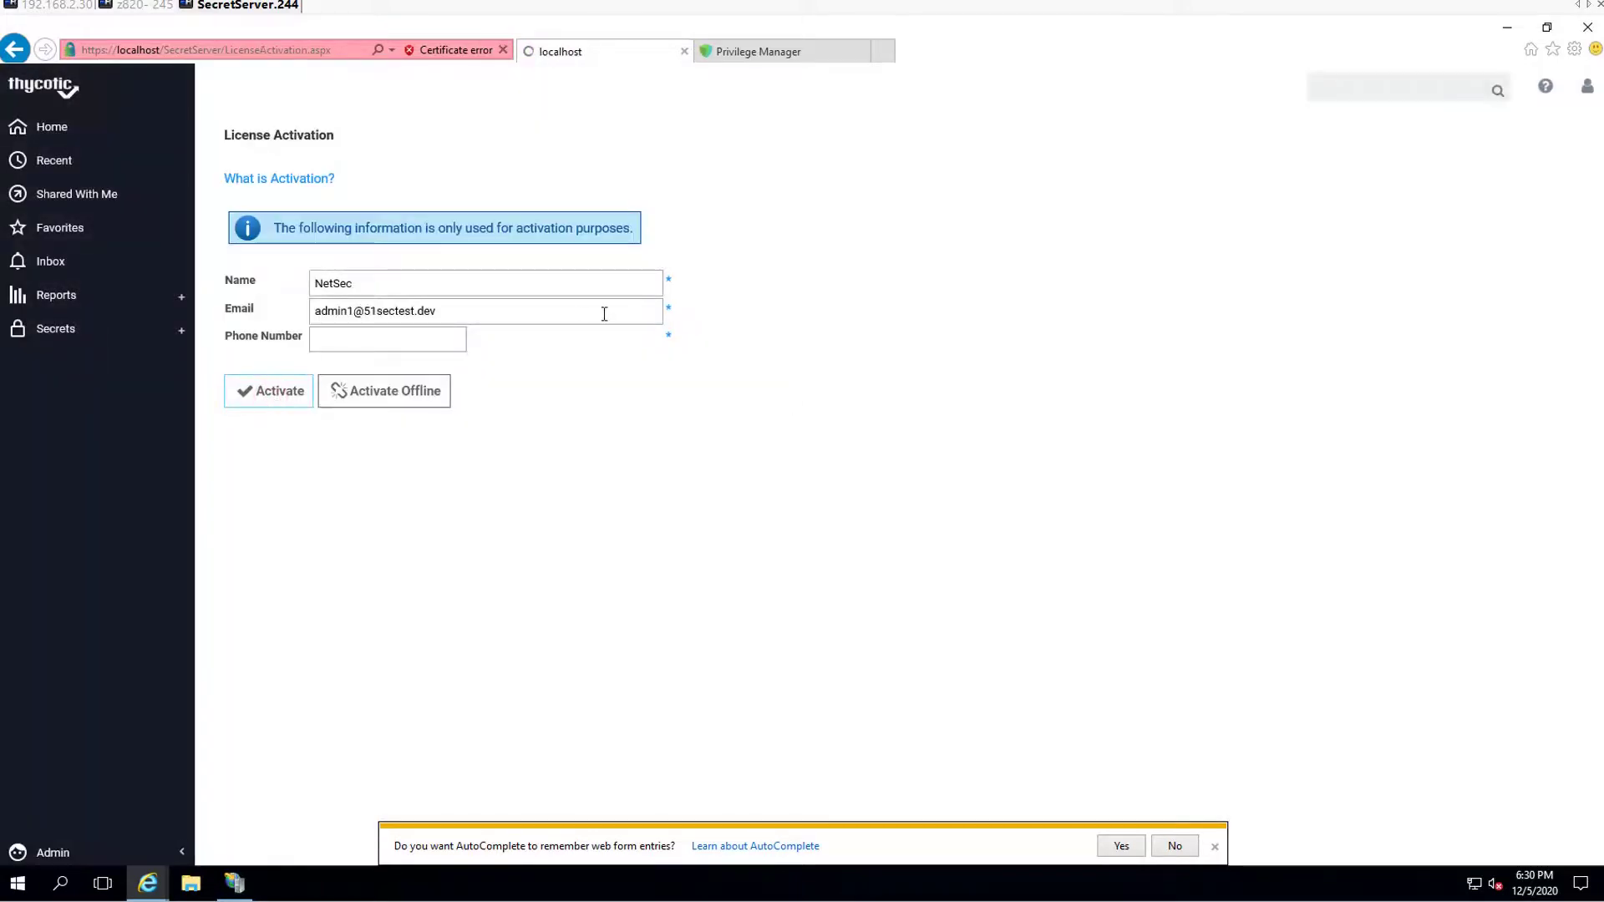
pyautogui.write('64')
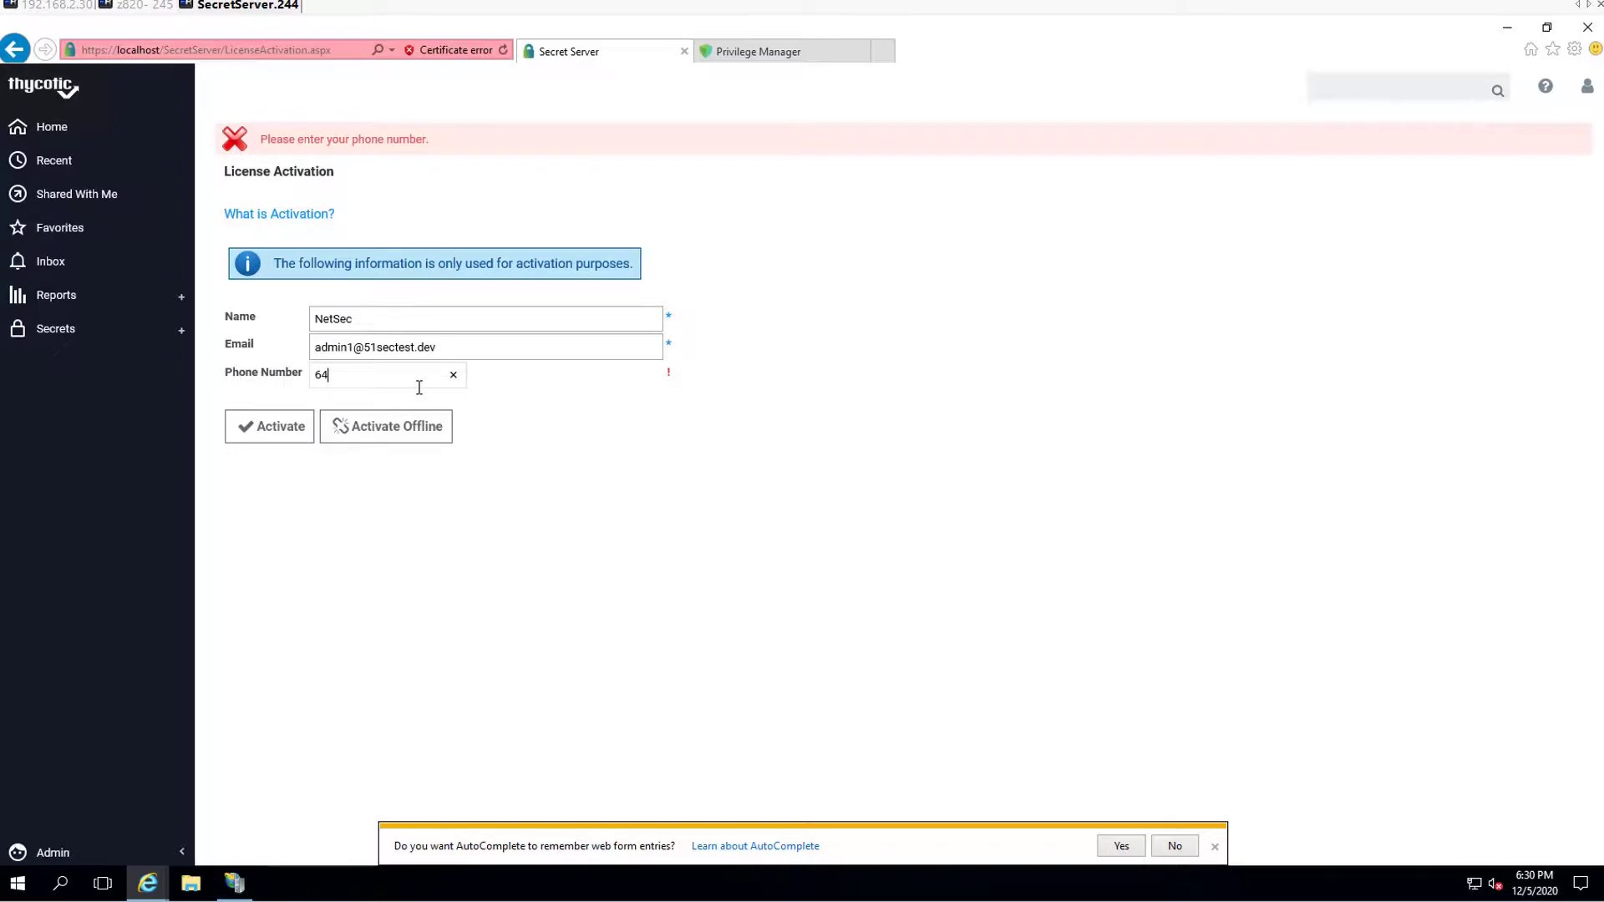
pyautogui.write('71111111')
pyautogui.click(294, 427)
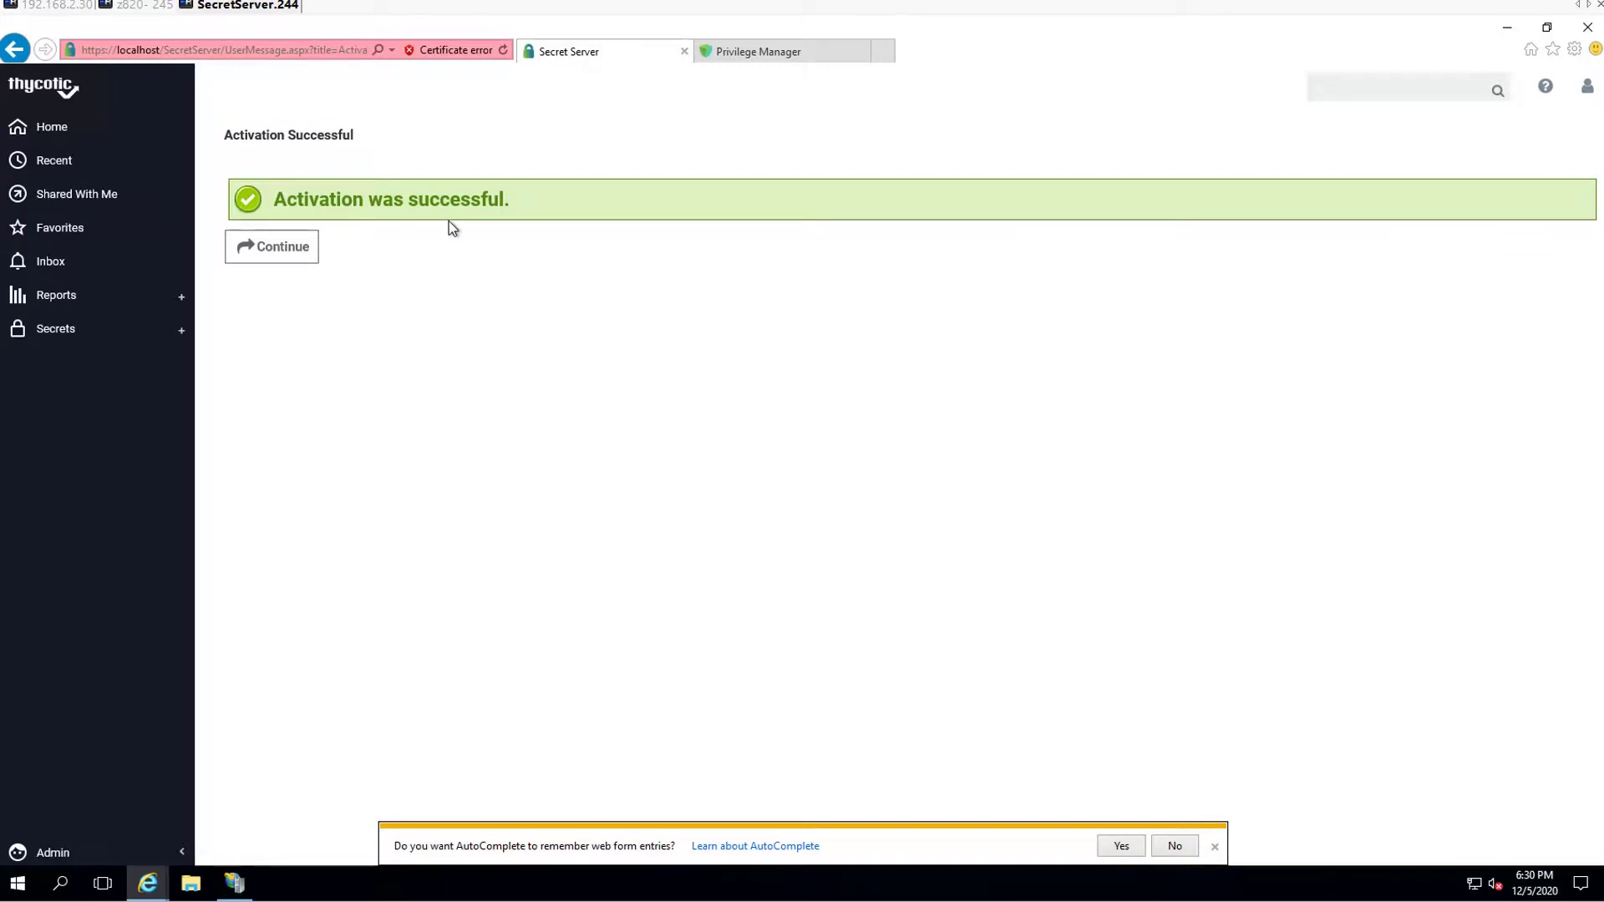
pyautogui.click(303, 247)
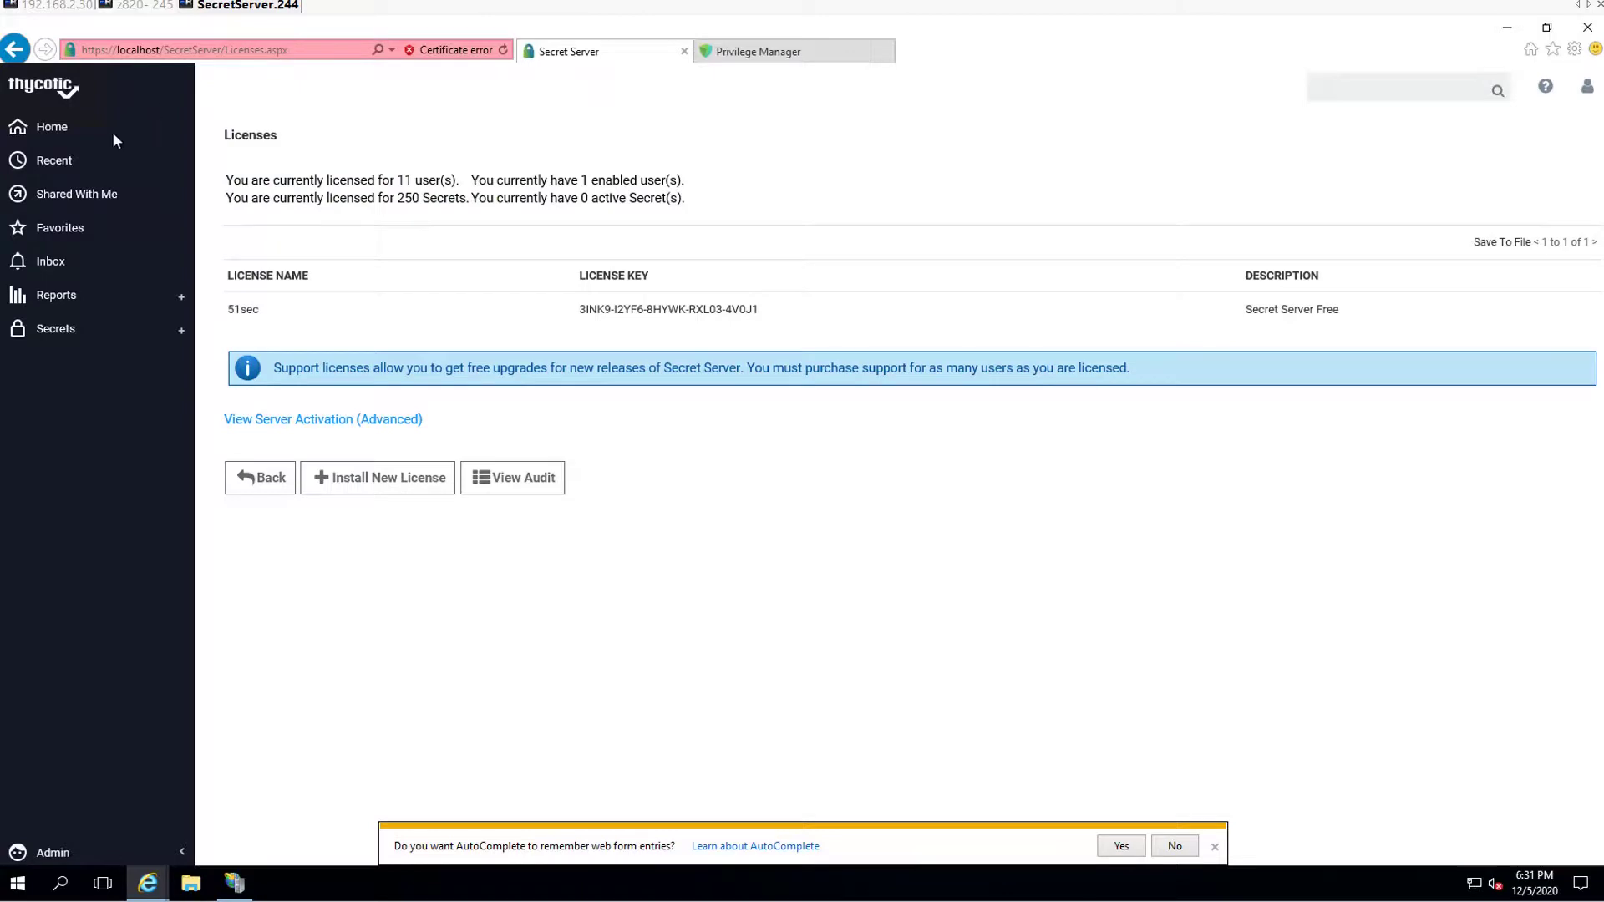
# Check the Secret Server Home dashboard and empty Secrets list, then go to the Privilege Manager tab
pyautogui.click(55, 128)
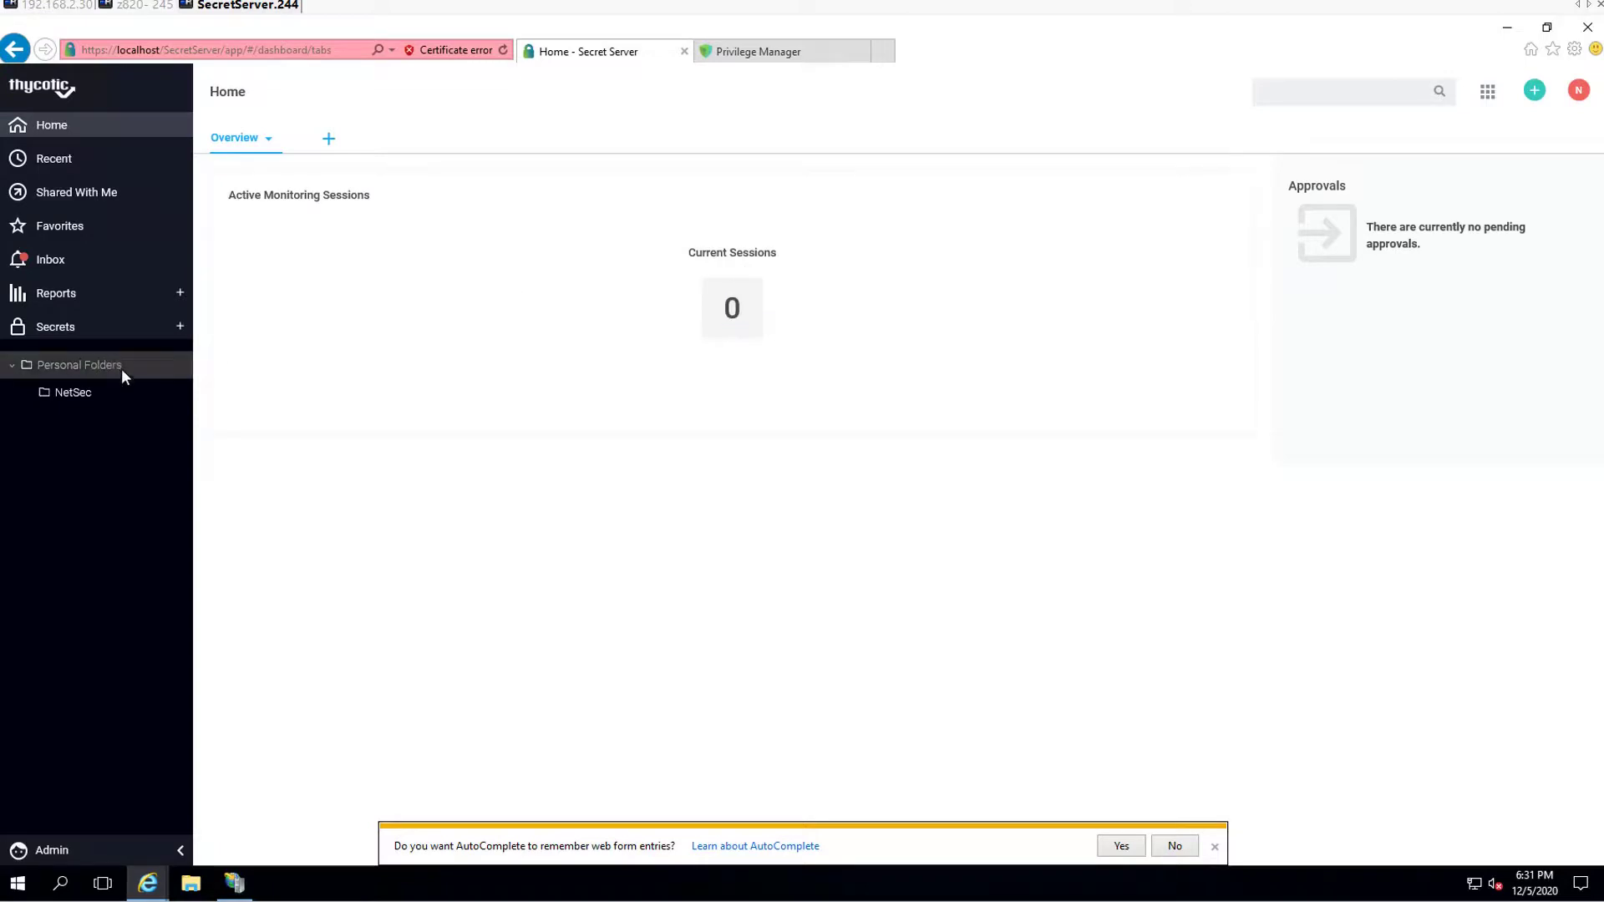
pyautogui.click(114, 336)
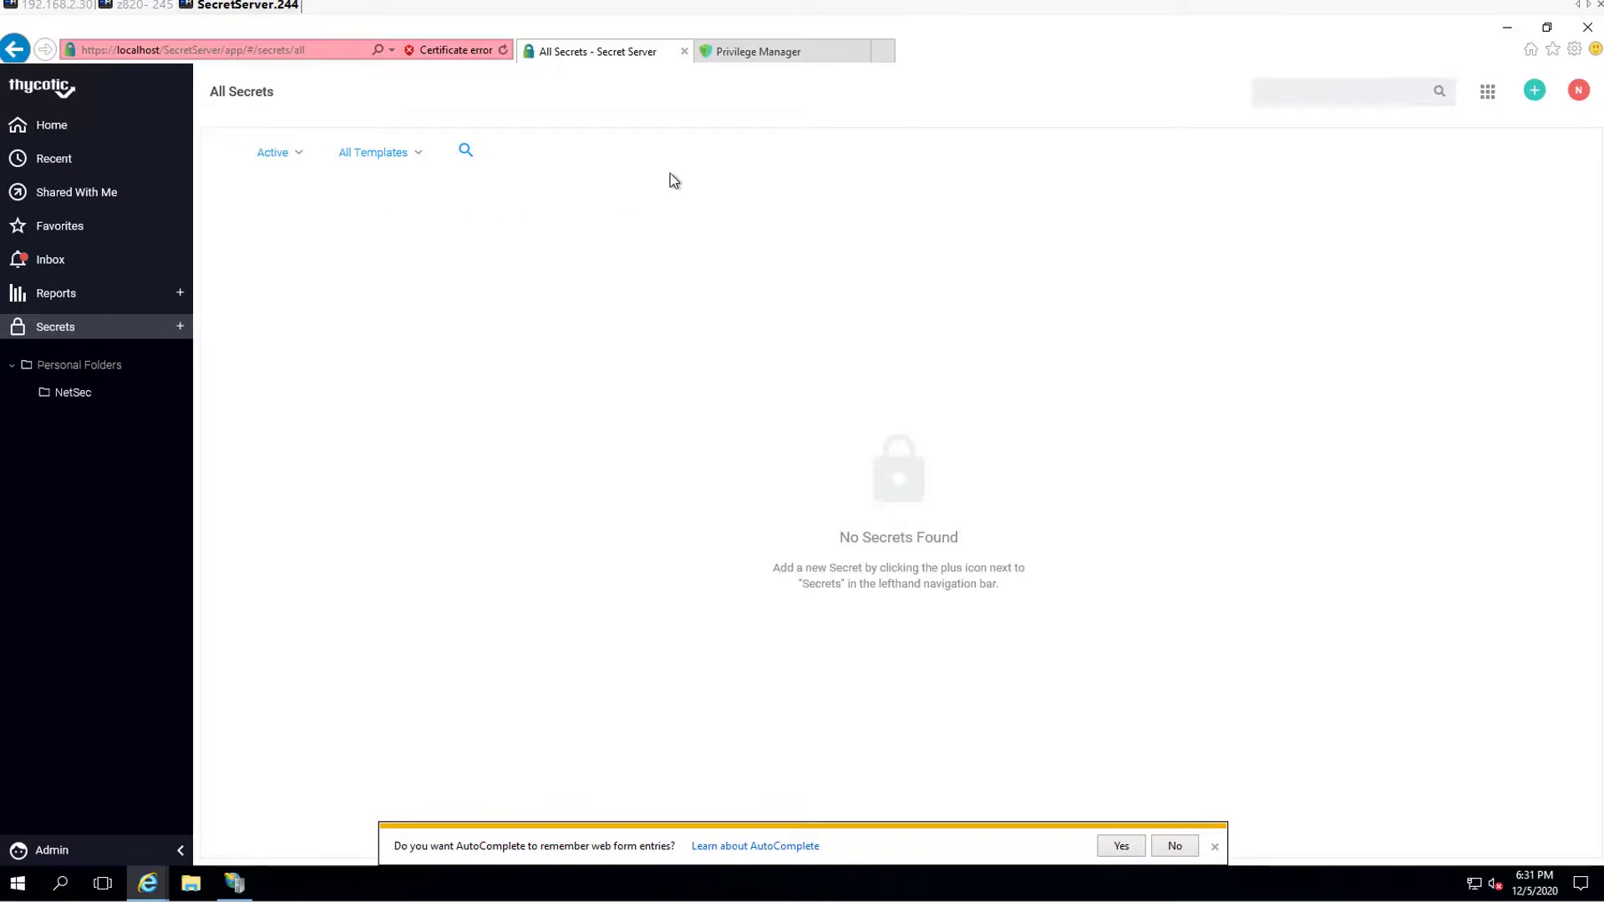
pyautogui.click(775, 54)
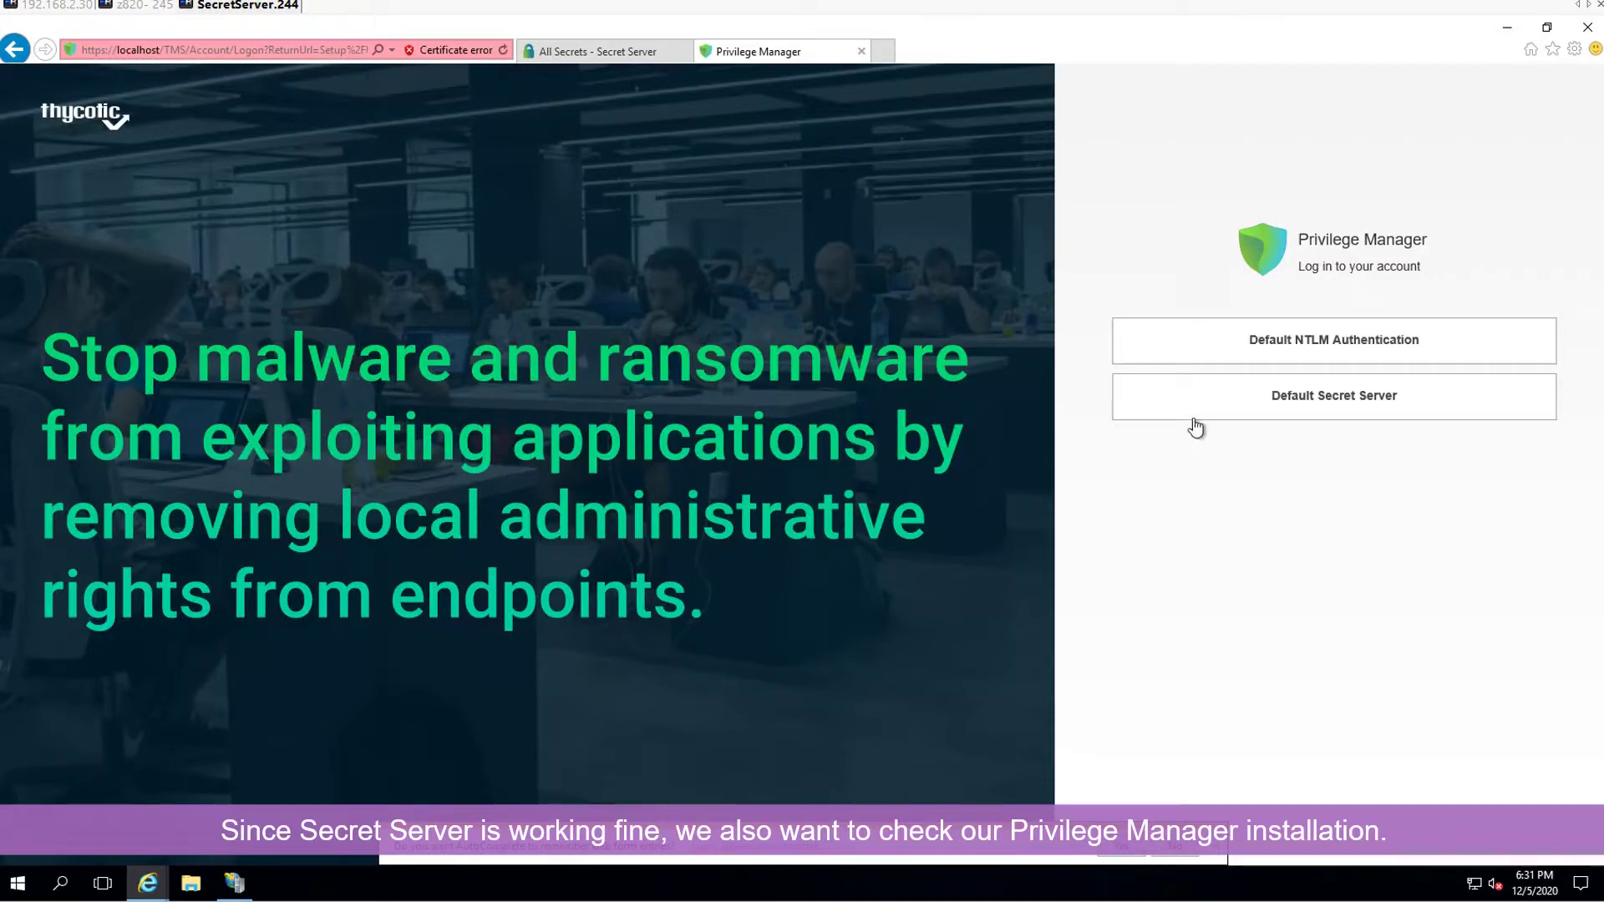
# Sign into Privilege Manager with Default Secret Server and open the HOME console's Getting Started guide
pyautogui.click(1248, 410)
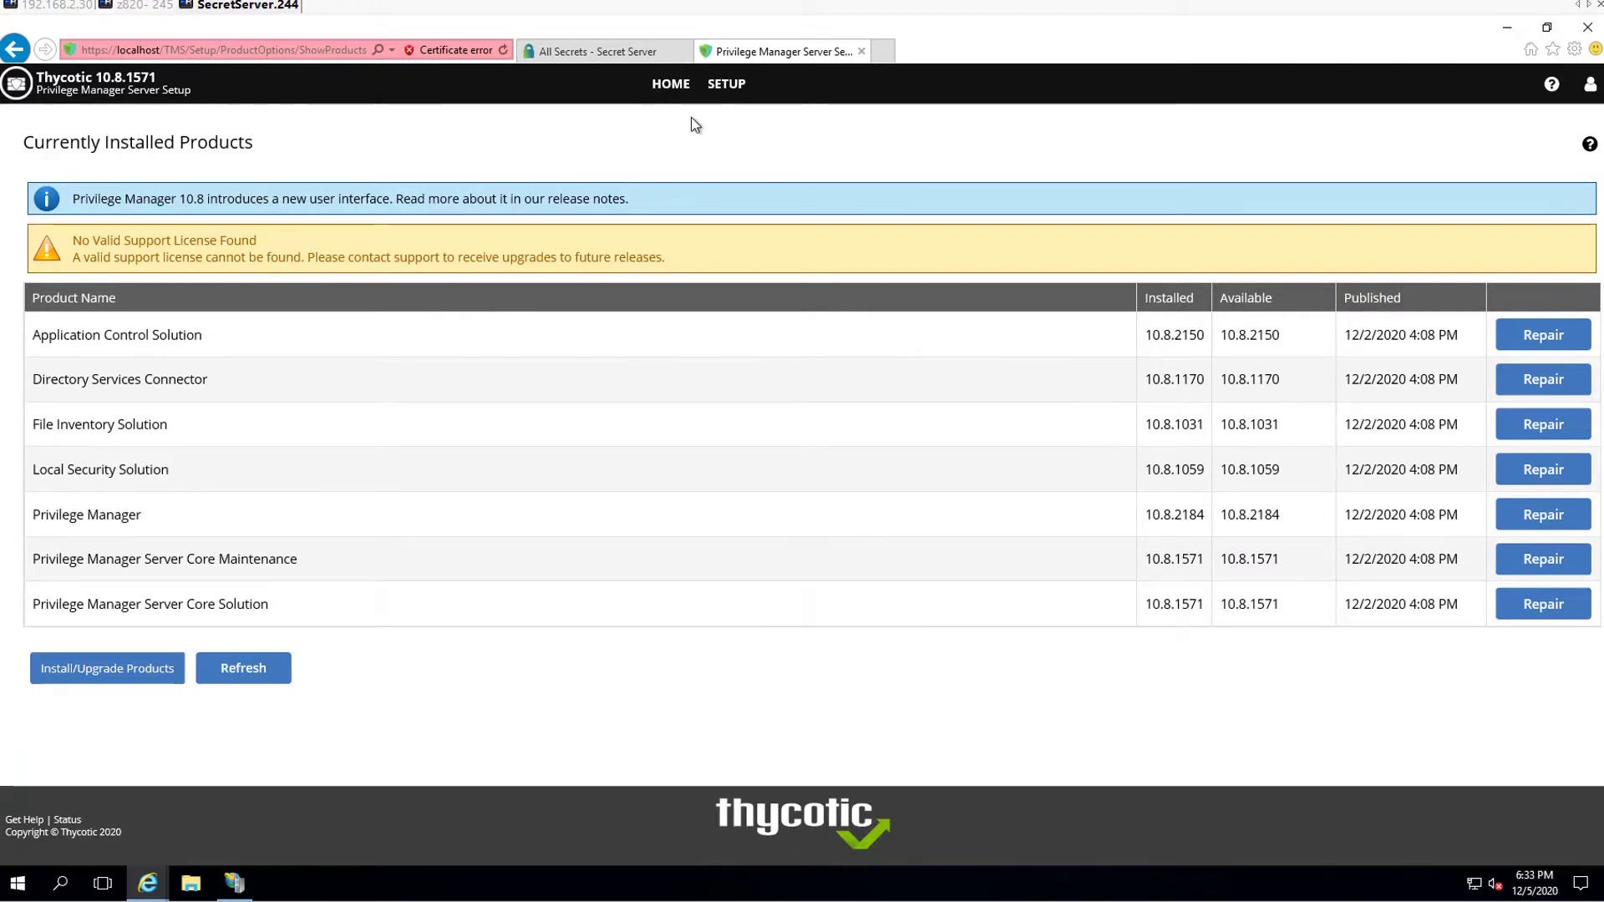
pyautogui.click(656, 83)
pyautogui.moveTo(724, 92)
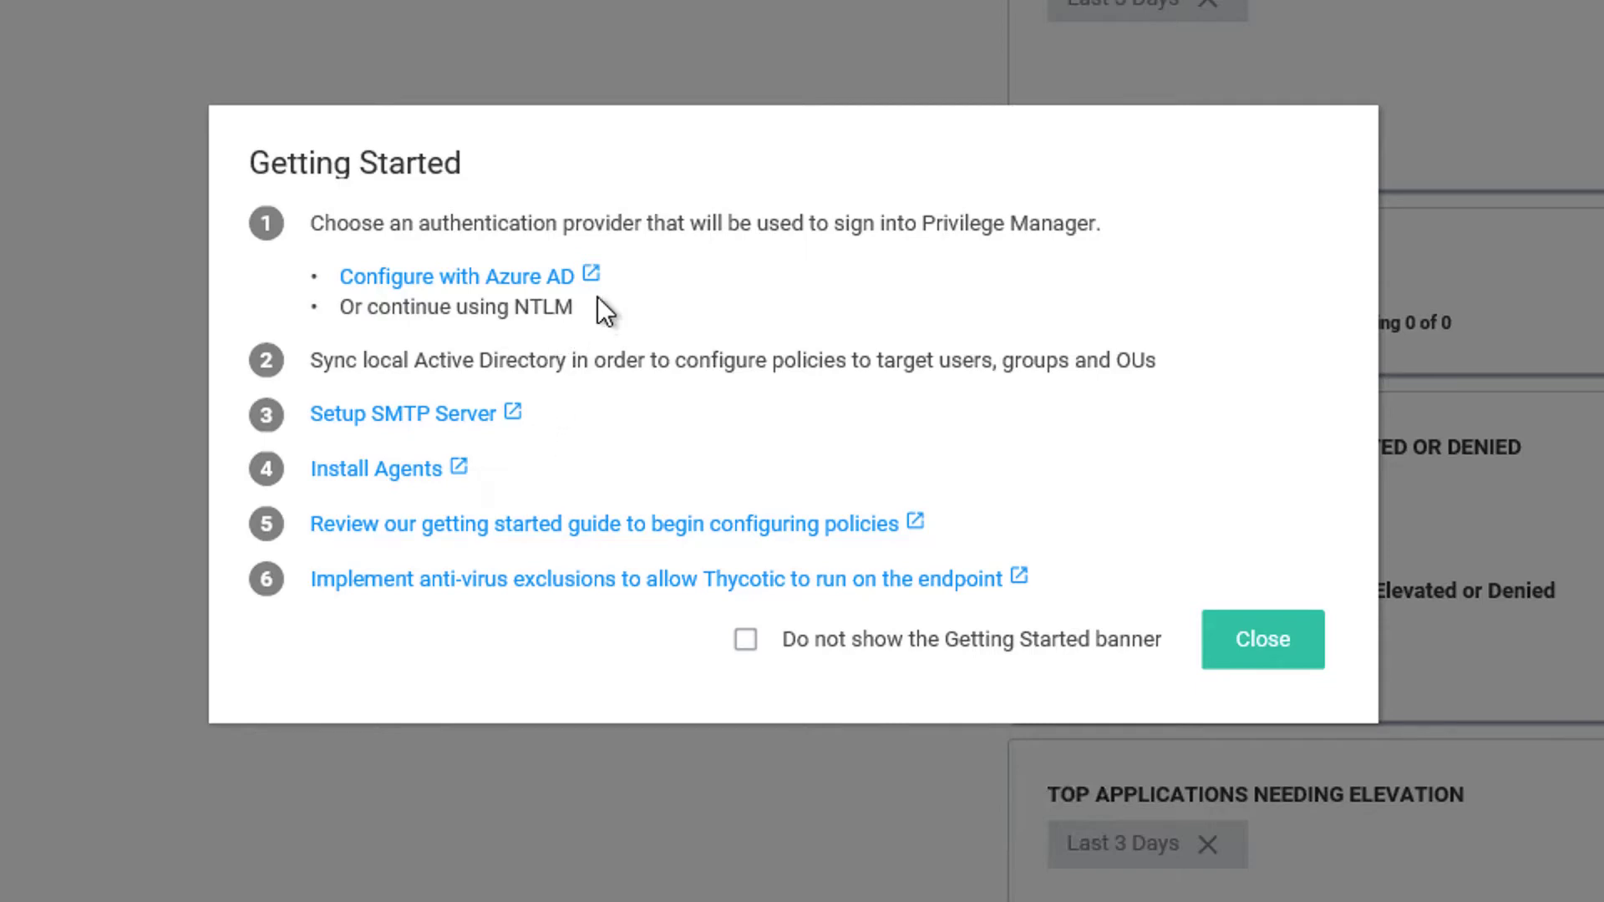
# Highlight the 'continue using NTLM' note, then close the Getting Started dialog
pyautogui.moveTo(451, 309); pyautogui.dragTo(575, 314)
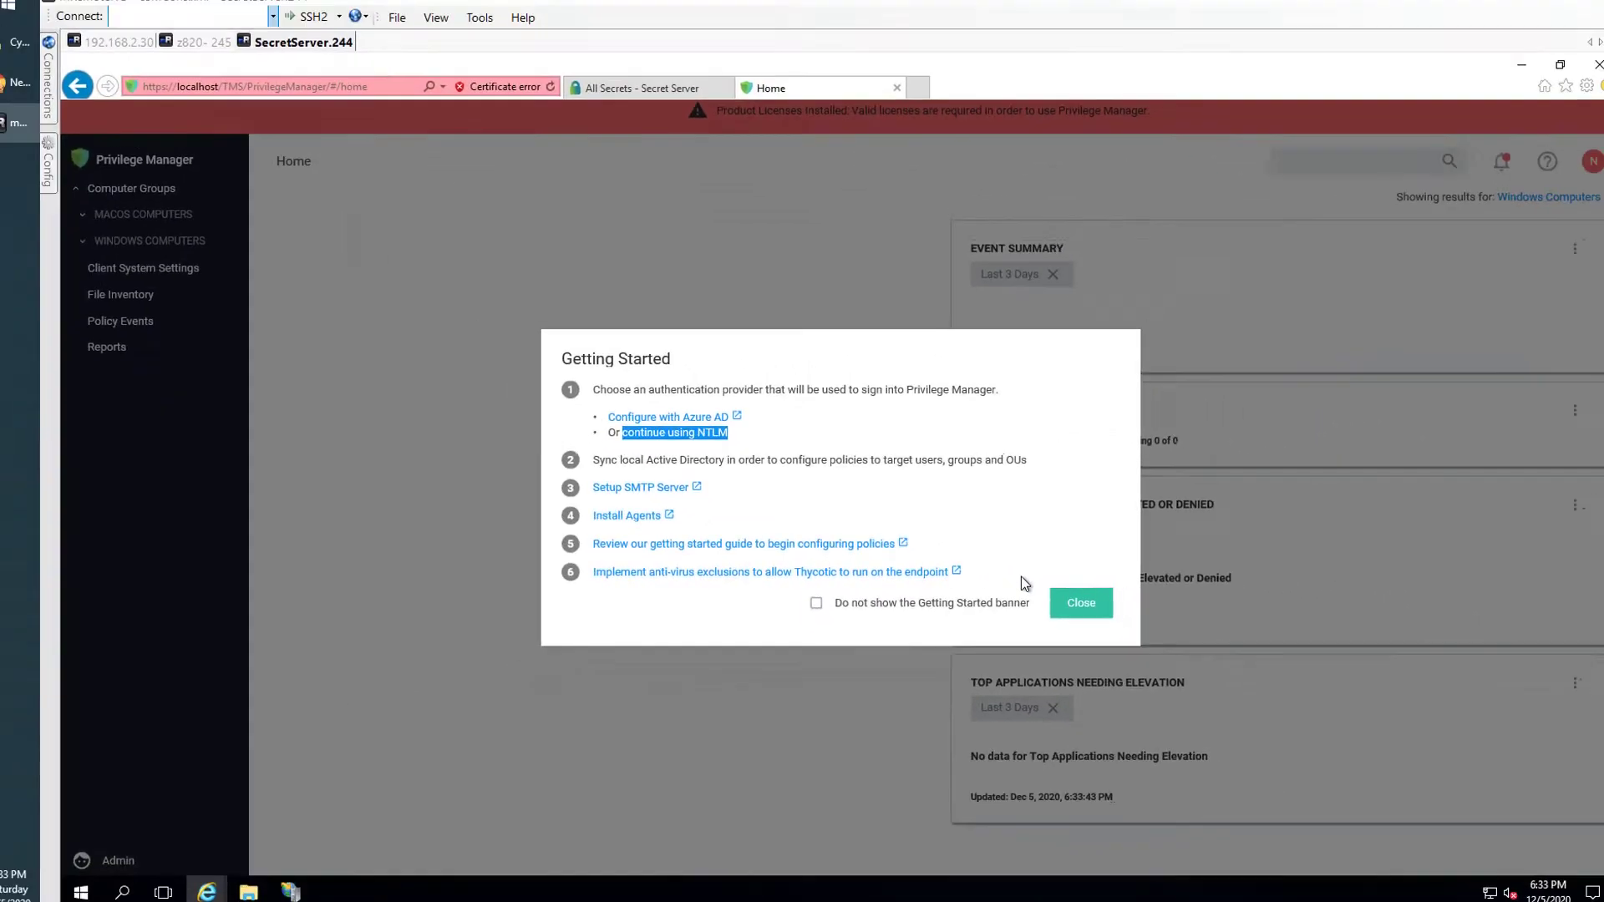
pyautogui.click(1262, 639)
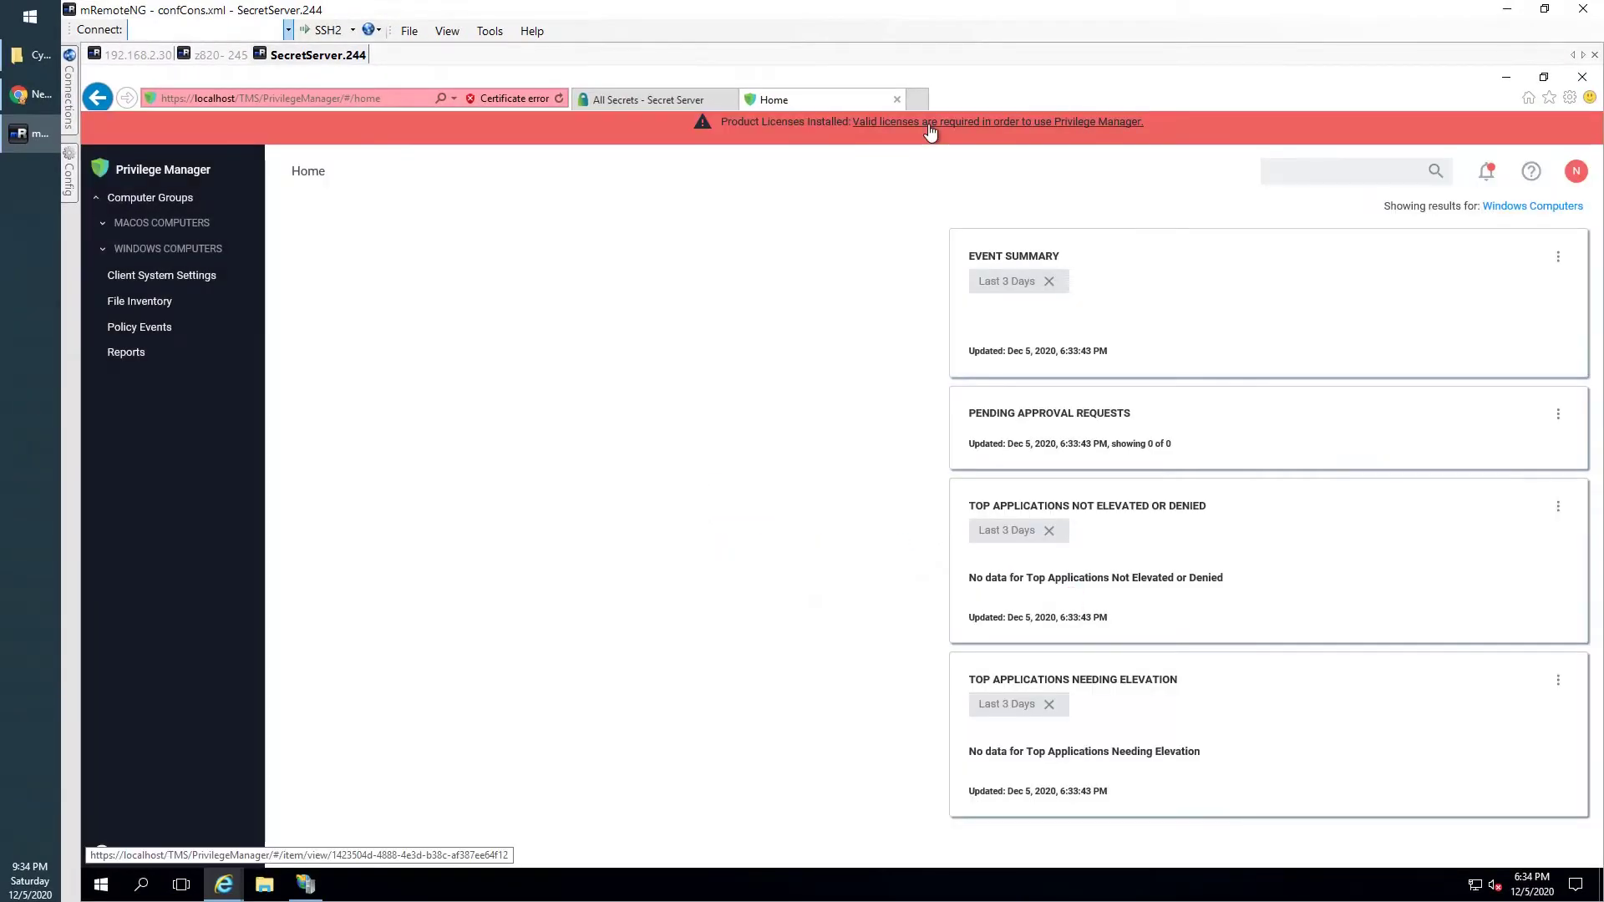